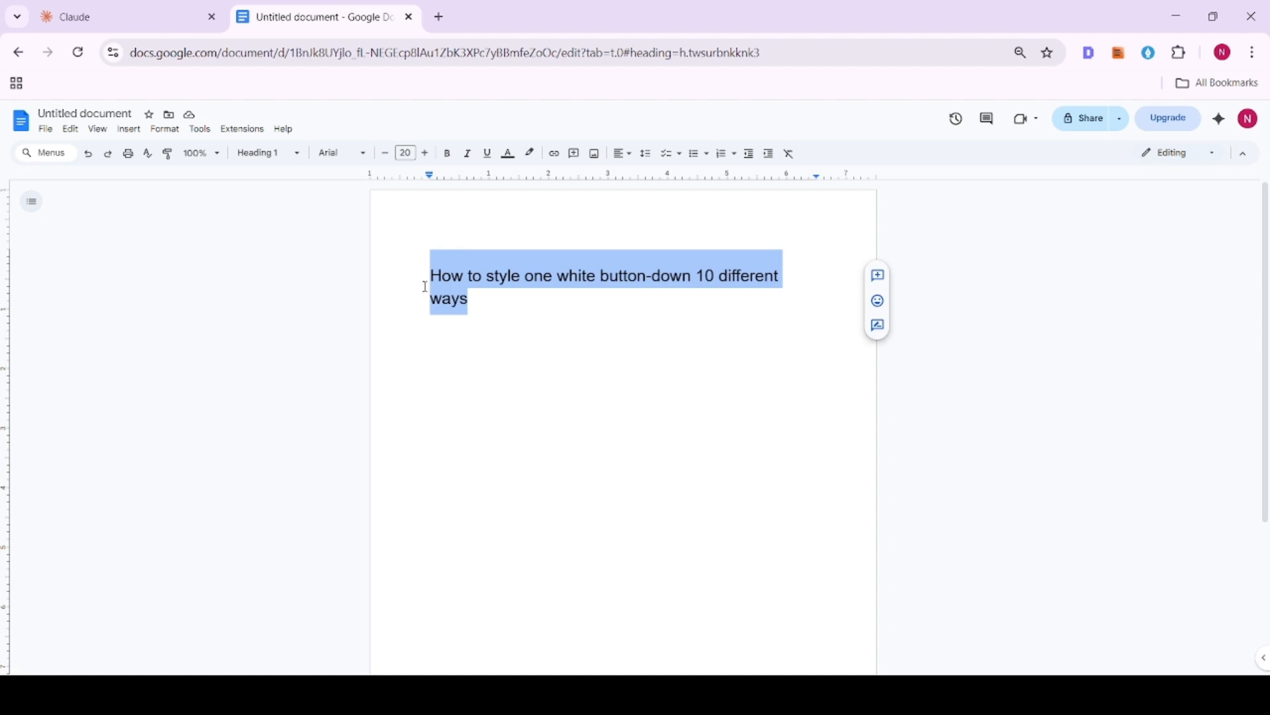
- Apply Title Case capitalization to the document's white button-down heading and select the whole heading
click(239, 155)
click(286, 330)
click(199, 130)
mouse_move(165, 129)
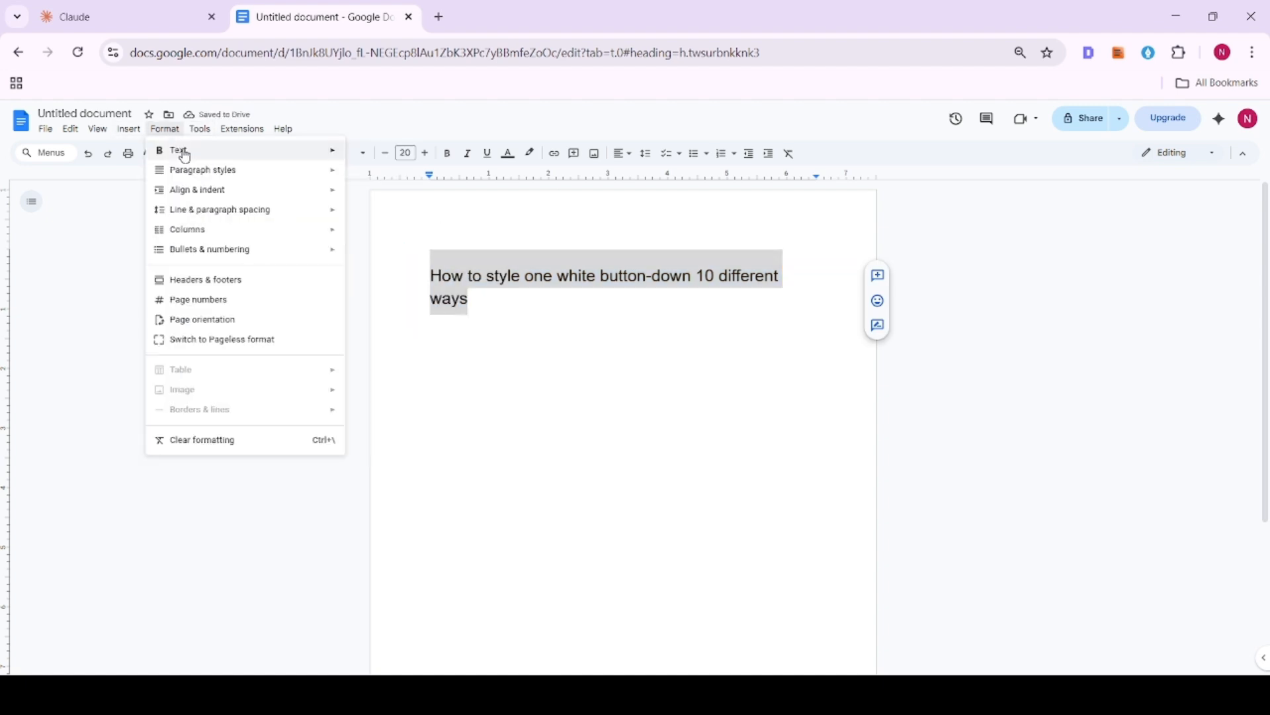
mouse_move(496, 306)
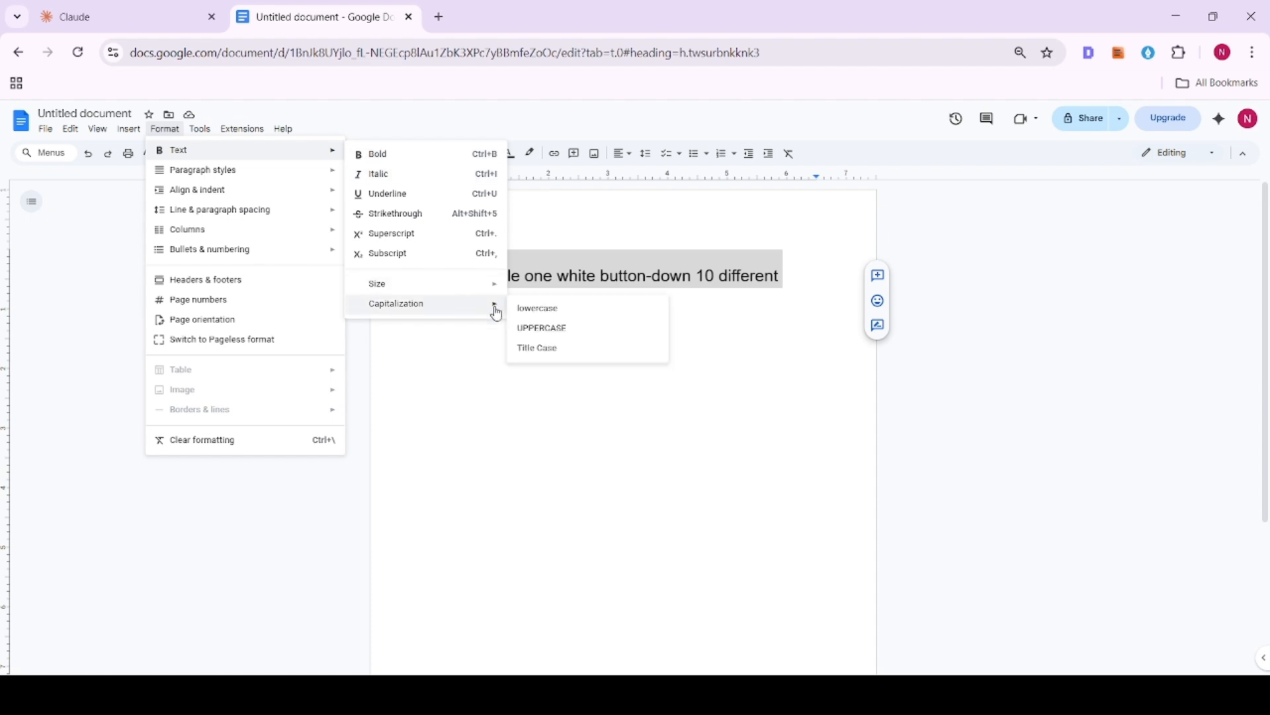
click(562, 347)
click(551, 342)
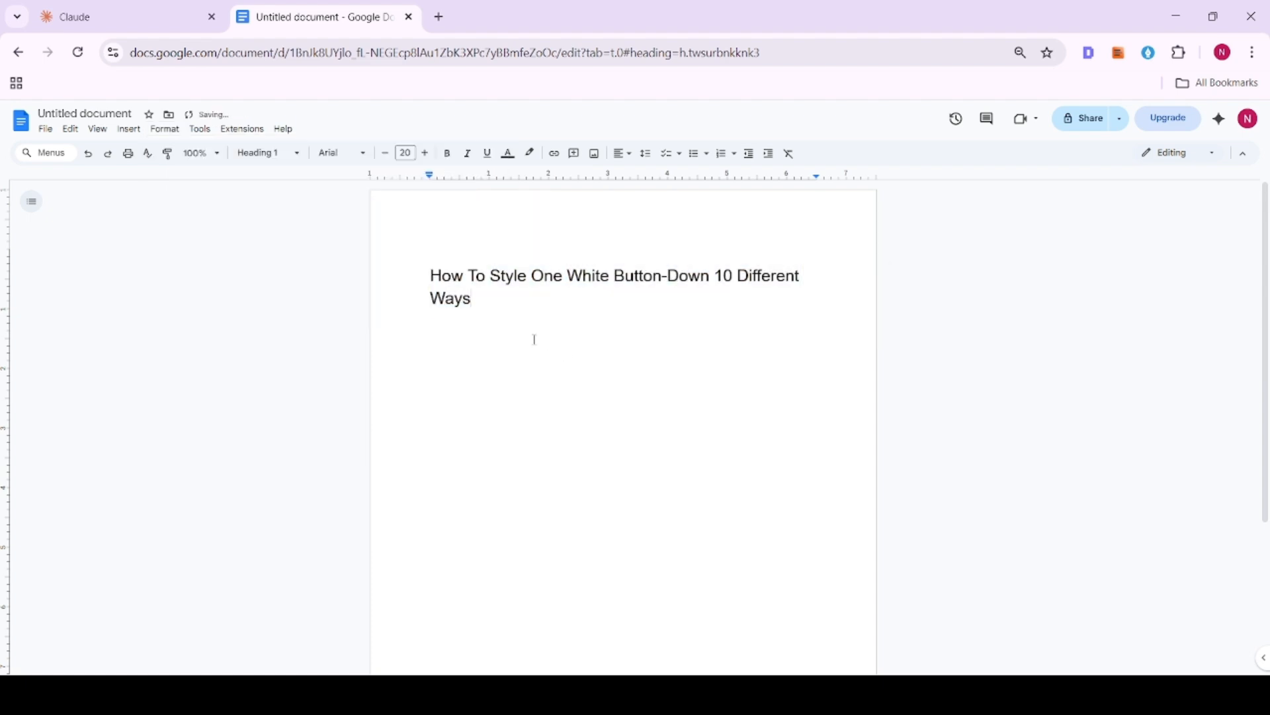
drag(480, 303, 415, 284)
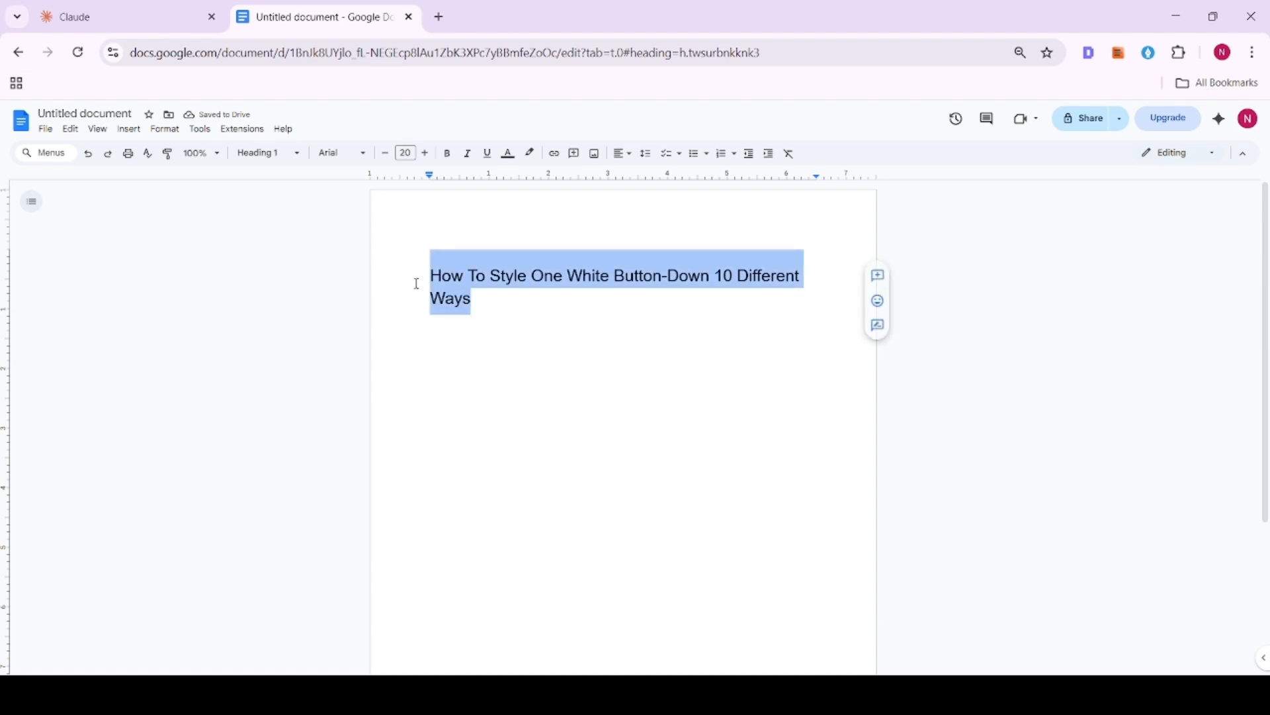
- Switch to Claude and start a new personal project named "style your dressing"
click(110, 8)
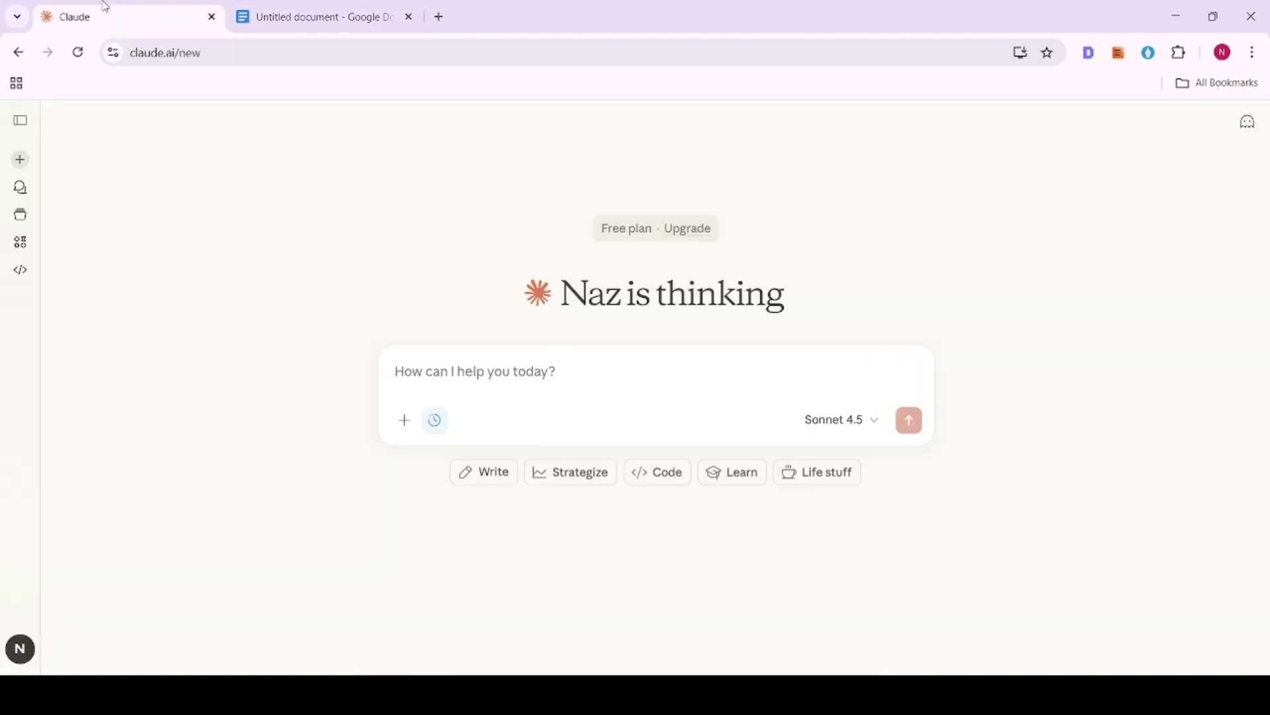
mouse_move(62, 351)
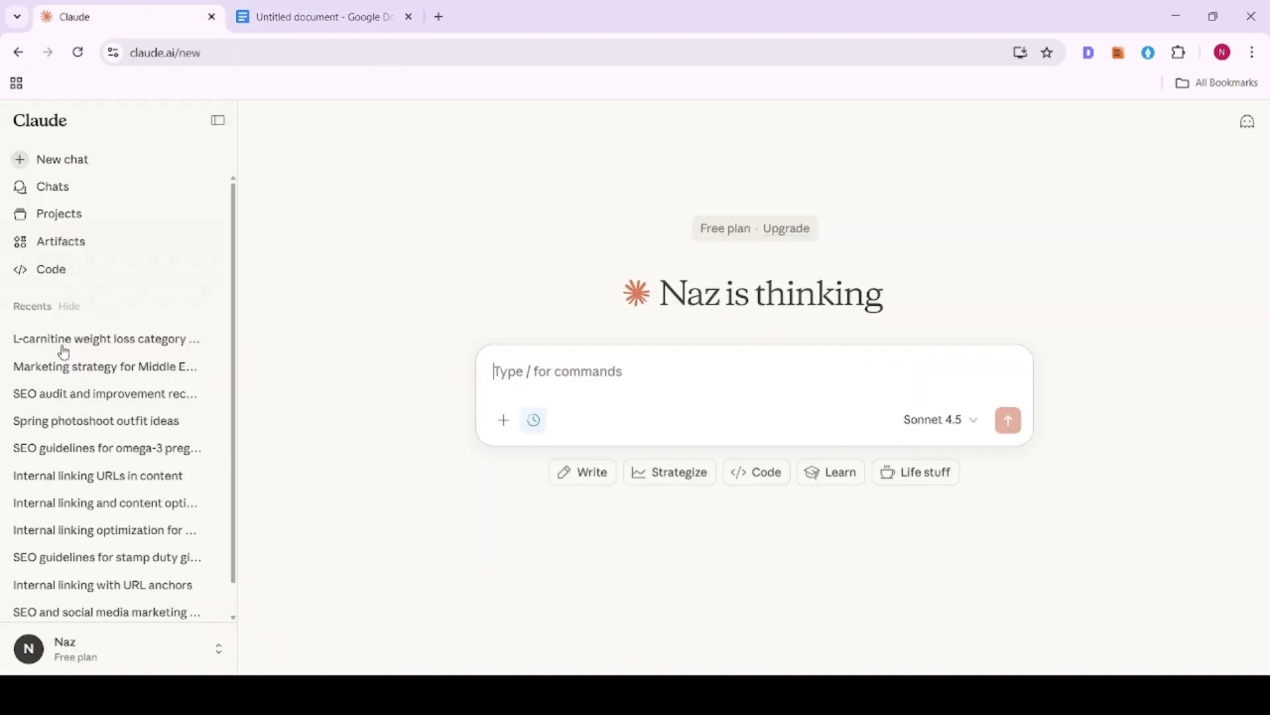
click(99, 224)
click(1026, 125)
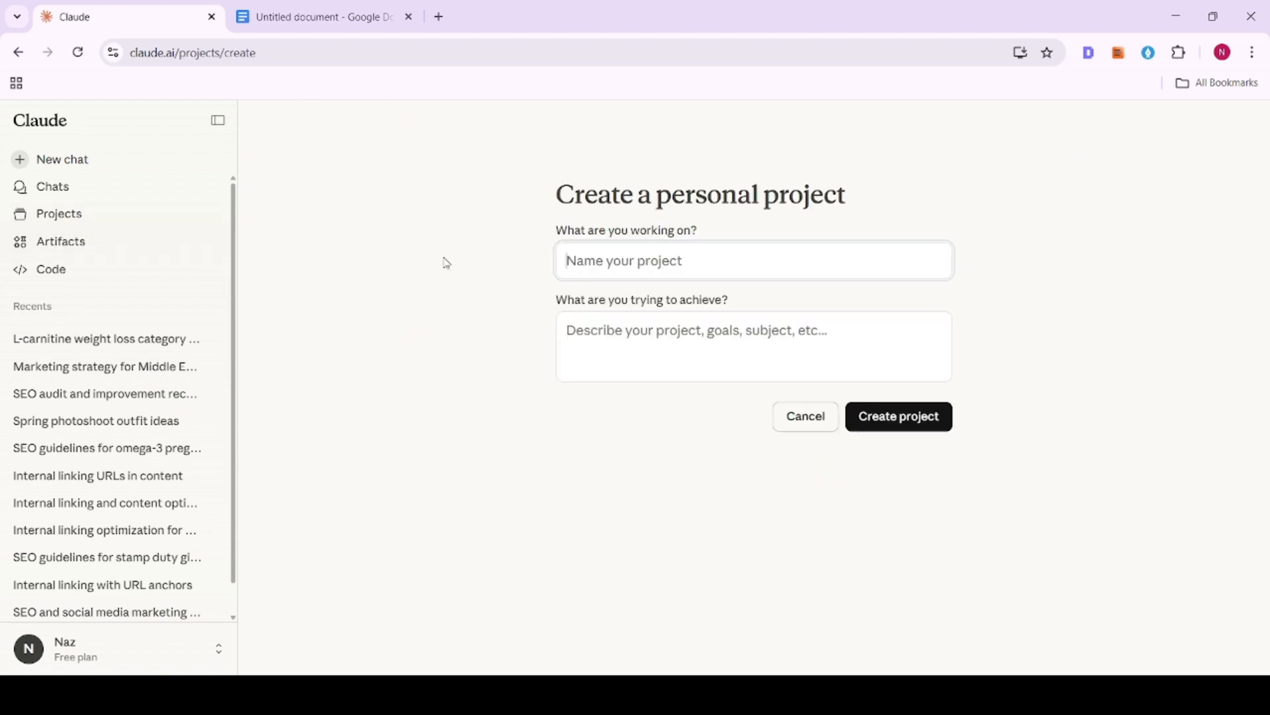
text(styl)
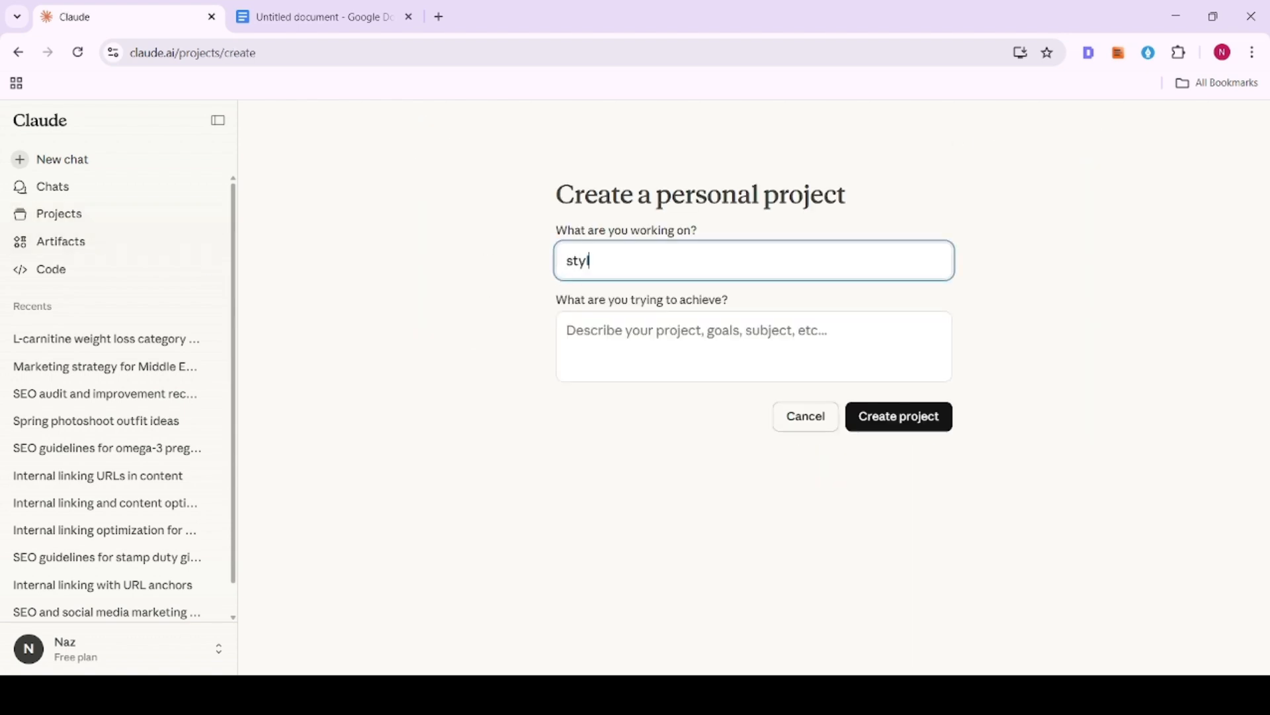
text(e your dressing)
- Describe the project's goal as "styling, practical tips for clothing etc" and create the project
click(775, 366)
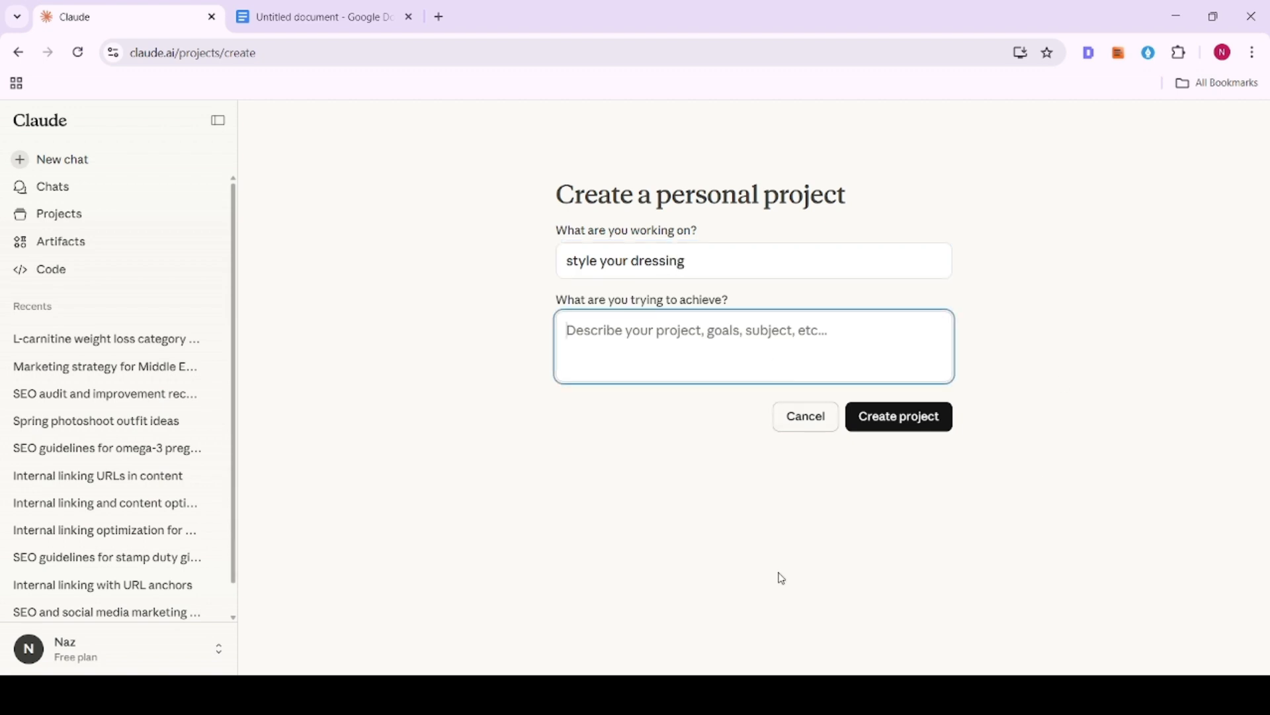
text(sty)
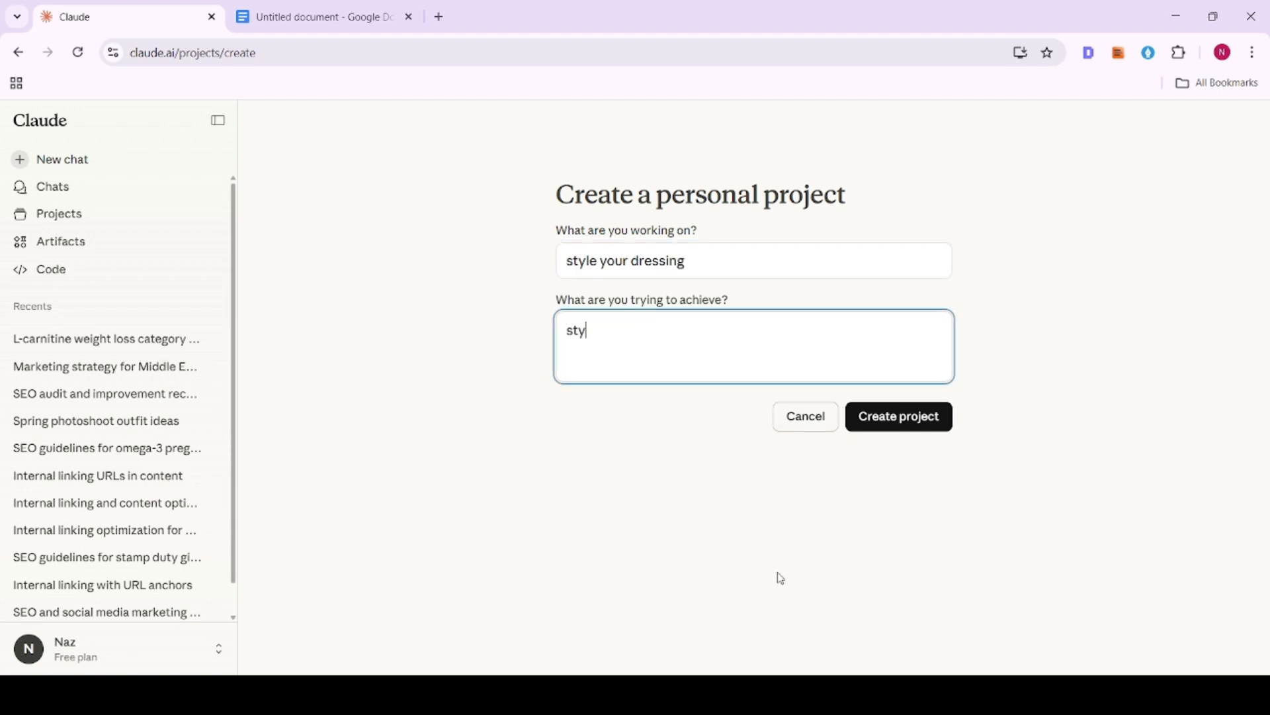
text(ling, pratic)
key(BackSpace)
text(ic)
key(BackSpace)
key(BackSpace)
key(BackSpace)
text(ctical tips for clothing)
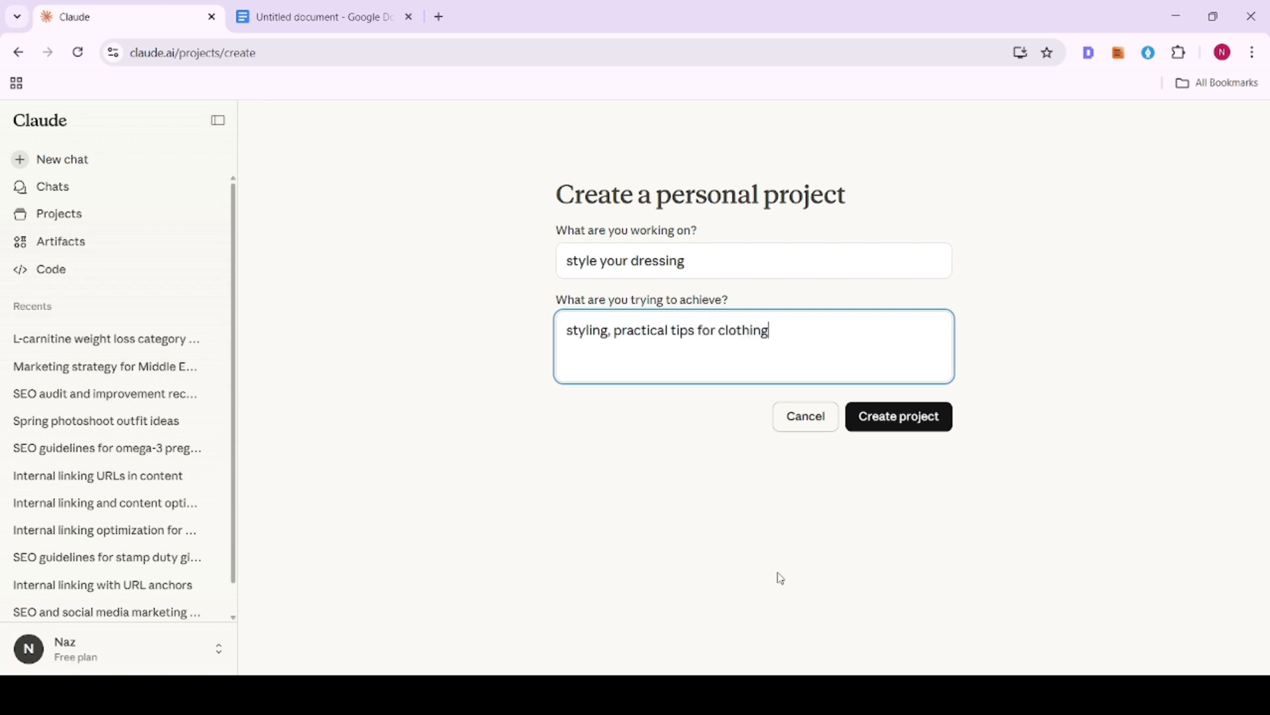
text( etc)
click(921, 430)
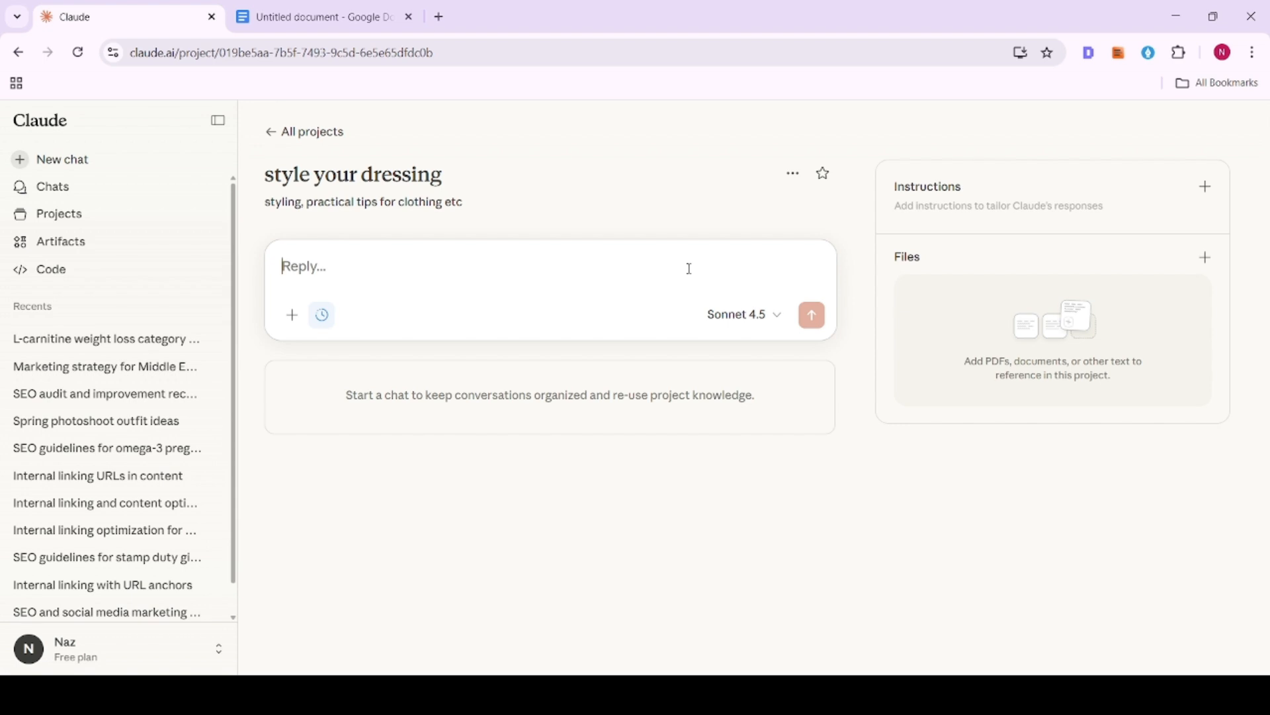
- Upload syd links.xlsx to the project's files and check its preview
click(320, 10)
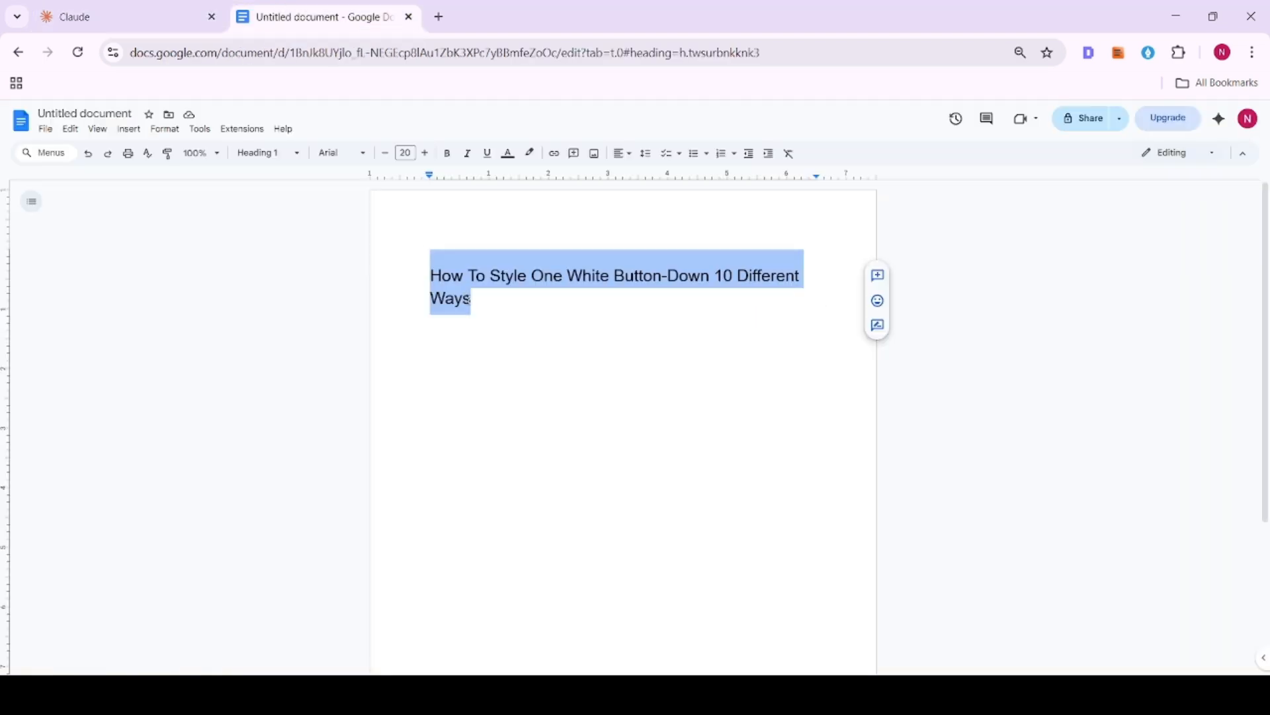
click(119, 9)
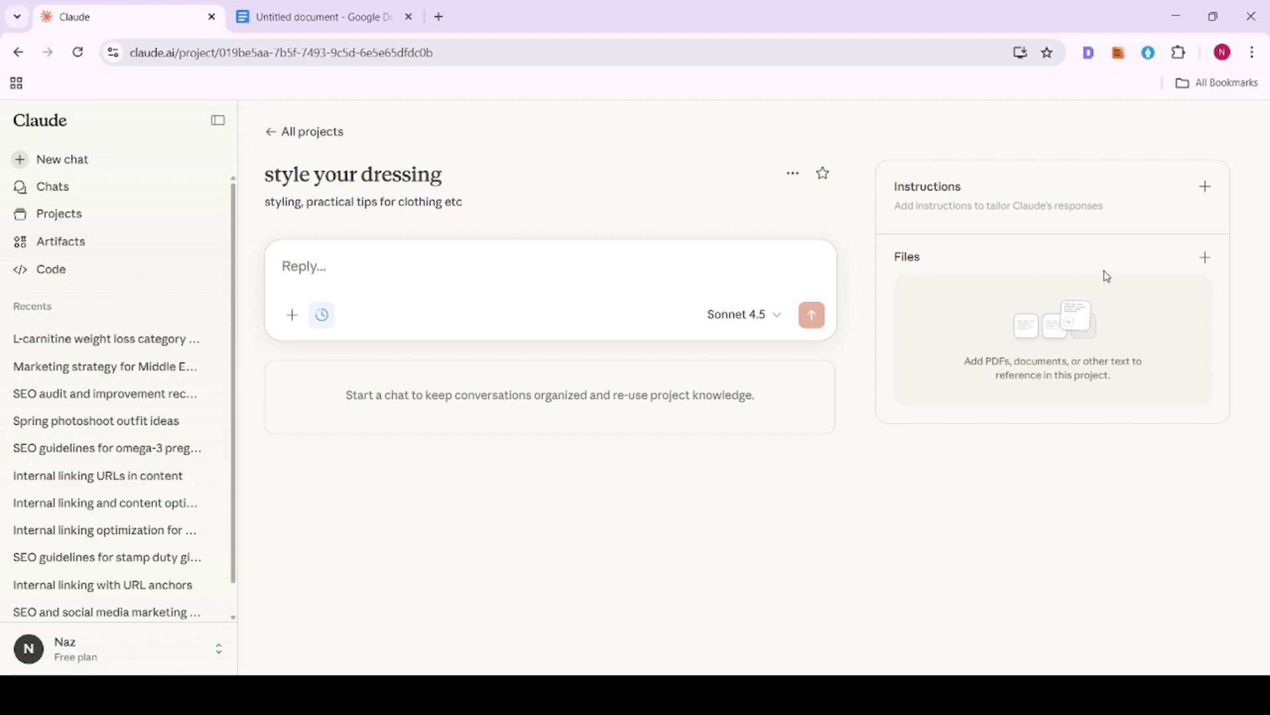
click(1205, 257)
click(1158, 297)
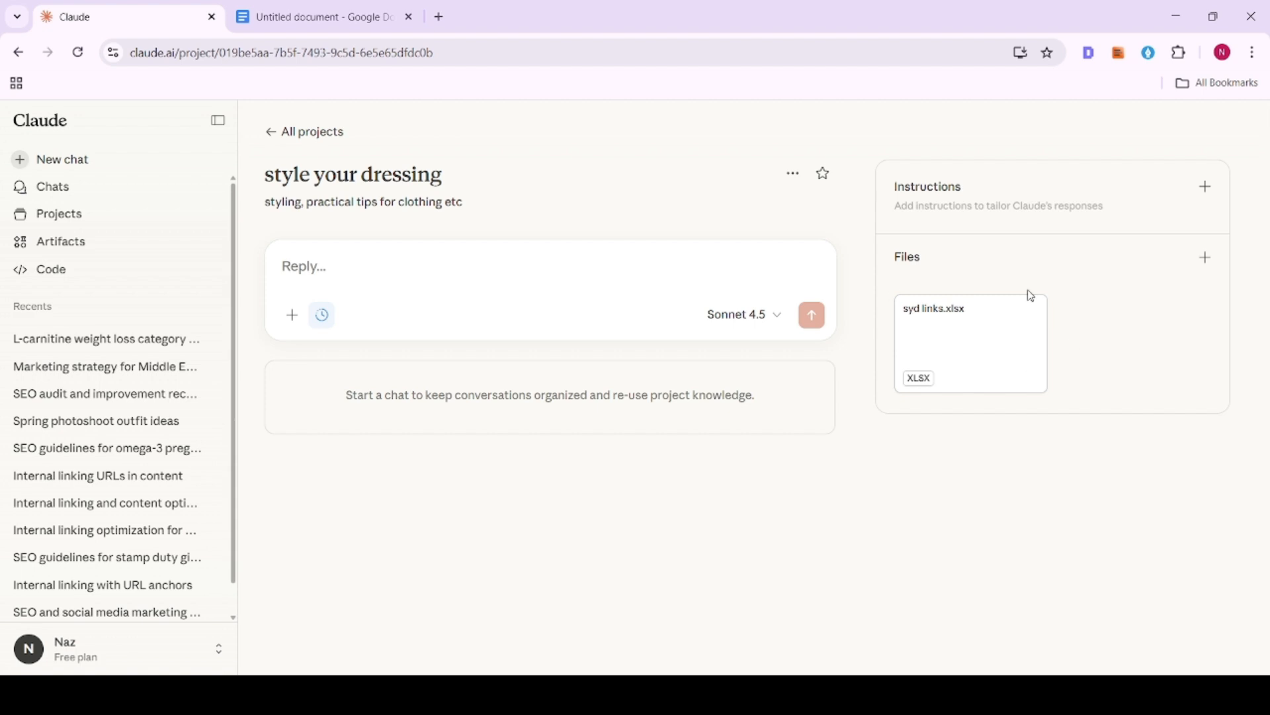
click(943, 366)
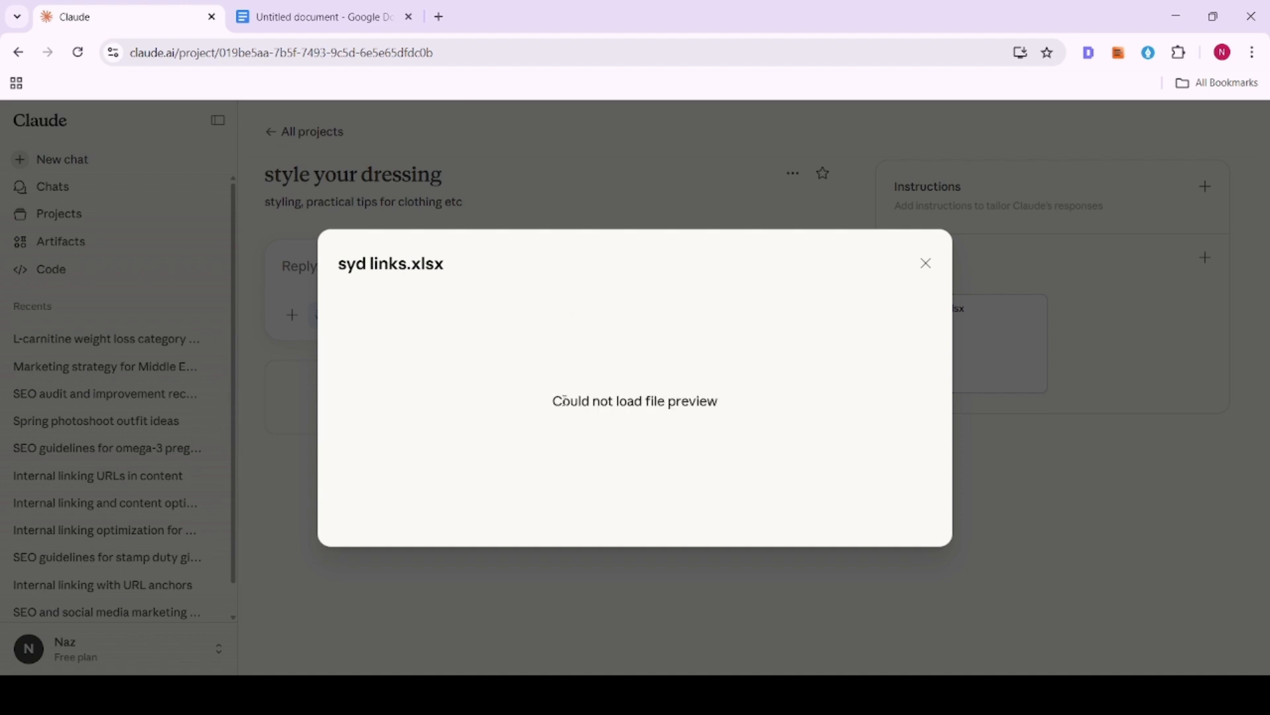
click(926, 262)
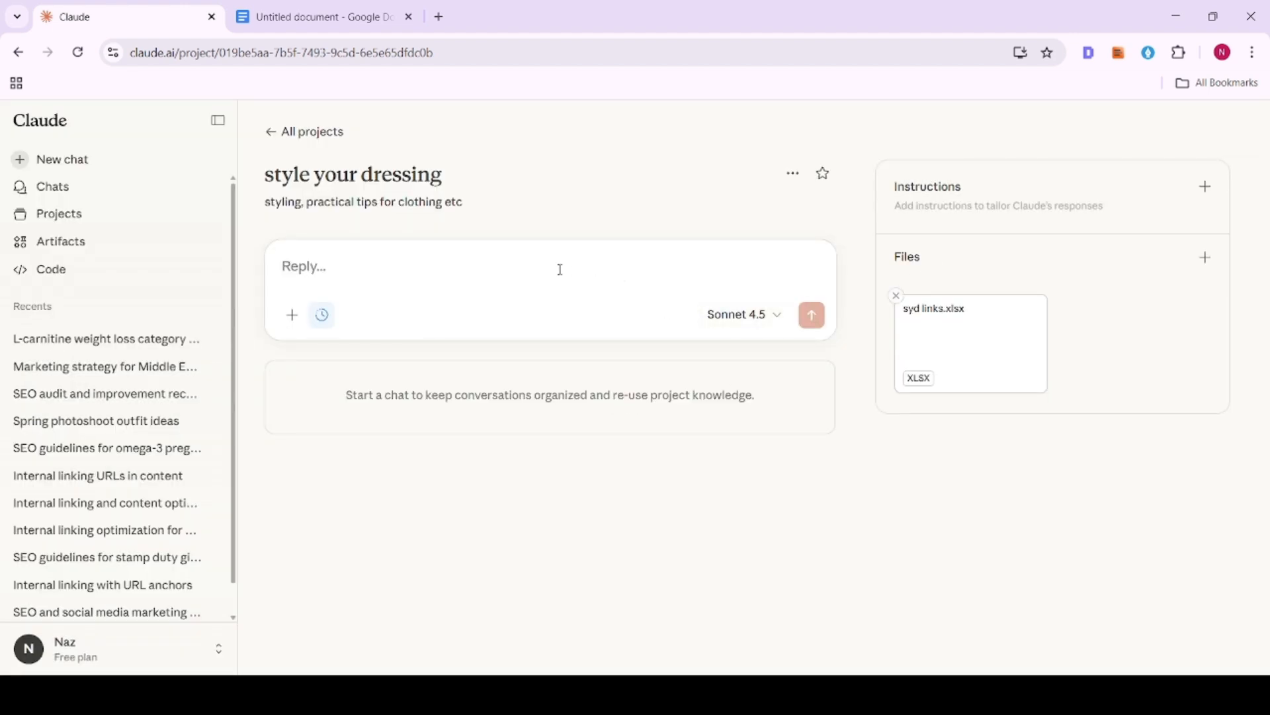
- Paste the article title from the Google Docs document into the project's chat prompt, followed by the SEO writing guidelines
click(291, 13)
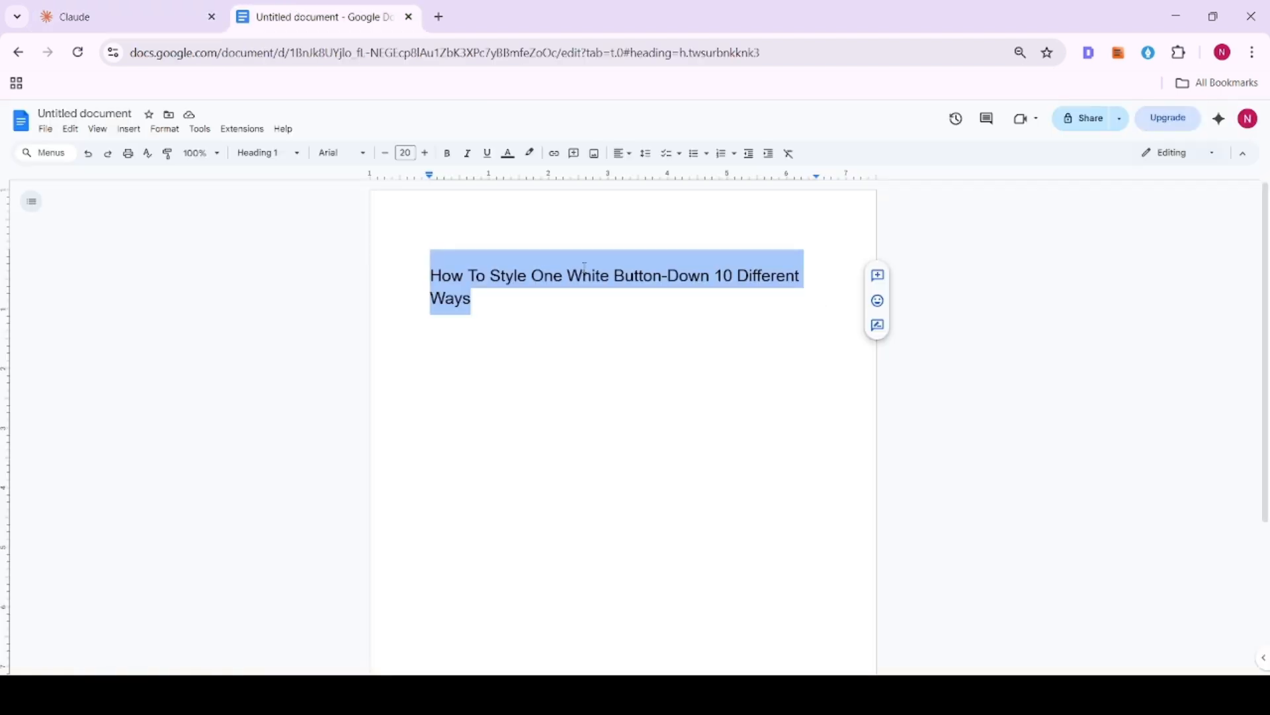
click(164, 8)
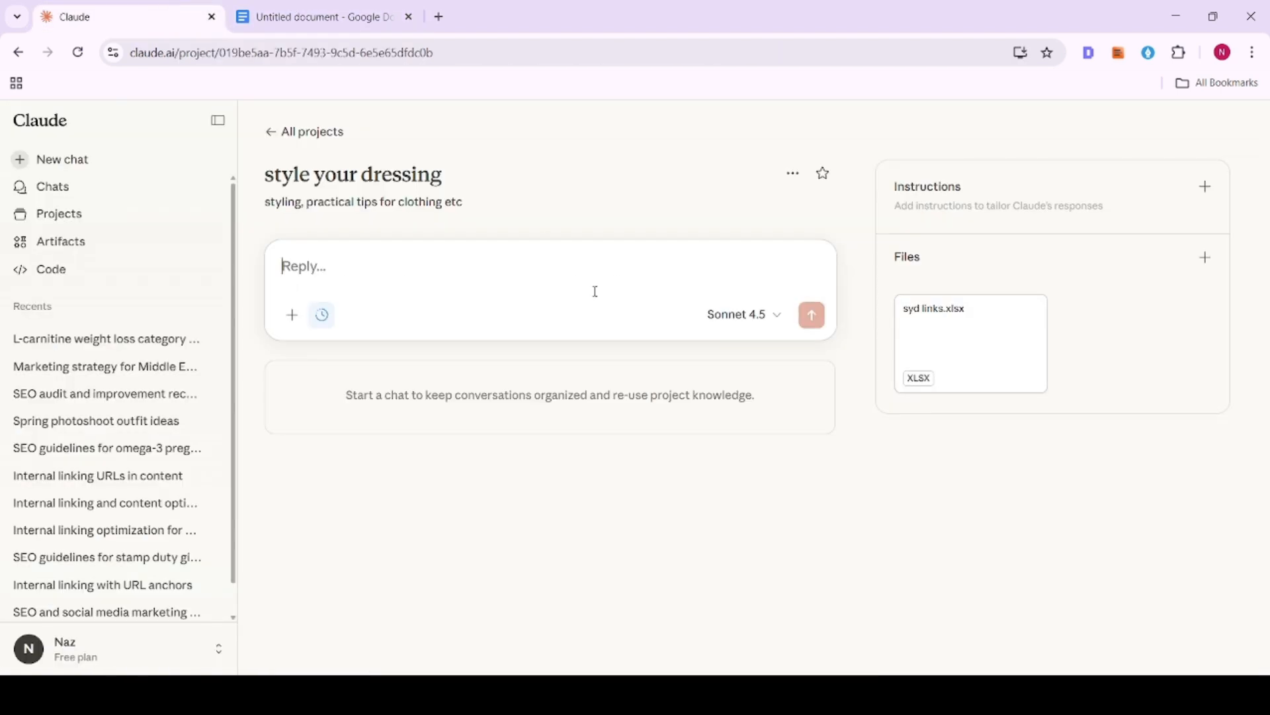
text(How To Style One White Button-Down 10 Different Ways)
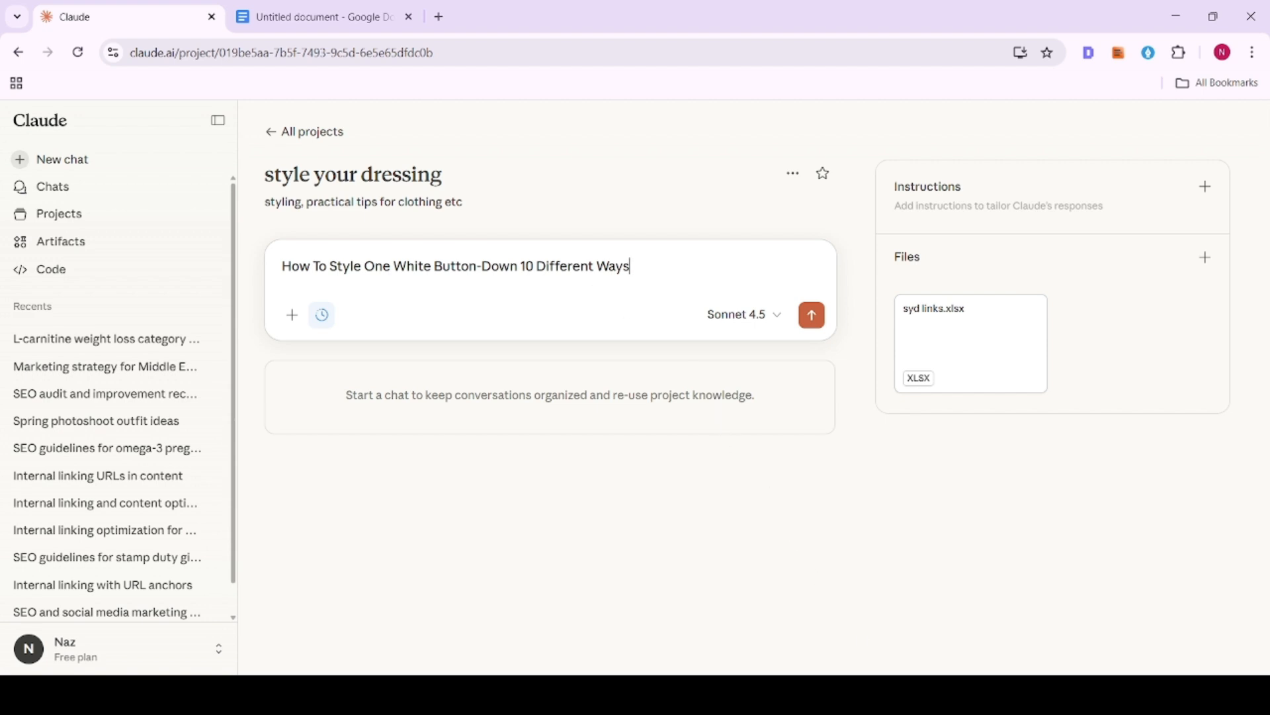
click(860, 695)
key(shift+Return)
key(ctrl+v)
scroll(418, 488, up, 8)
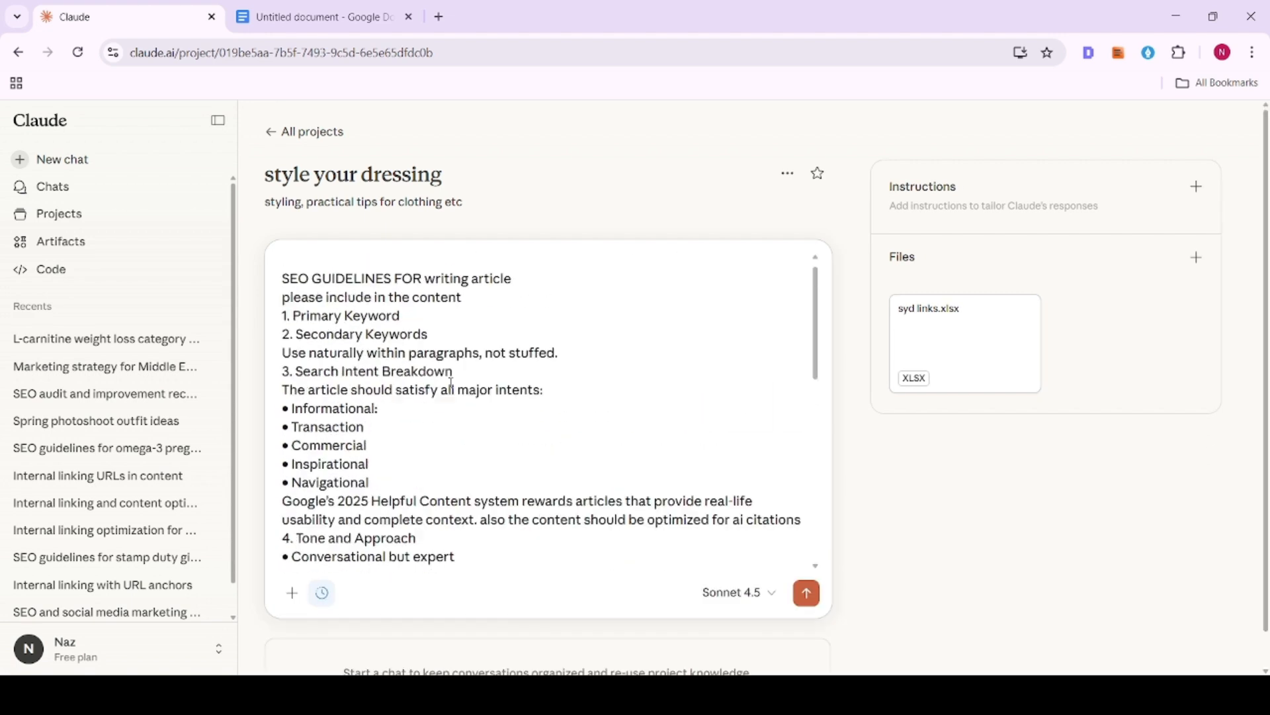
- Move the title from the prompt's first line to after "SEO GUIDELINES FOR writing article", enclosed in quotation marks
triple_click(426, 264)
key(ctrl+c)
key(BackSpace)
click(515, 305)
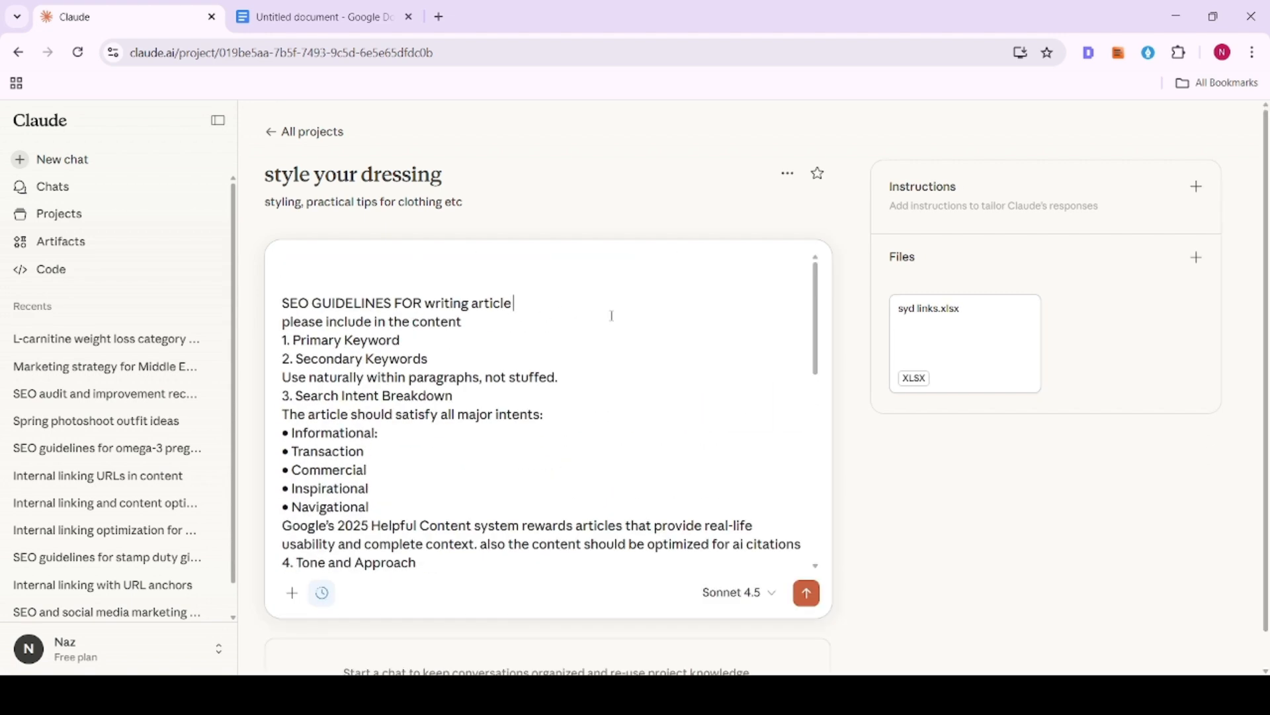
text(")
key(ctrl+v)
text(")
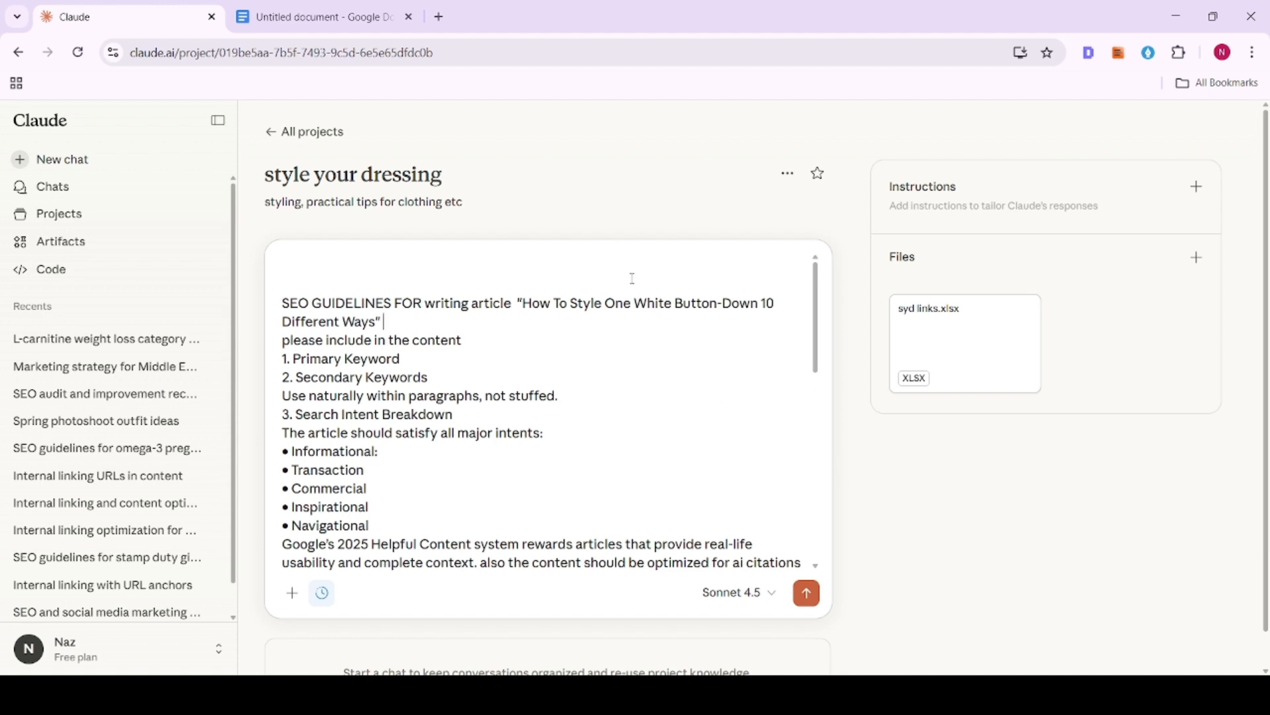
- Review the keyword guidelines in the prompt and change "Transaction" to "Transactional" in the search intent list
scroll(419, 318, down, 1)
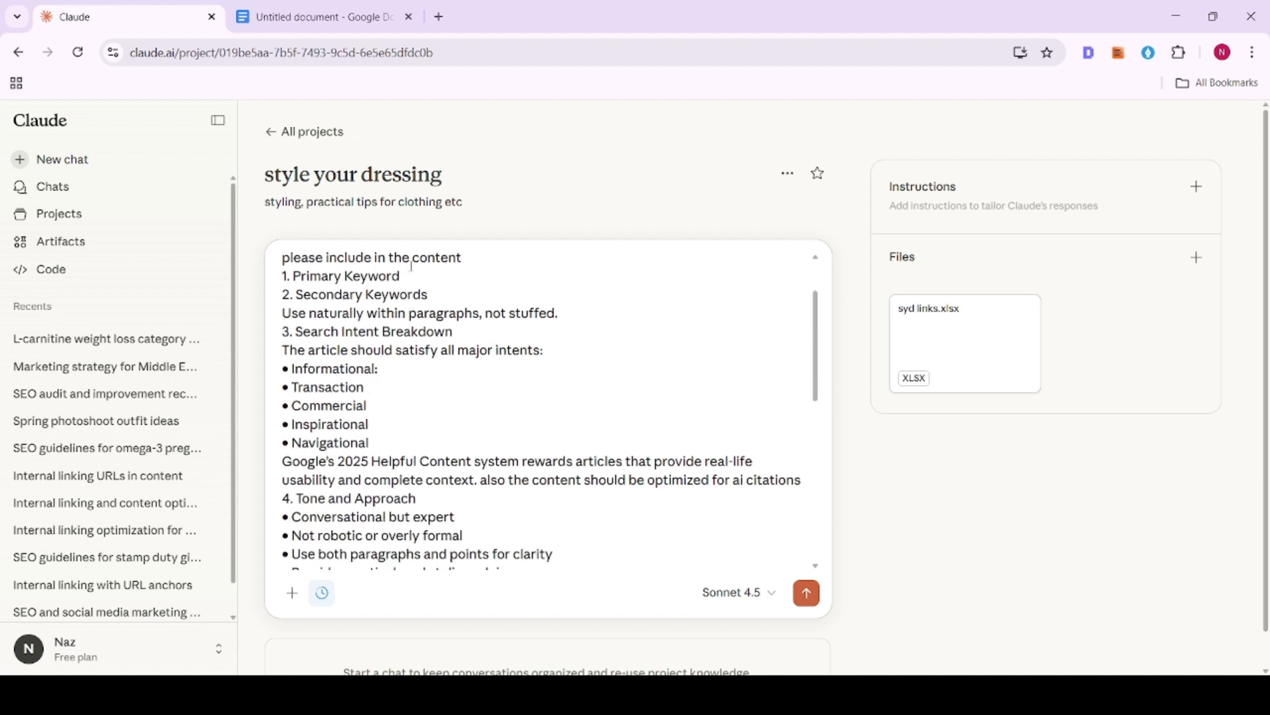
drag(294, 276, 412, 295)
click(382, 294)
drag(291, 314, 619, 322)
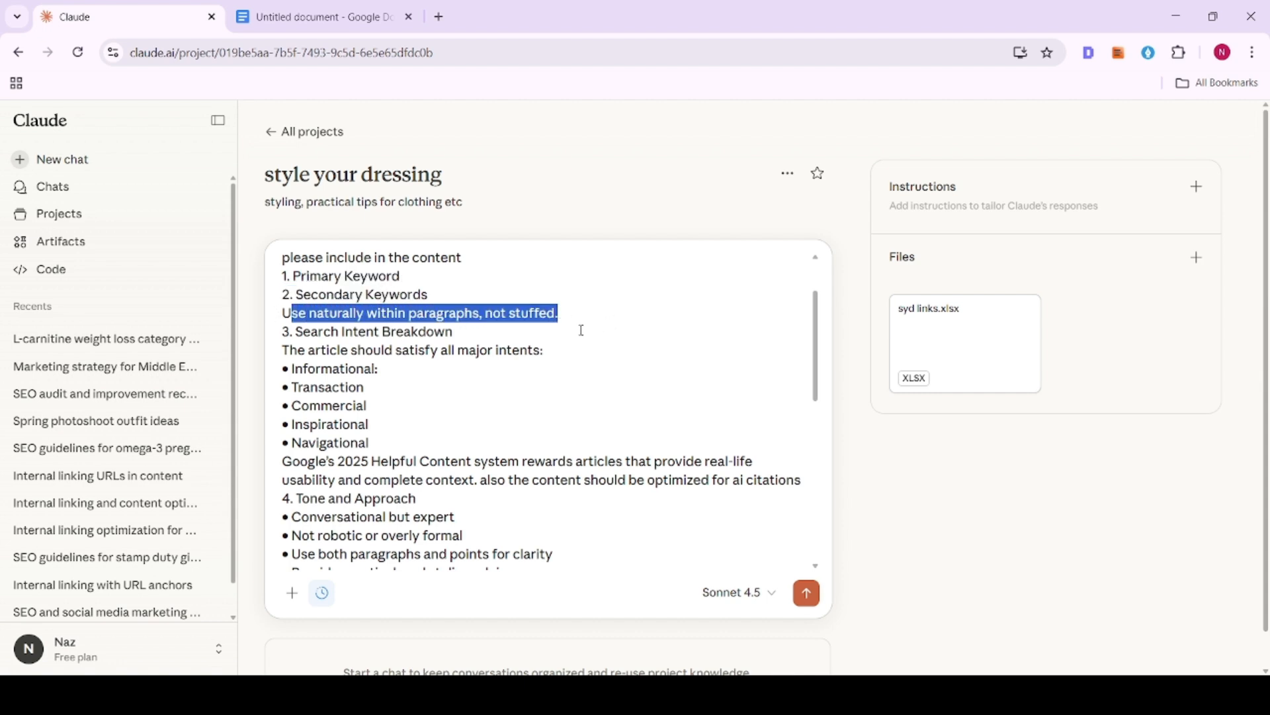
click(356, 336)
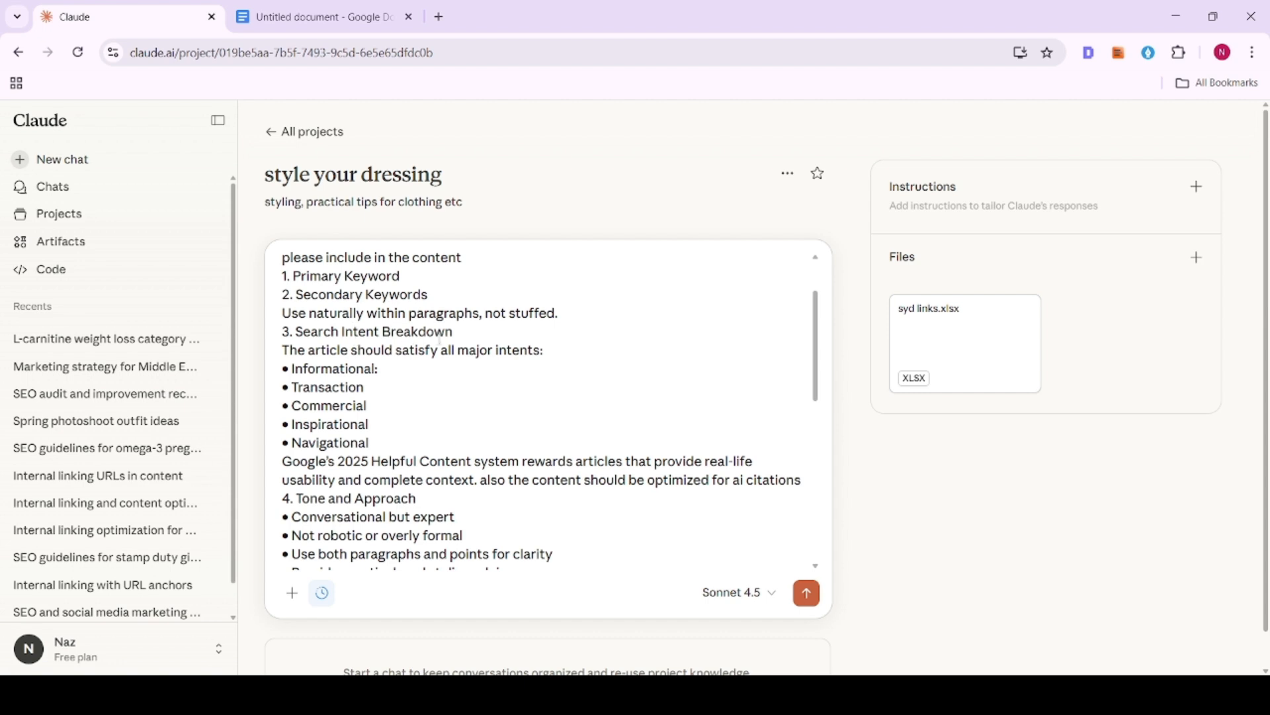
scroll(442, 341, down, 1)
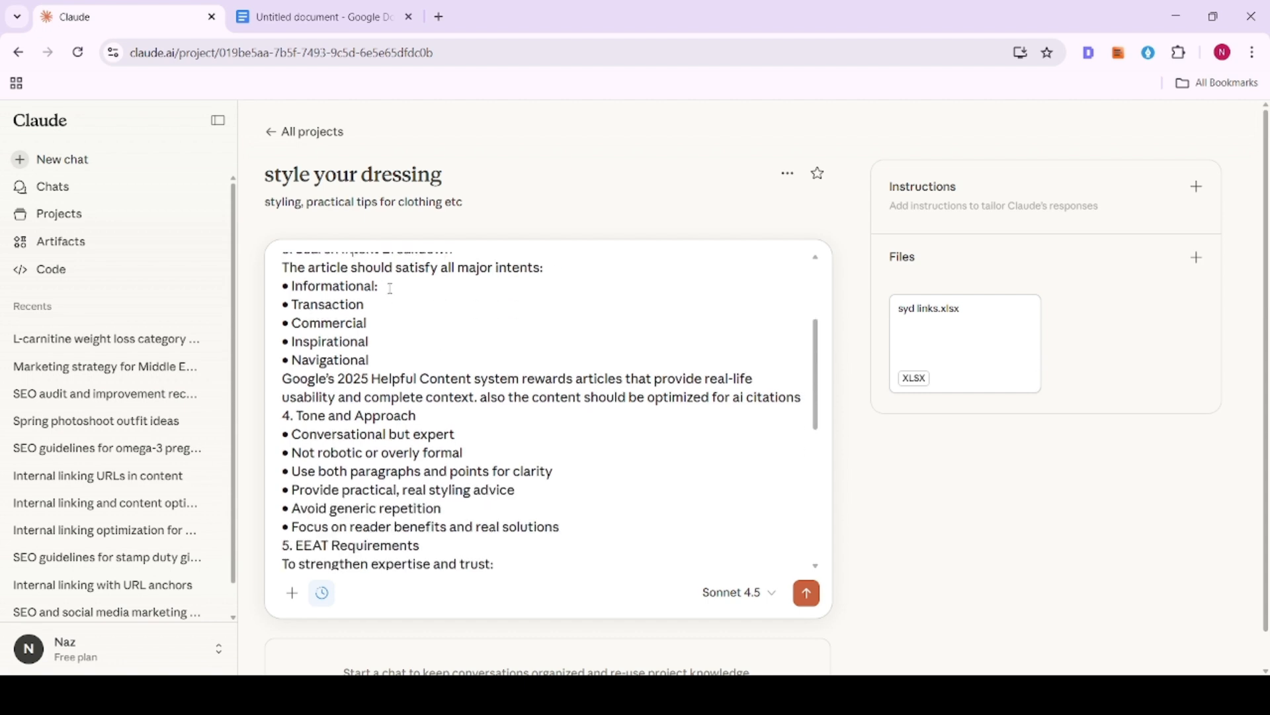
drag(291, 287, 355, 308)
click(366, 305)
text(al)
- Review the Tone and Approach and the EEAT Requirements sections of the prompt
scroll(612, 396, down, 2)
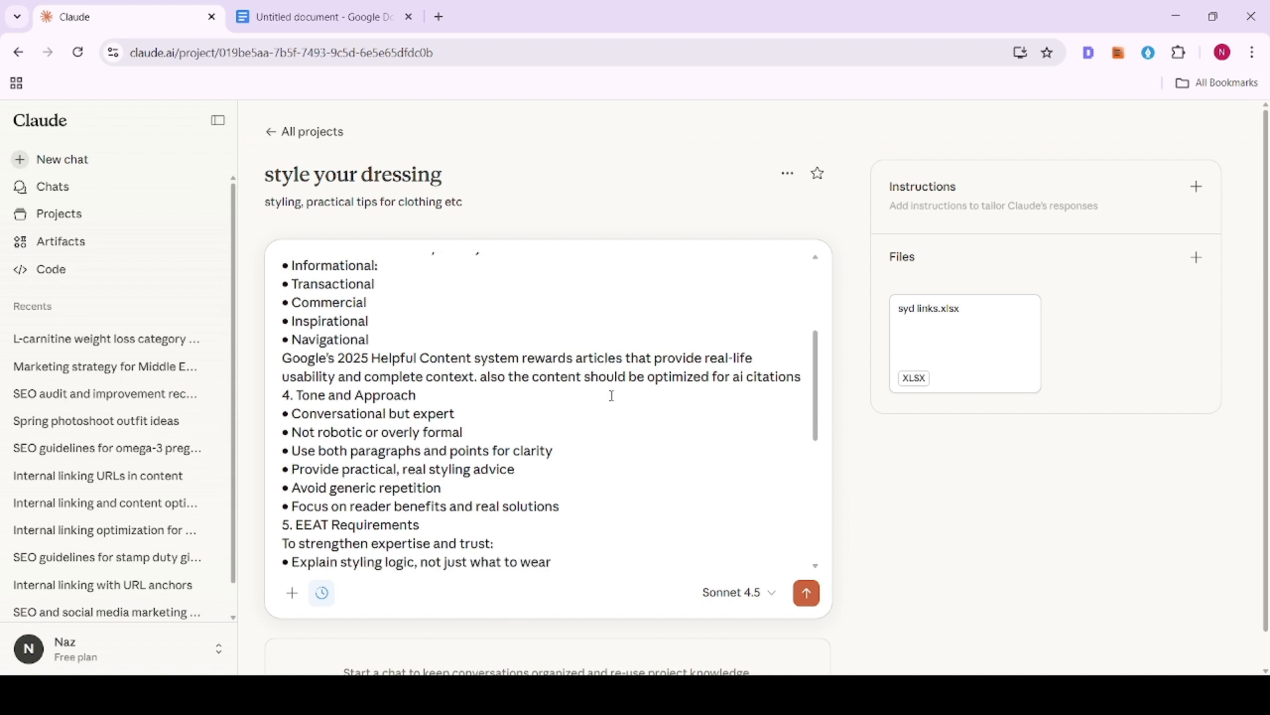
drag(315, 357, 414, 357)
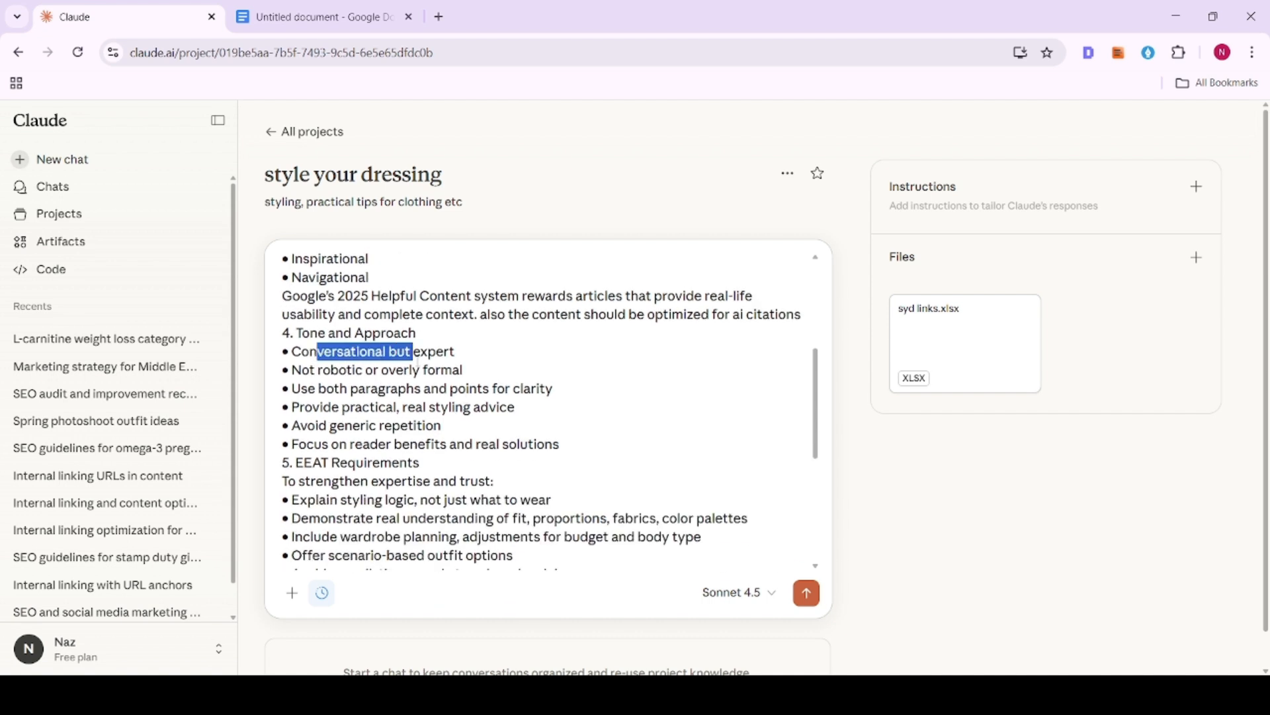
drag(359, 390, 486, 392)
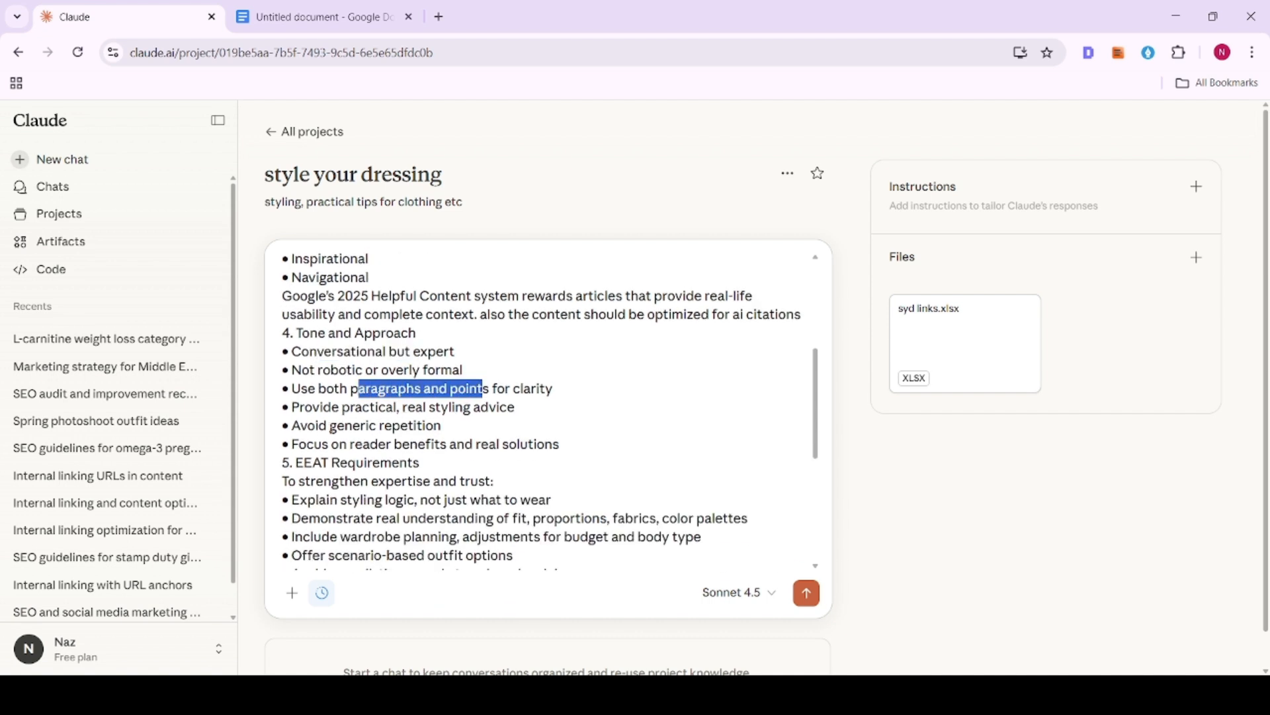
drag(309, 425, 434, 425)
scroll(497, 419, down, 2)
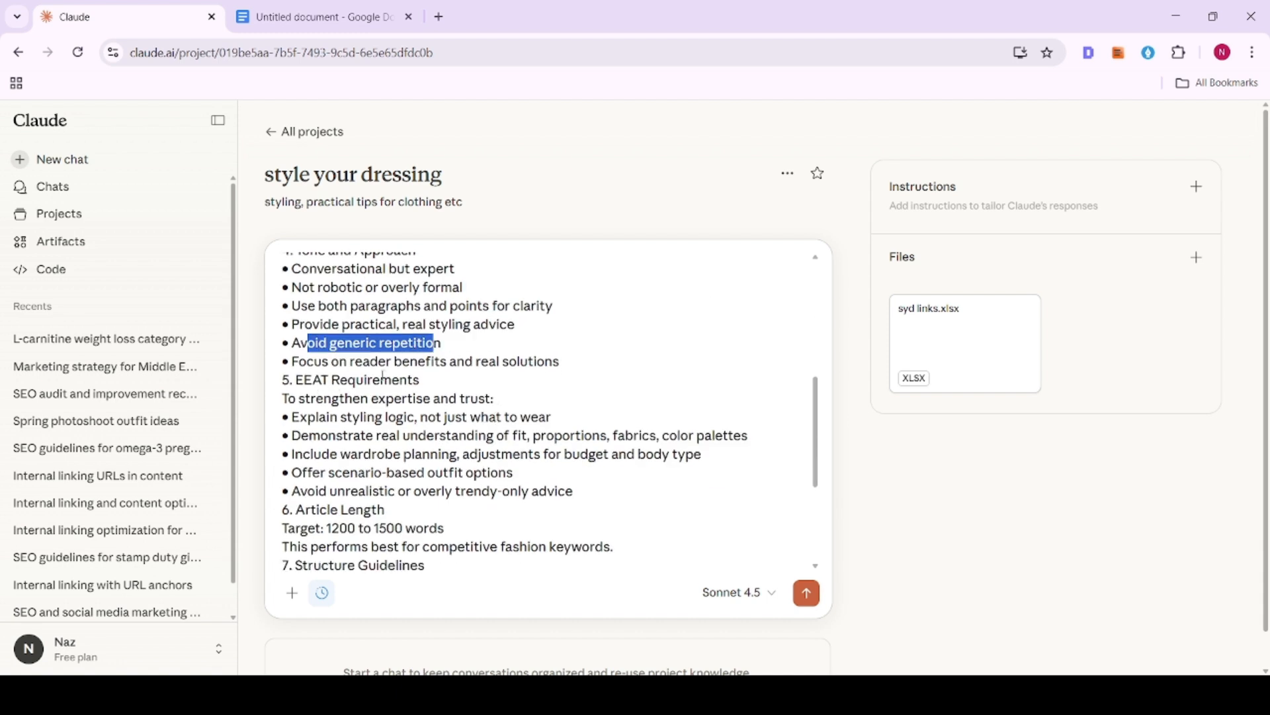
drag(326, 418, 456, 422)
click(463, 402)
click(479, 439)
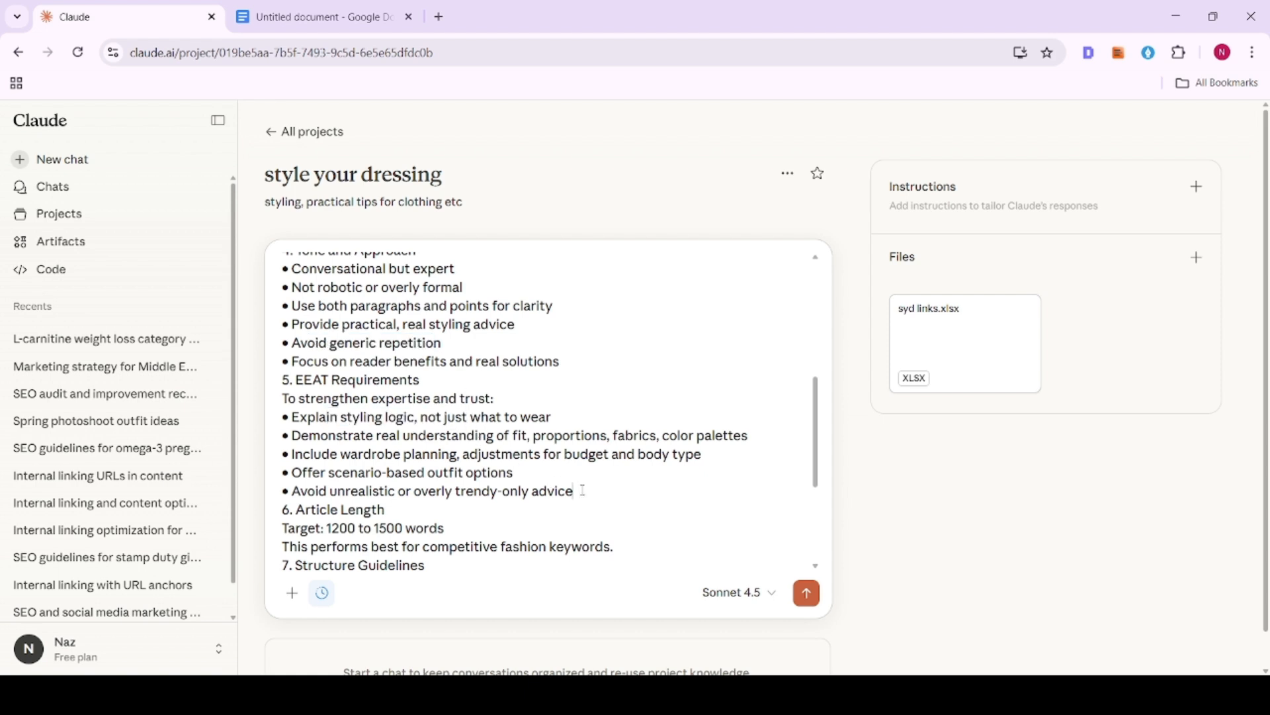
drag(583, 490, 299, 417)
click(303, 418)
drag(374, 436, 523, 437)
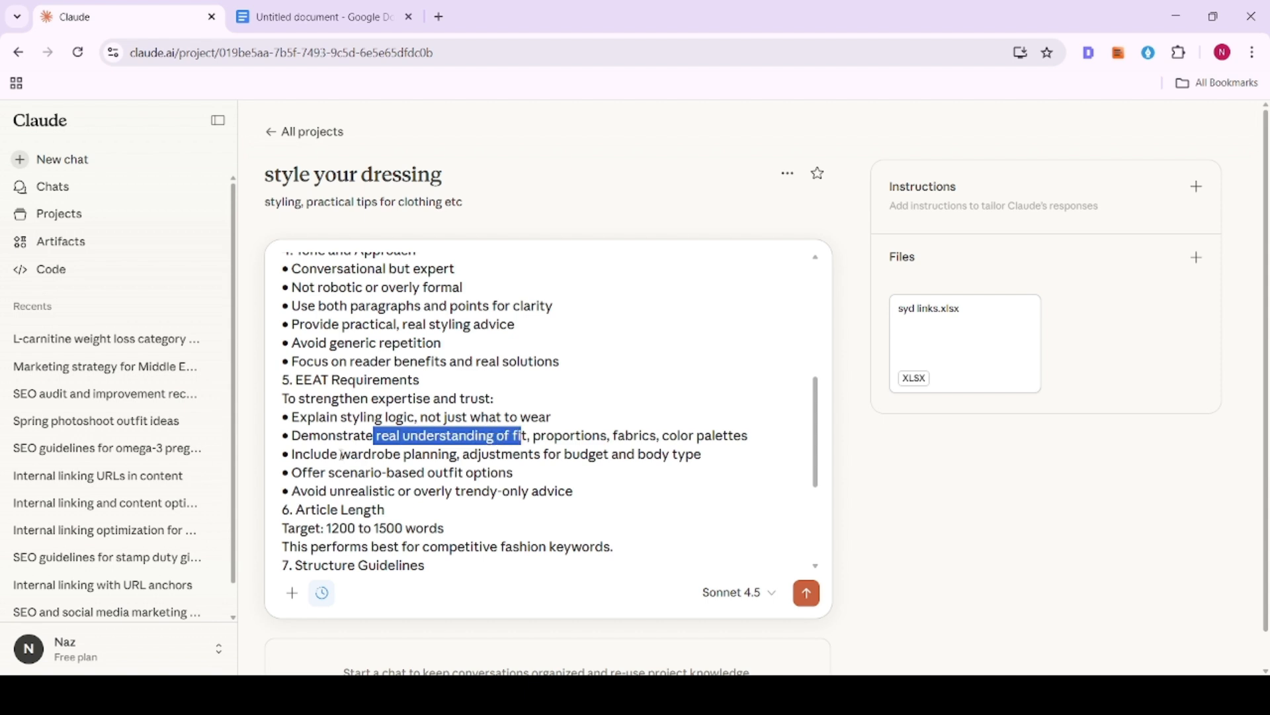
drag(341, 456, 639, 456)
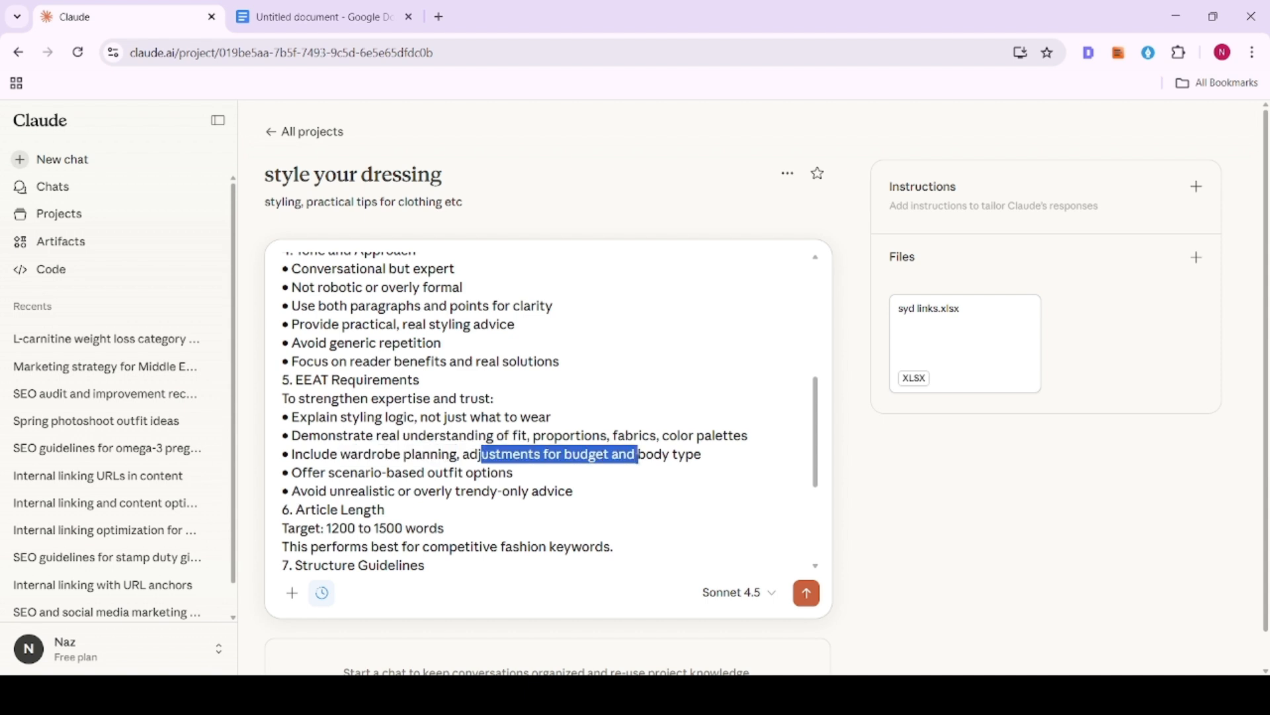
click(673, 455)
- Review the Article Length and Structure Guidelines sections at the end of the prompt
scroll(669, 459, down, 1)
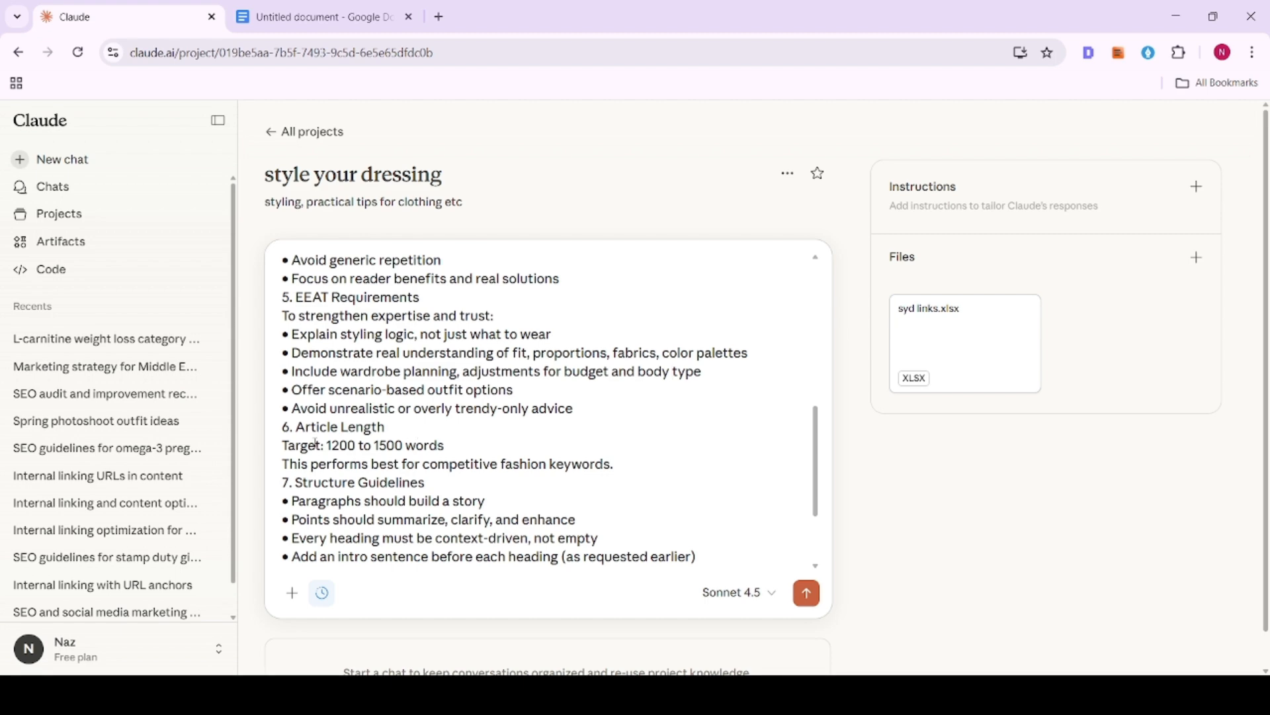
drag(326, 445, 454, 446)
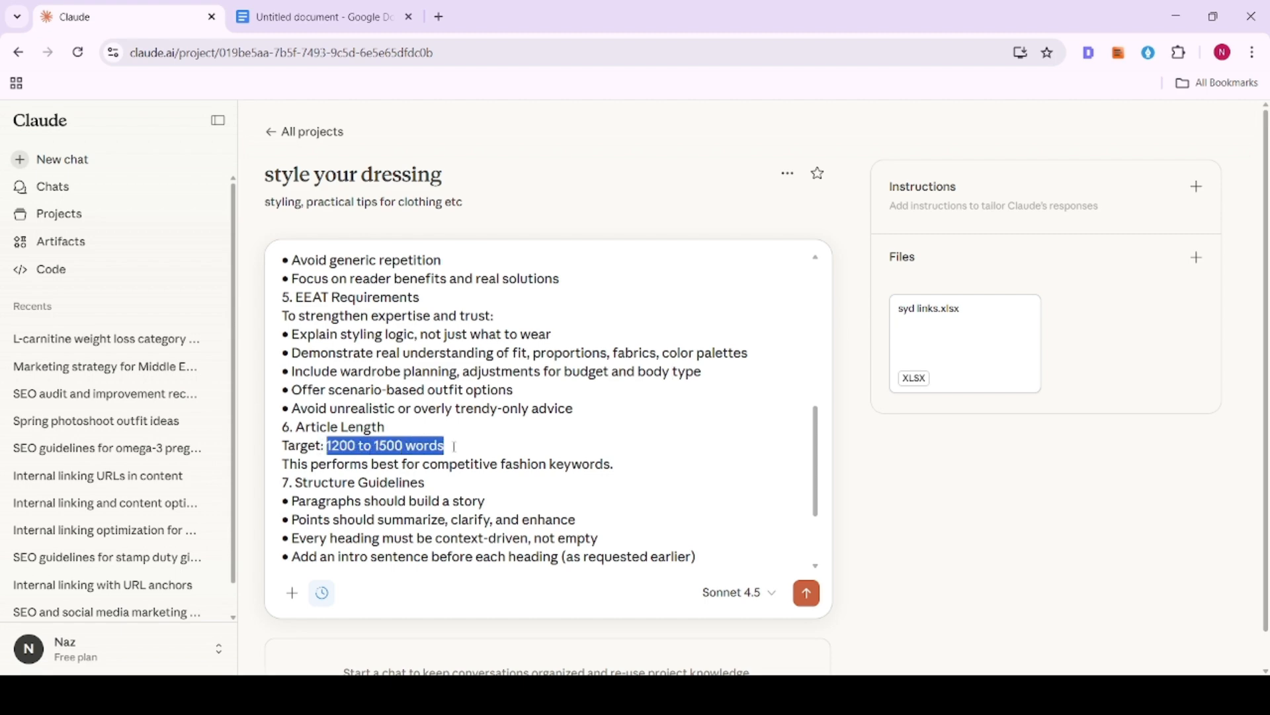
scroll(454, 446, down, 1)
click(308, 381)
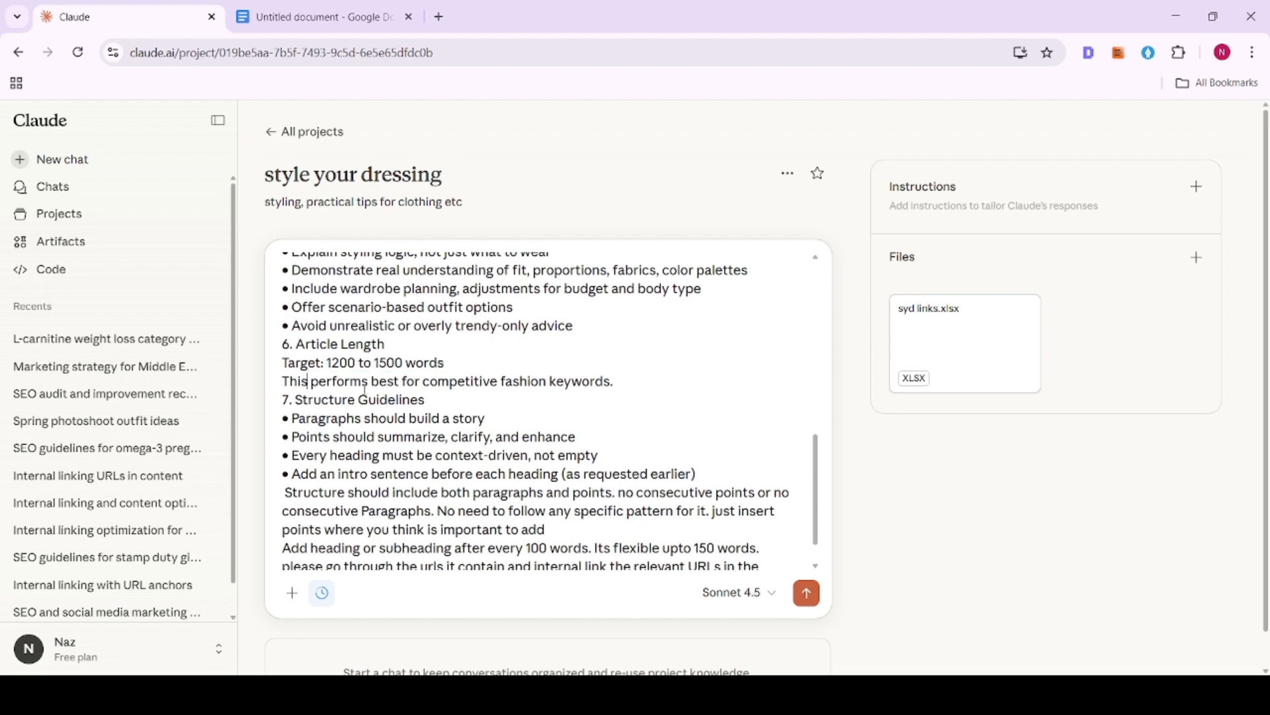
drag(437, 383, 582, 383)
click(655, 404)
scroll(656, 404, down, 1)
drag(312, 381, 644, 413)
click(643, 413)
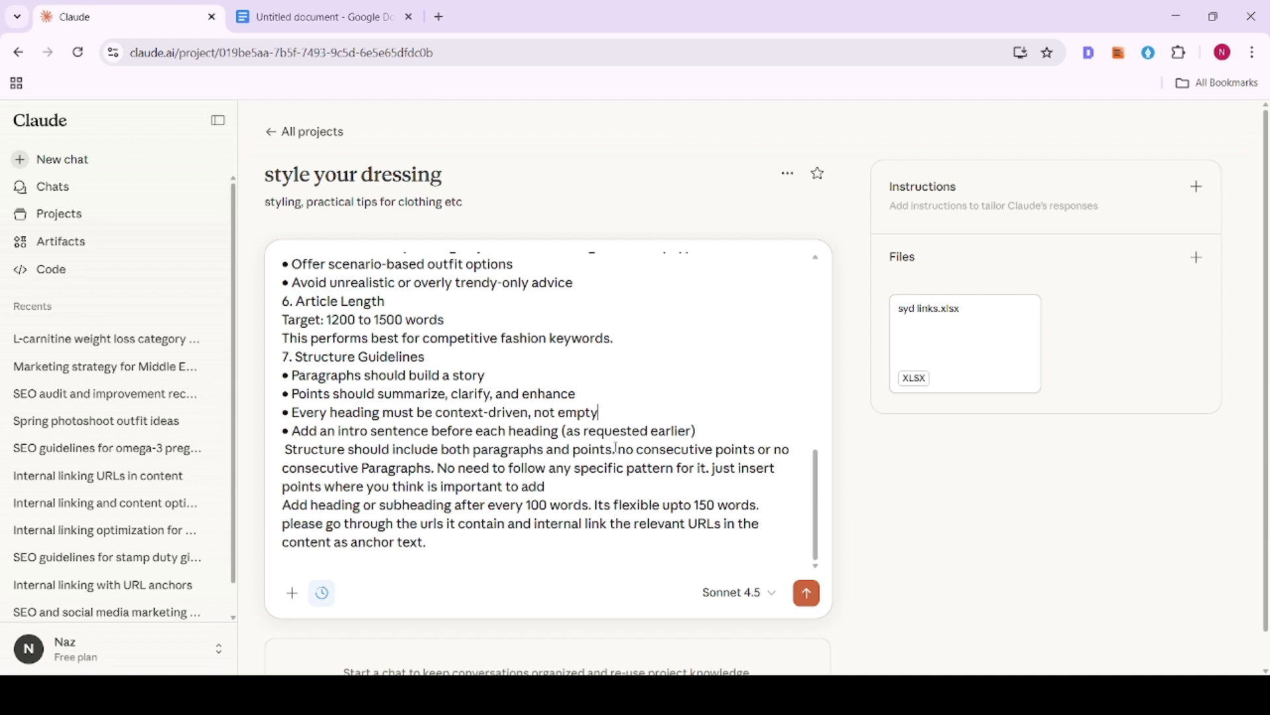
scroll(615, 450, down, 1)
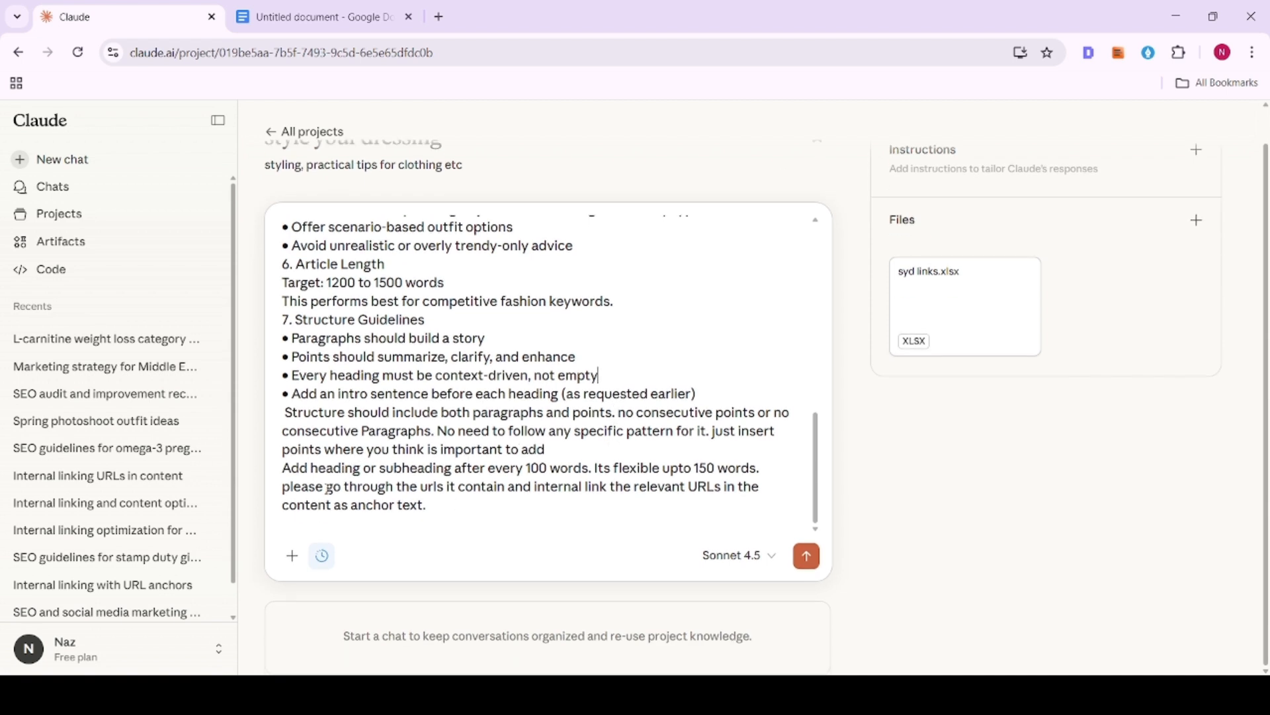
- Delete "Its flexible upto 150 words." from the prompt's line about adding a heading or subheading after every 100 words
drag(283, 468, 586, 468)
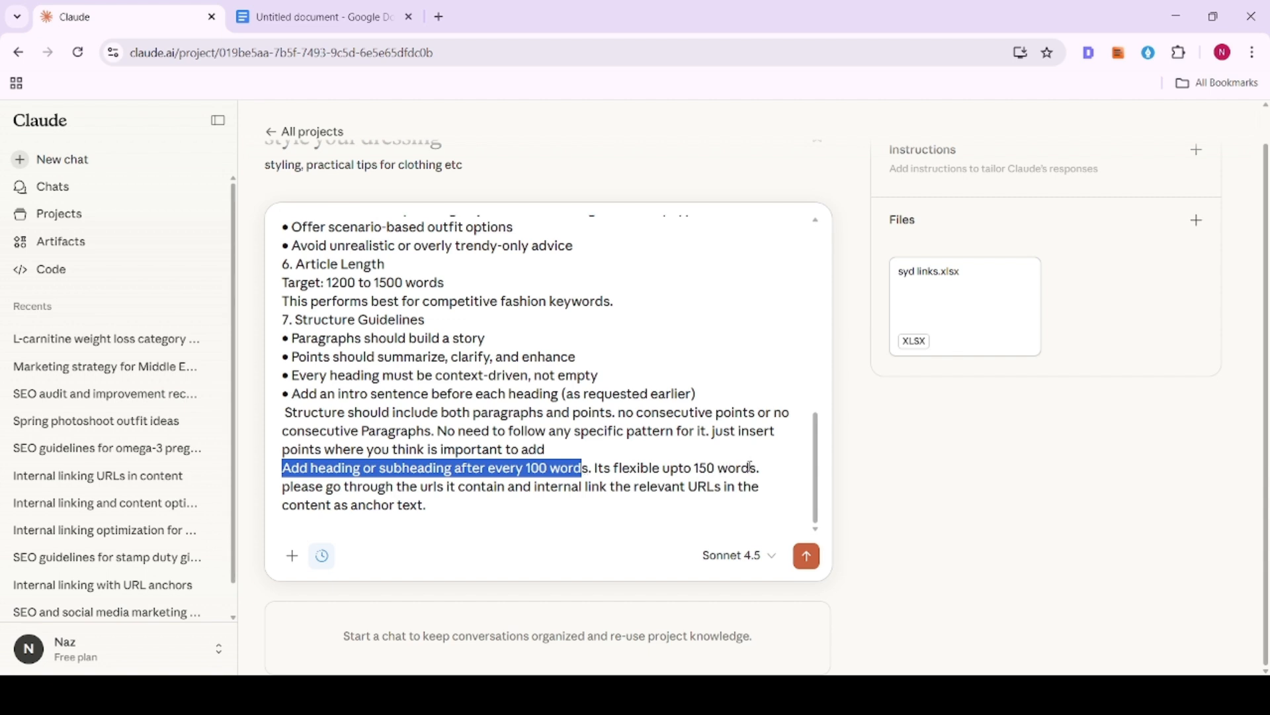
drag(757, 467, 595, 467)
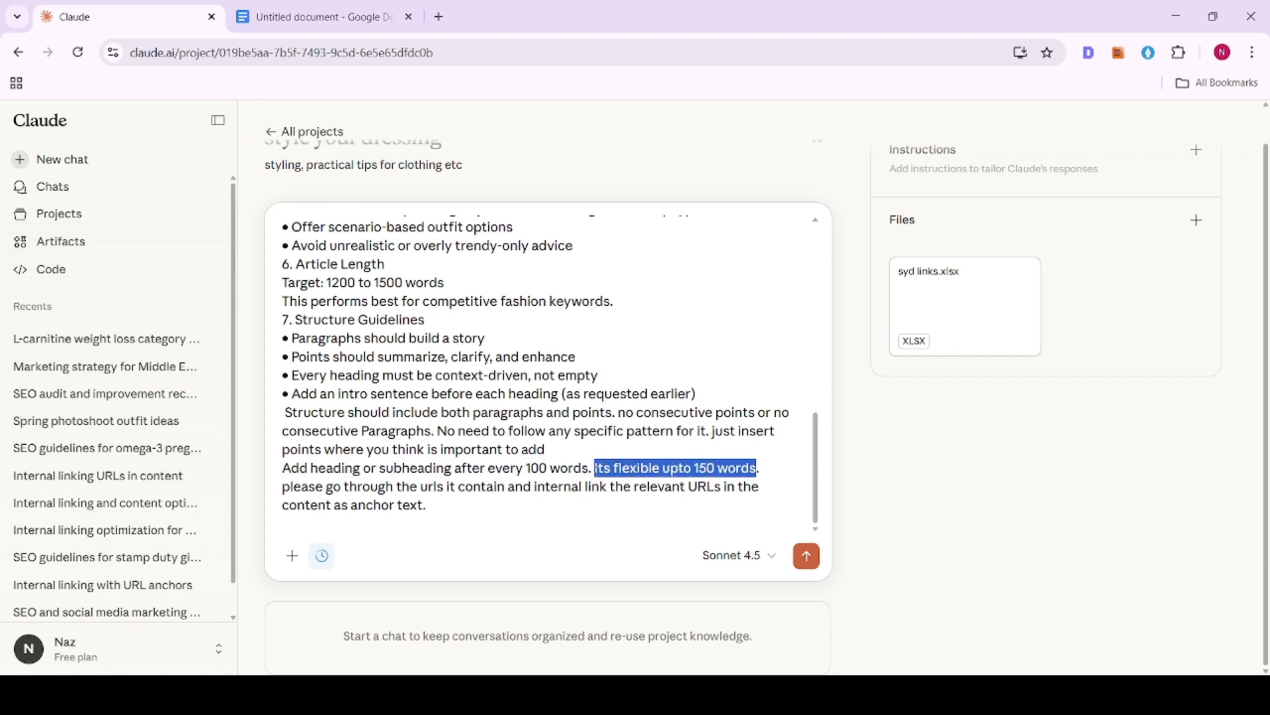
key(BackSpace)
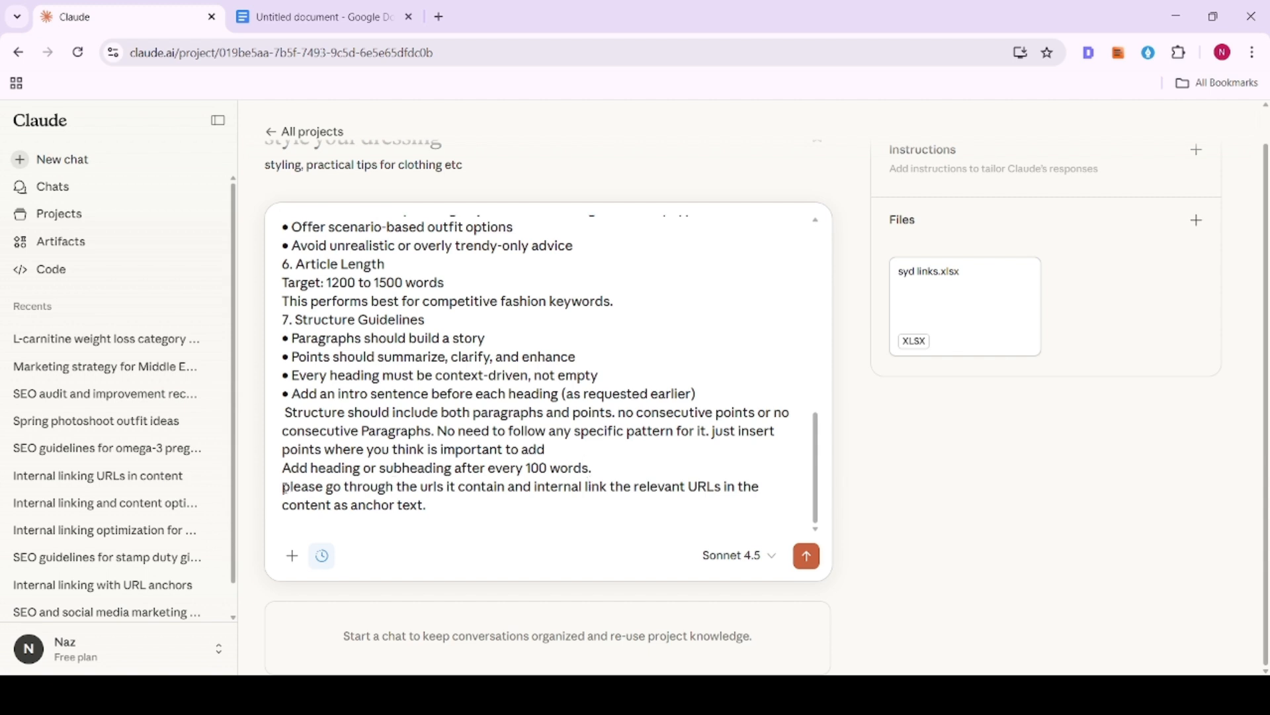
- Check the prompt's closing internal-linking instruction, submit the prompt and look through the generated article's preview
drag(285, 488, 745, 499)
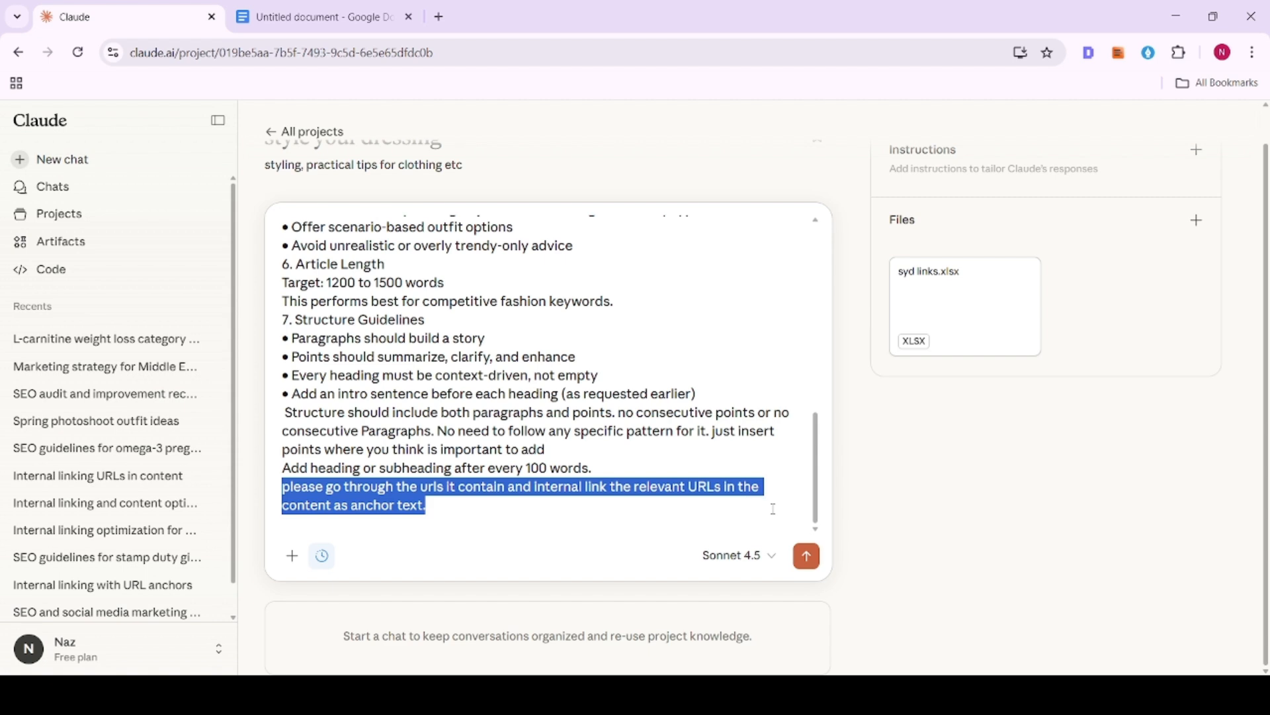
click(806, 555)
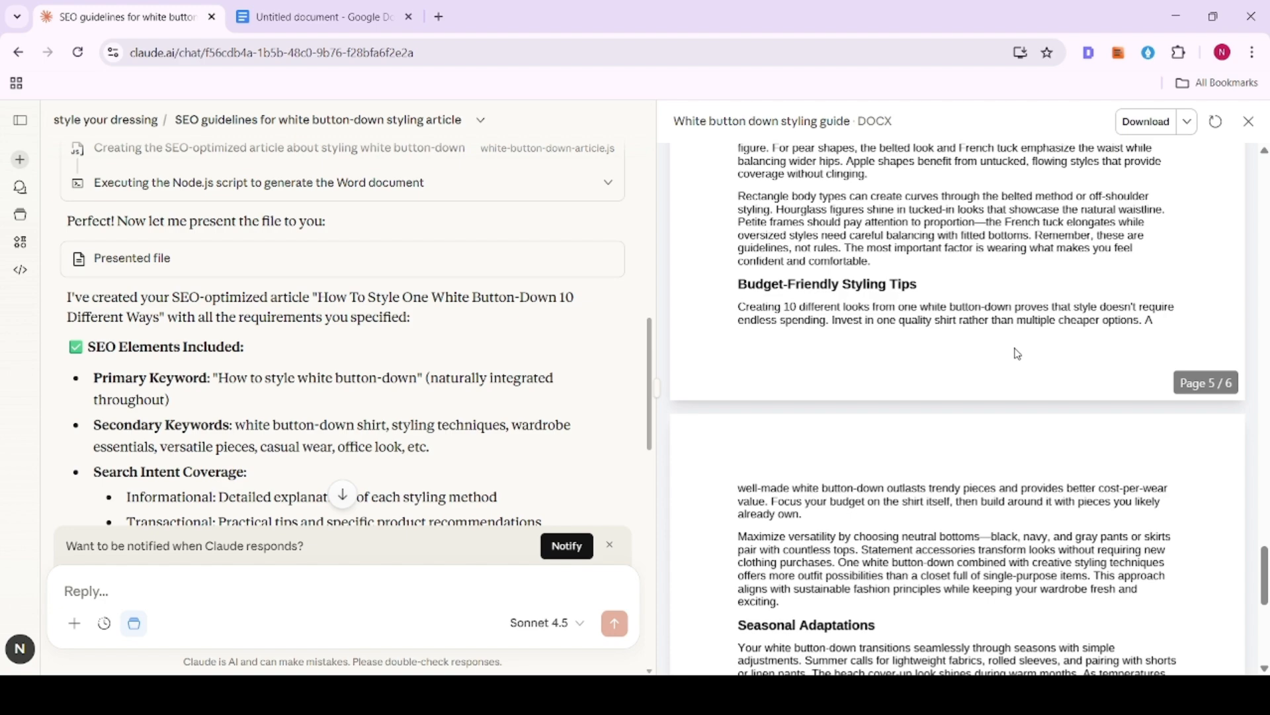
scroll(1017, 354, up, 20)
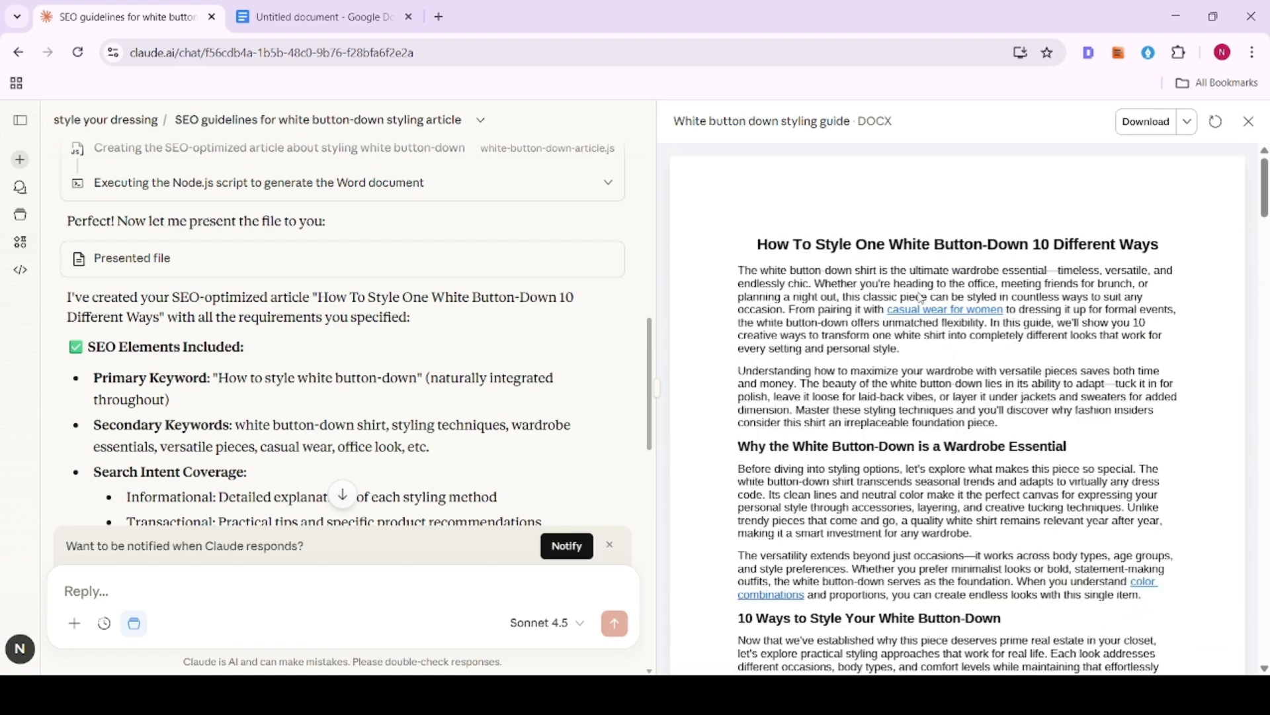
scroll(921, 298, down, 7)
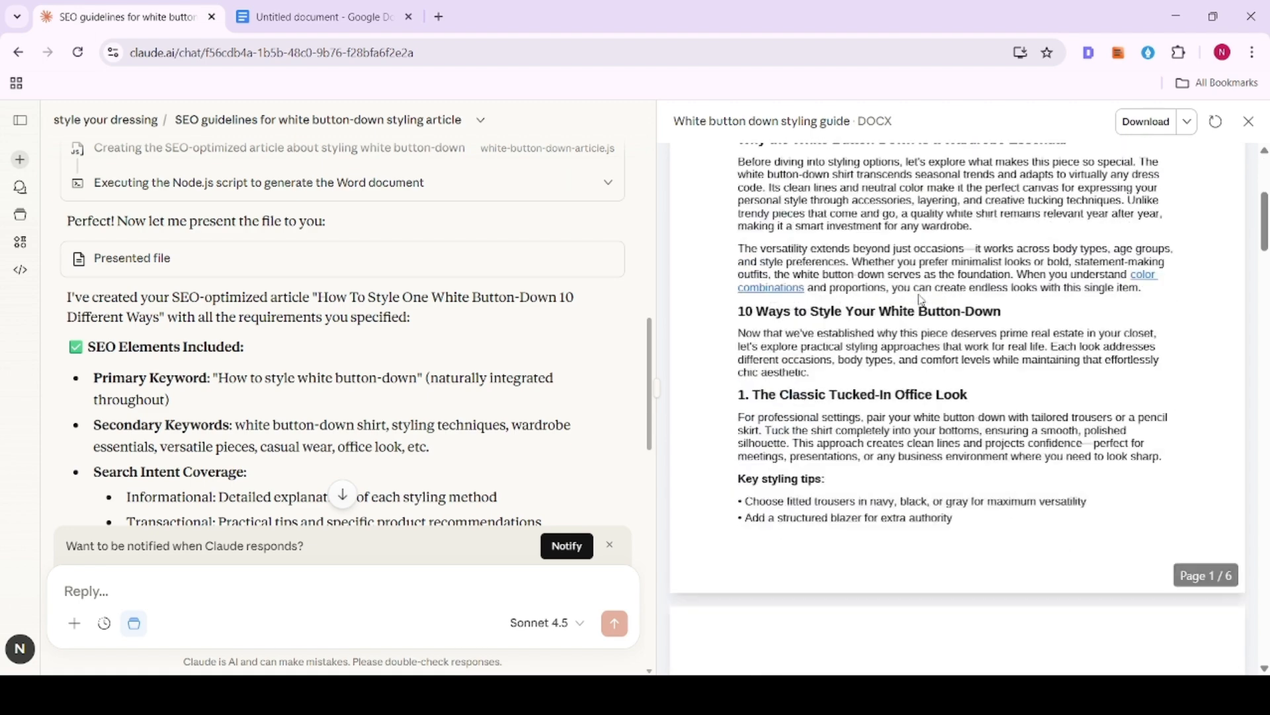
scroll(922, 300, down, 6)
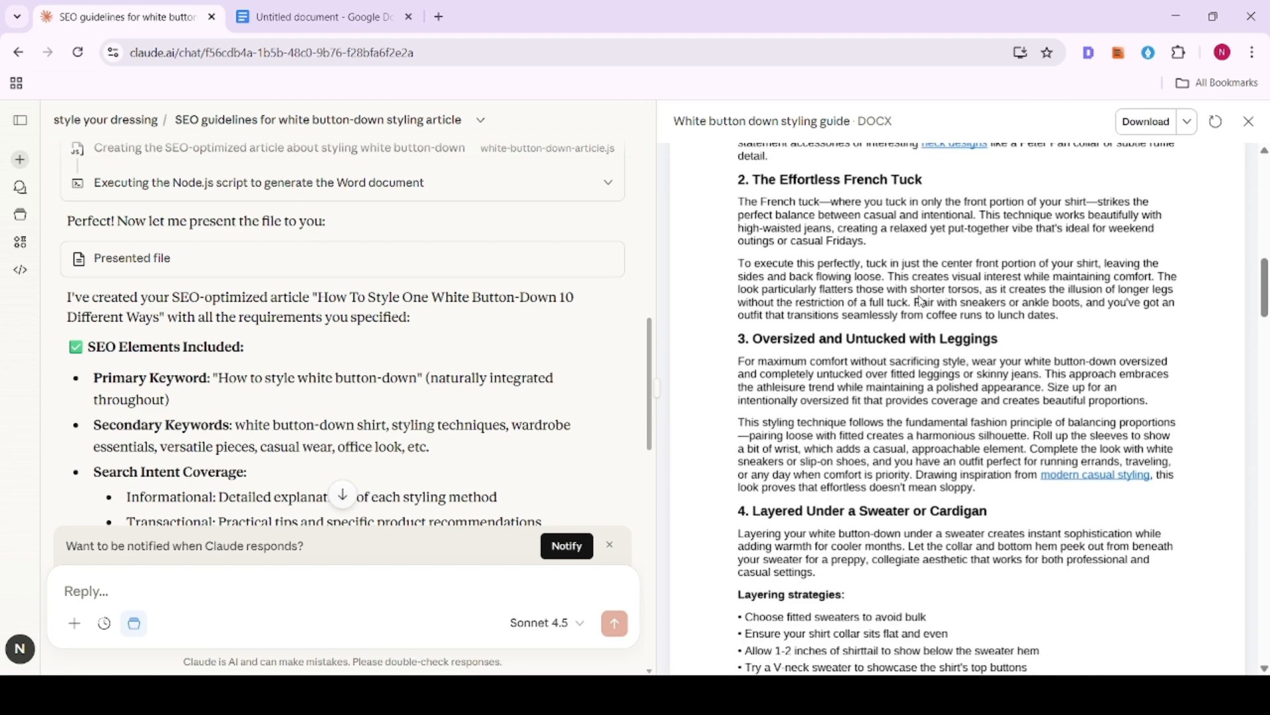
scroll(922, 301, down, 12)
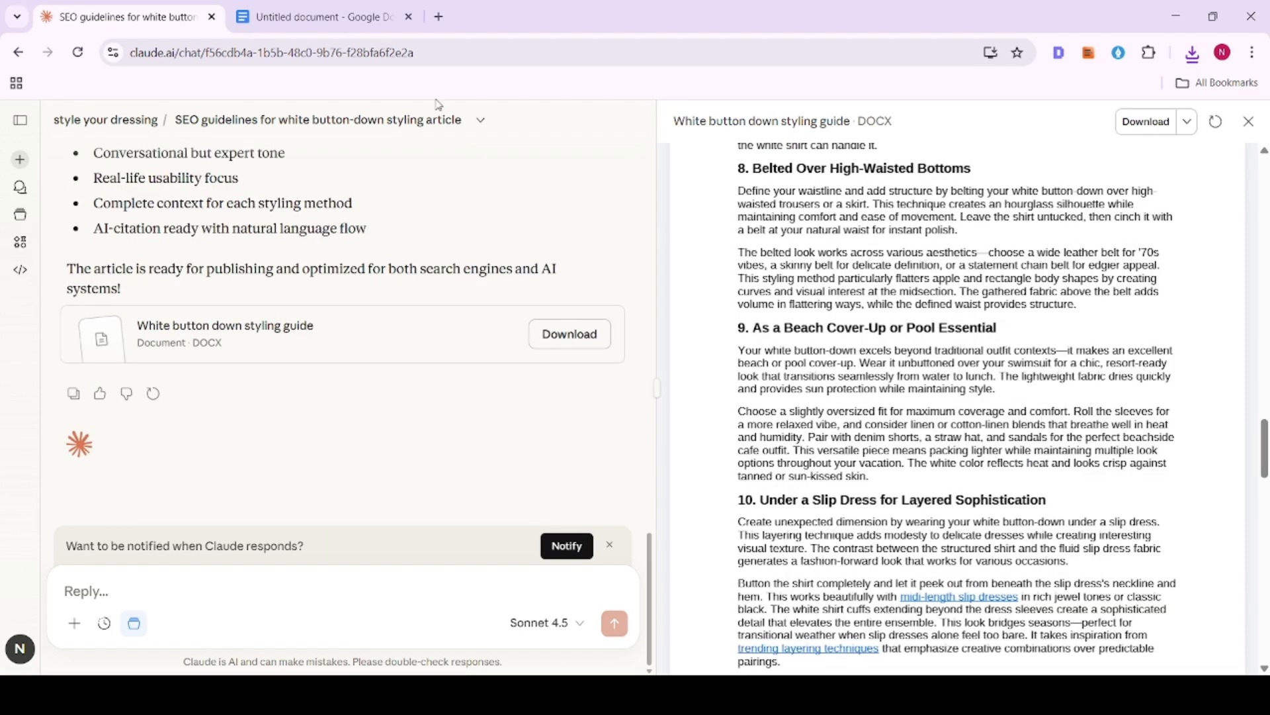
- Switch to the Google Docs document and paste the generated article below the existing title
click(318, 16)
click(503, 336)
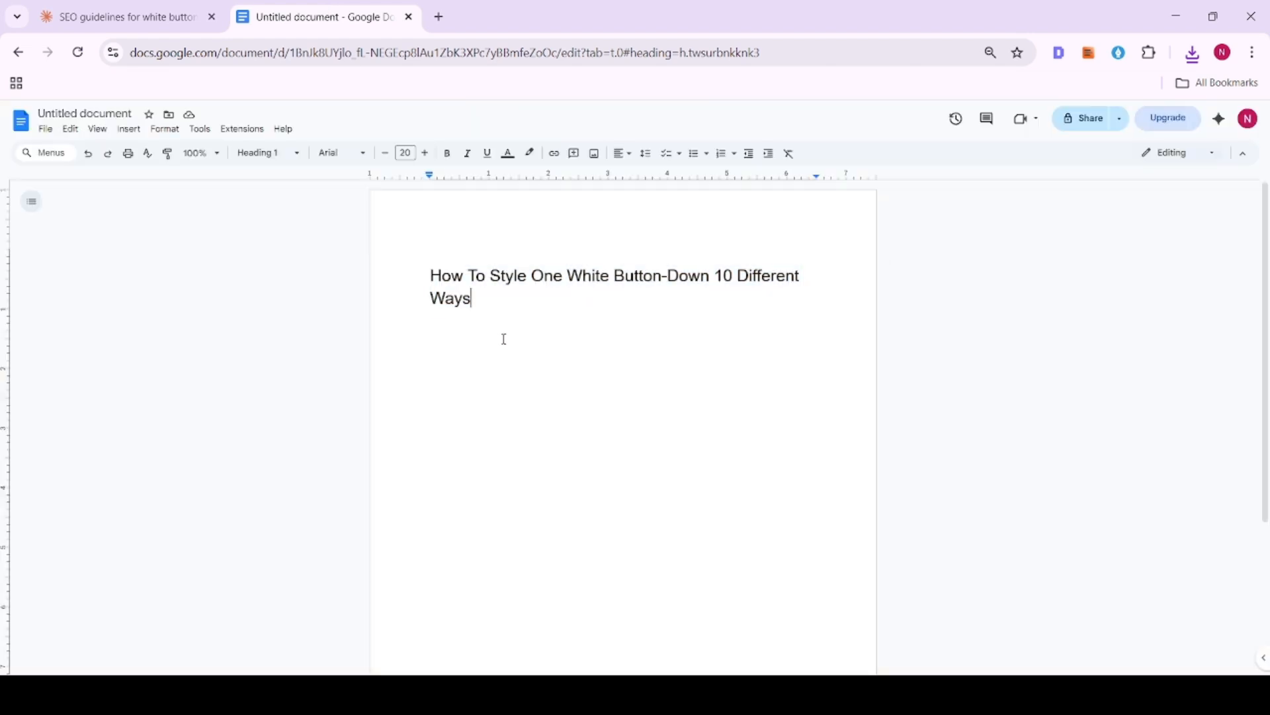
key(ctrl+v)
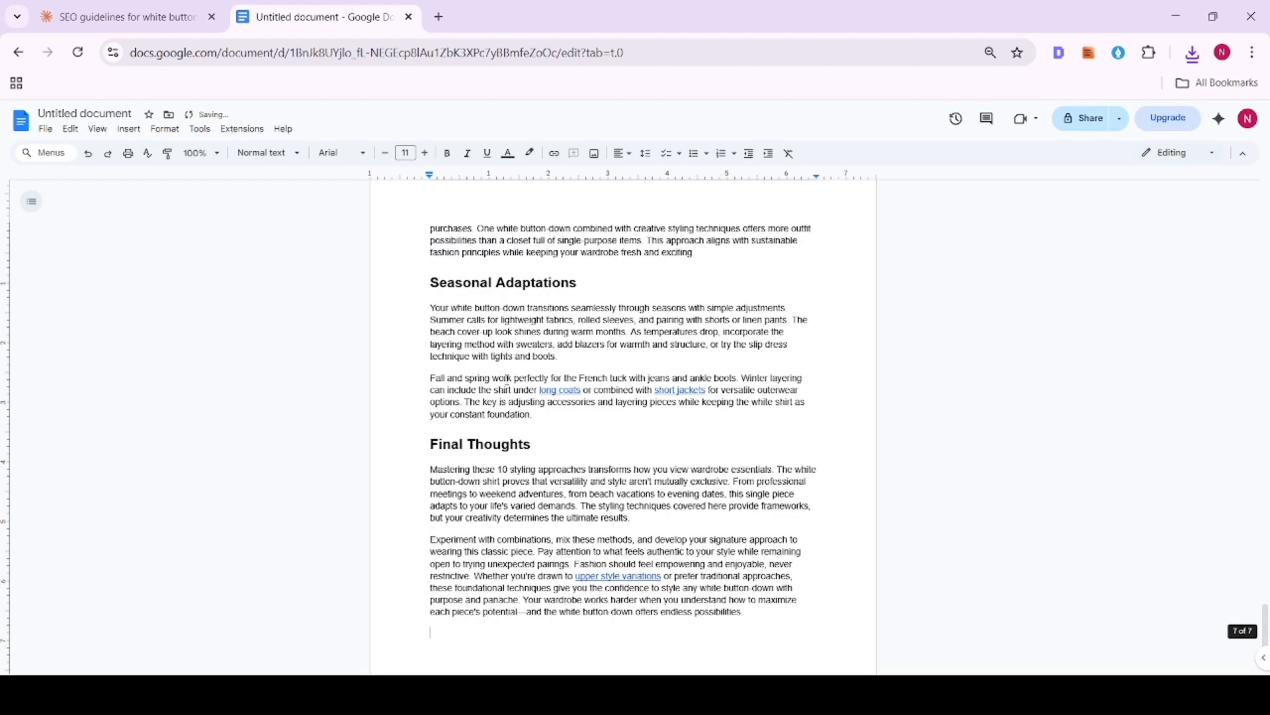
- Read through the pasted article, examining its headings, bulleted tips and internal links from beginning to end
scroll(510, 382, up, 20)
scroll(511, 383, up, 15)
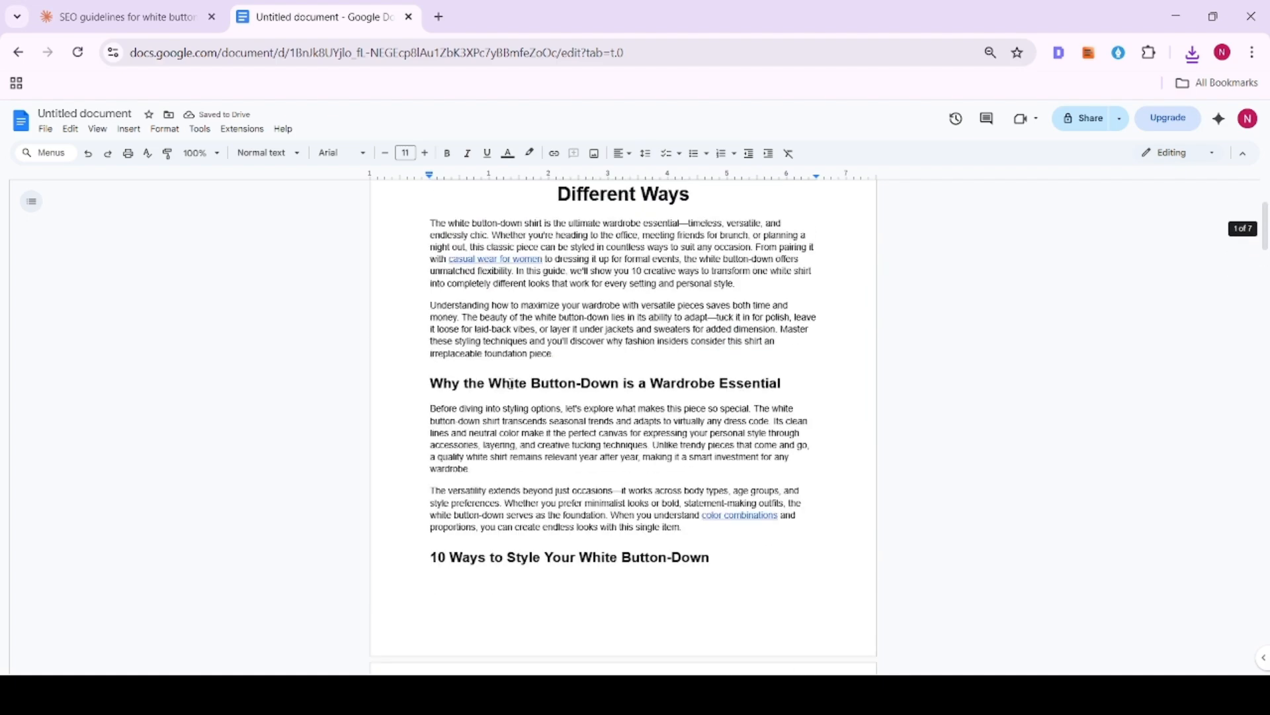
scroll(604, 353, down, 4)
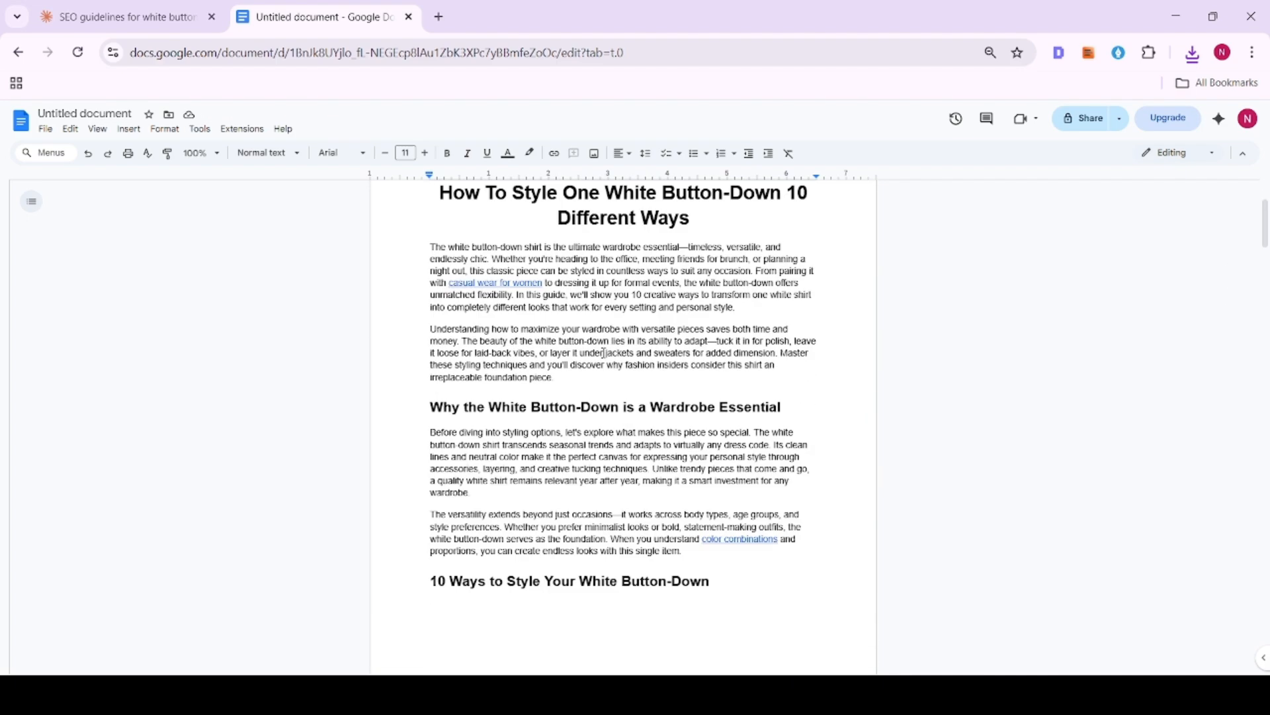
scroll(604, 354, down, 8)
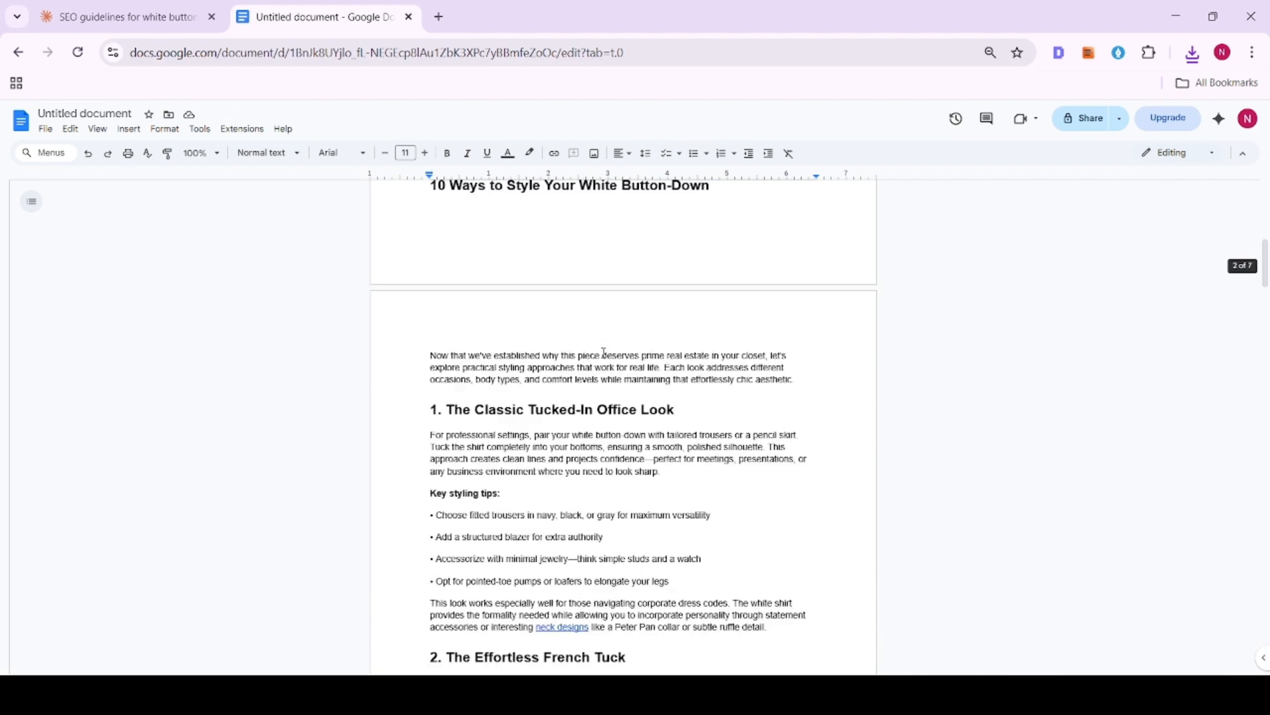
drag(430, 309, 672, 399)
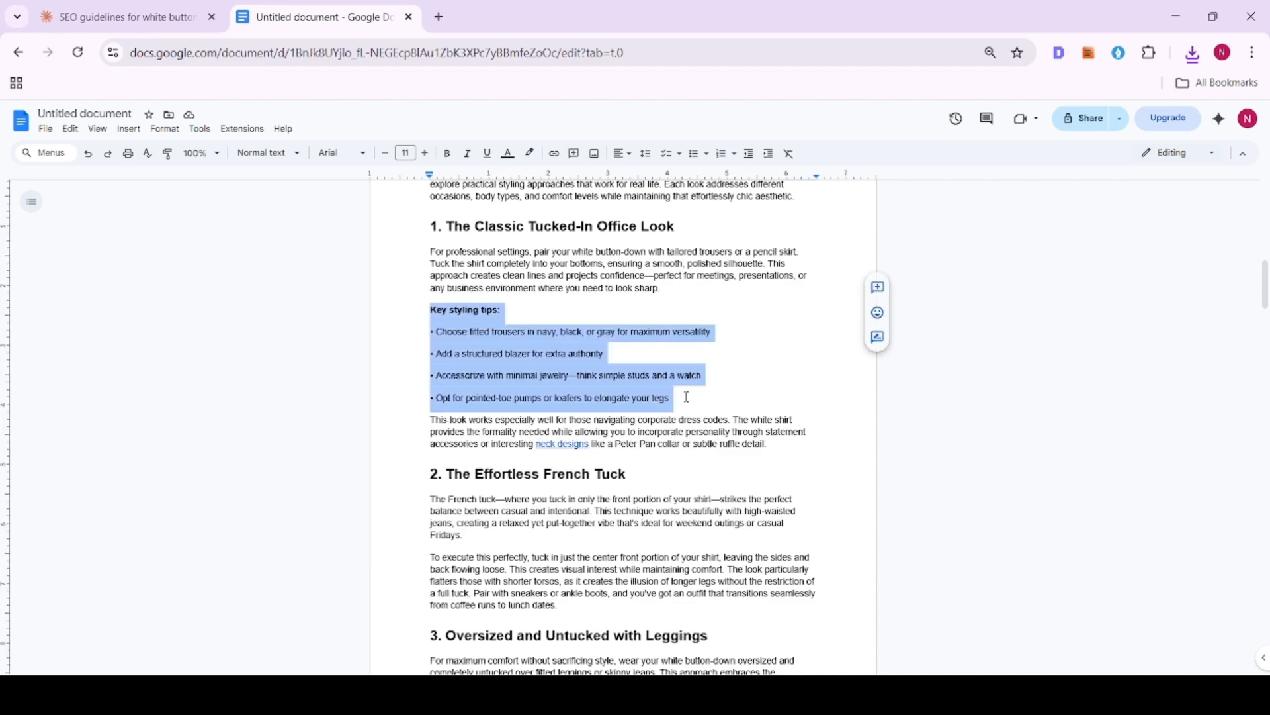
scroll(558, 359, down, 9)
scroll(558, 359, down, 1)
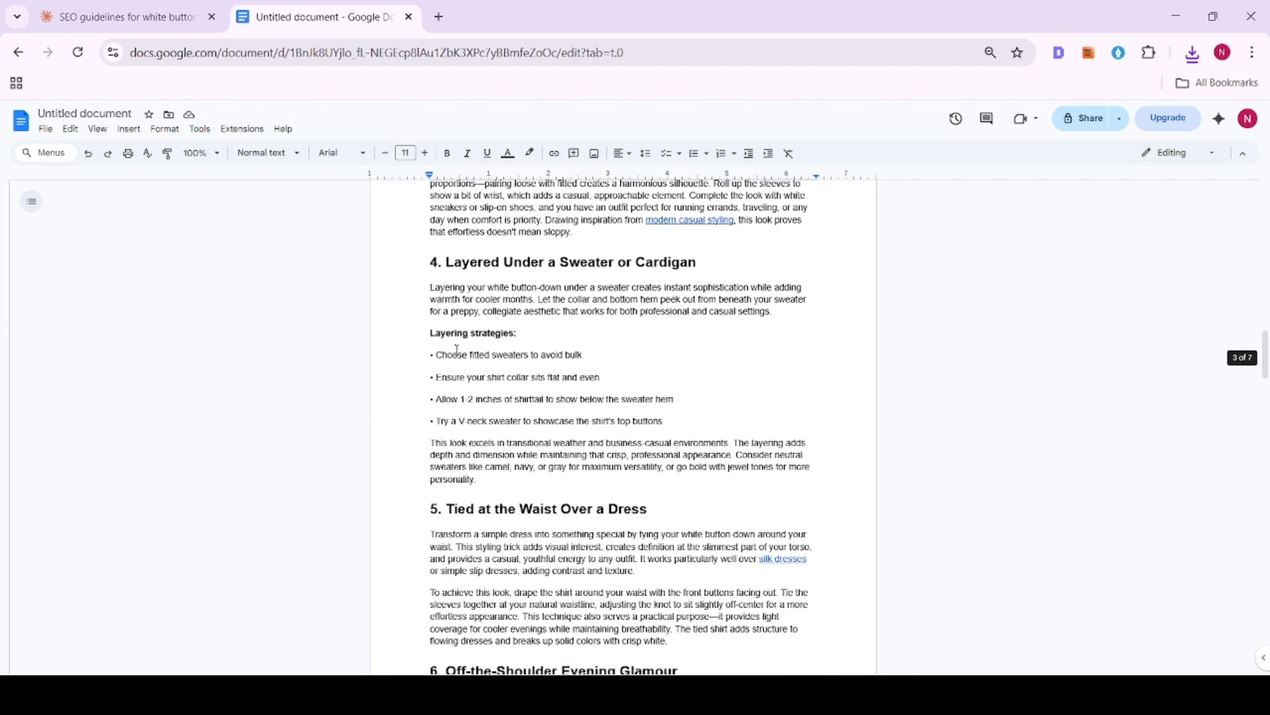
drag(430, 310, 644, 386)
scroll(595, 326, down, 6)
scroll(596, 325, down, 15)
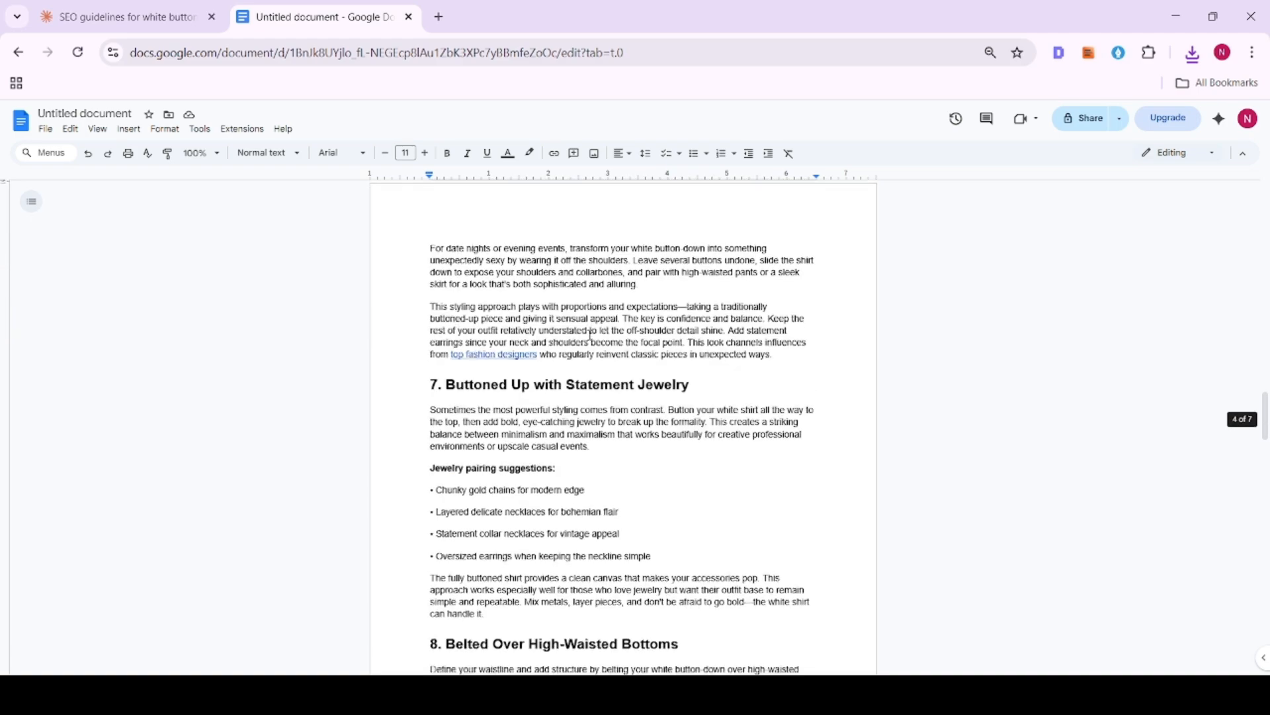
scroll(510, 377, down, 18)
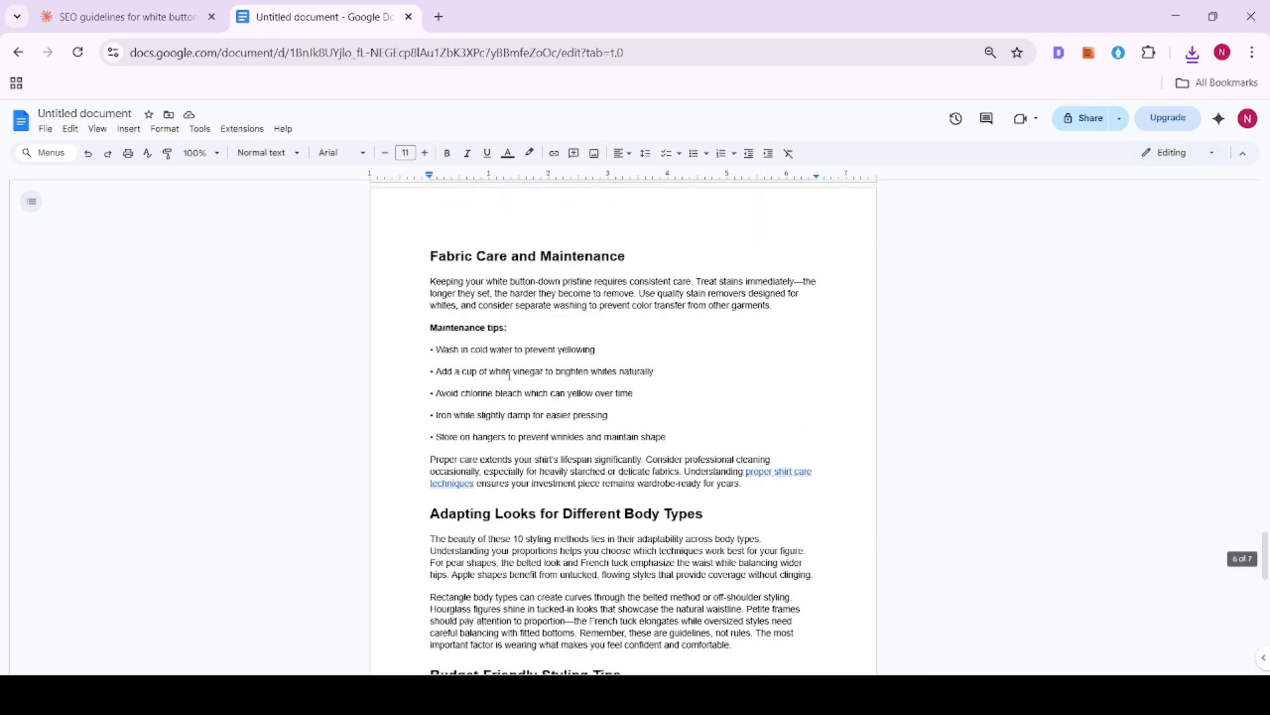
scroll(510, 373, up, 20)
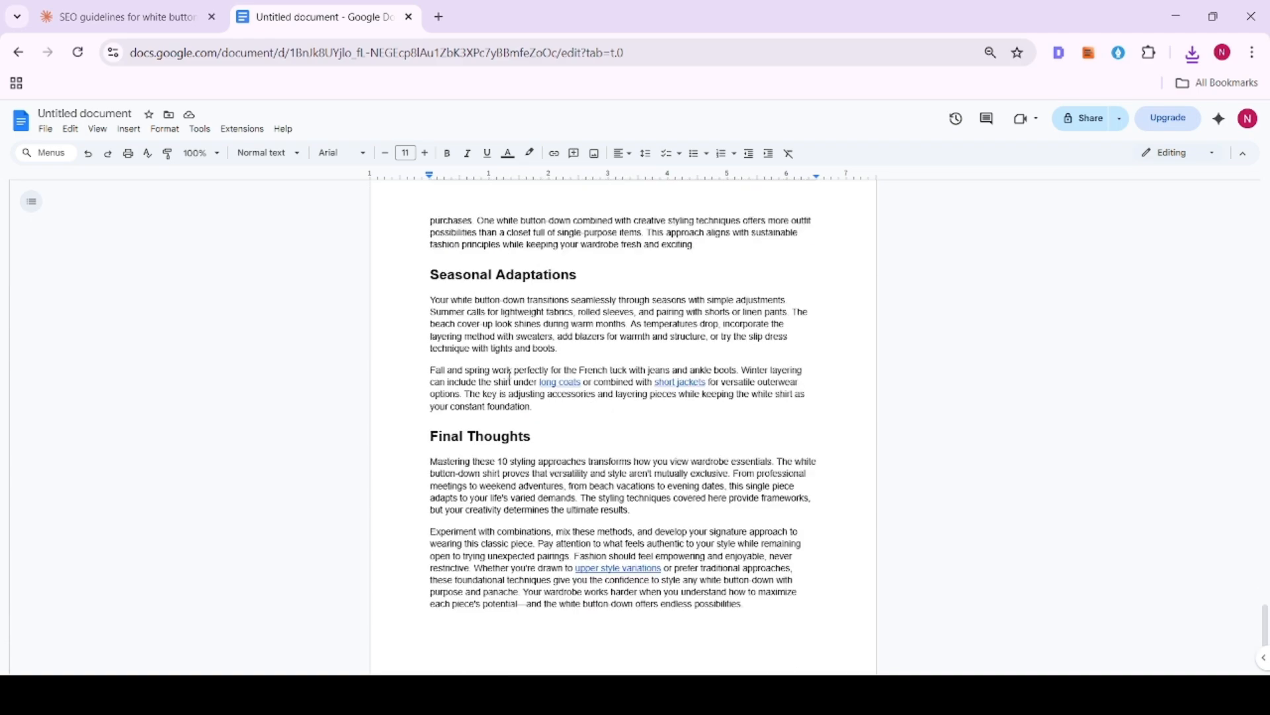
scroll(510, 373, up, 10)
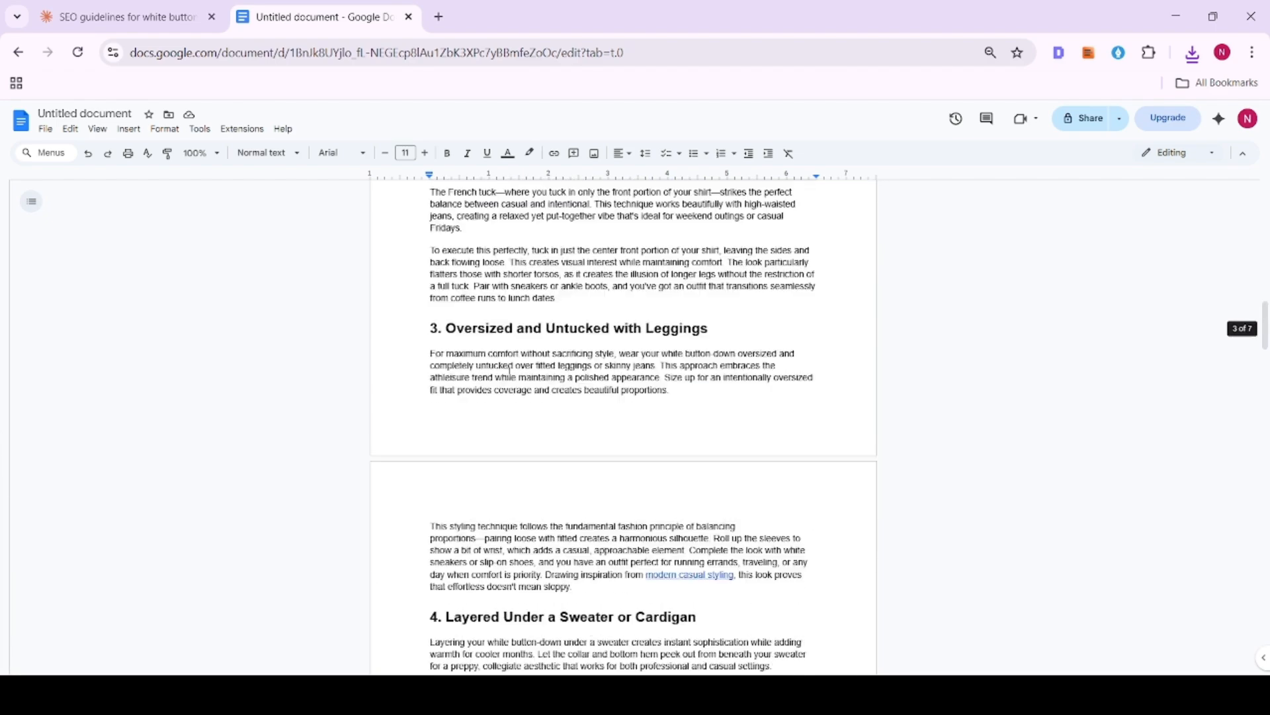
scroll(510, 373, up, 5)
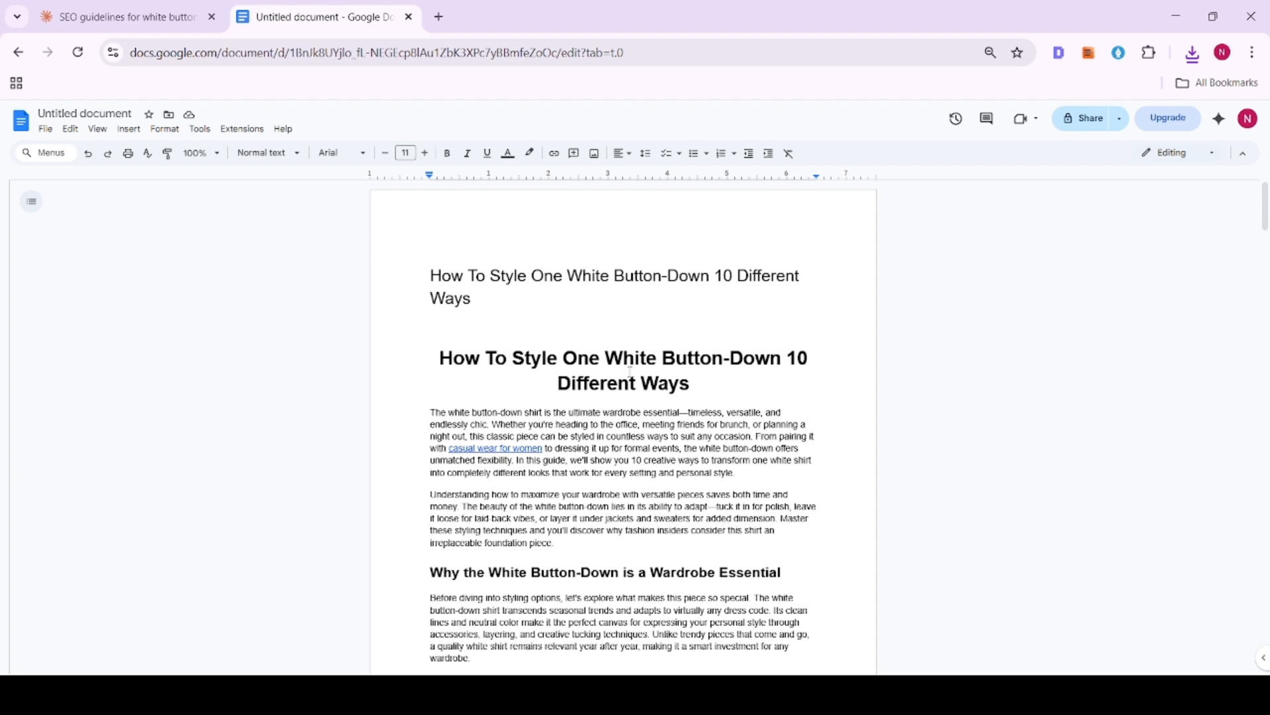
- Replace every em dash in the document with a comma using Find and replace
double_click(684, 412)
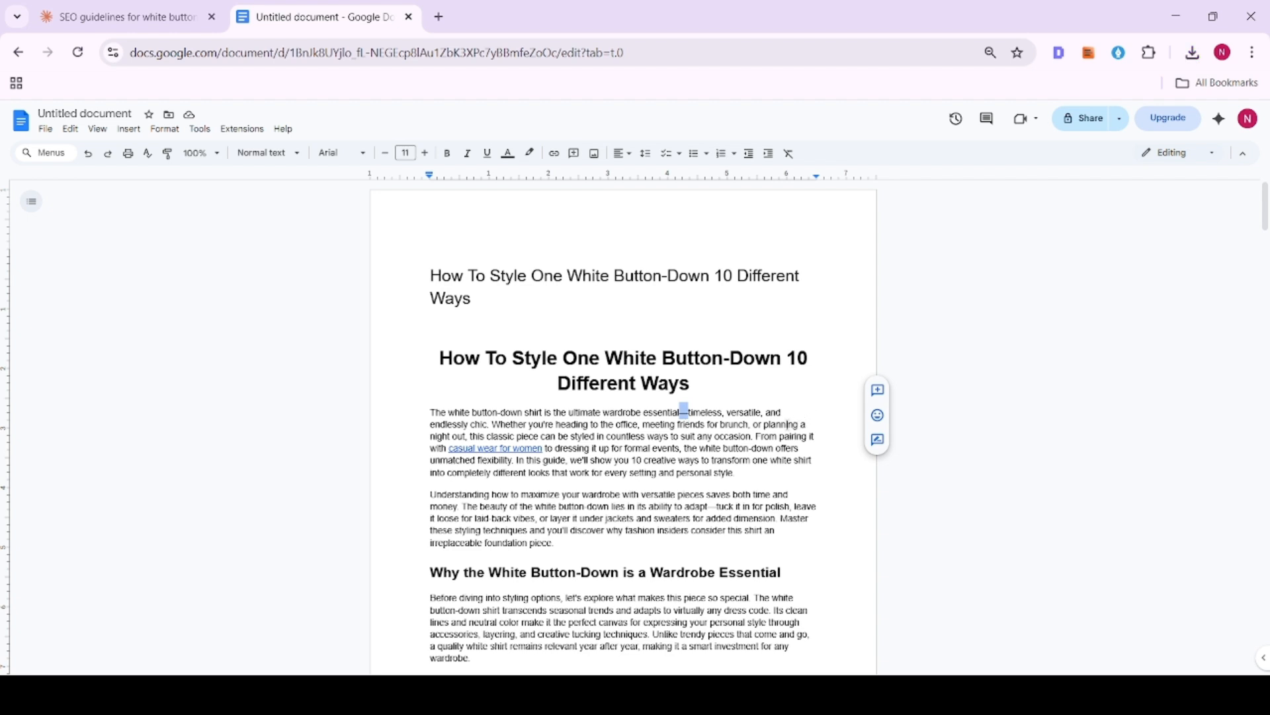
key(ctrl+h)
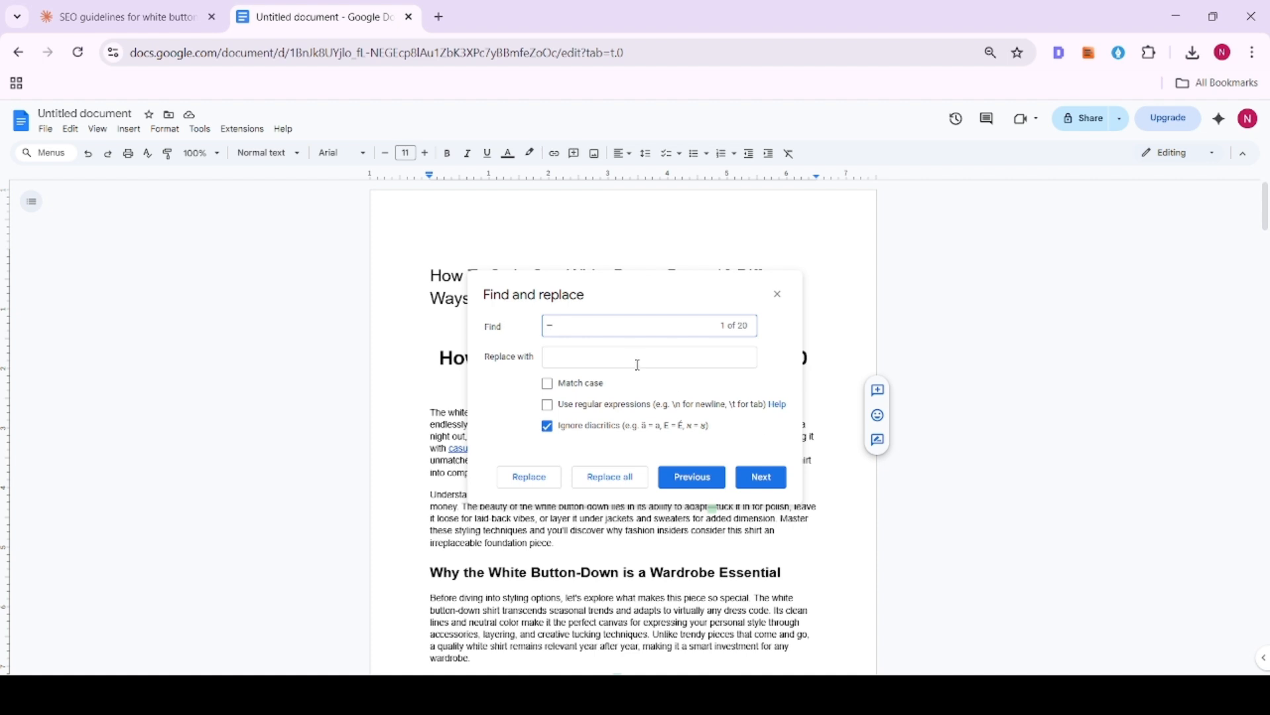
click(578, 367)
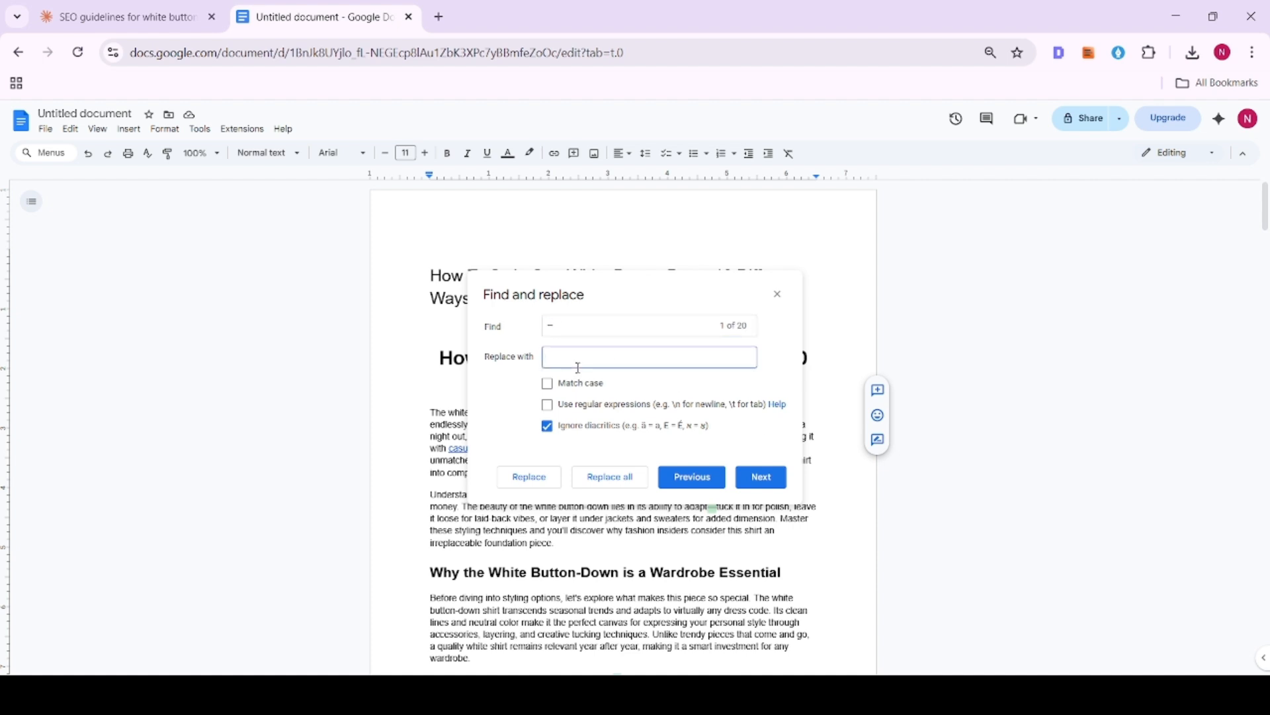
text(,)
click(604, 476)
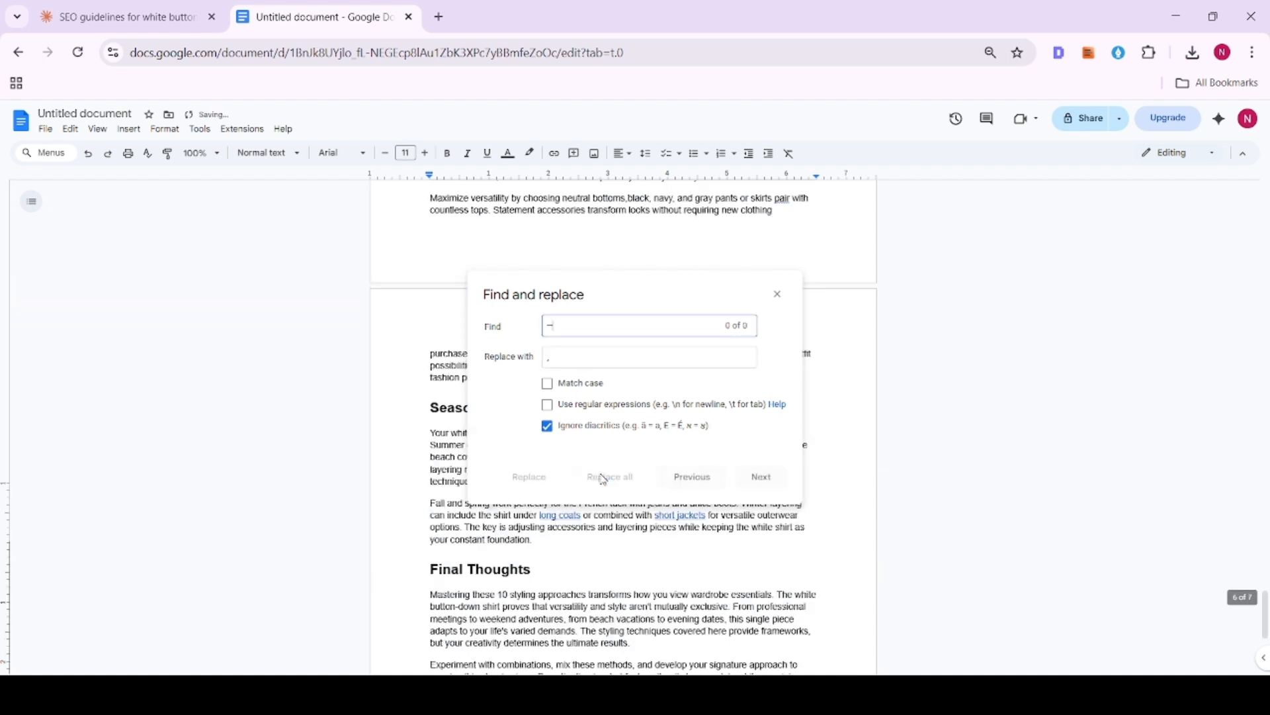
click(778, 293)
- Delete the duplicate unbolded title at the start of the document and the empty line left above the bold centered title
scroll(721, 338, up, 20)
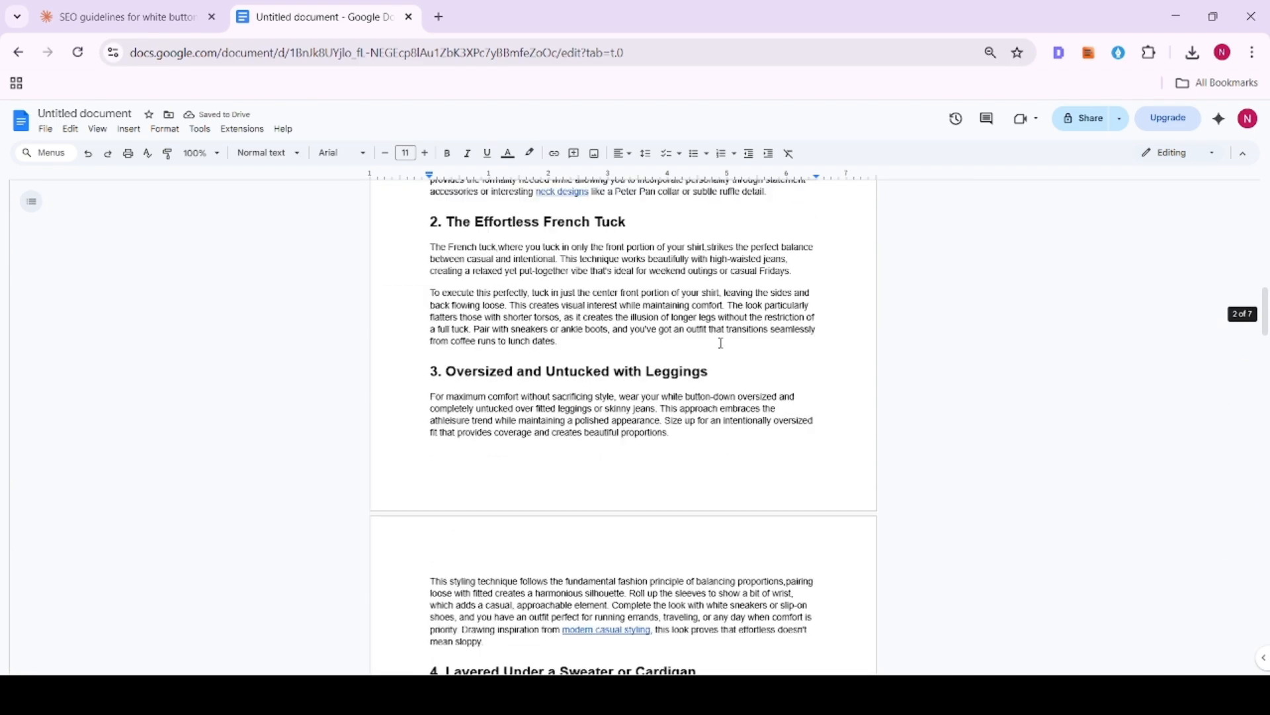
triple_click(491, 276)
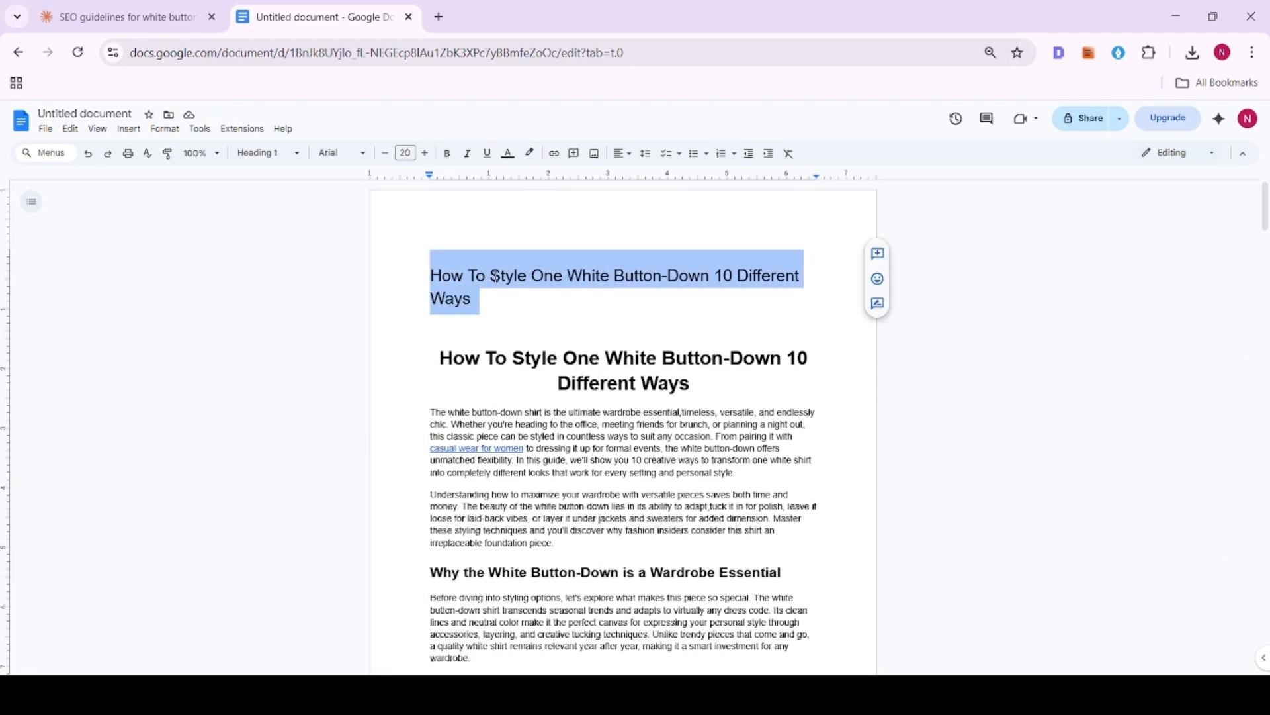
key(BackSpace)
click(511, 295)
click(432, 254)
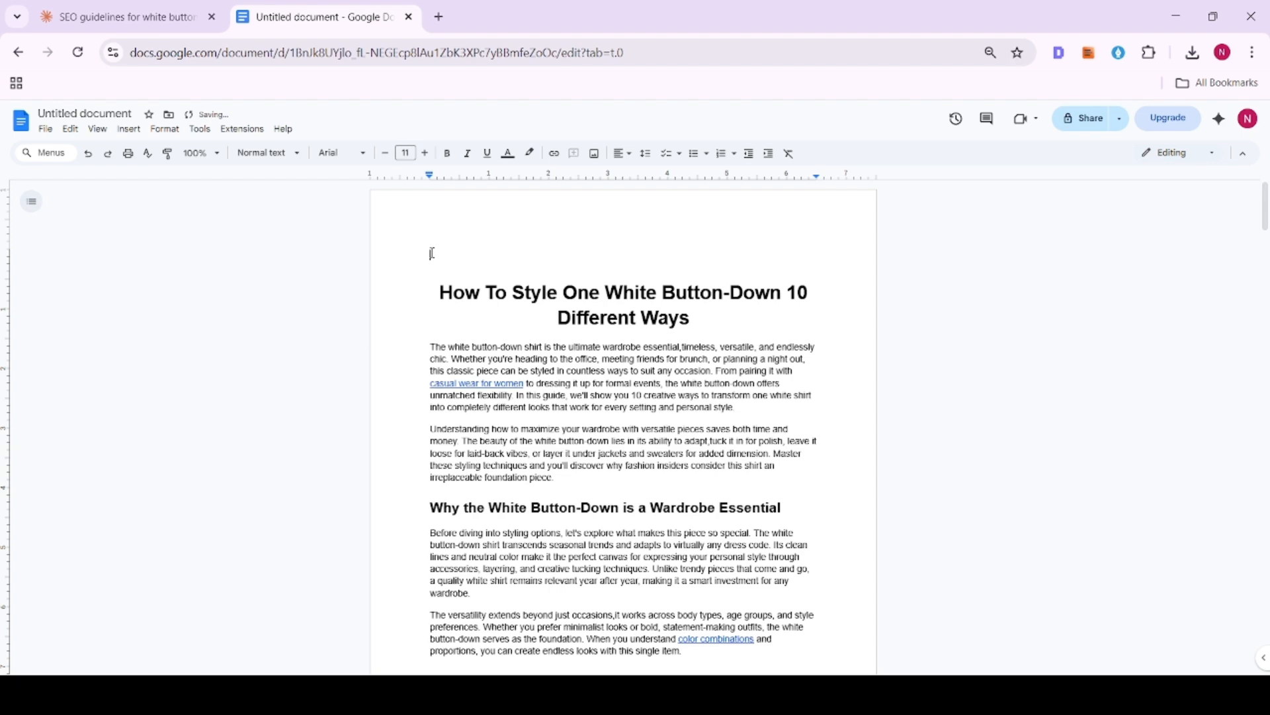
key(Delete)
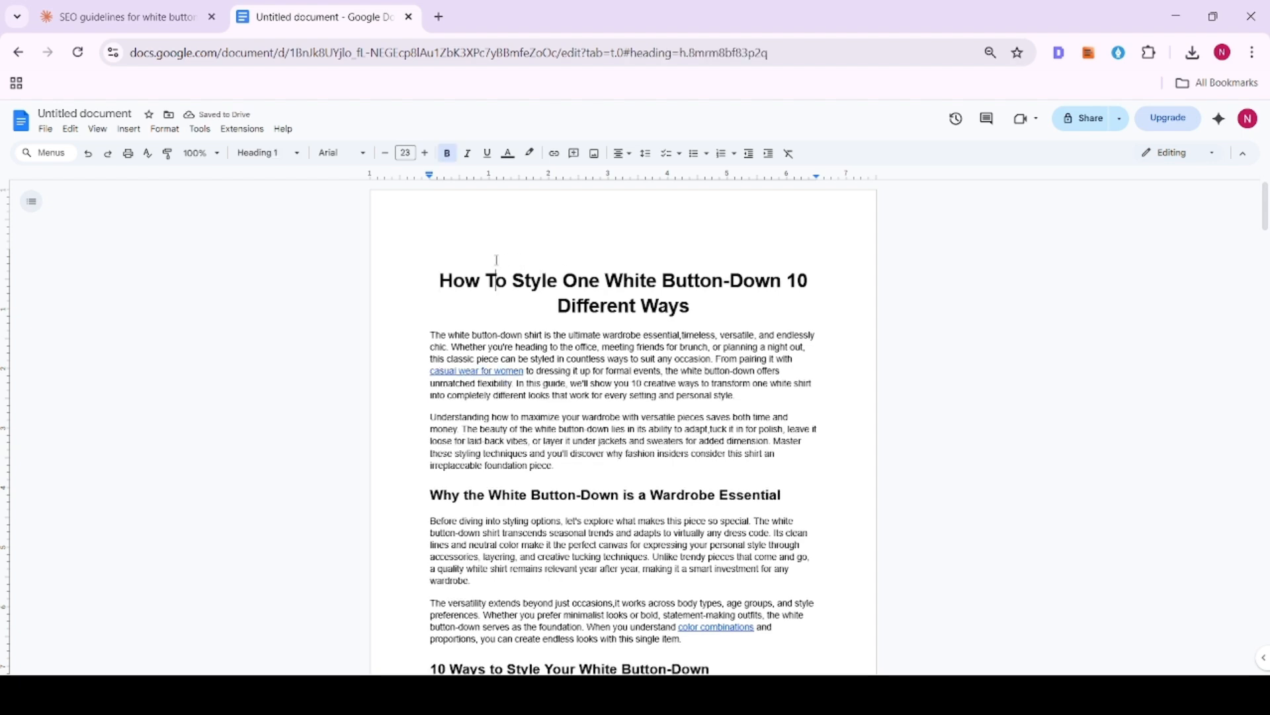
- Check the heading levels of the article title, the opening section and "10 Ways to Style Your White Button-Down"
triple_click(499, 278)
scroll(601, 304, down, 3)
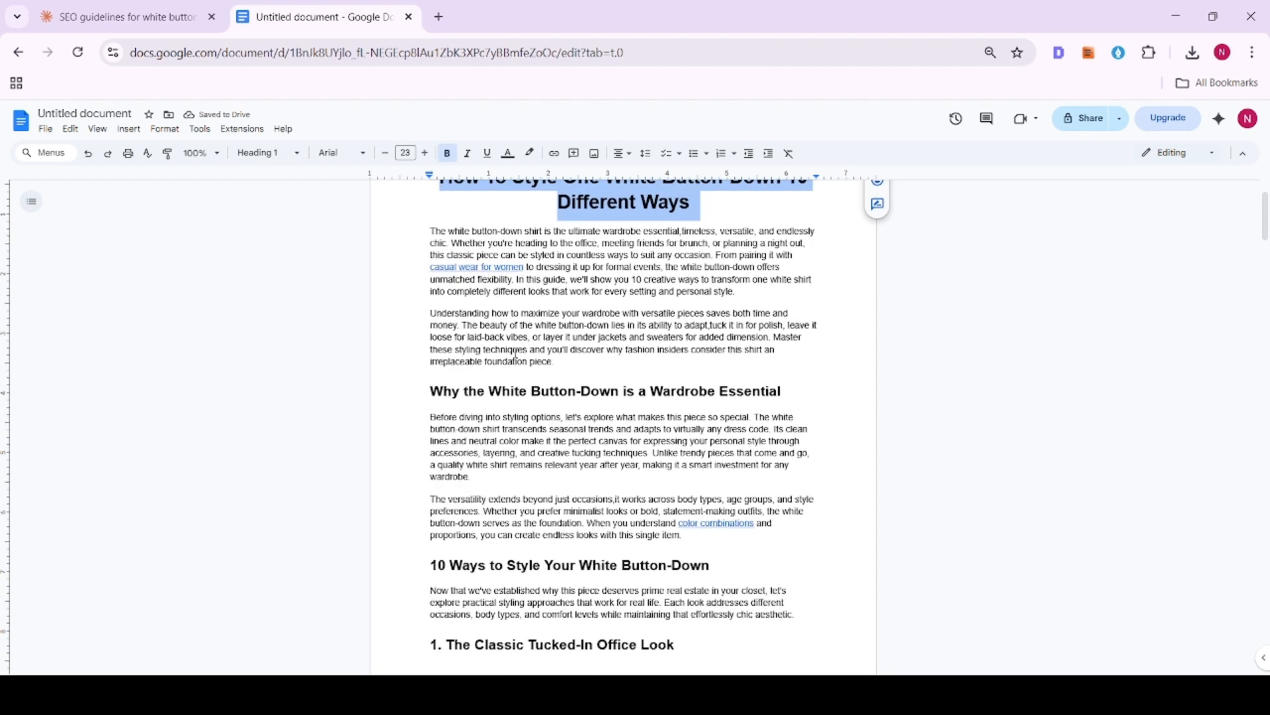
click(415, 323)
drag(417, 325, 794, 332)
scroll(793, 332, down, 3)
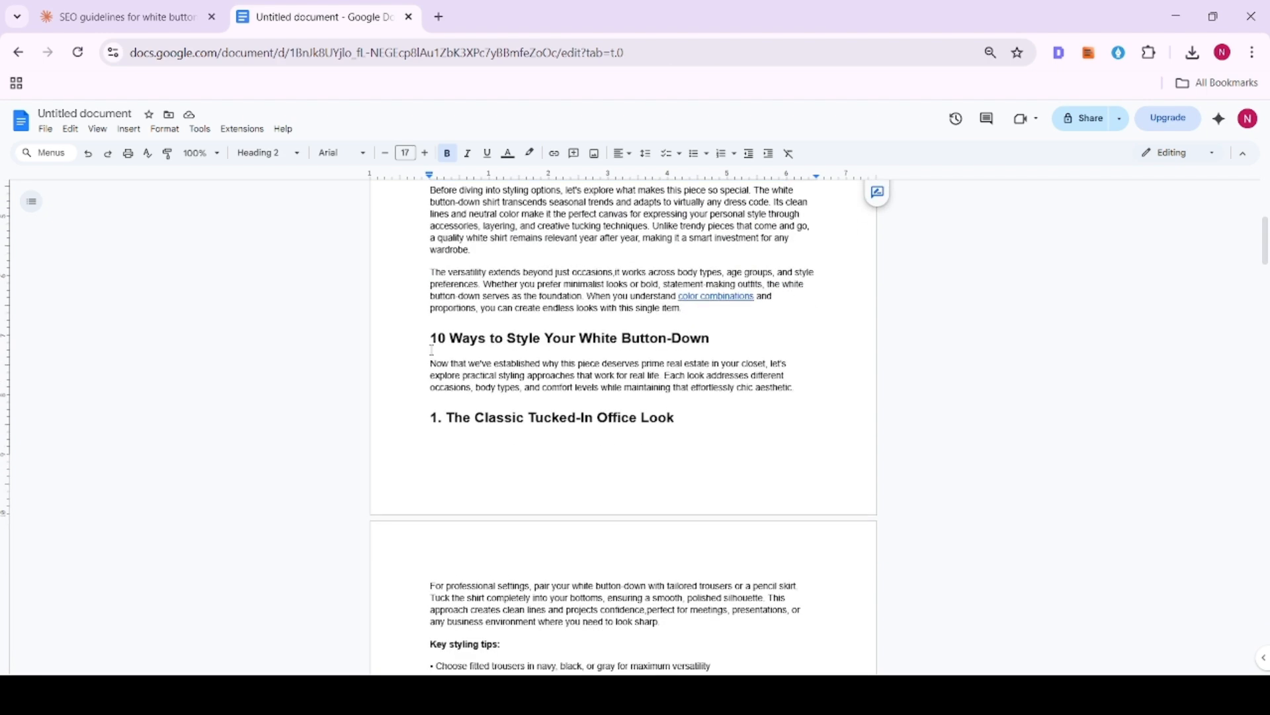
click(423, 338)
drag(423, 338, 779, 348)
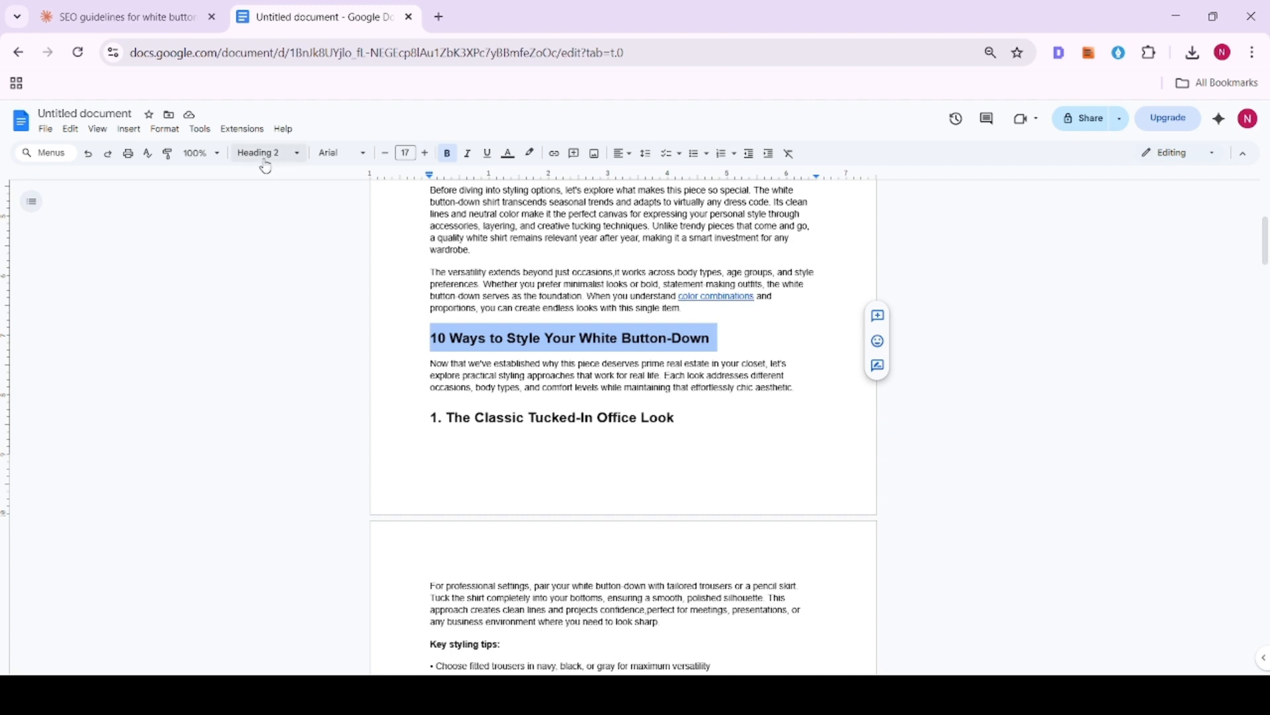
scroll(421, 252, down, 2)
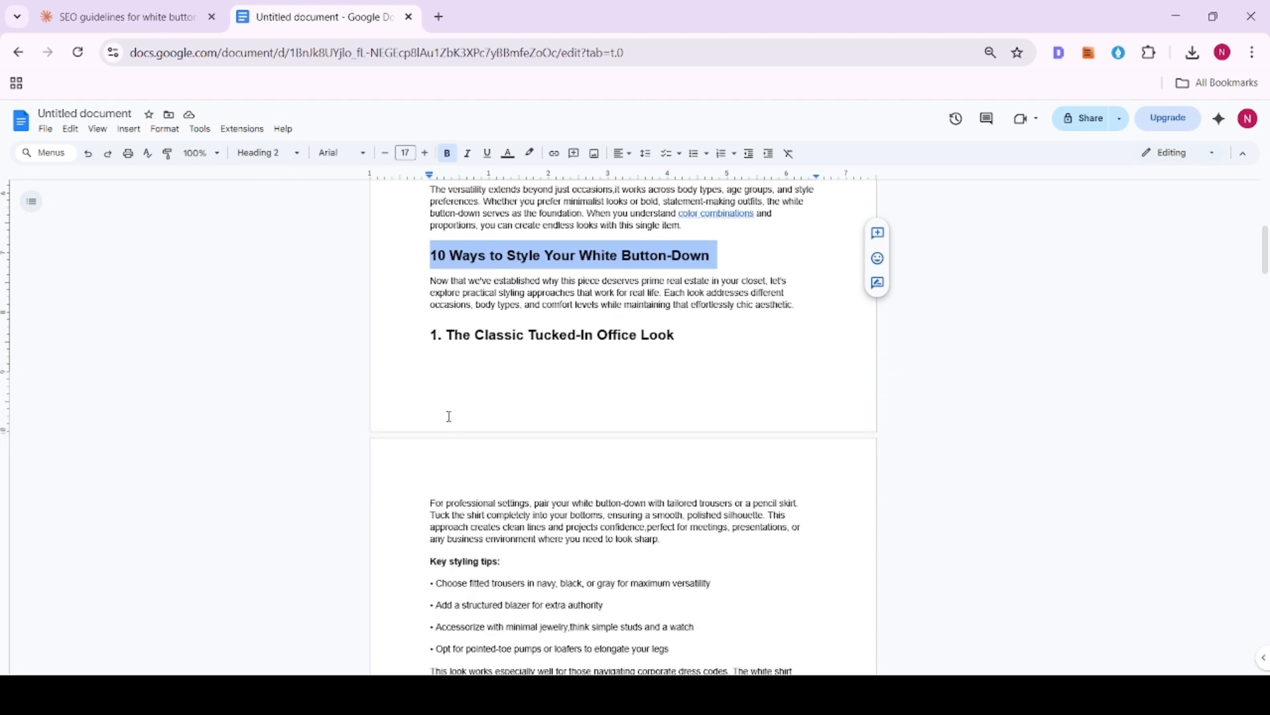
- Change "1. The Classic Tucked-In Office Look" to the Heading 3 style and make it bold
drag(419, 331, 728, 341)
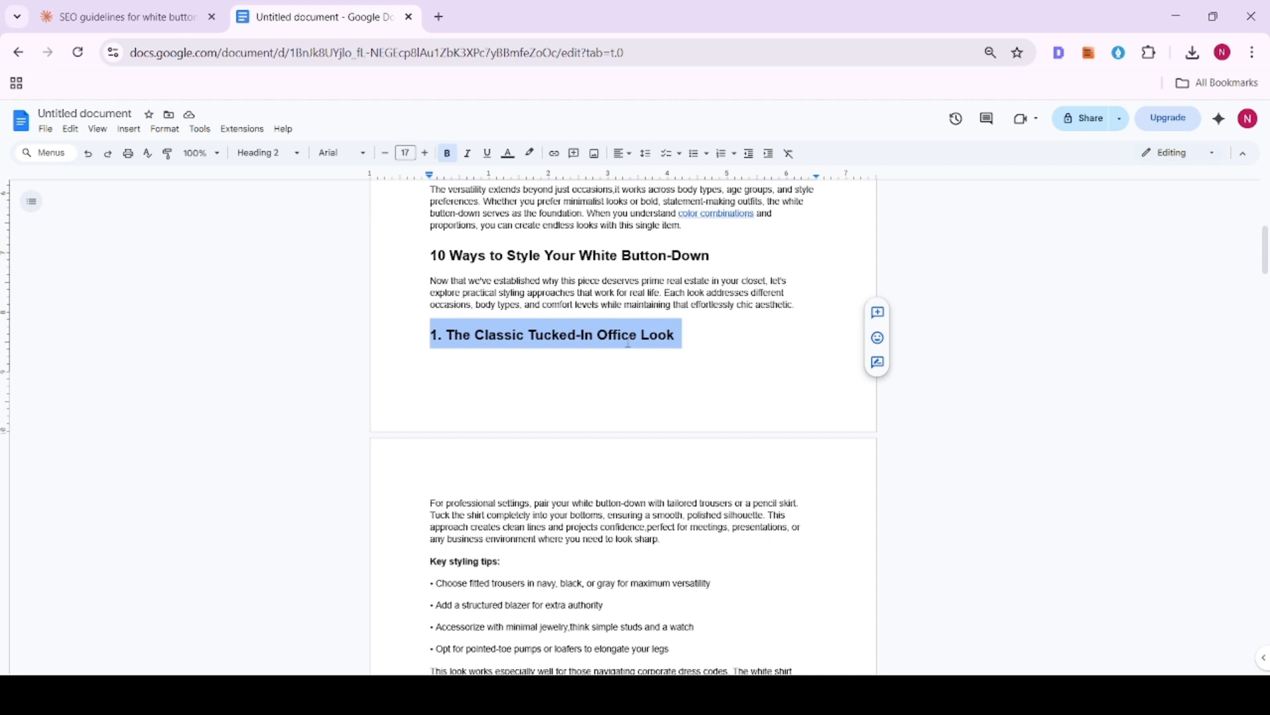
click(268, 153)
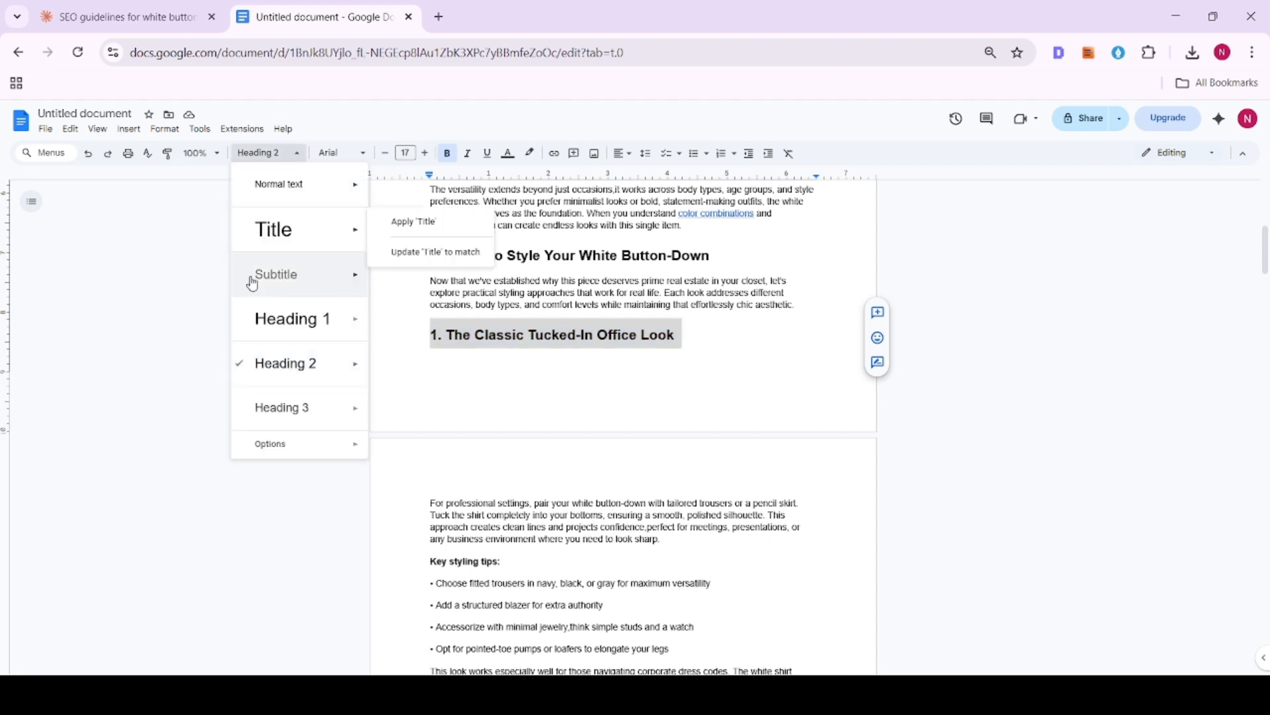
click(275, 405)
scroll(390, 343, down, 2)
click(447, 153)
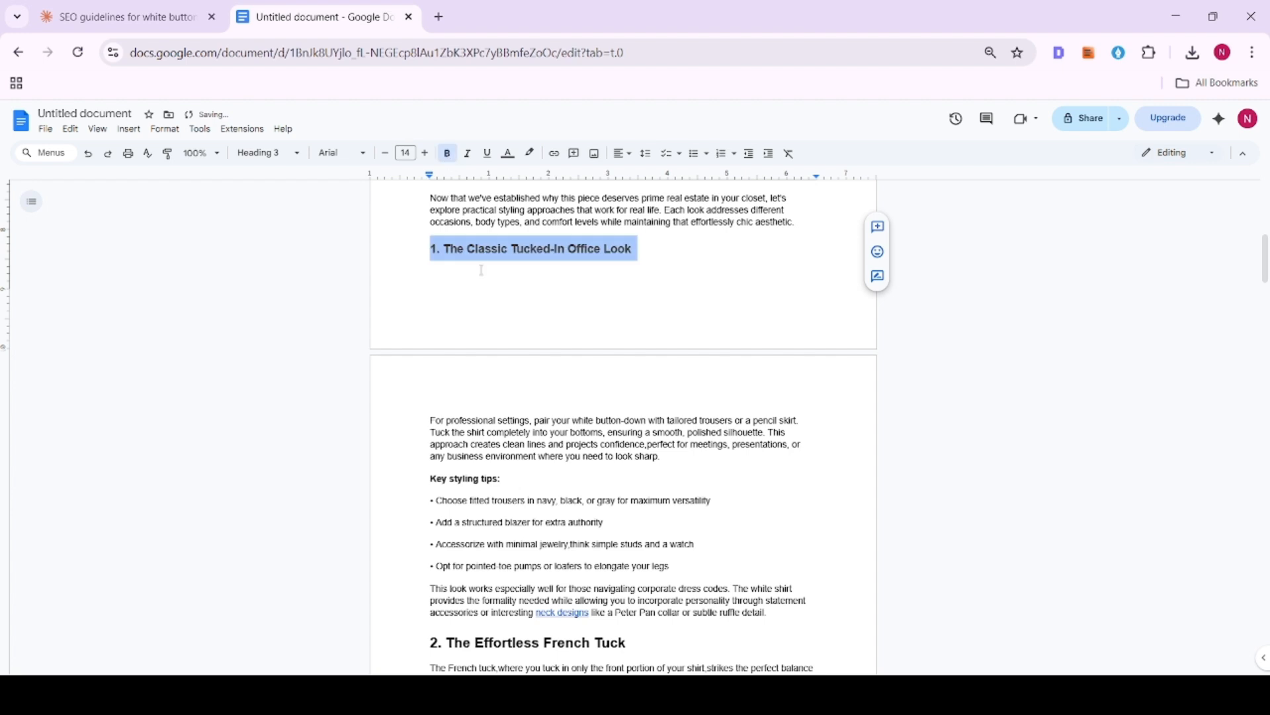
- Set the text color of the "1. The Classic Tucked-In Office Look" heading to black
drag(431, 250, 672, 249)
click(509, 156)
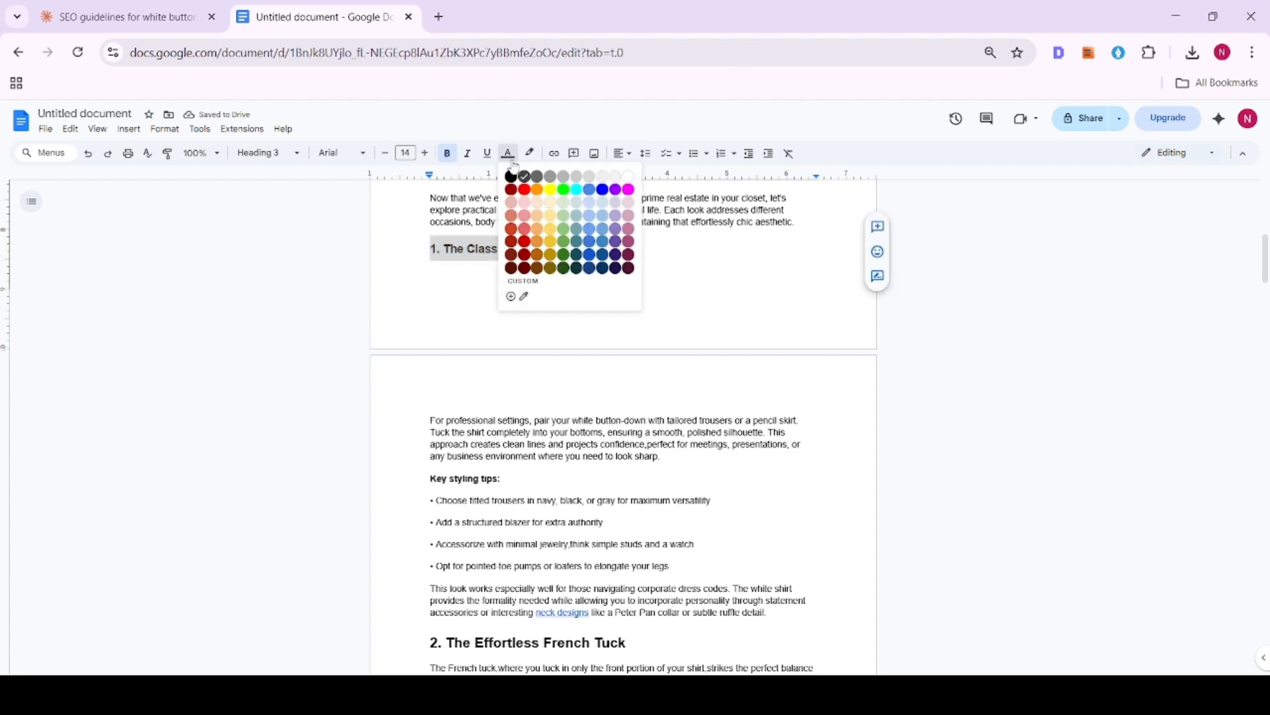
click(513, 179)
click(554, 253)
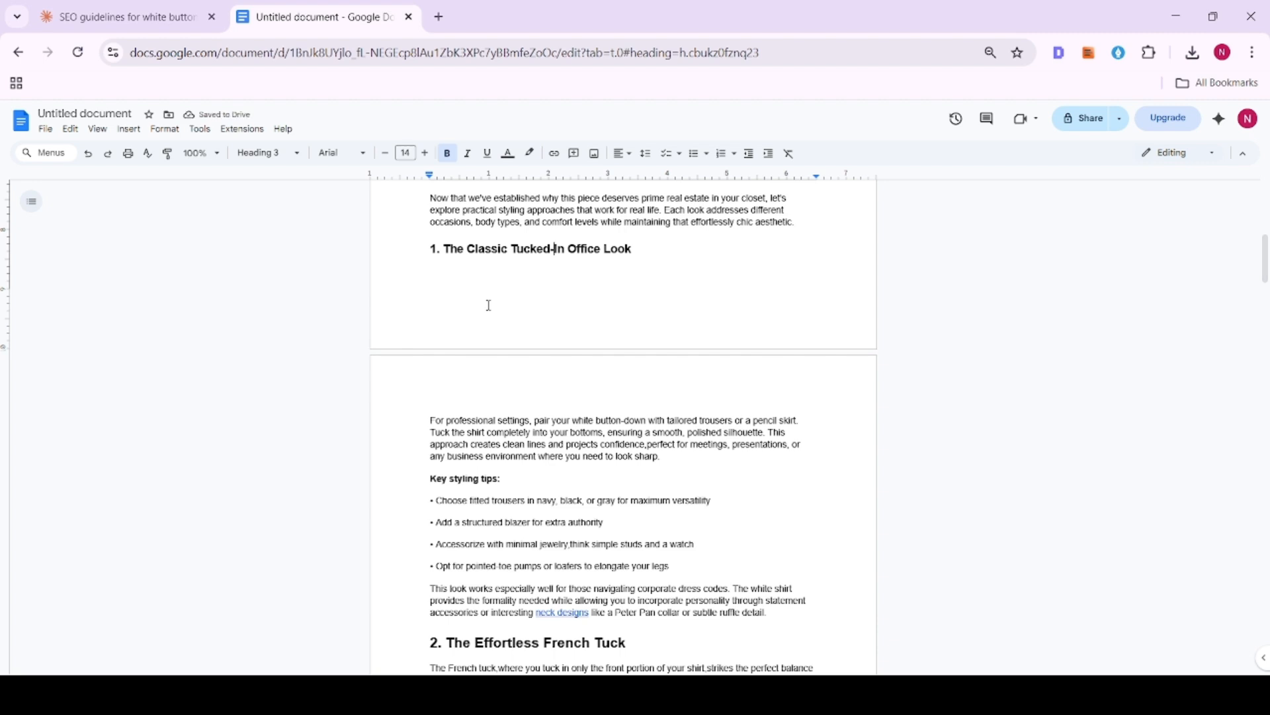
- Apply the Heading 3 style to "2. The Effortless French Tuck" and "3. Oversized and Untucked with Leggings"
scroll(489, 308, down, 3)
click(424, 475)
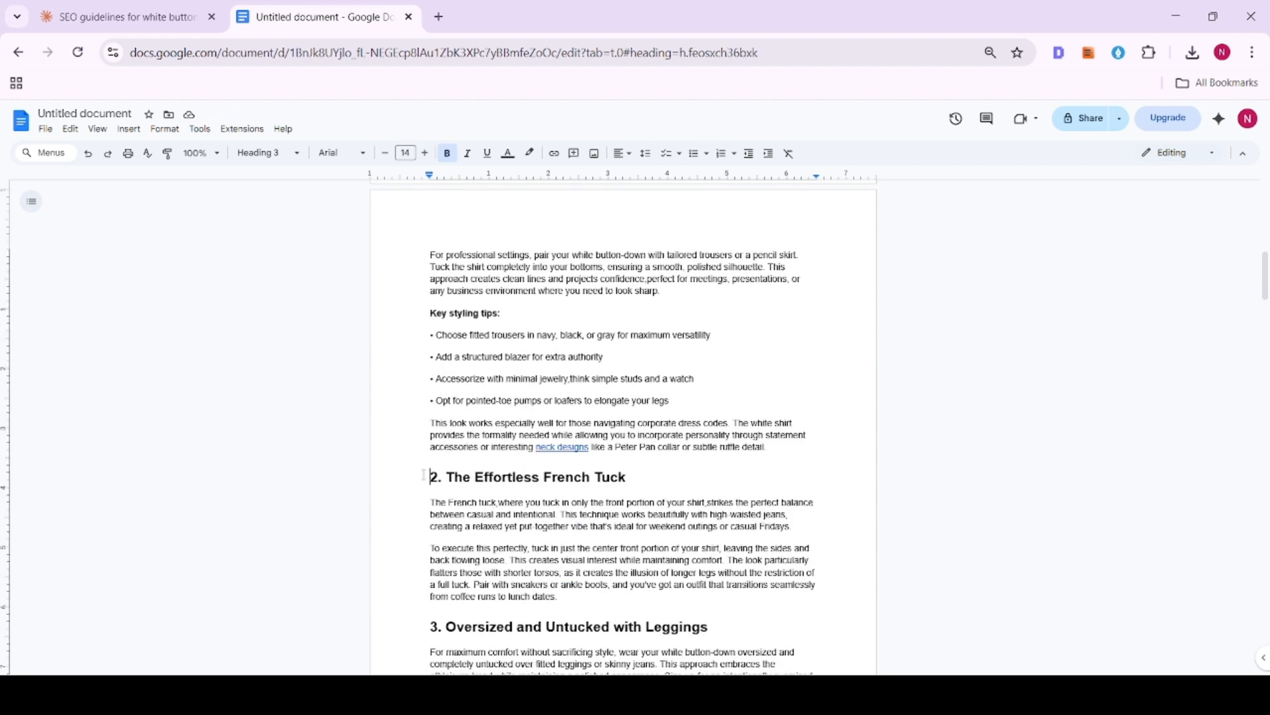
click(272, 154)
click(293, 407)
scroll(325, 410, down, 3)
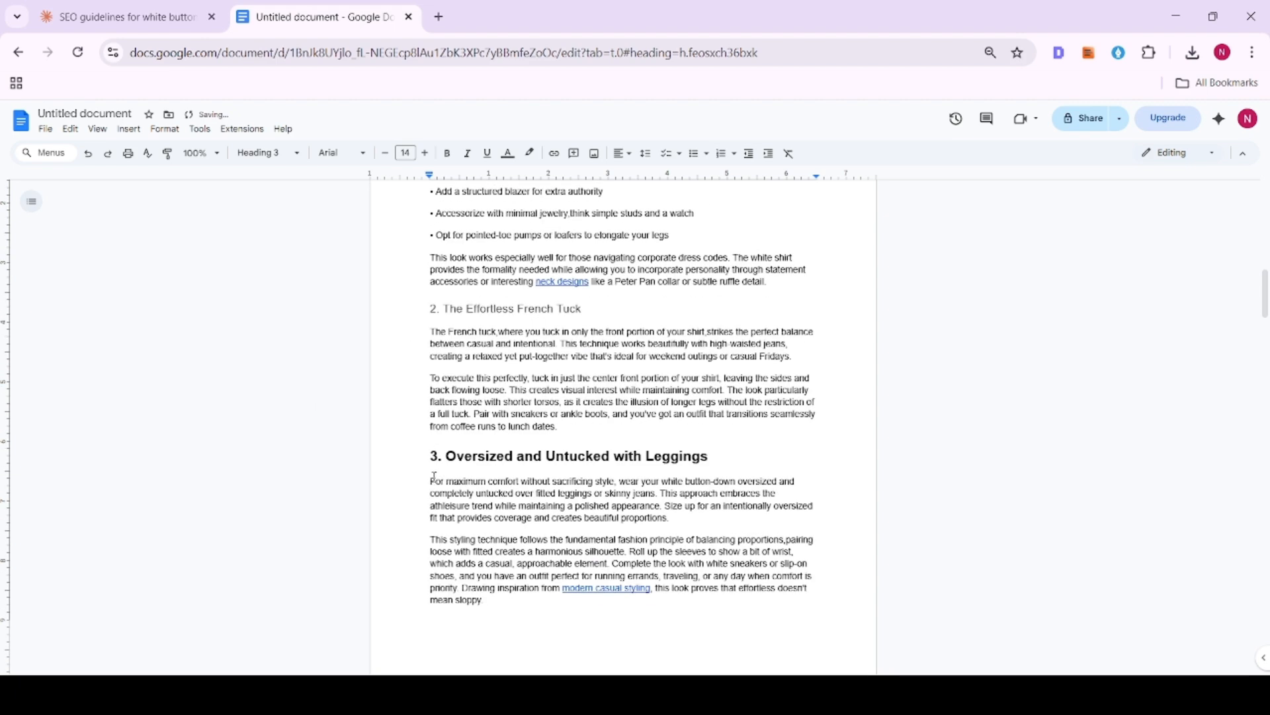
click(431, 463)
click(265, 153)
click(291, 407)
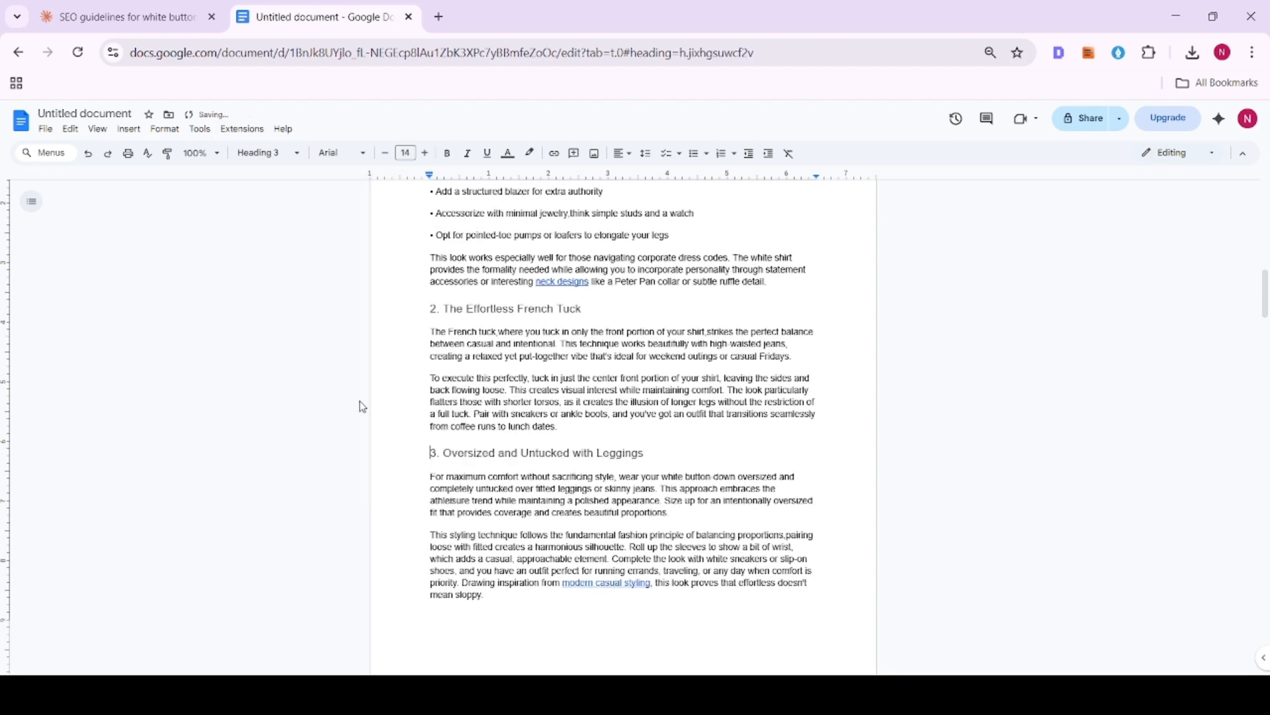
- Apply the Heading 3 style to "4. Layered Under a Sweater or Cardigan" and "5. Tied at the Waist Over a Dress"
scroll(397, 400, down, 5)
click(434, 400)
click(272, 153)
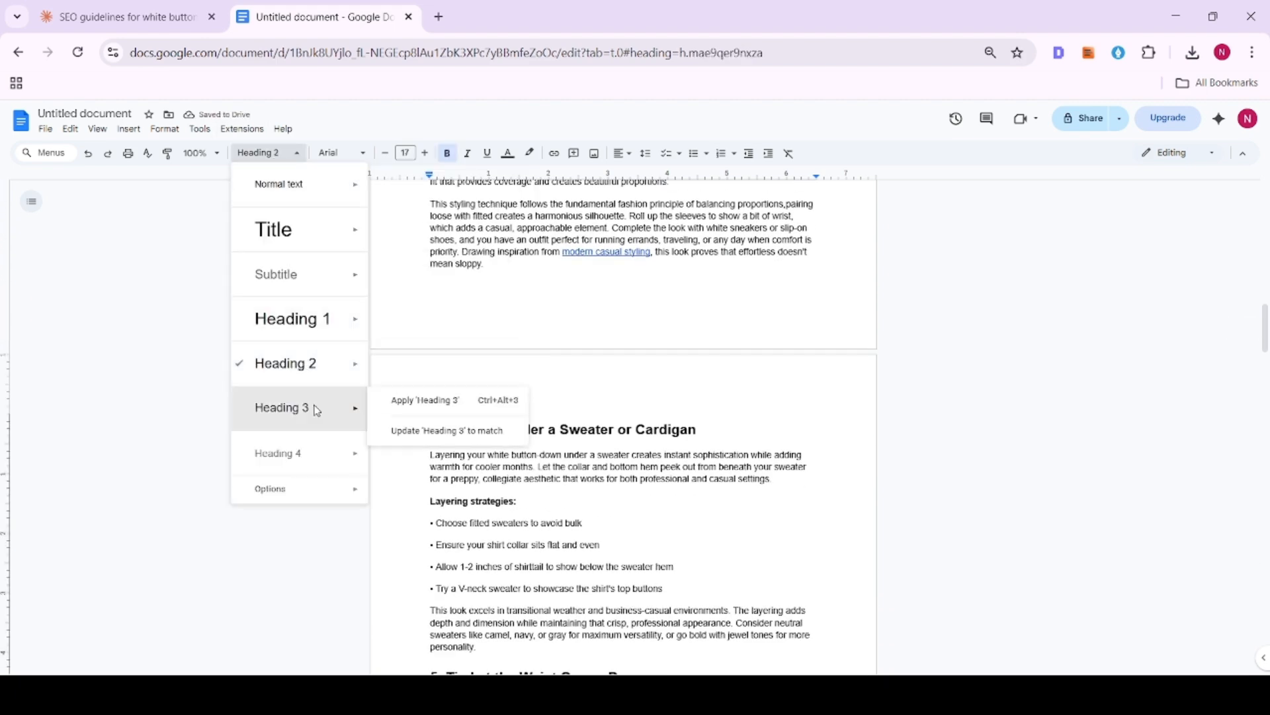
click(291, 407)
scroll(429, 410, down, 4)
click(429, 414)
click(273, 154)
click(293, 400)
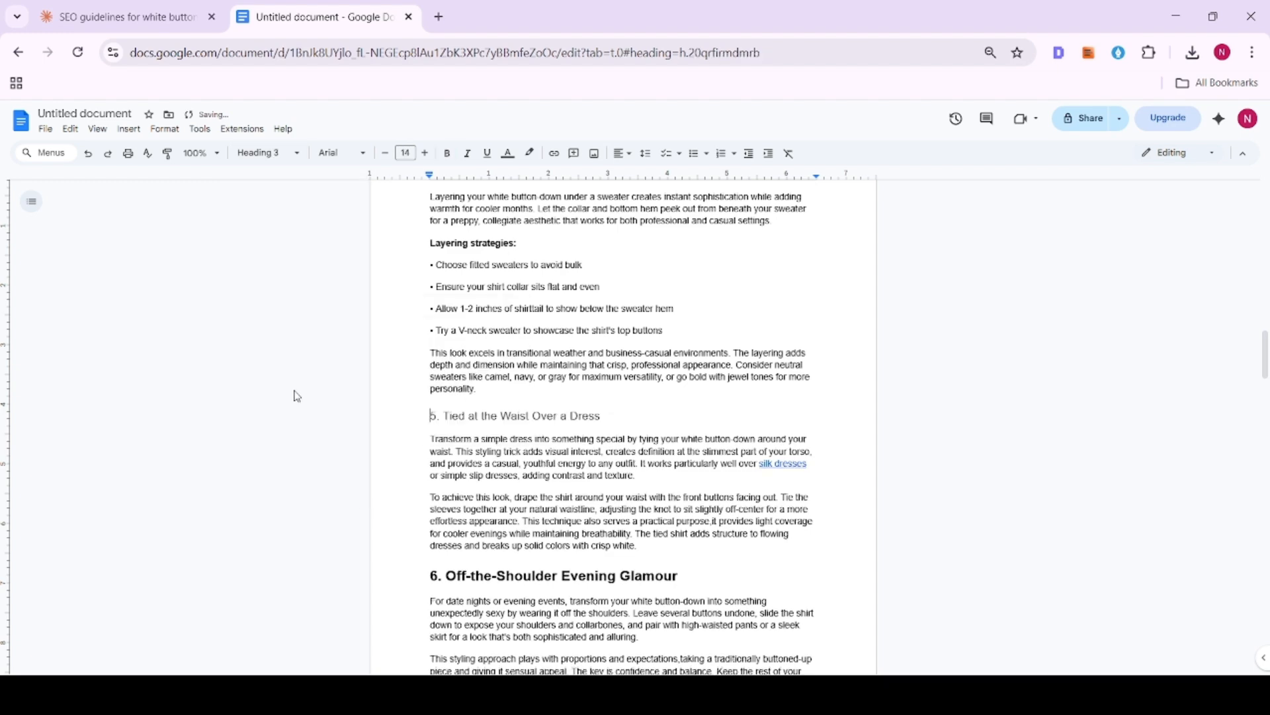
- Apply the Heading 3 style to "6. Off-the-Shoulder Evening Glamour" and "7. Buttoned Up with Statement Jewelry"
scroll(462, 353, down, 4)
click(429, 327)
click(273, 153)
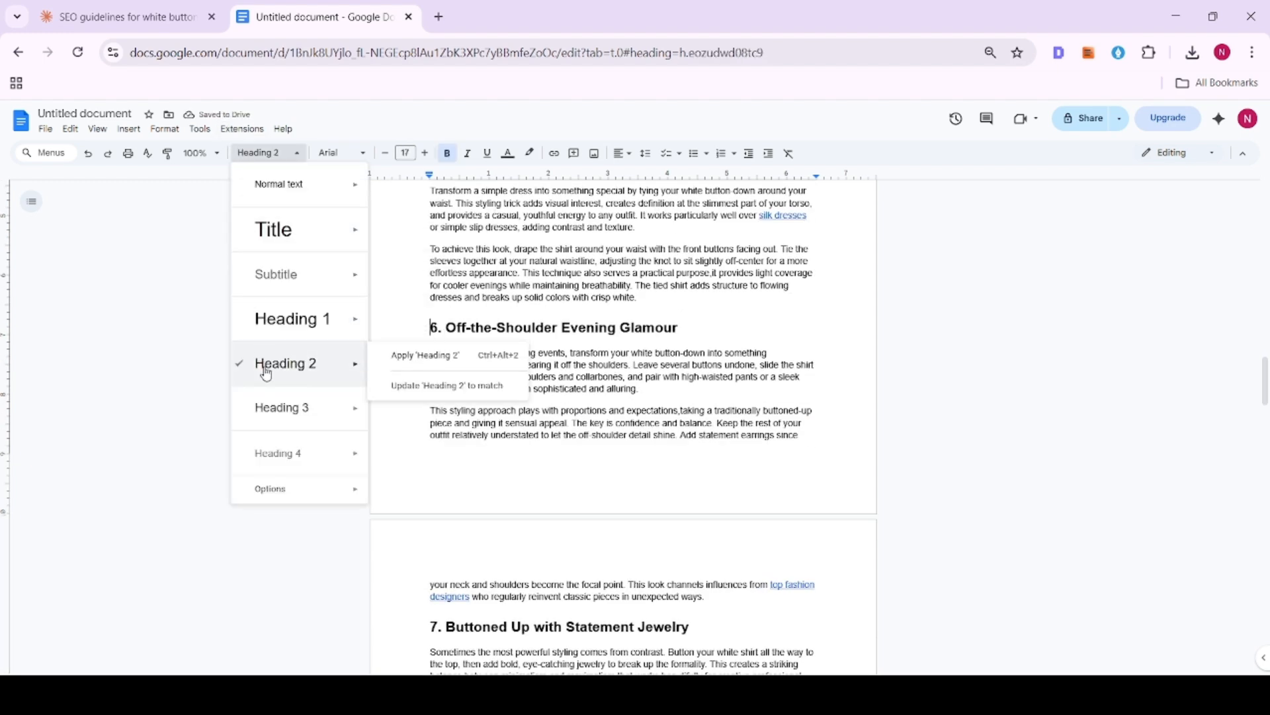
click(277, 400)
scroll(276, 384, down, 4)
click(430, 375)
click(272, 154)
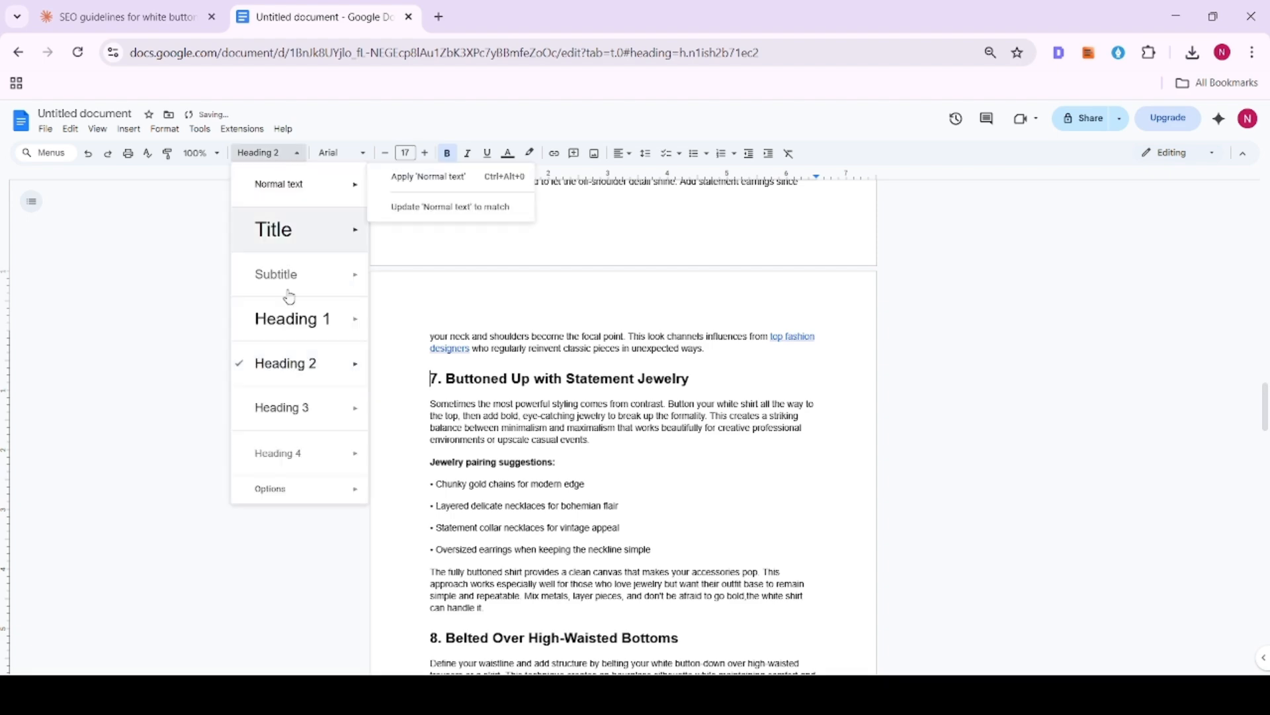
click(291, 406)
- Apply the Heading 3 style to "8. Belted Over High-Waisted Bottoms"
scroll(307, 405, down, 4)
click(430, 385)
click(273, 153)
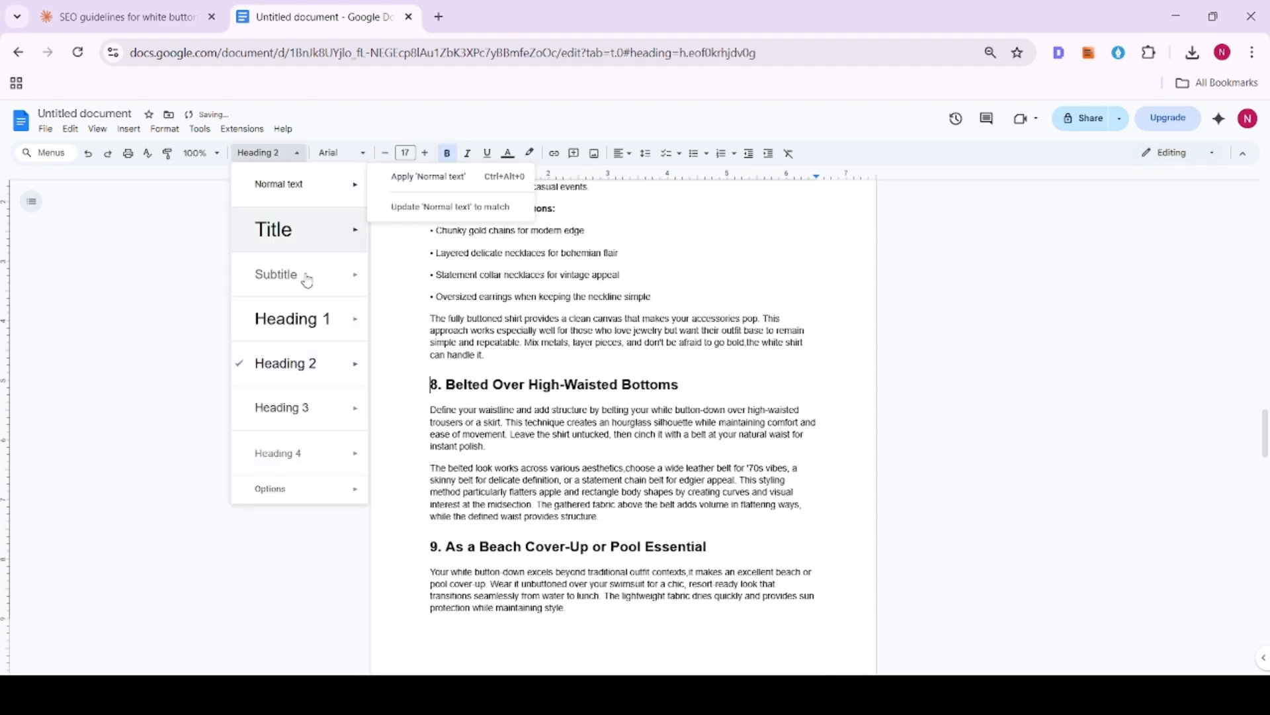
click(309, 405)
- Apply the Heading 3 style to "9. As a Beach Cover-Up or Pool Essential" and "10. Under a Slip Dress for Layered Sophistication"
scroll(457, 361, down, 3)
scroll(457, 361, up, 6)
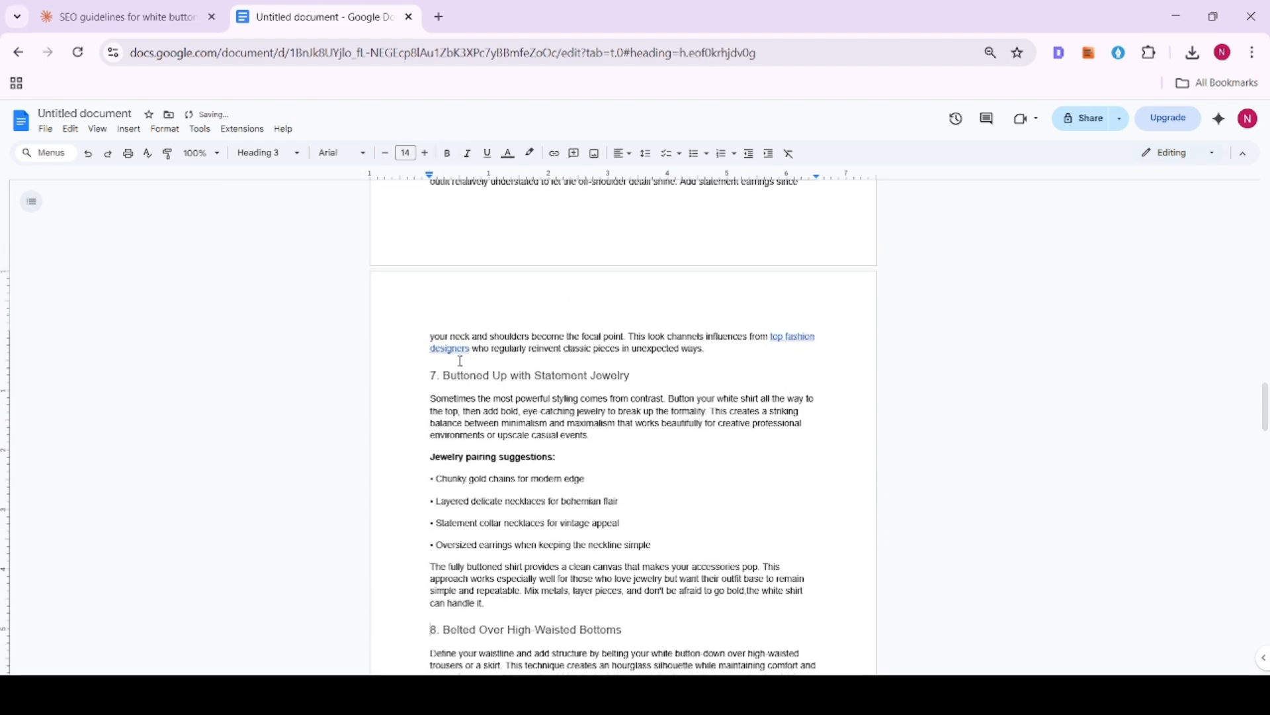
scroll(457, 361, down, 3)
scroll(456, 361, down, 2)
click(431, 458)
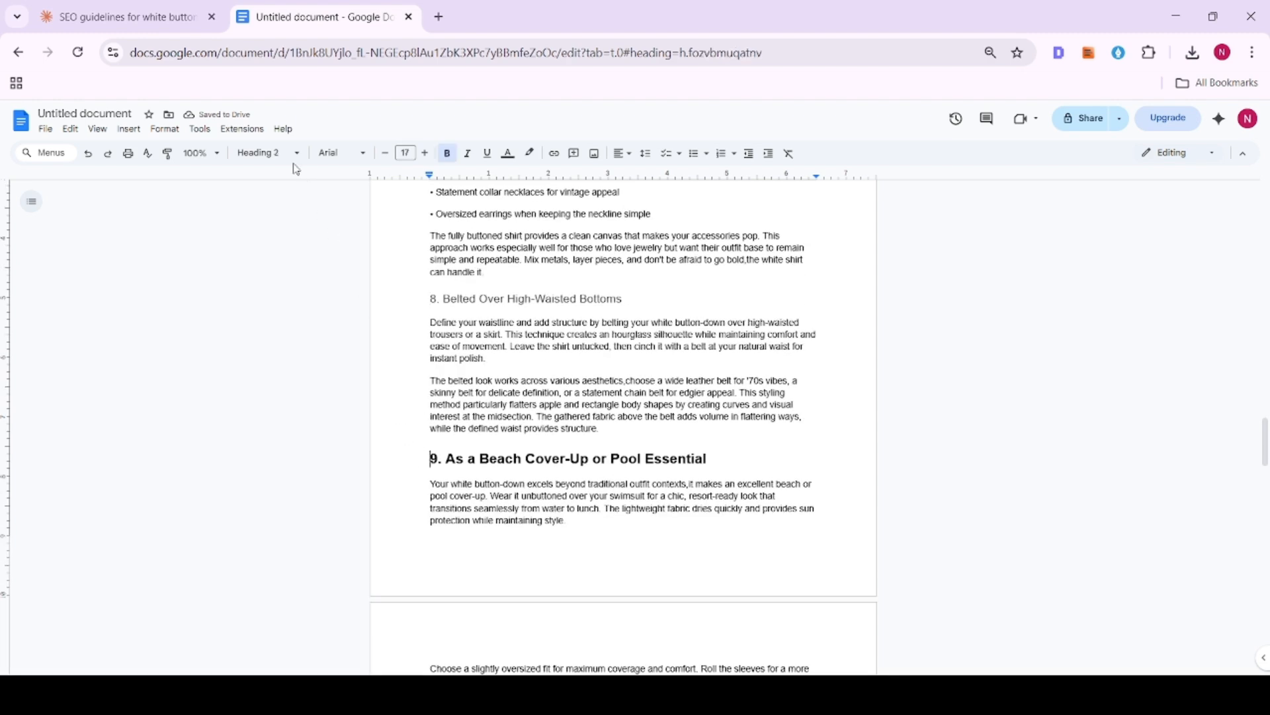
click(273, 155)
click(284, 407)
scroll(396, 385, down, 4)
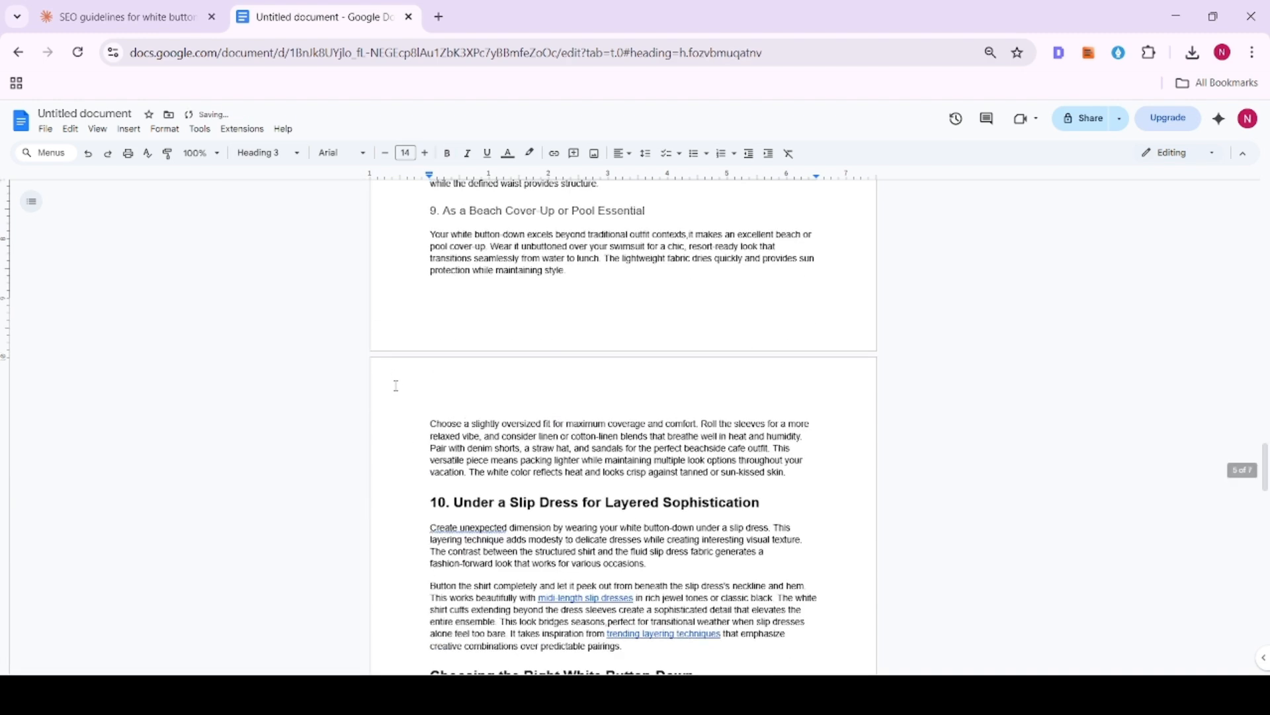
scroll(396, 385, down, 1)
click(395, 416)
click(268, 153)
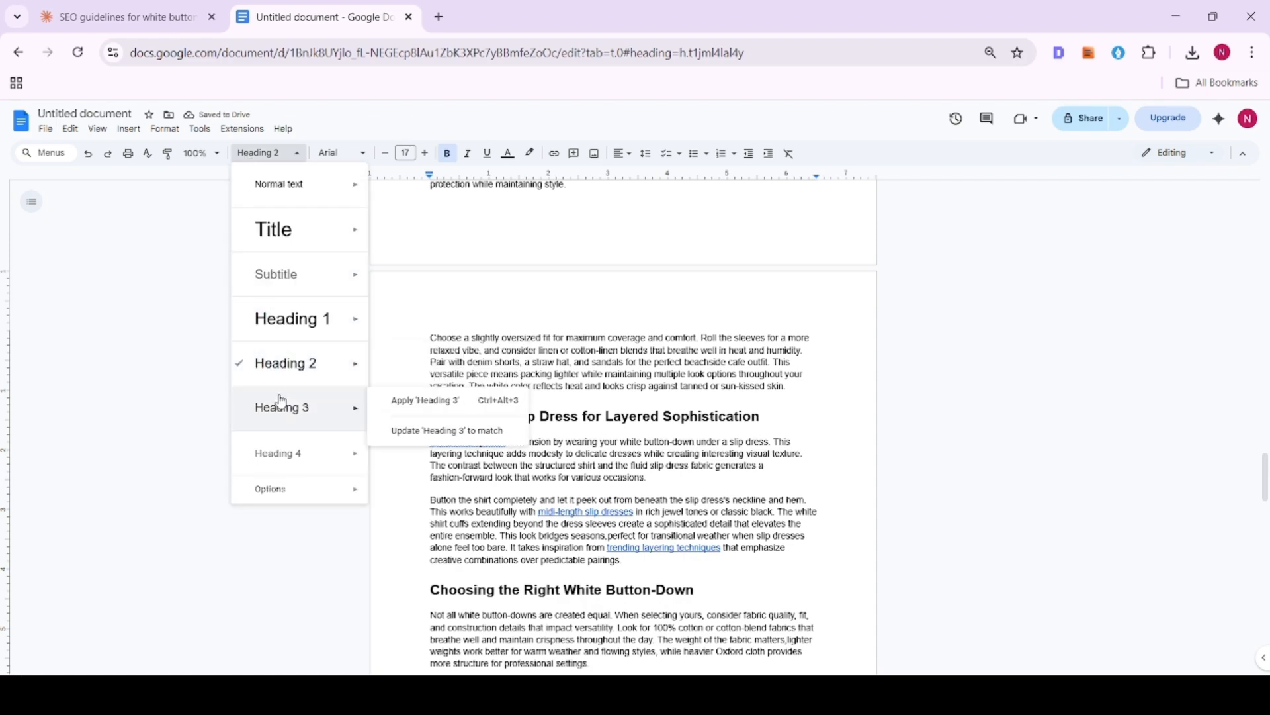
click(282, 403)
- Look back over the numbered headings and check the "Key styling tips:" line under the first look
scroll(485, 413, up, 20)
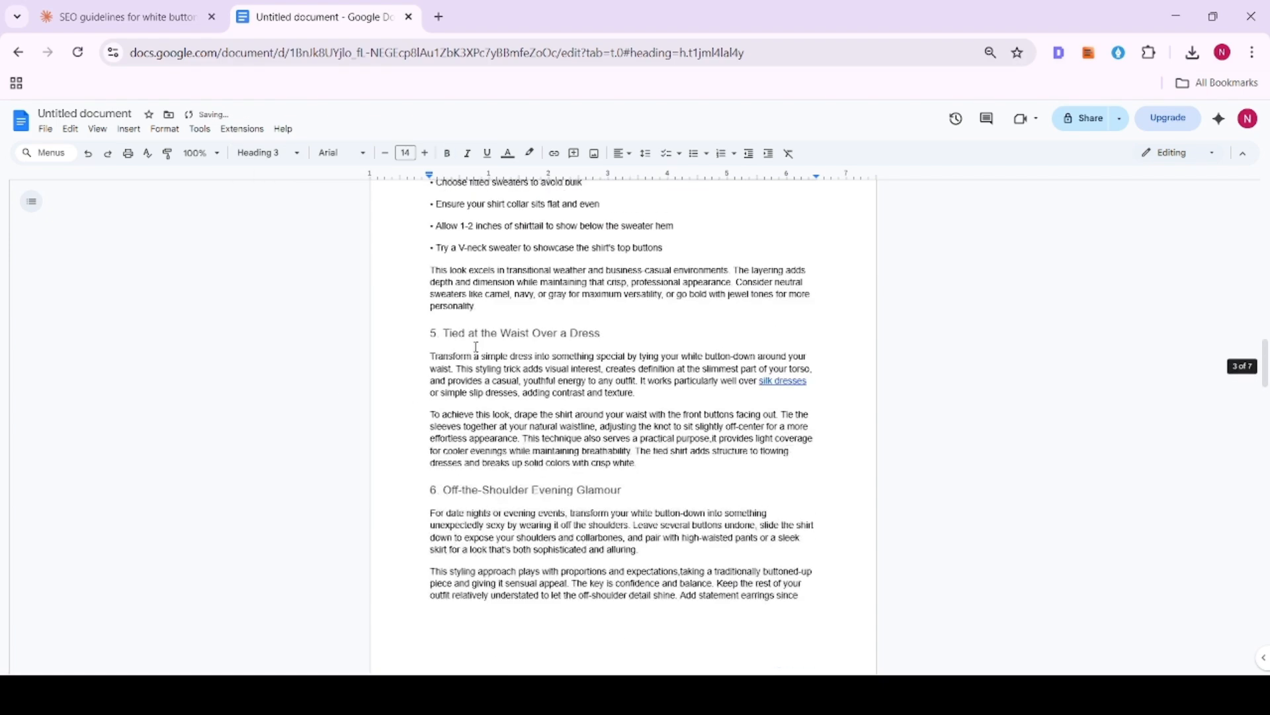
scroll(470, 347, down, 6)
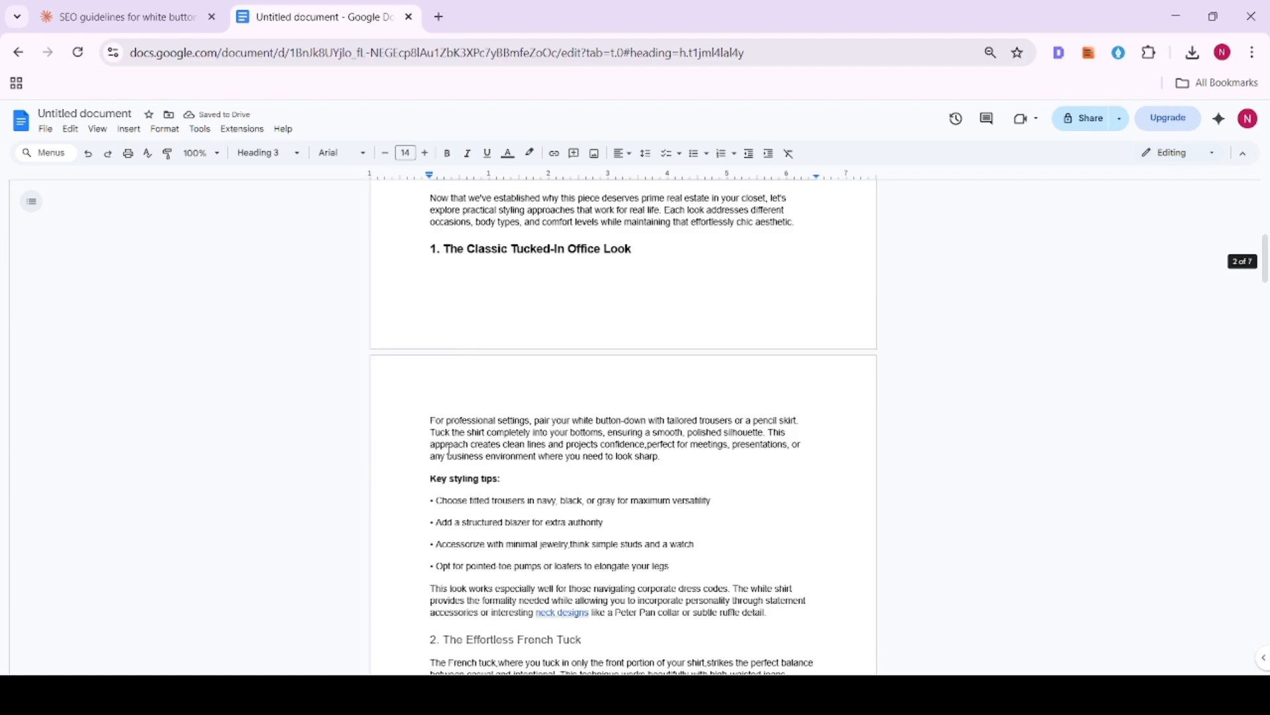
drag(405, 476, 541, 479)
click(514, 478)
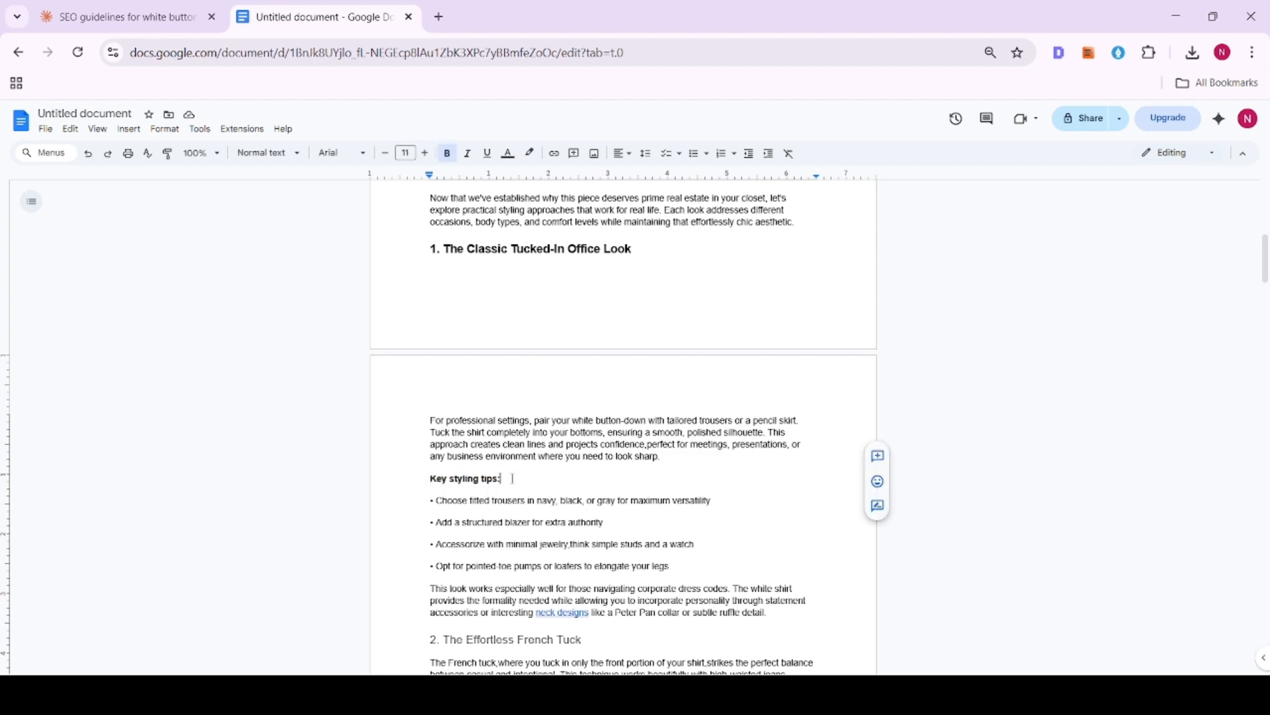
drag(422, 477, 547, 478)
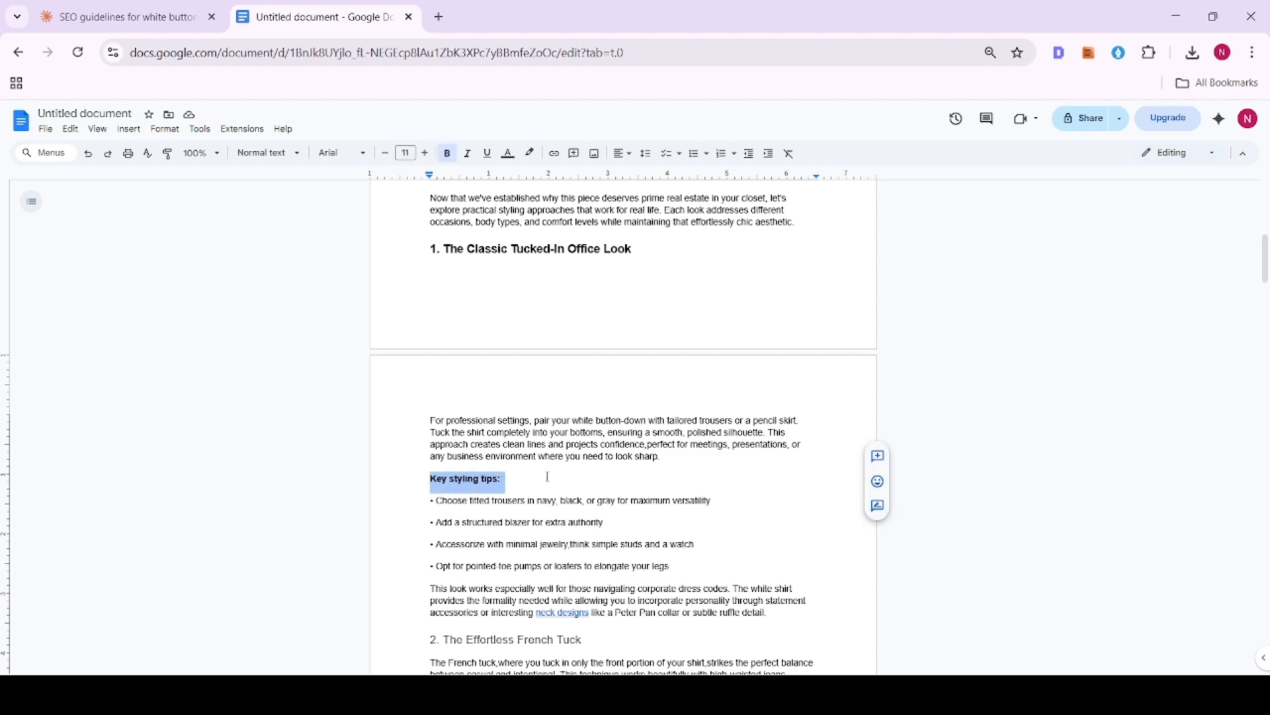
click(572, 434)
- Convert the four tips under "Key styling tips:" into a bulleted list
scroll(400, 447, down, 1)
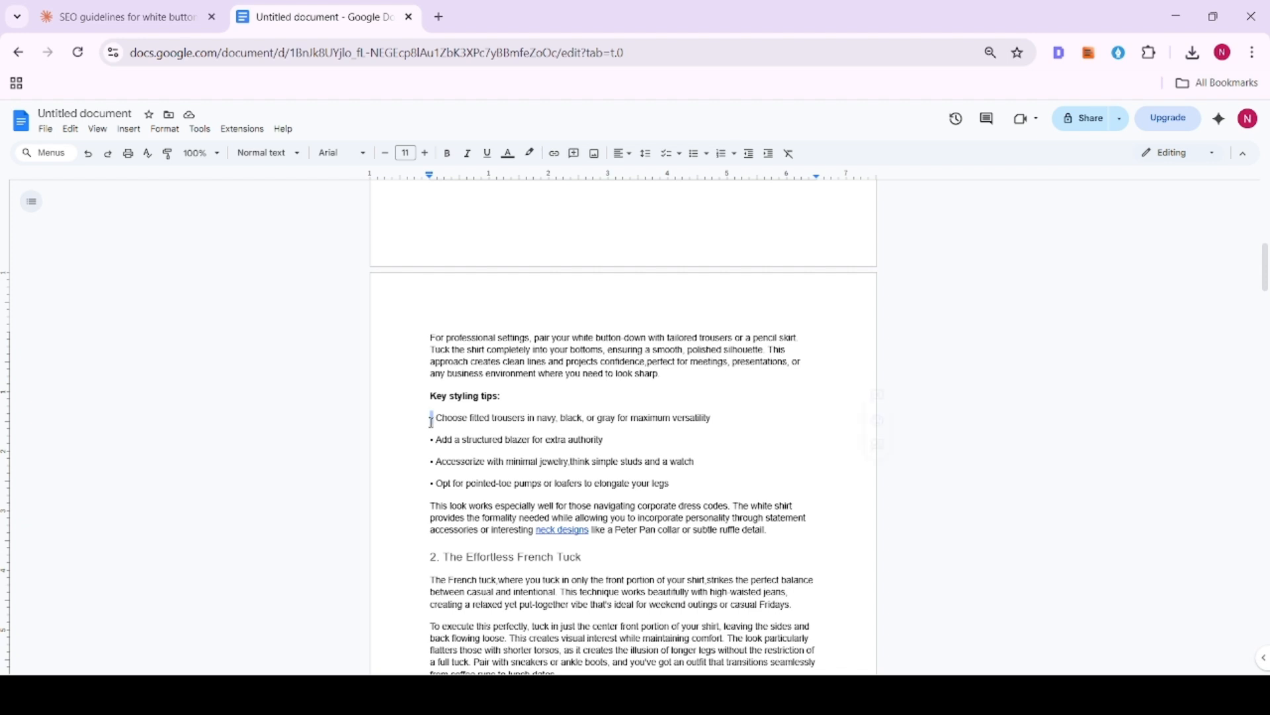
click(430, 440)
drag(435, 462, 430, 483)
click(427, 438)
drag(430, 419, 706, 474)
click(694, 153)
click(501, 375)
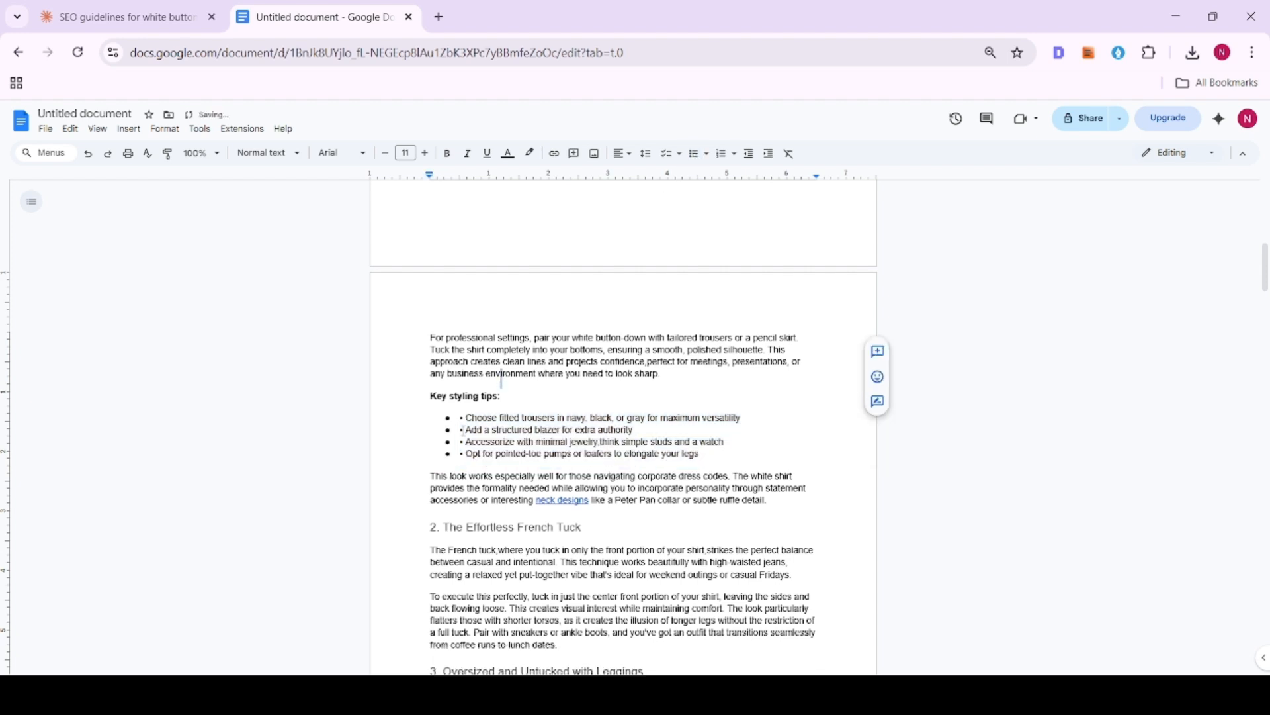
- Remove the duplicate typed bullet characters from the four list items under "Key styling tips:"
click(467, 417)
key(BackSpace)
key(BackSpace)
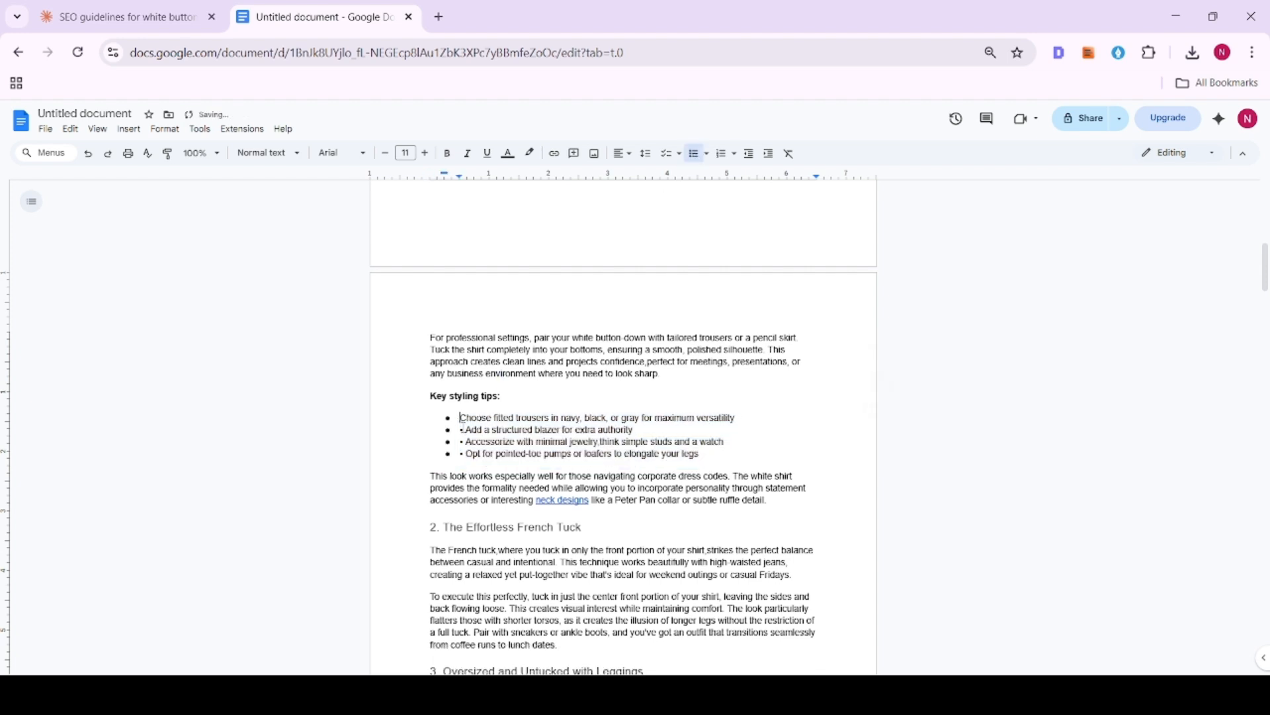
click(466, 430)
key(BackSpace)
key(BackSpace)
click(467, 442)
key(BackSpace)
key(BackSpace)
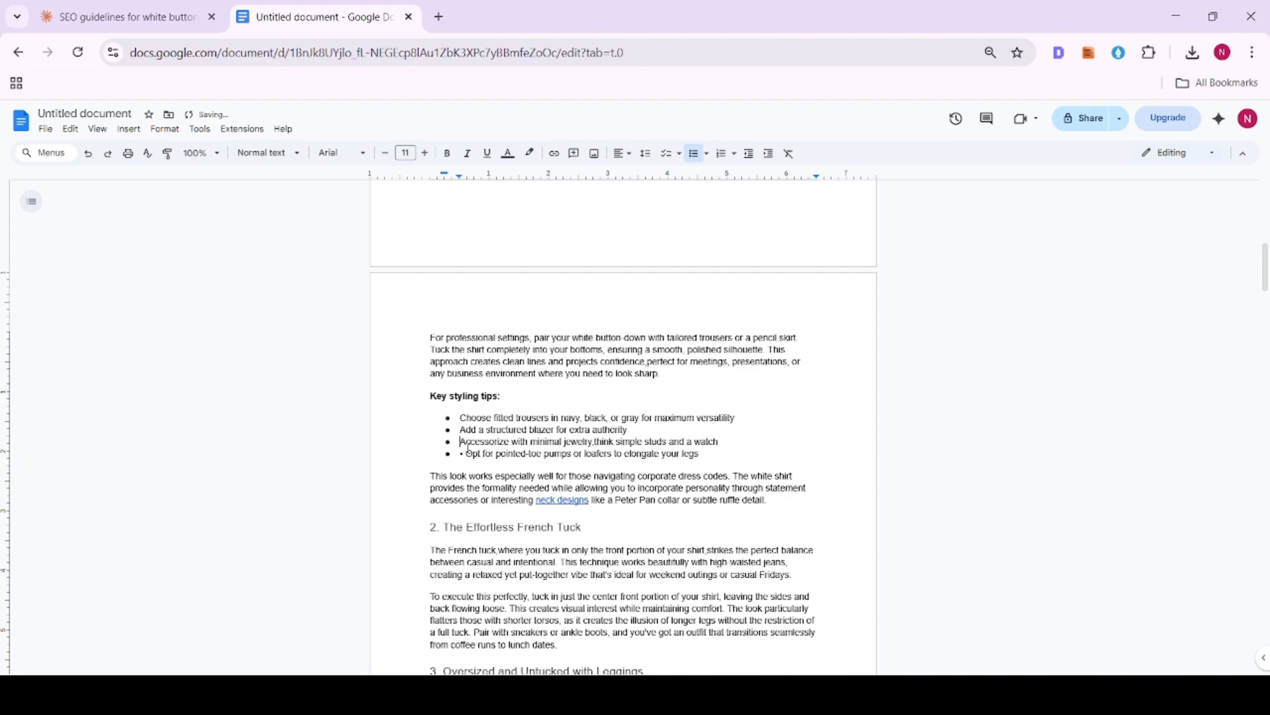
click(467, 454)
key(BackSpace)
key(BackSpace)
- Apply the Heading 4 style to the "Key styling tips:" line under the first look
scroll(437, 371, up, 5)
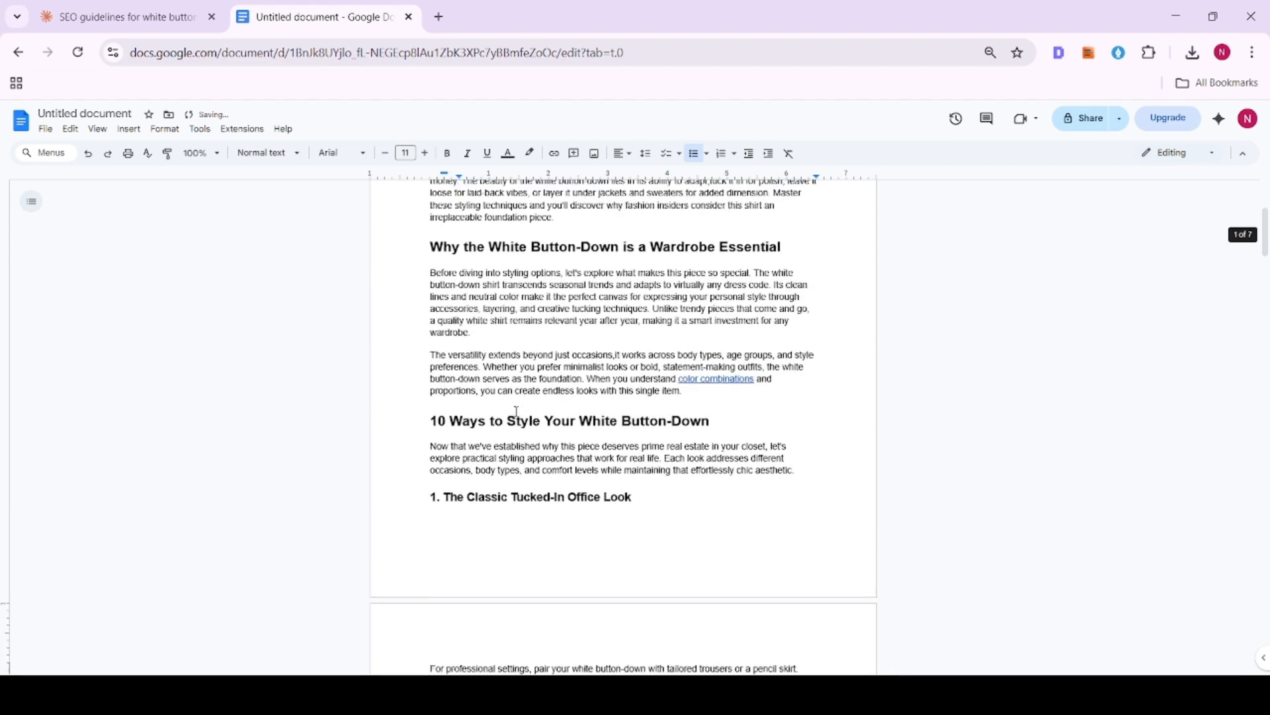
scroll(412, 311, down, 6)
click(412, 311)
click(268, 153)
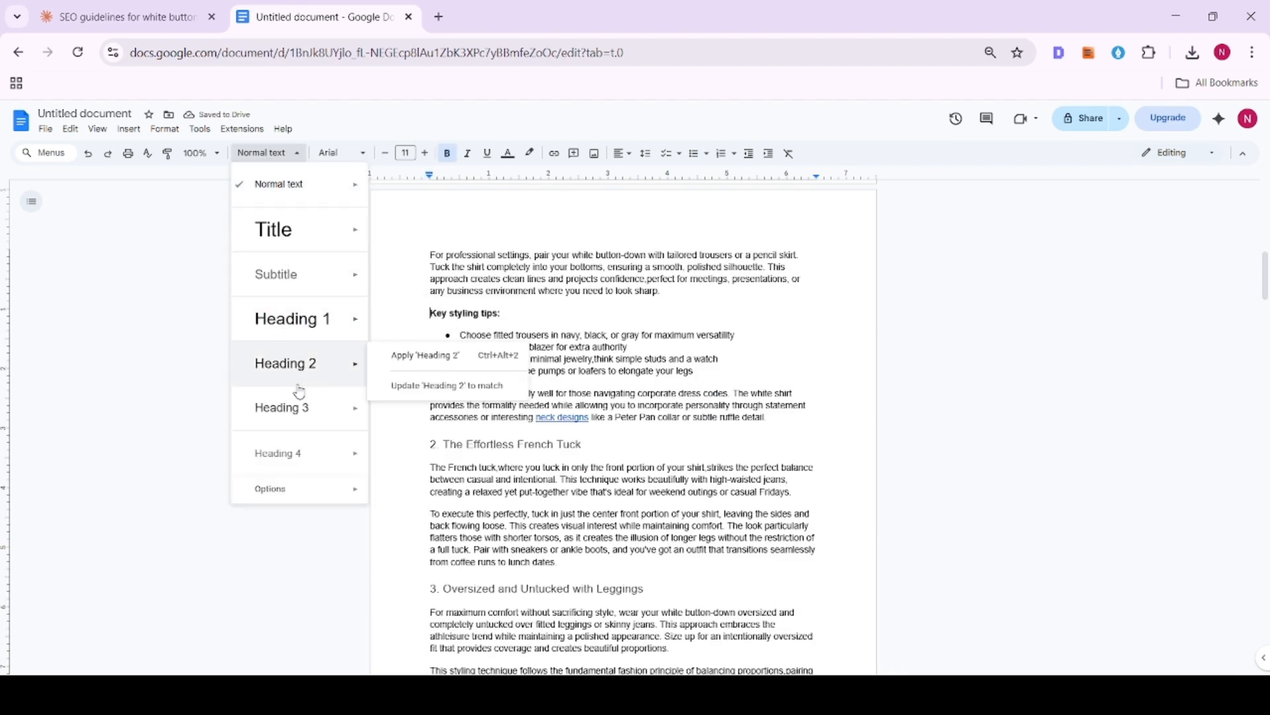
click(304, 446)
scroll(456, 354, up, 3)
drag(427, 337, 613, 341)
scroll(612, 340, down, 4)
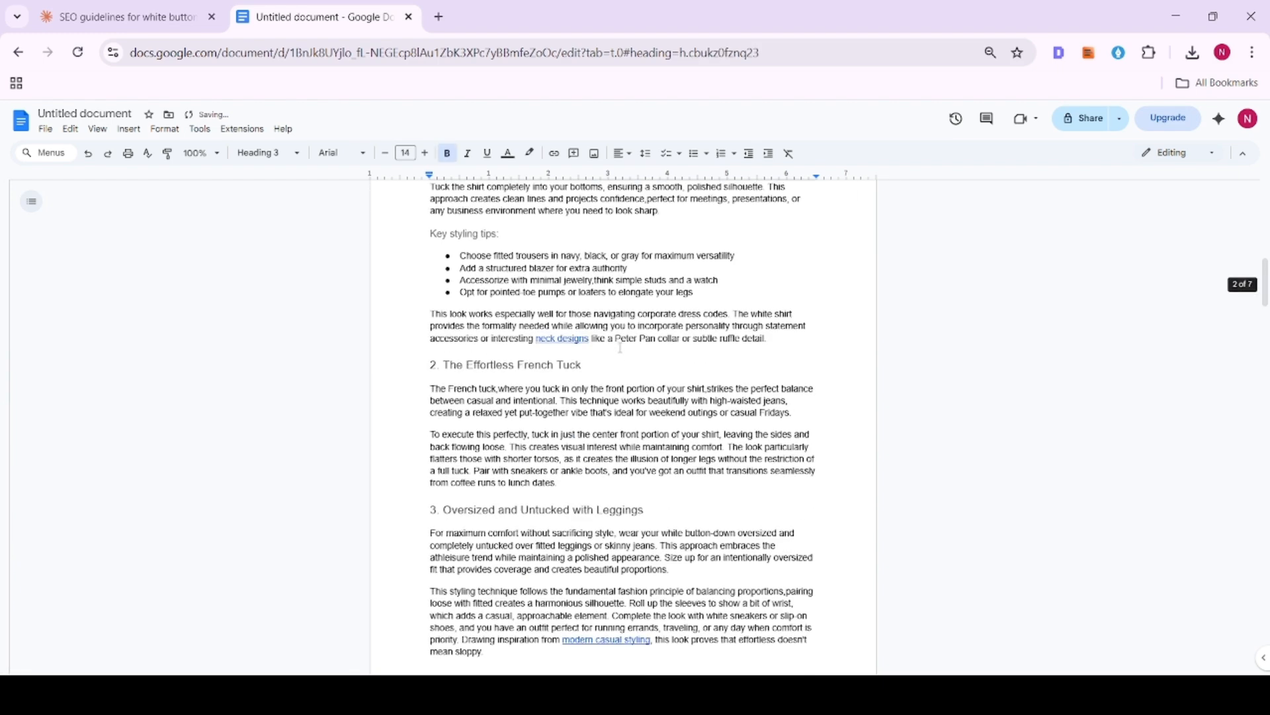
drag(429, 362, 613, 386)
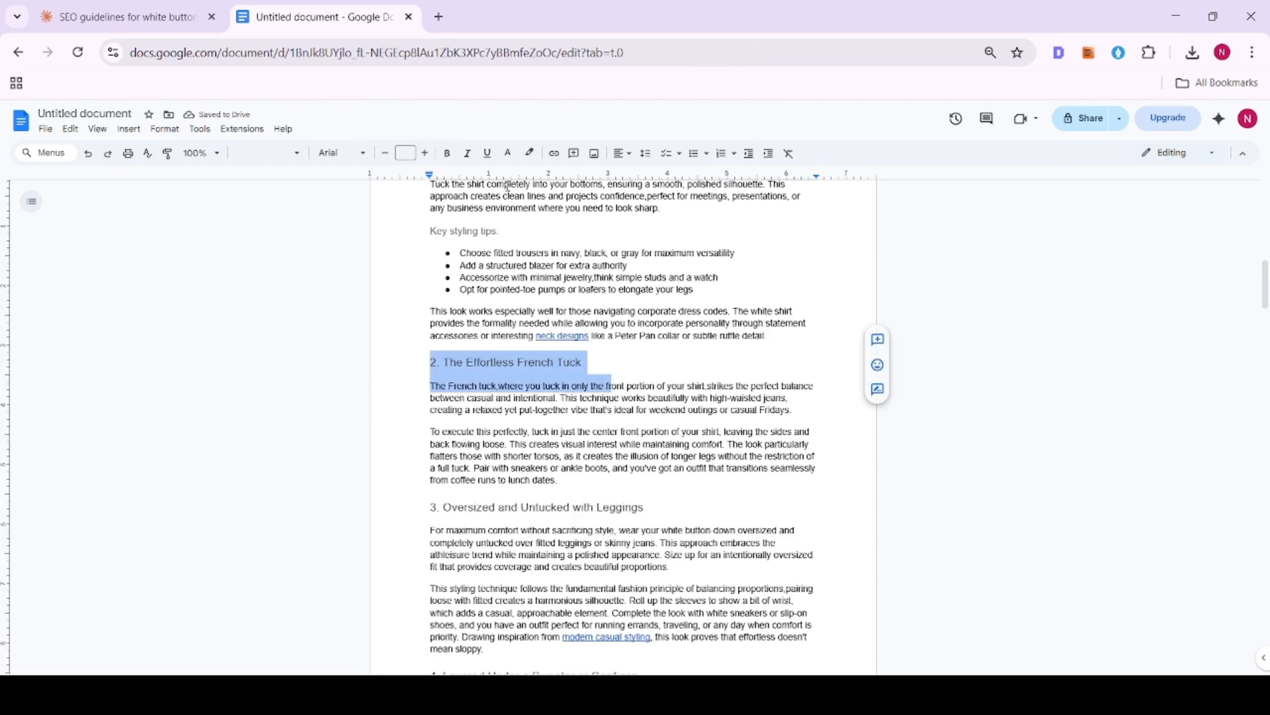
click(454, 159)
key(ctrl+z)
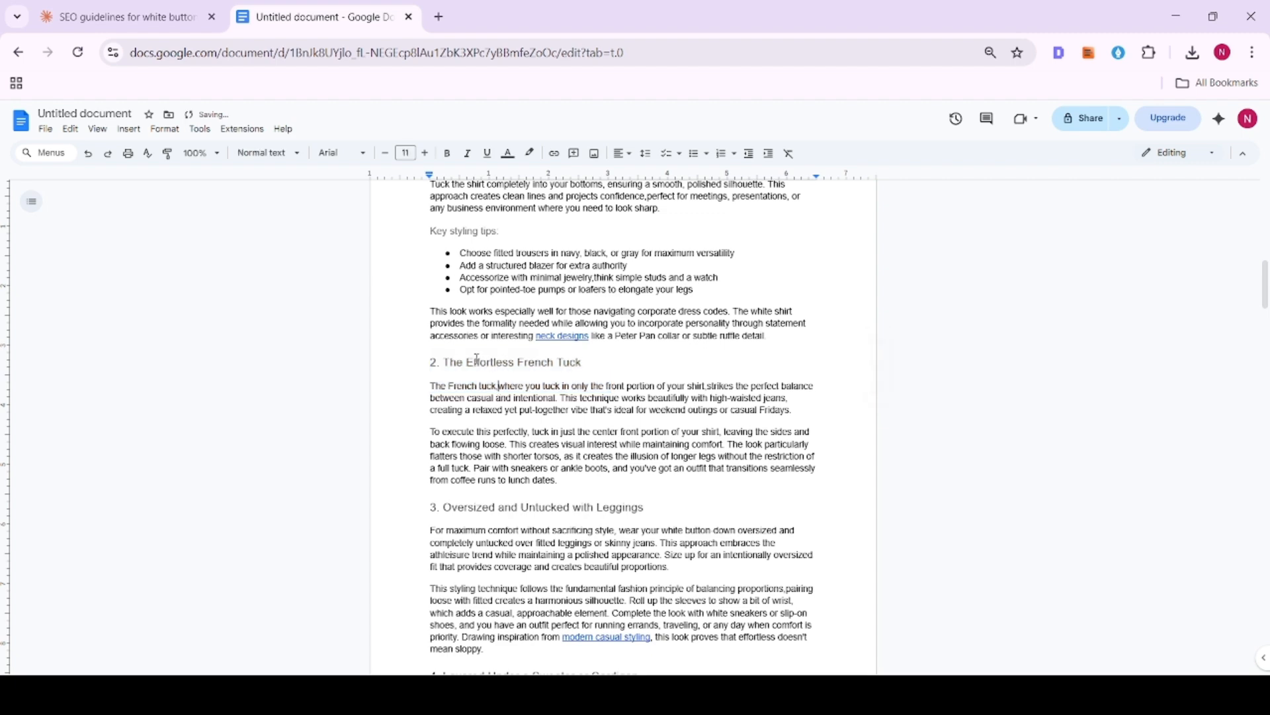
- Make the headings "2. The Effortless French Tuck" and "3. Oversized and Untucked with Leggings" bold
triple_click(478, 361)
click(447, 153)
scroll(463, 344, down, 3)
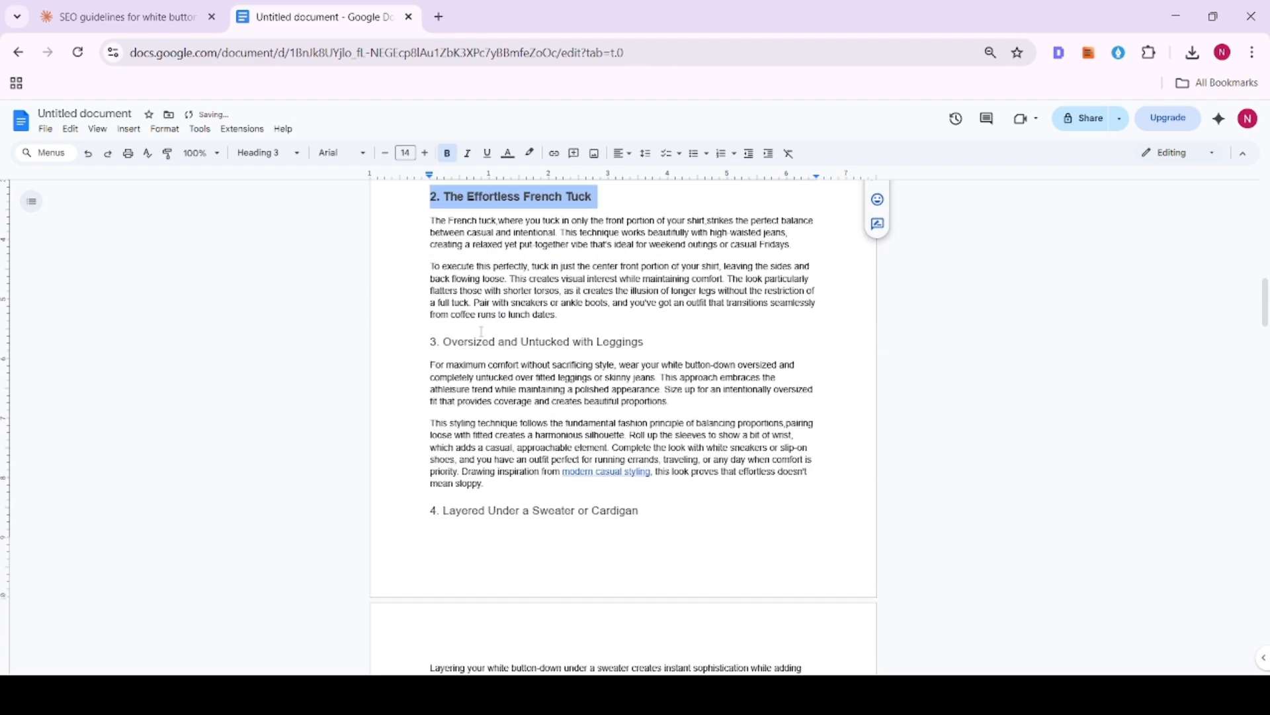
triple_click(456, 341)
click(448, 152)
- Make the headings "4. Layered Under a Sweater or Cardigan" and "5. Tied at the Waist Over a Dress" bold
scroll(463, 331, down, 3)
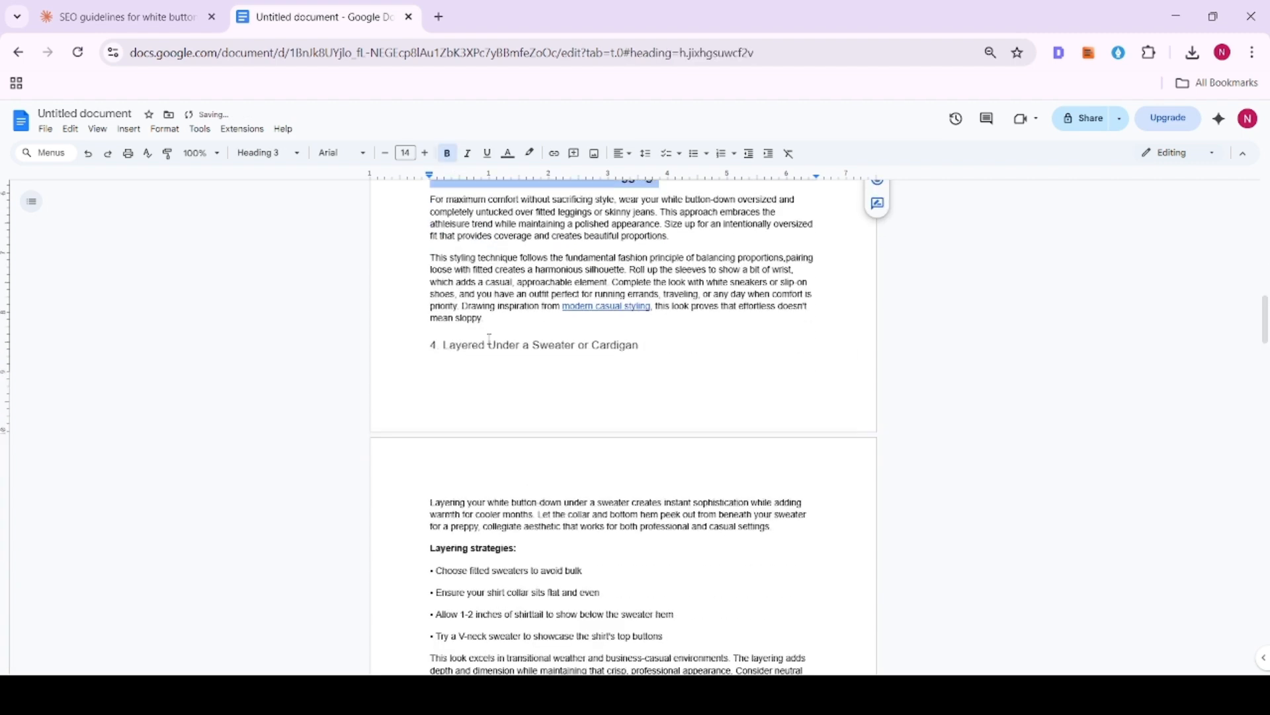
click(487, 344)
triple_click(483, 344)
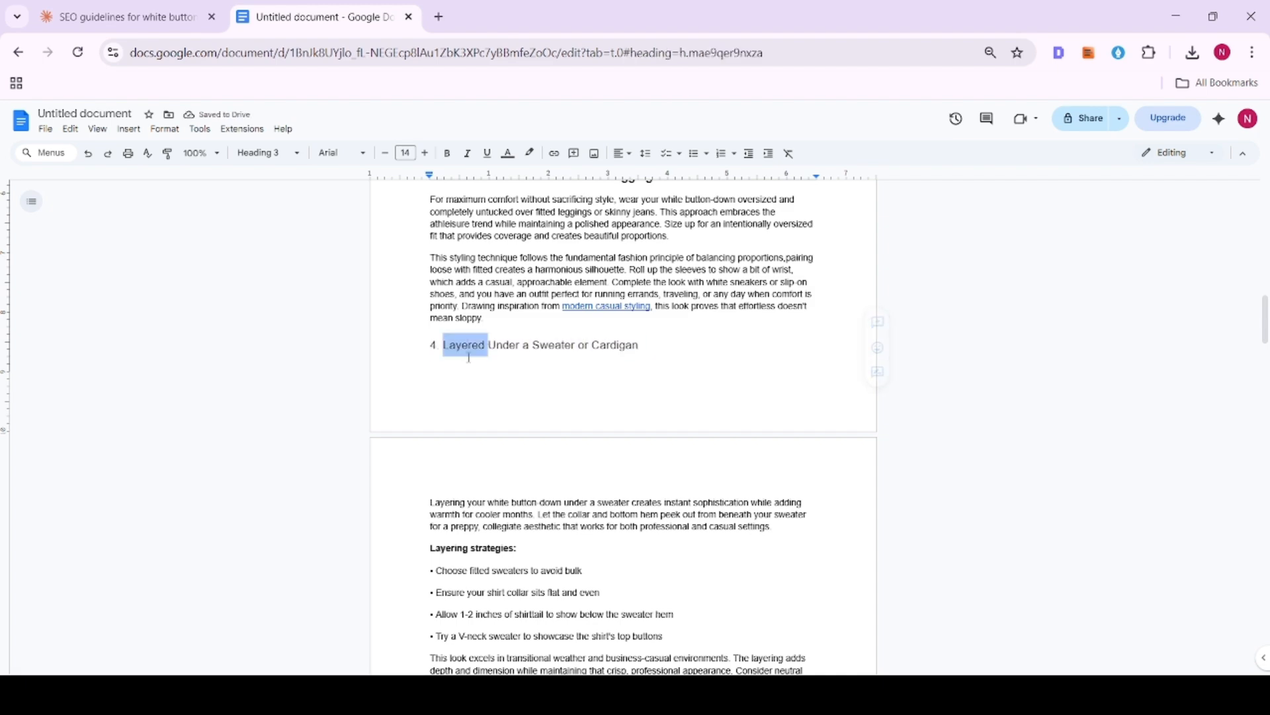
click(447, 153)
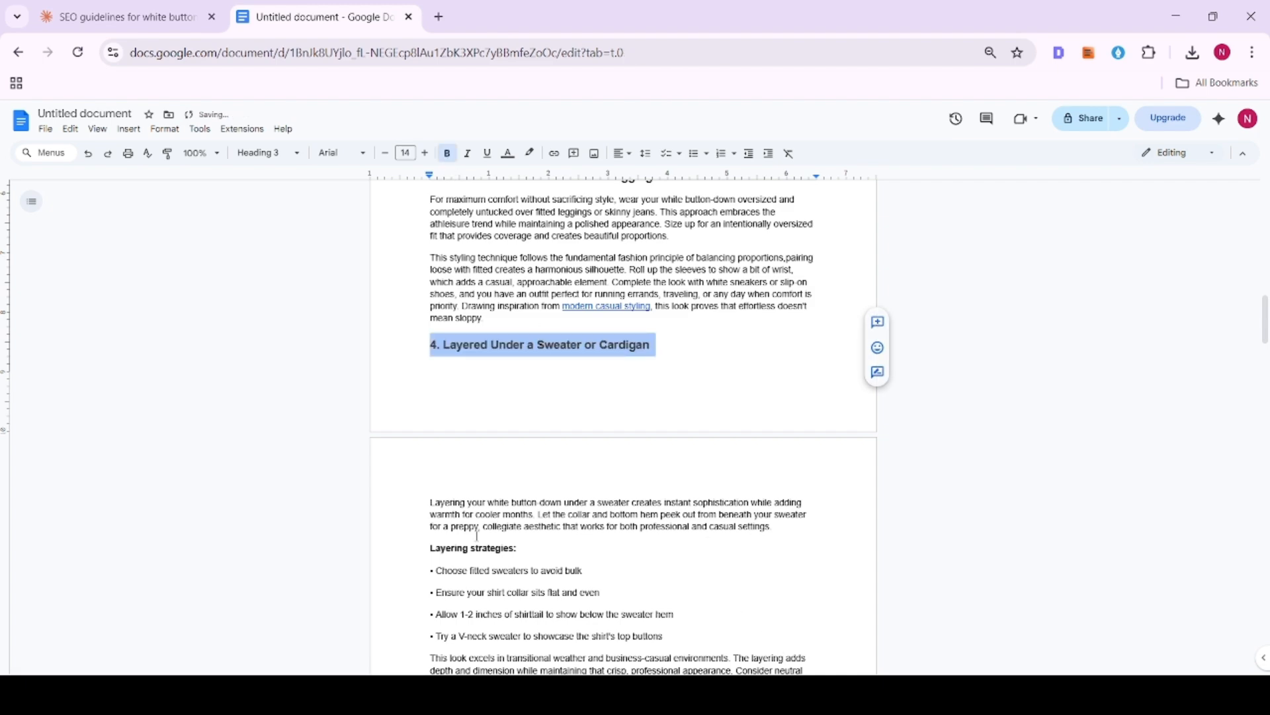
scroll(476, 535, down, 5)
click(440, 395)
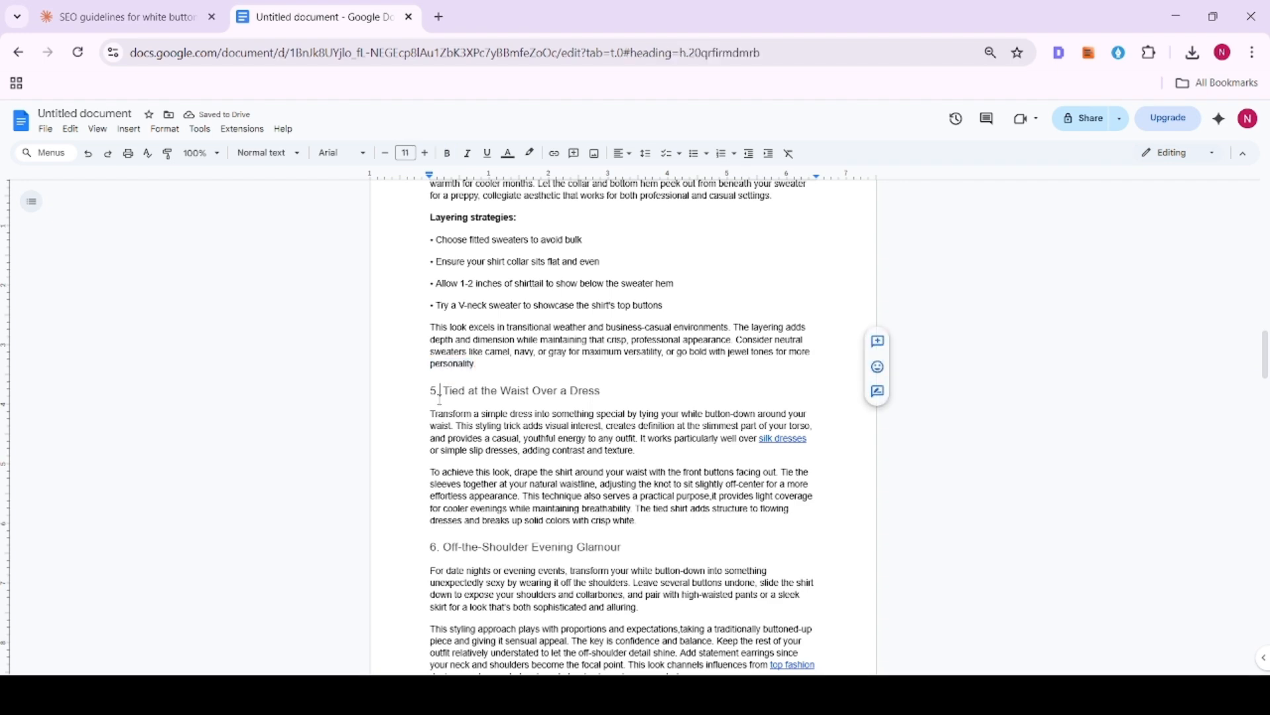
triple_click(440, 397)
click(447, 153)
- Make the headings "6. Off-the-Shoulder Evening Glamour" and "7. Buttoned Up with Statement Jewelry" bold
click(503, 547)
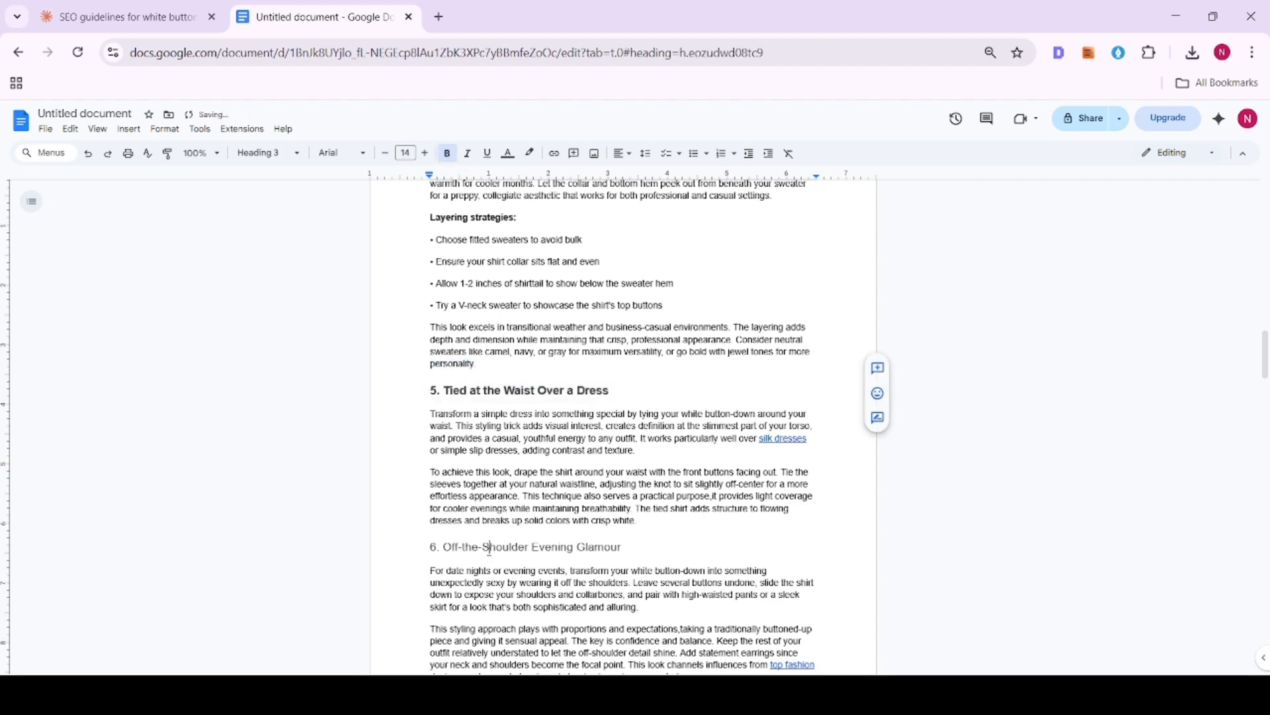
triple_click(502, 547)
click(447, 152)
scroll(468, 330, down, 8)
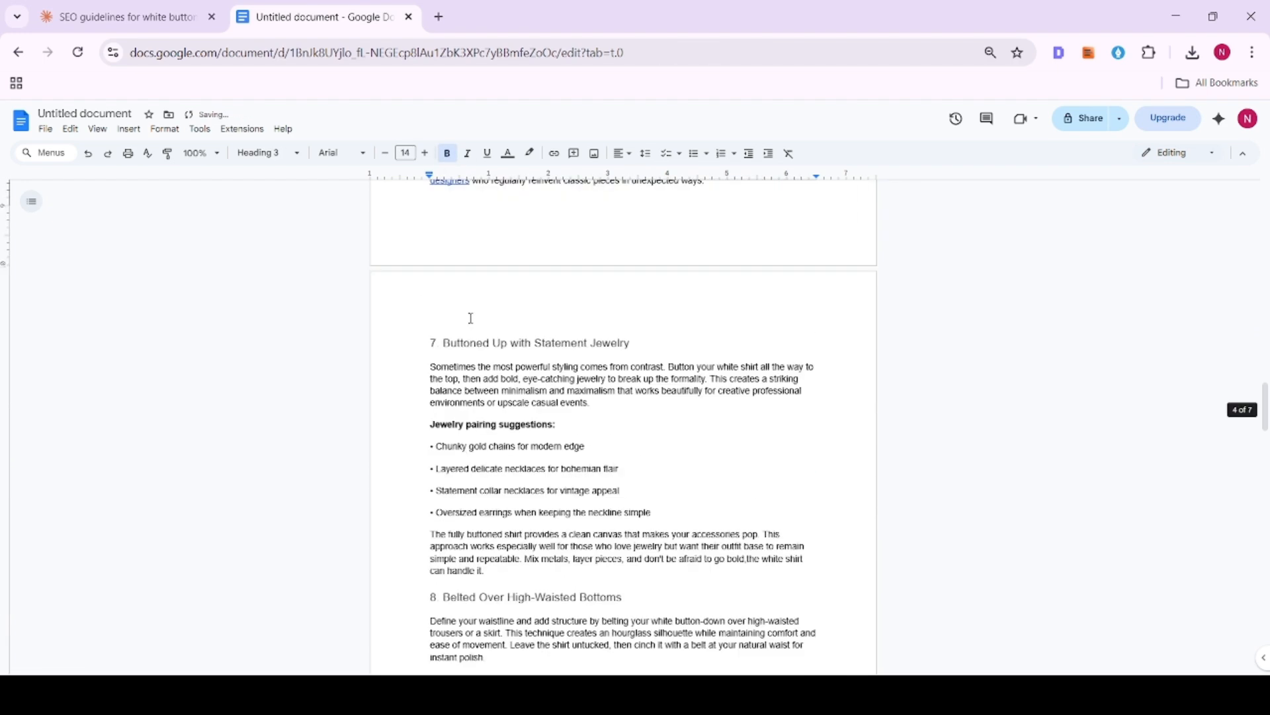
triple_click(473, 343)
click(447, 153)
- Make the headings "8. Belted Over High-Waisted Bottoms" and "9. As a Beach Cover-Up or Pool Essential" bold
scroll(475, 397, down, 3)
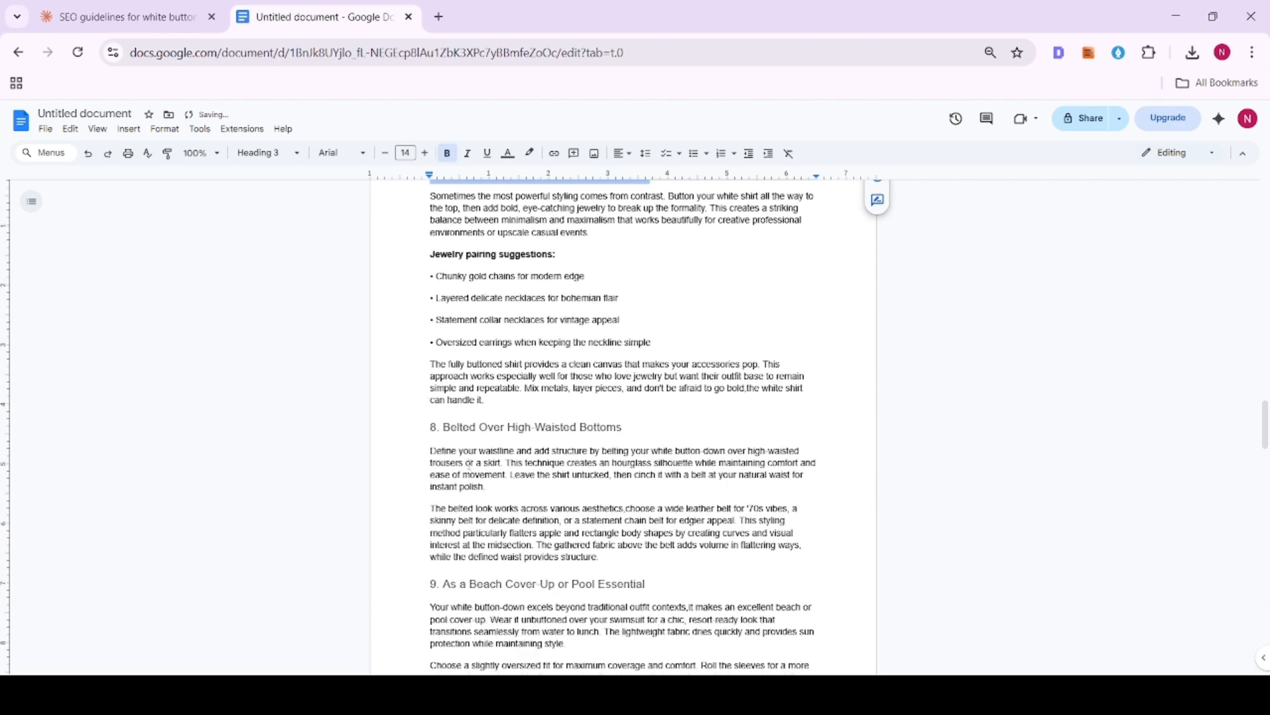
triple_click(475, 429)
click(447, 153)
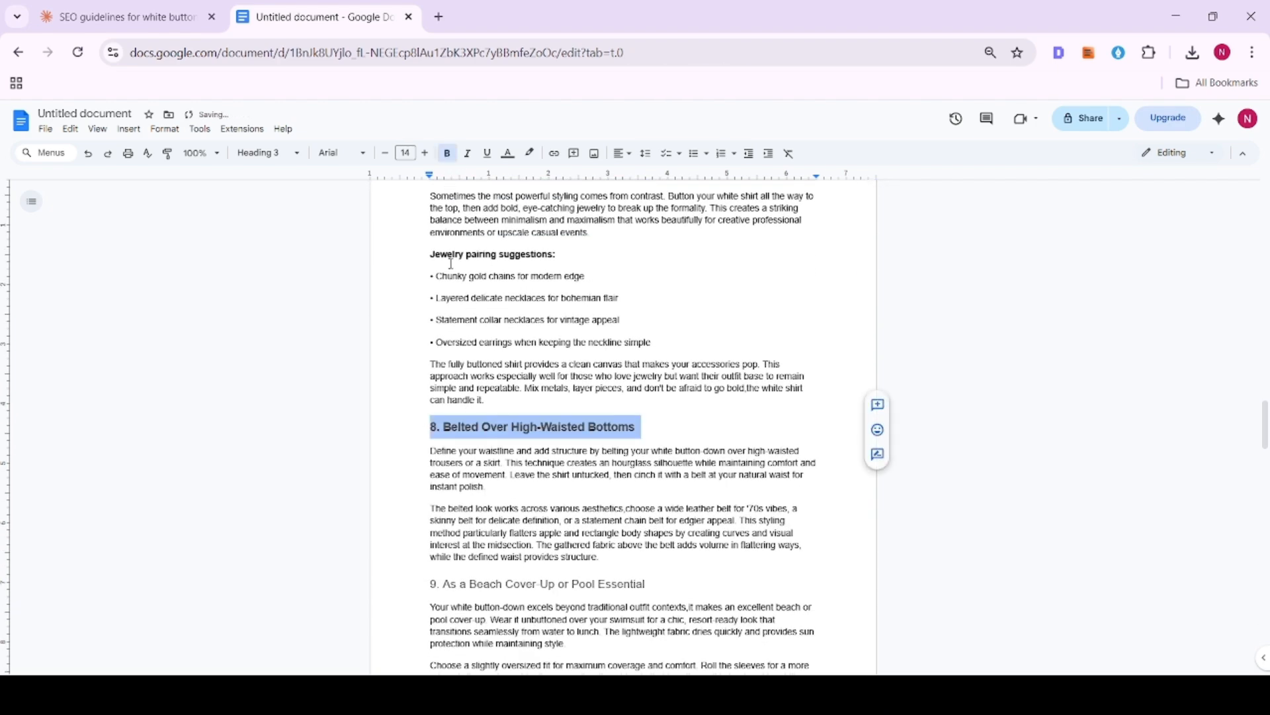
scroll(462, 332, down, 3)
triple_click(470, 413)
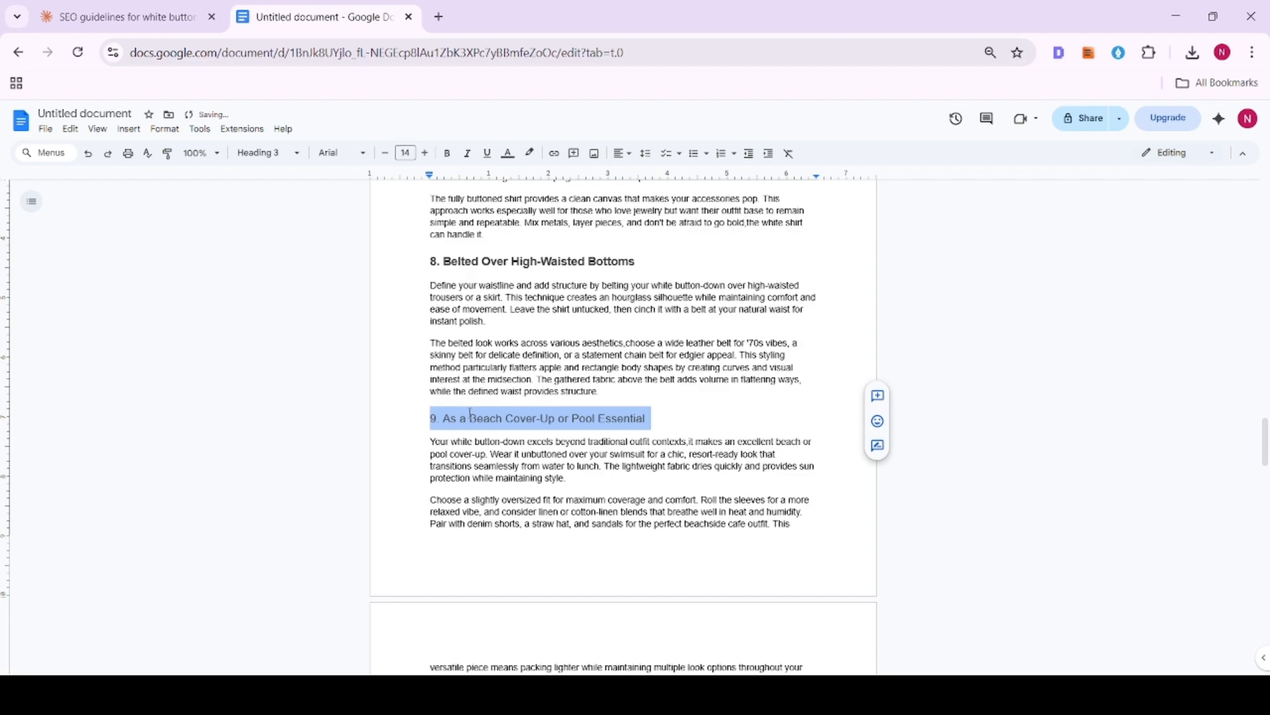
click(449, 155)
- Make the heading "10. Under a Slip Dress for Layered Sophistication" bold
scroll(463, 331, down, 7)
triple_click(470, 298)
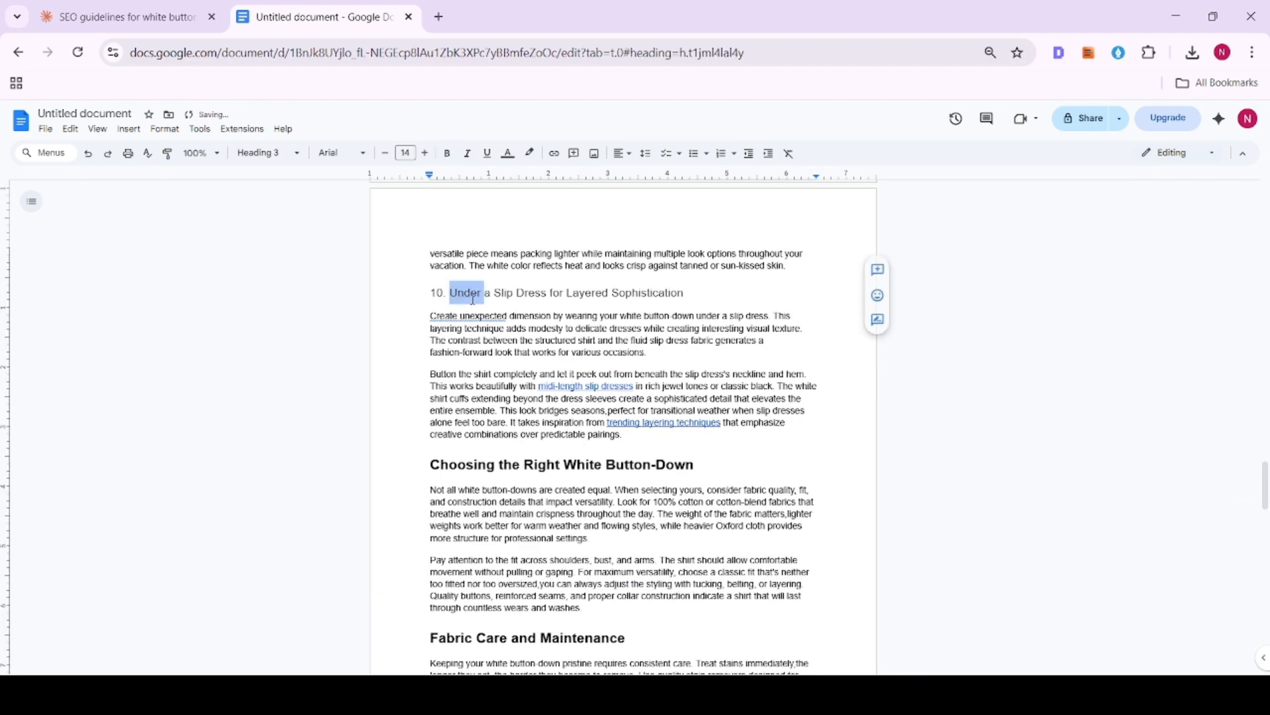
click(447, 152)
- Look over the headings of the closing sections and of the article's opening to check their formatting
scroll(505, 445, down, 10)
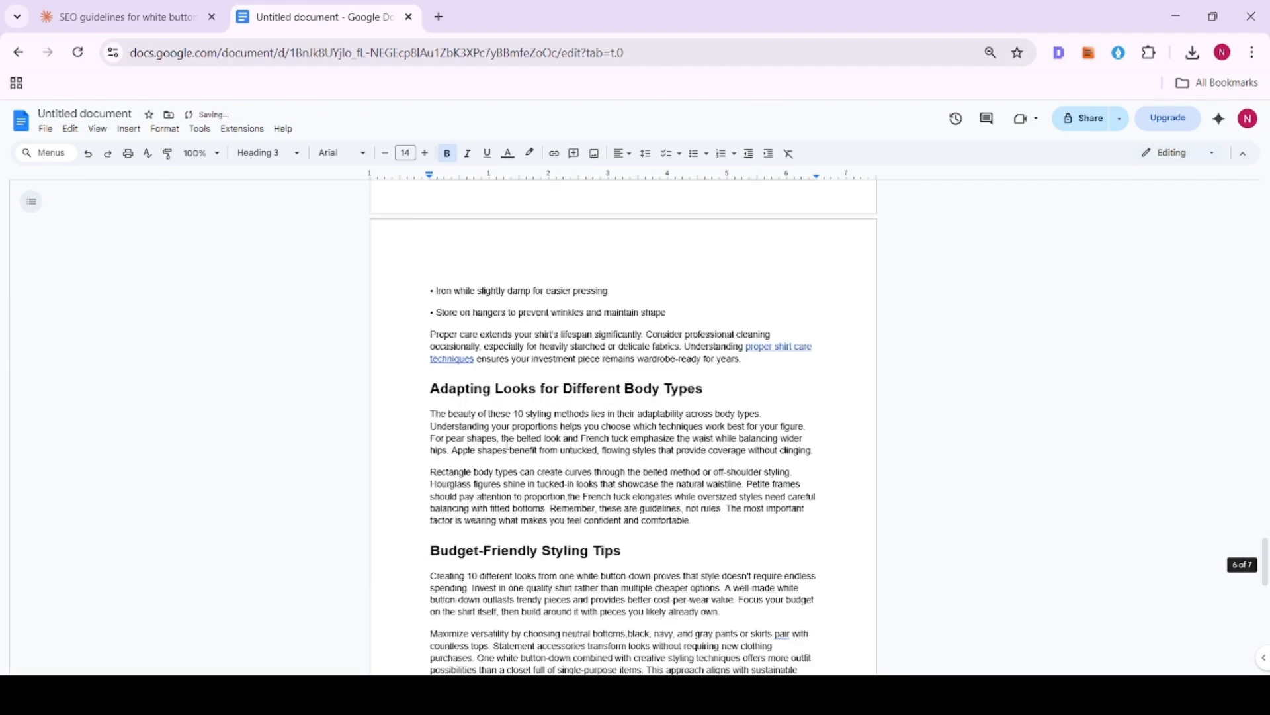
scroll(503, 397, up, 10)
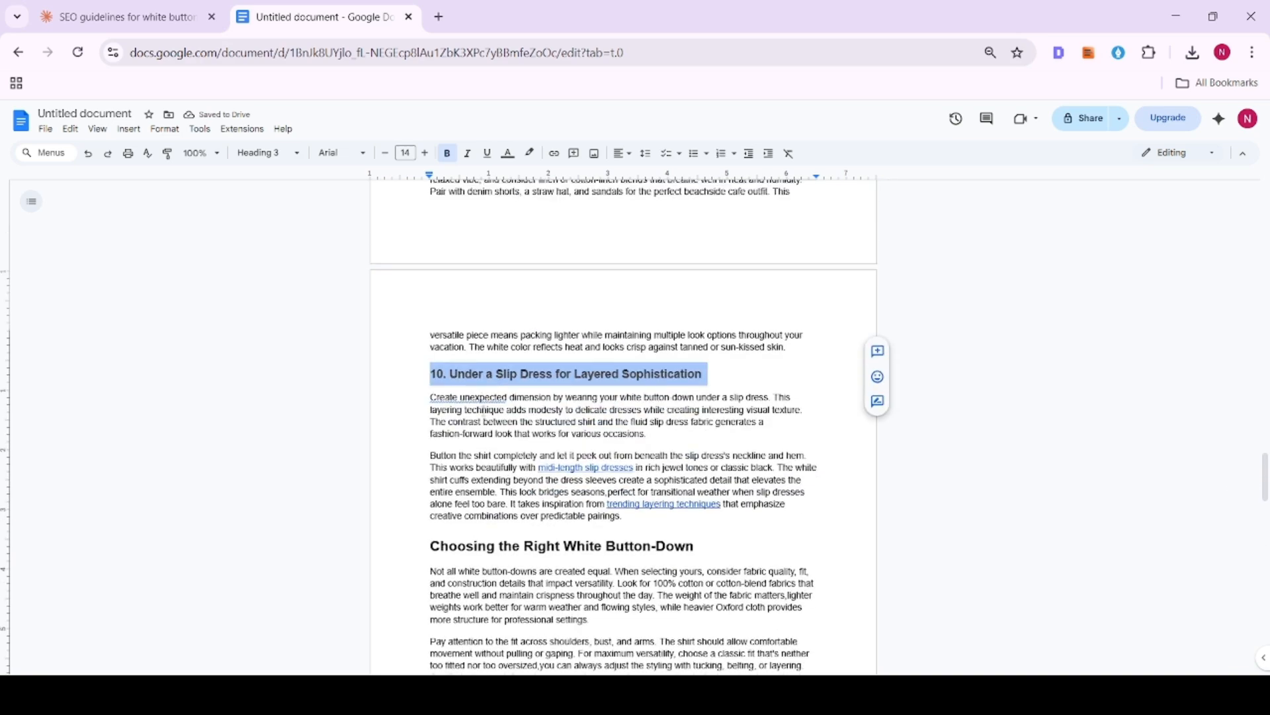
scroll(616, 428, down, 3)
drag(430, 379, 803, 403)
scroll(616, 429, up, 3)
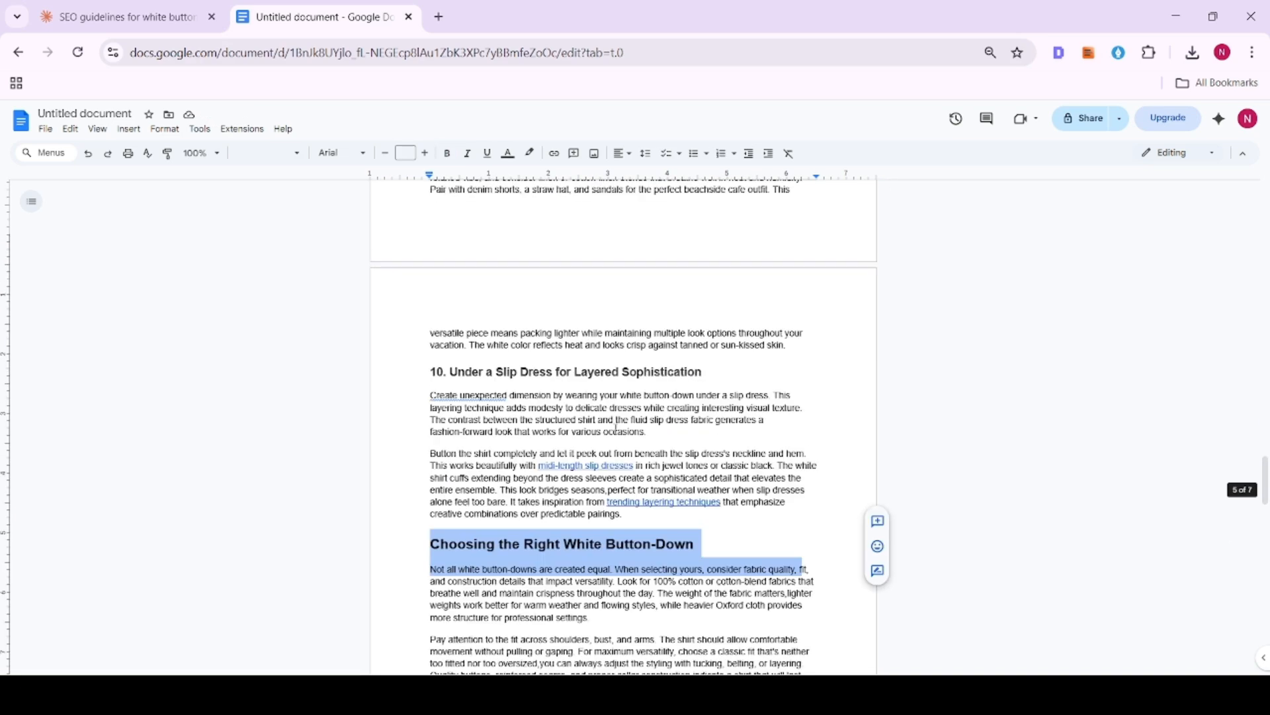
scroll(616, 427, up, 20)
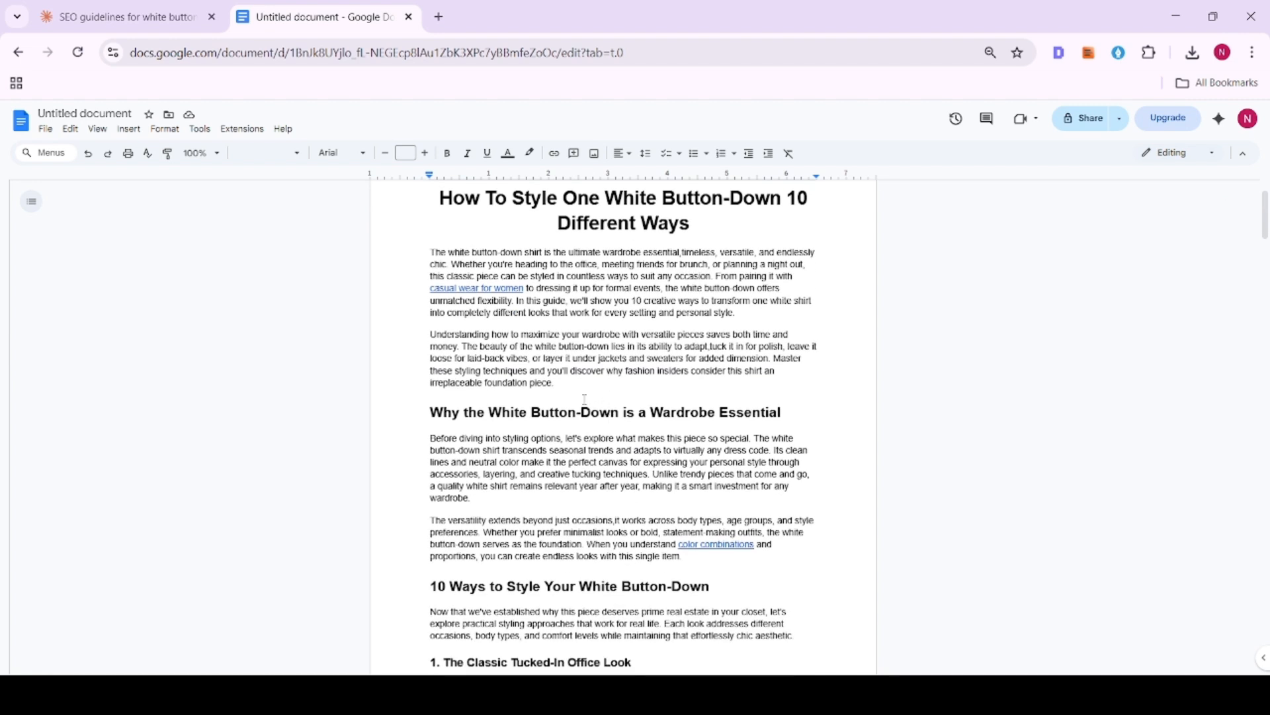
scroll(576, 413, down, 8)
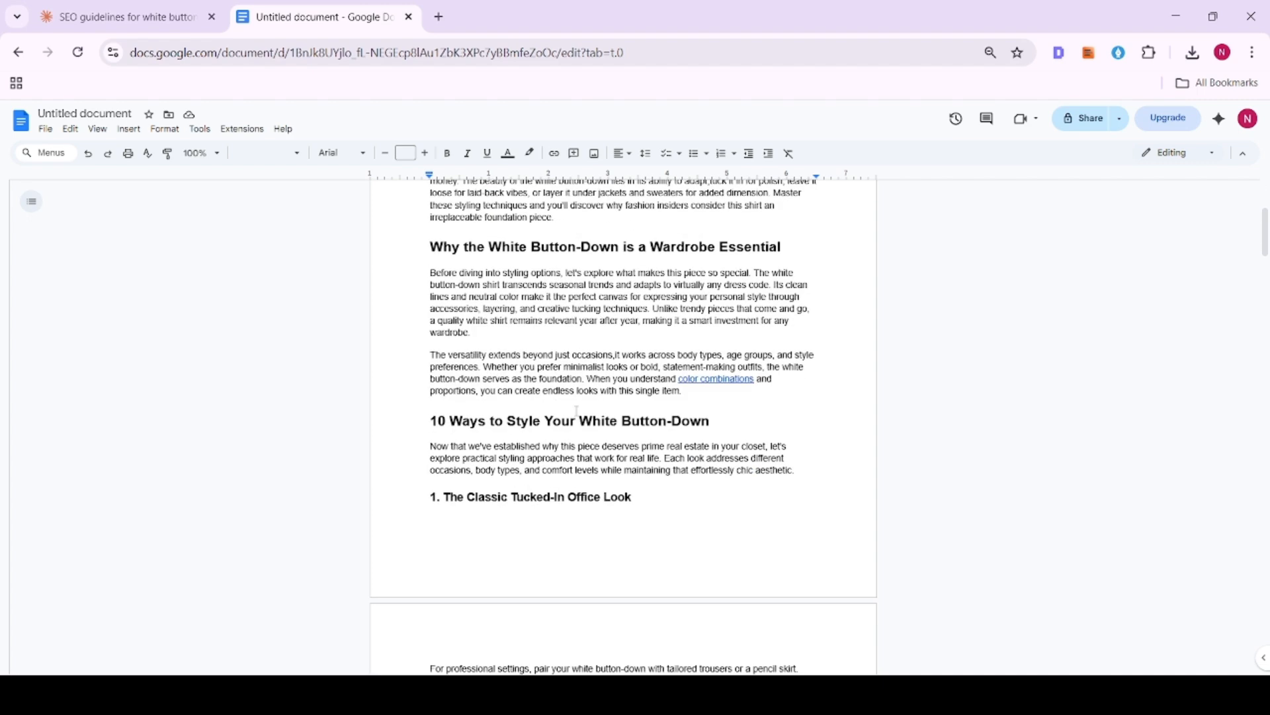
- Convert the four lines under "Layering strategies:" in the fourth look into a bulleted list
scroll(501, 419, down, 10)
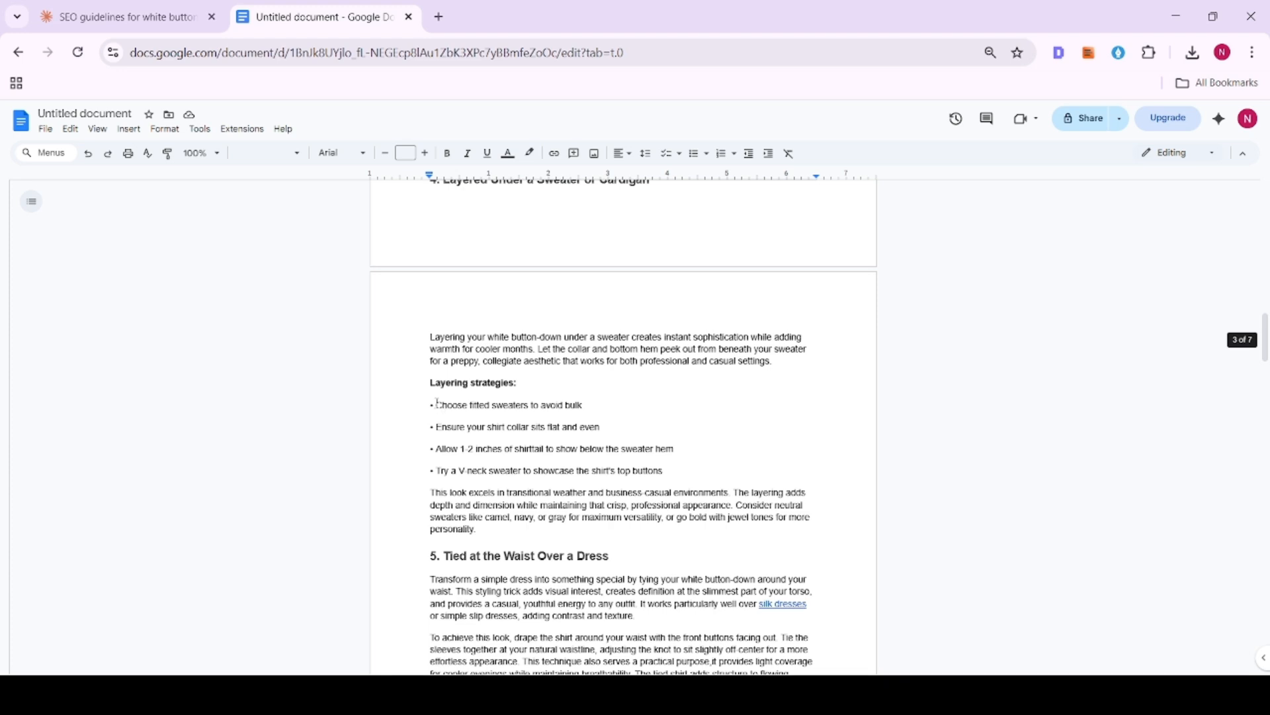
drag(437, 402, 682, 473)
click(694, 154)
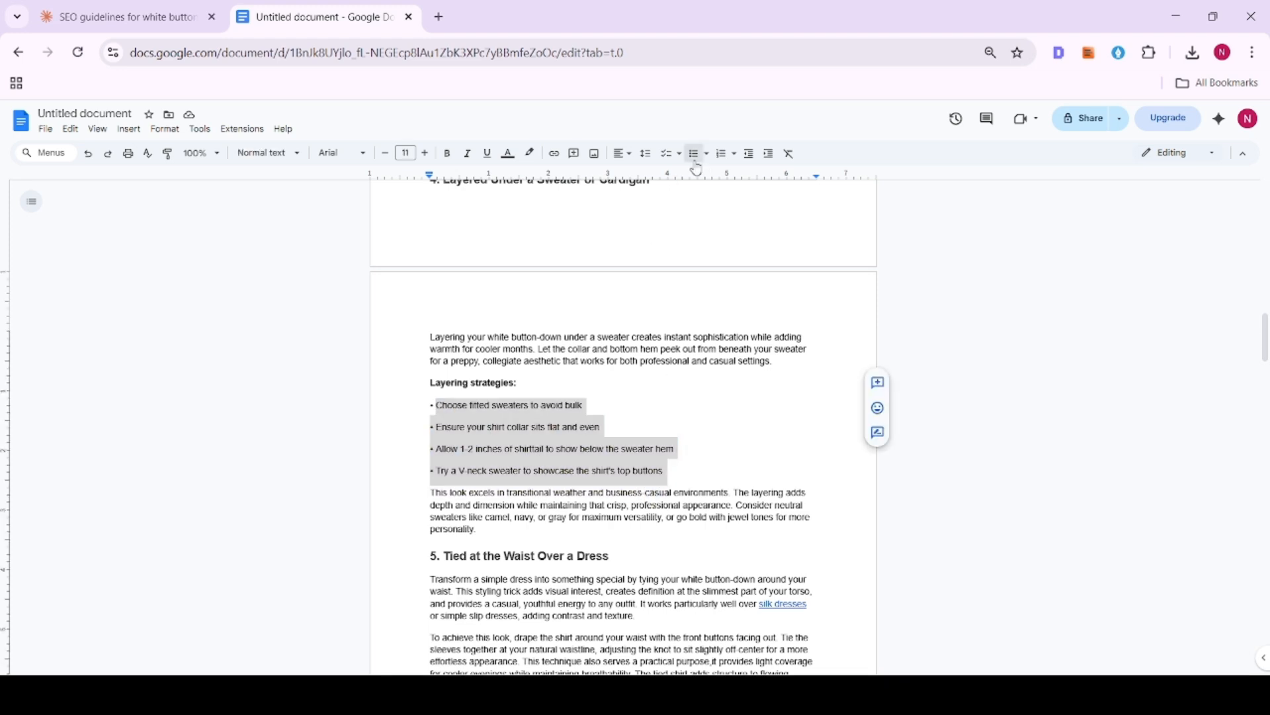
- Remove the duplicate typed bullet characters from the four list items under "Layering strategies:"
click(472, 404)
key(BackSpace)
key(BackSpace)
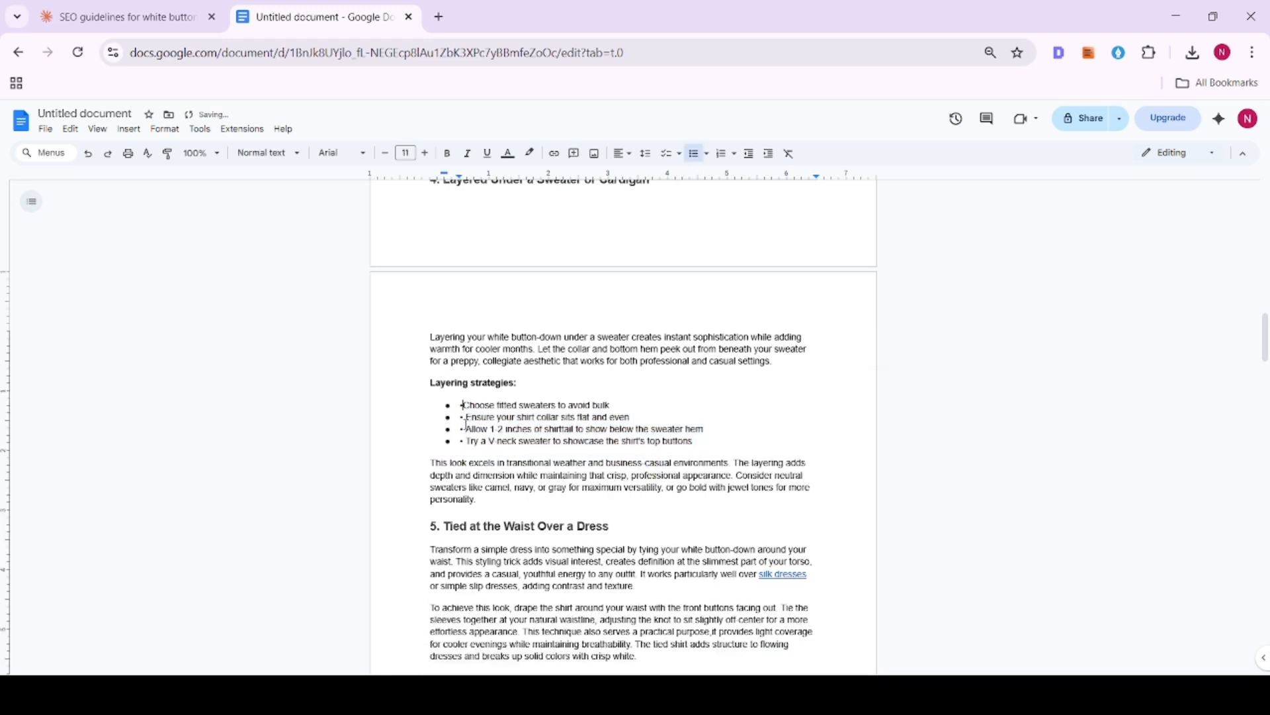
click(467, 417)
key(BackSpace)
key(BackSpace)
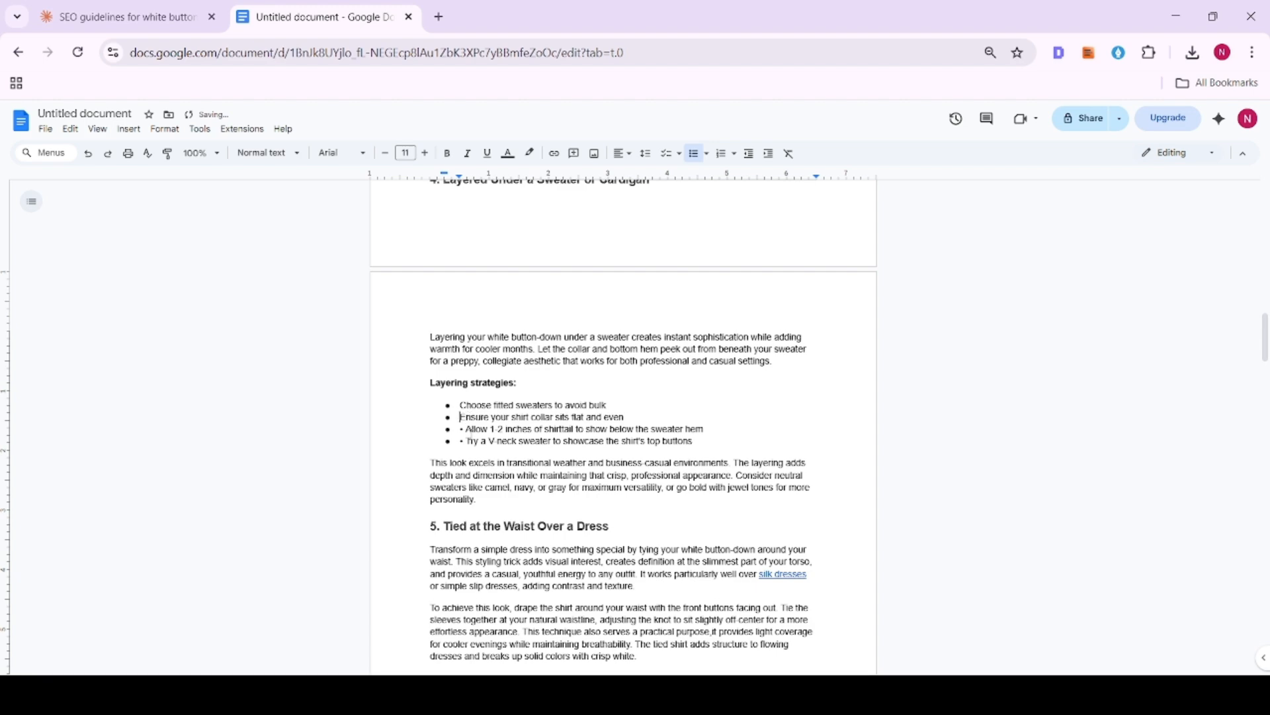
click(466, 429)
key(BackSpace)
key(BackSpace)
click(467, 442)
key(BackSpace)
key(BackSpace)
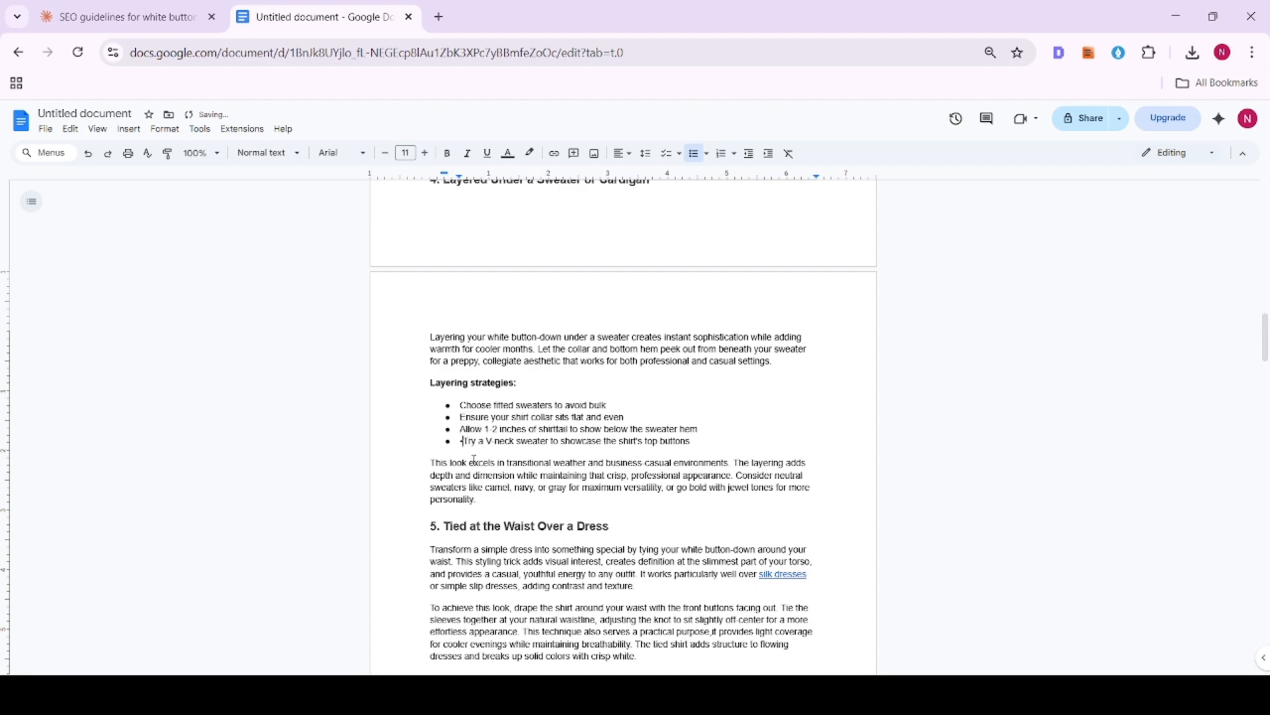
- Convert the four lines under "Jewelry pairing suggestions:" in the seventh look into a bulleted list
scroll(468, 442, down, 3)
scroll(499, 430, down, 8)
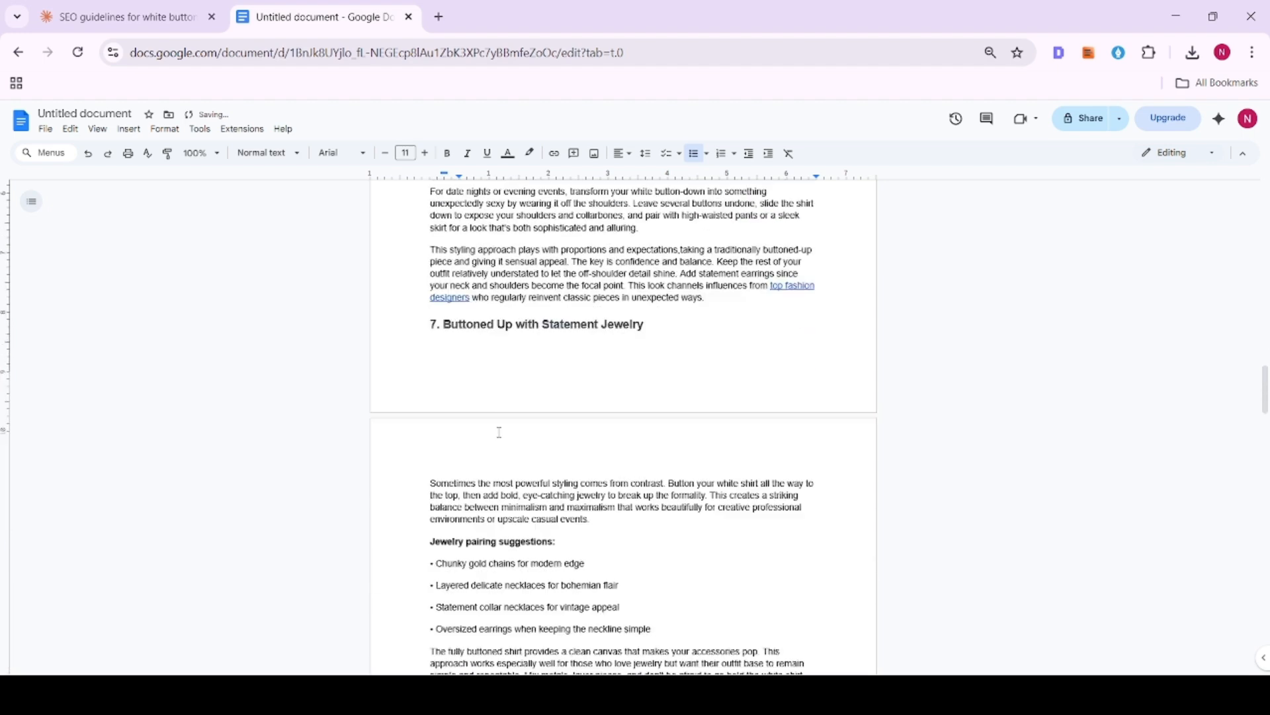
drag(435, 334, 652, 399)
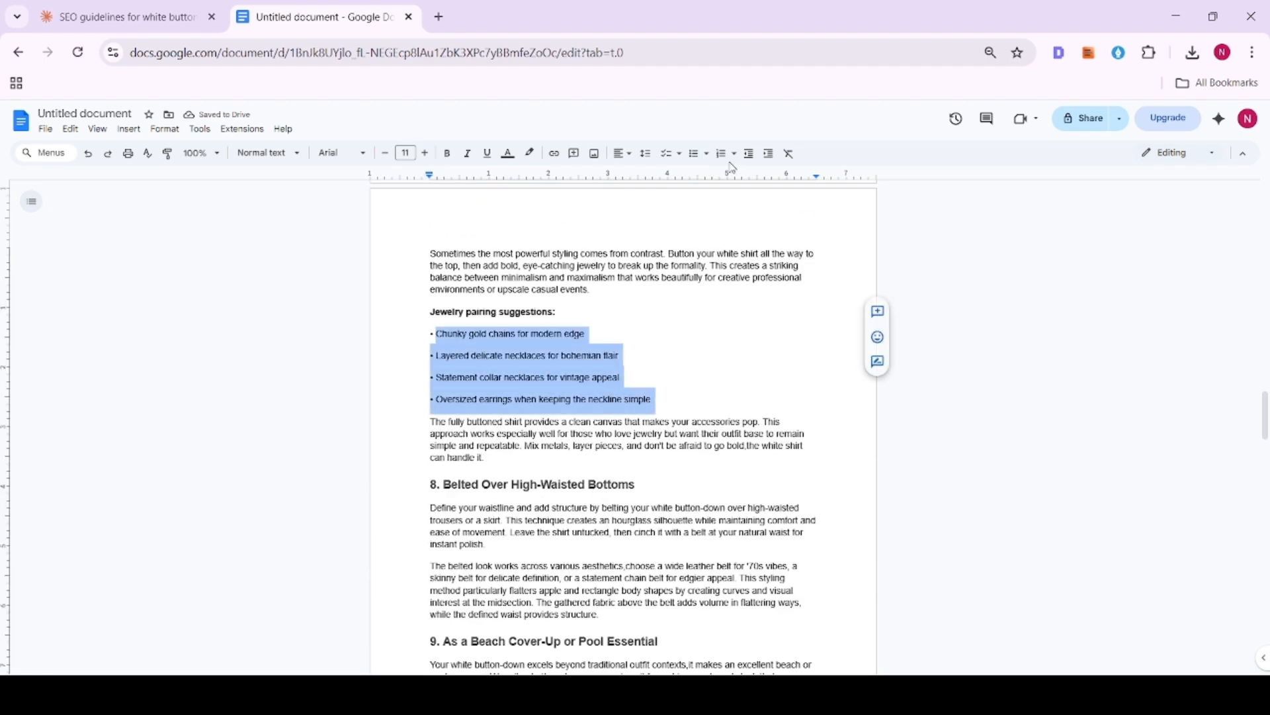
click(694, 152)
- Remove the duplicate typed bullet characters from the four list items under "Jewelry pairing suggestions:"
click(469, 335)
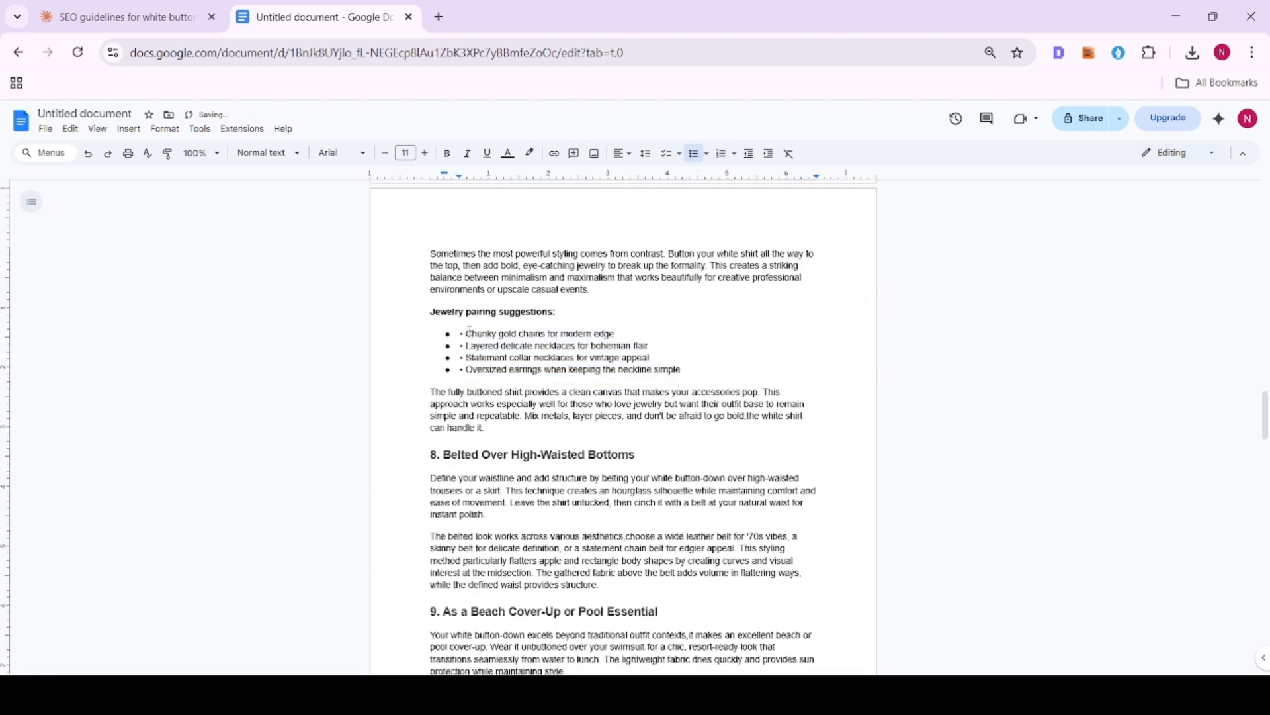
key(BackSpace)
key(BackSpace)
click(467, 346)
key(BackSpace)
key(BackSpace)
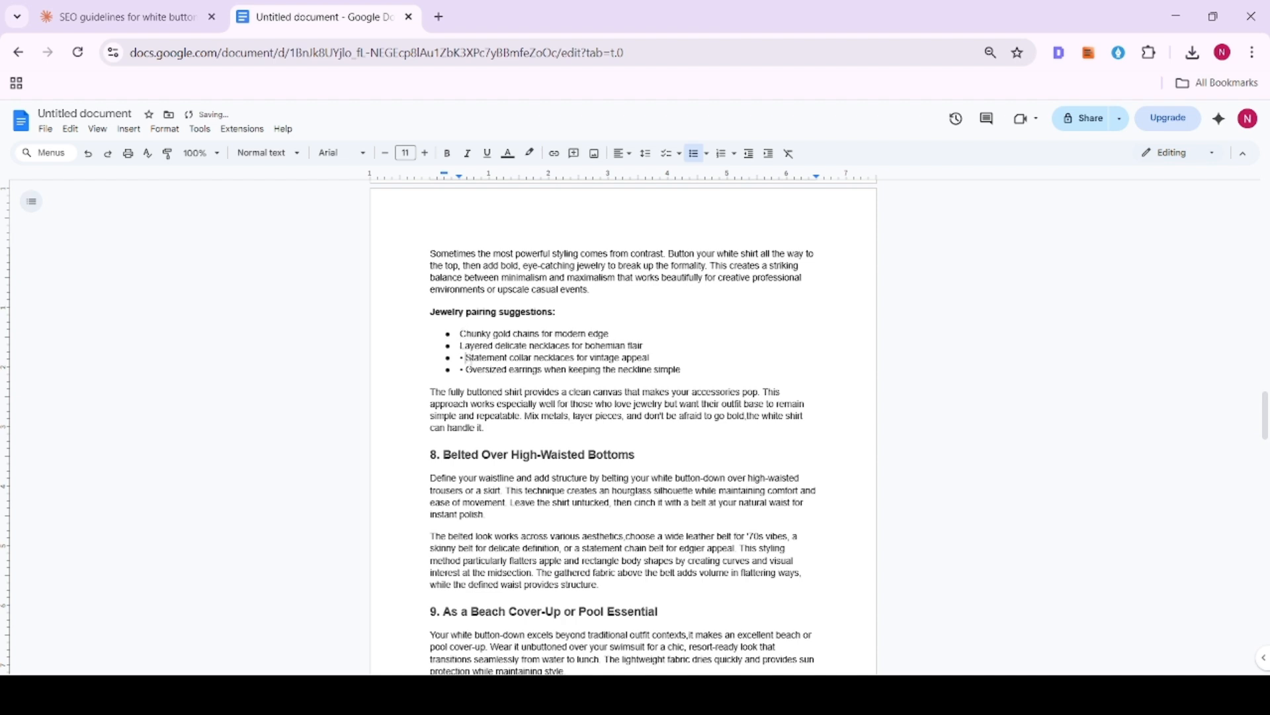
click(466, 358)
key(BackSpace)
key(BackSpace)
click(468, 370)
key(BackSpace)
key(BackSpace)
- Apply the Heading 4 style to the "Jewelry pairing suggestions:" line in the seventh look
click(427, 316)
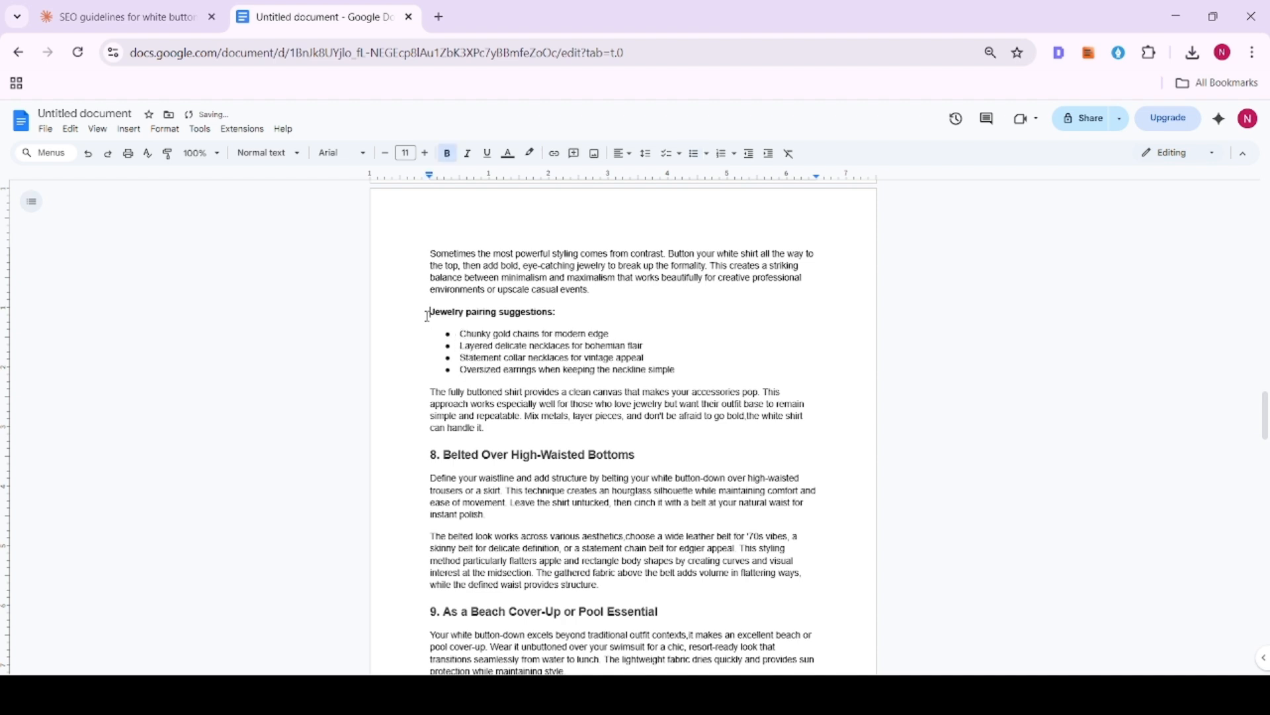
scroll(431, 292, up, 3)
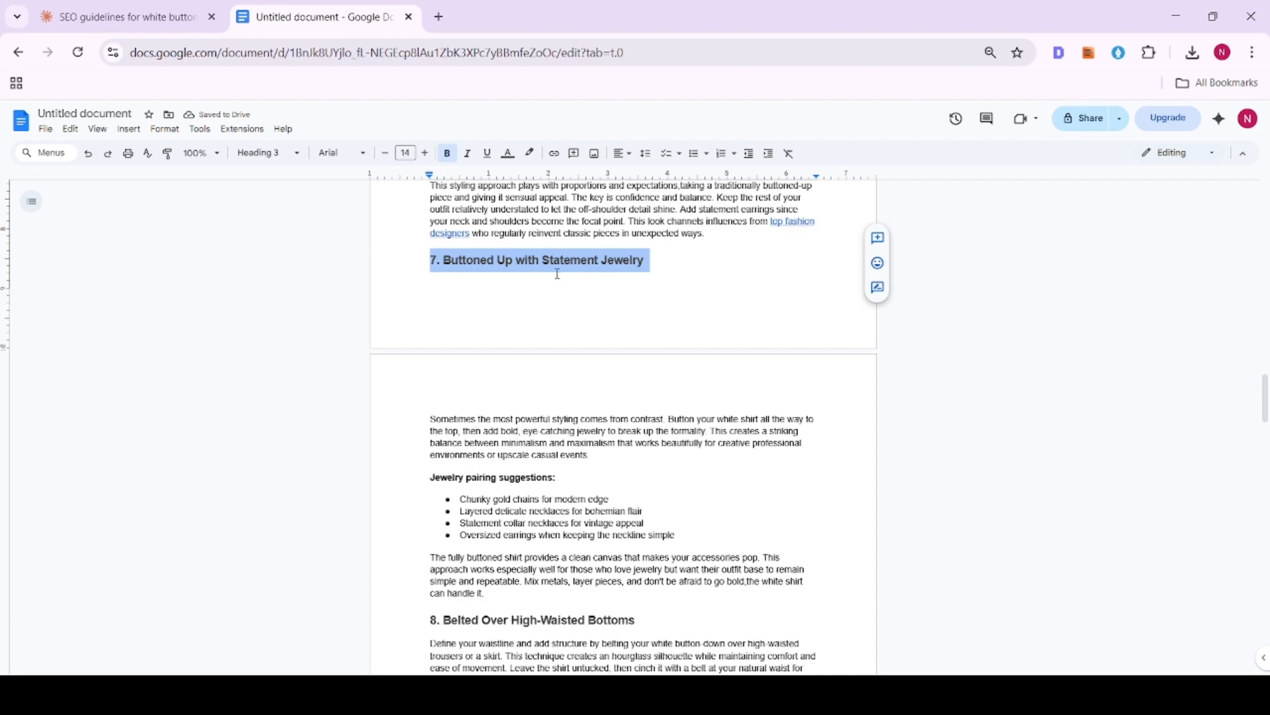
drag(410, 479, 646, 482)
click(268, 153)
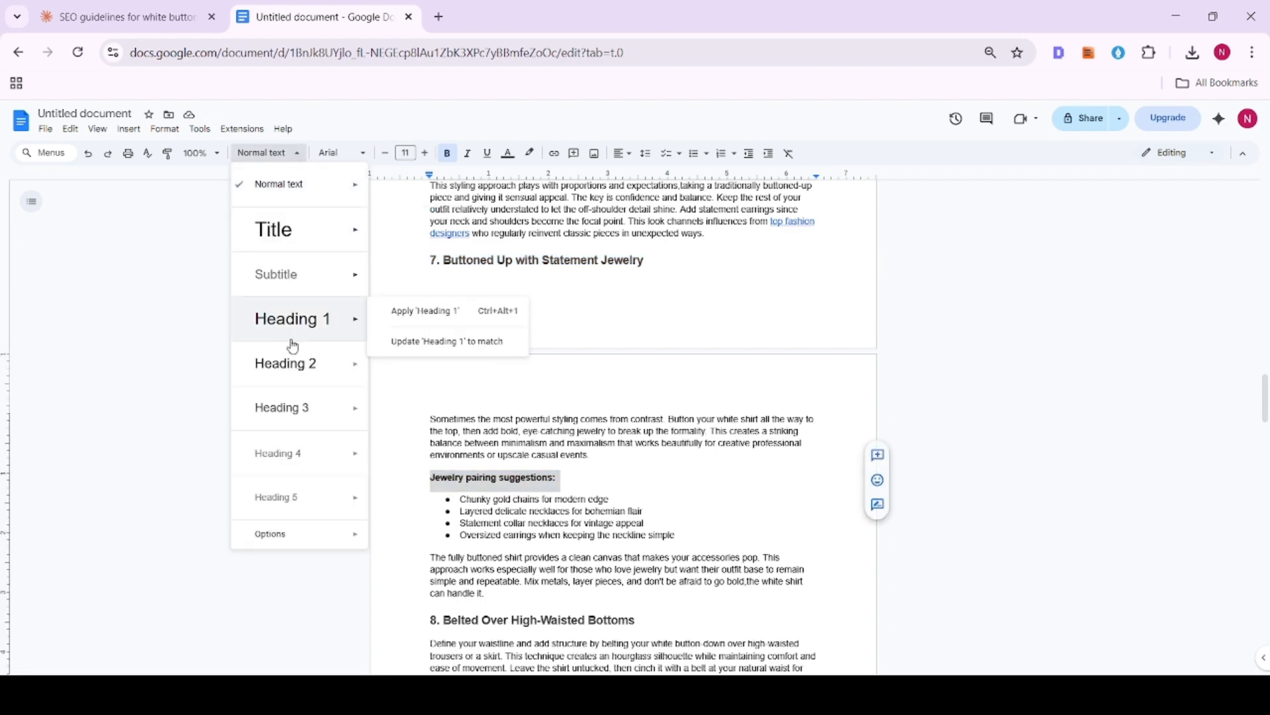
click(298, 450)
- Apply the Heading 4 style to the "Layering strategies:" line in the fourth look
scroll(448, 448, down, 6)
scroll(448, 448, down, 4)
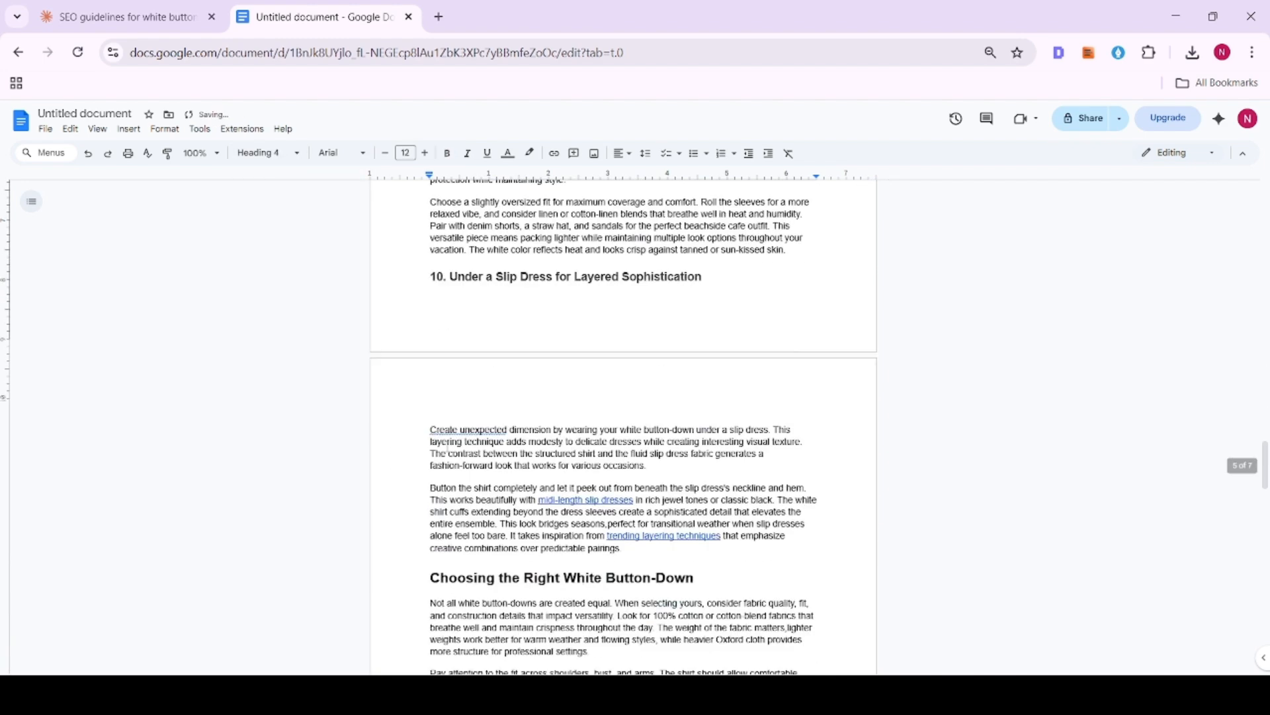
scroll(449, 448, up, 15)
scroll(449, 448, up, 6)
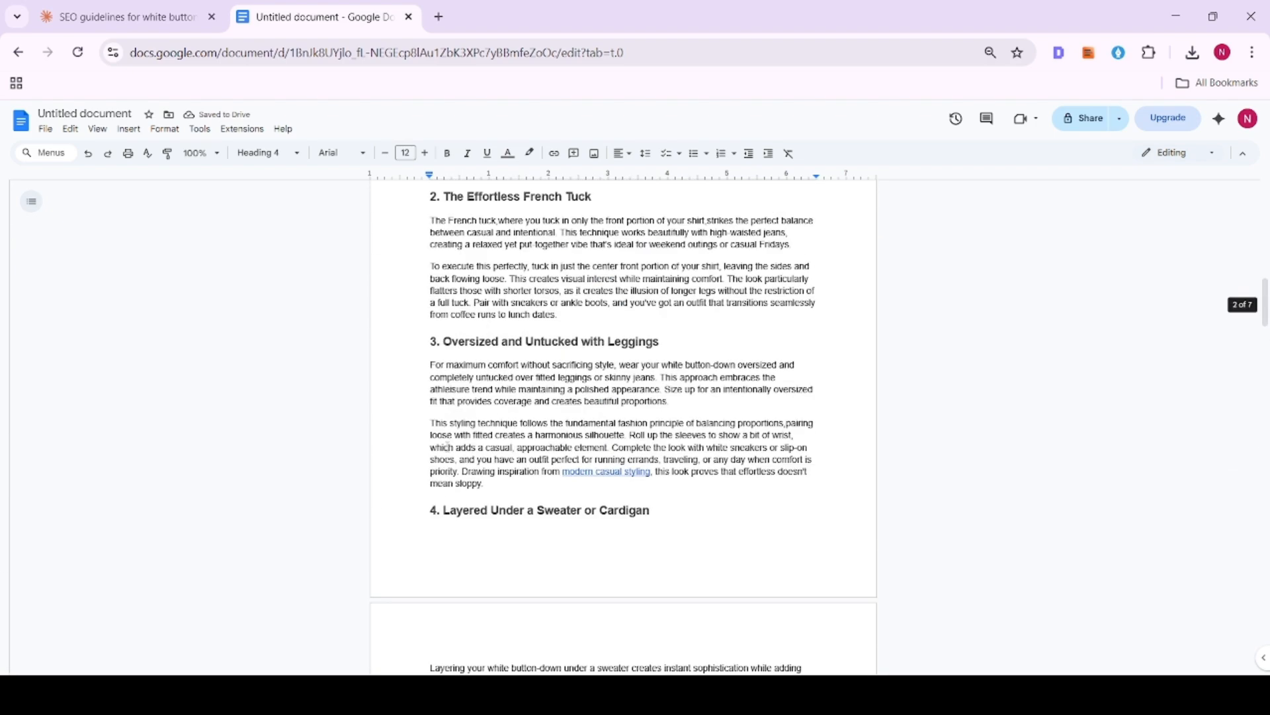
scroll(437, 446, down, 4)
drag(429, 465, 608, 466)
click(268, 152)
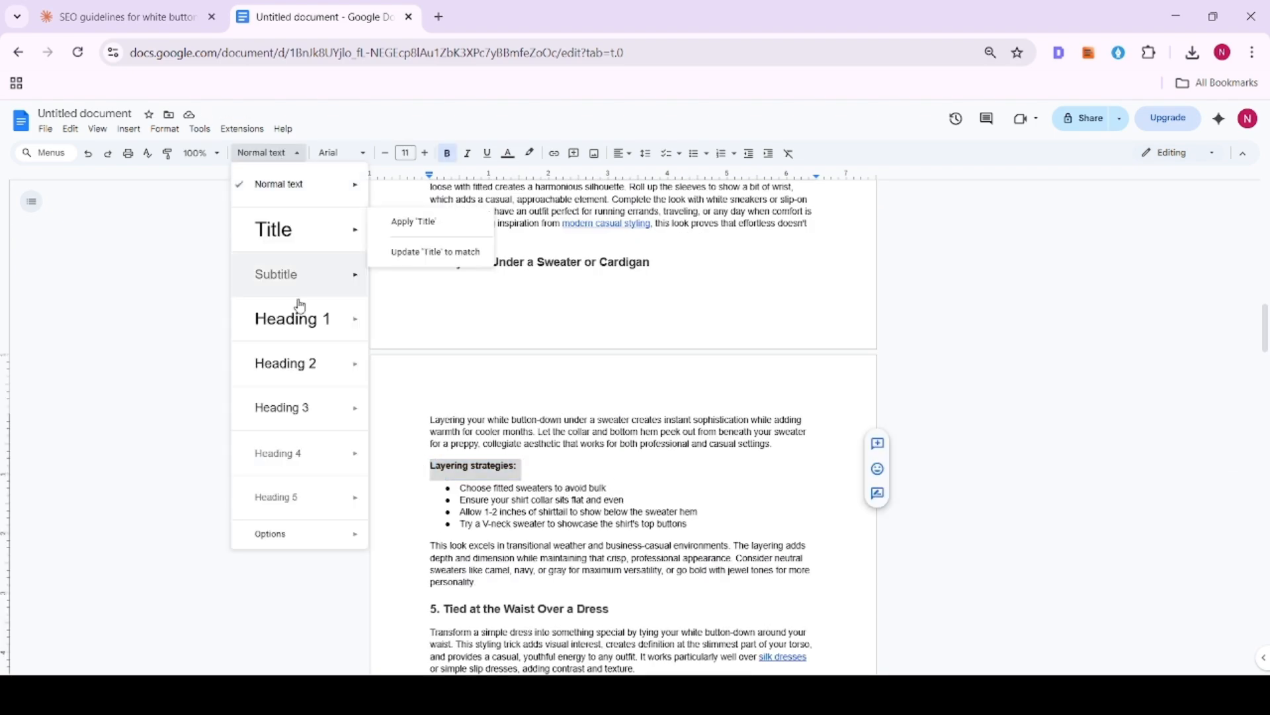
click(298, 451)
- Accept the grammar suggestion "Create an unexpected" at the start of the tenth look's first paragraph
scroll(463, 444, down, 9)
scroll(481, 440, down, 12)
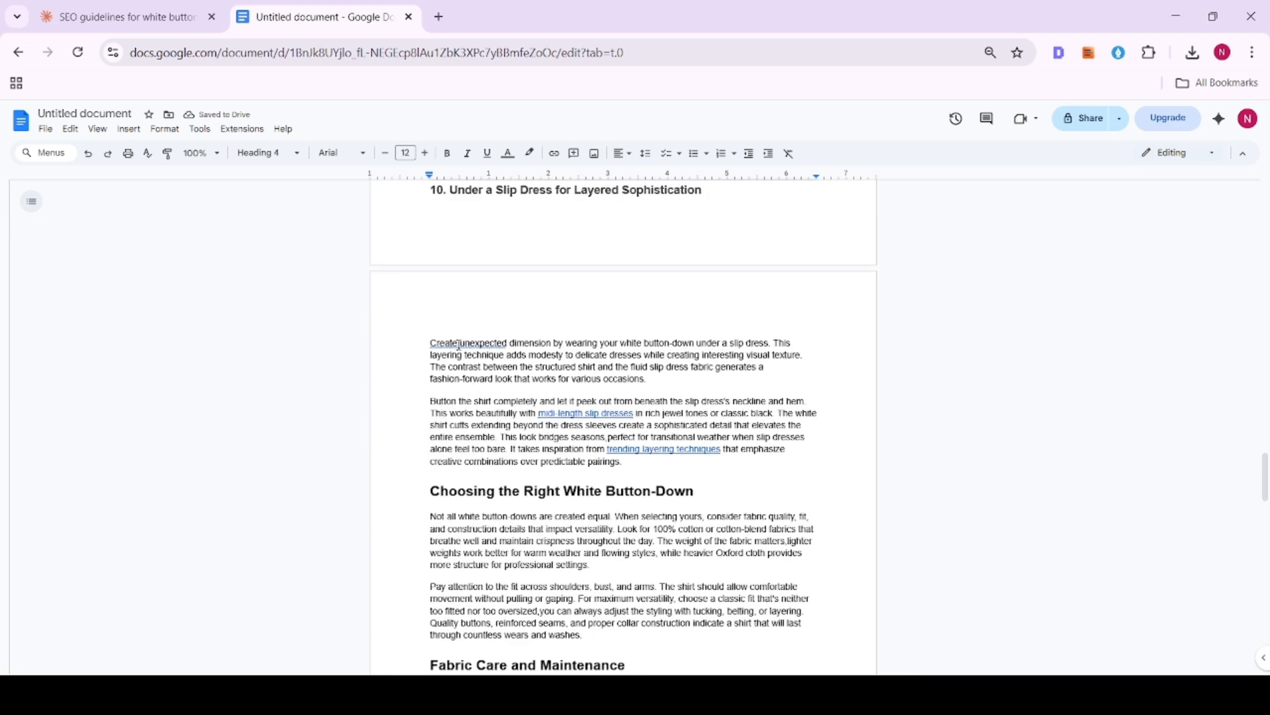
click(459, 345)
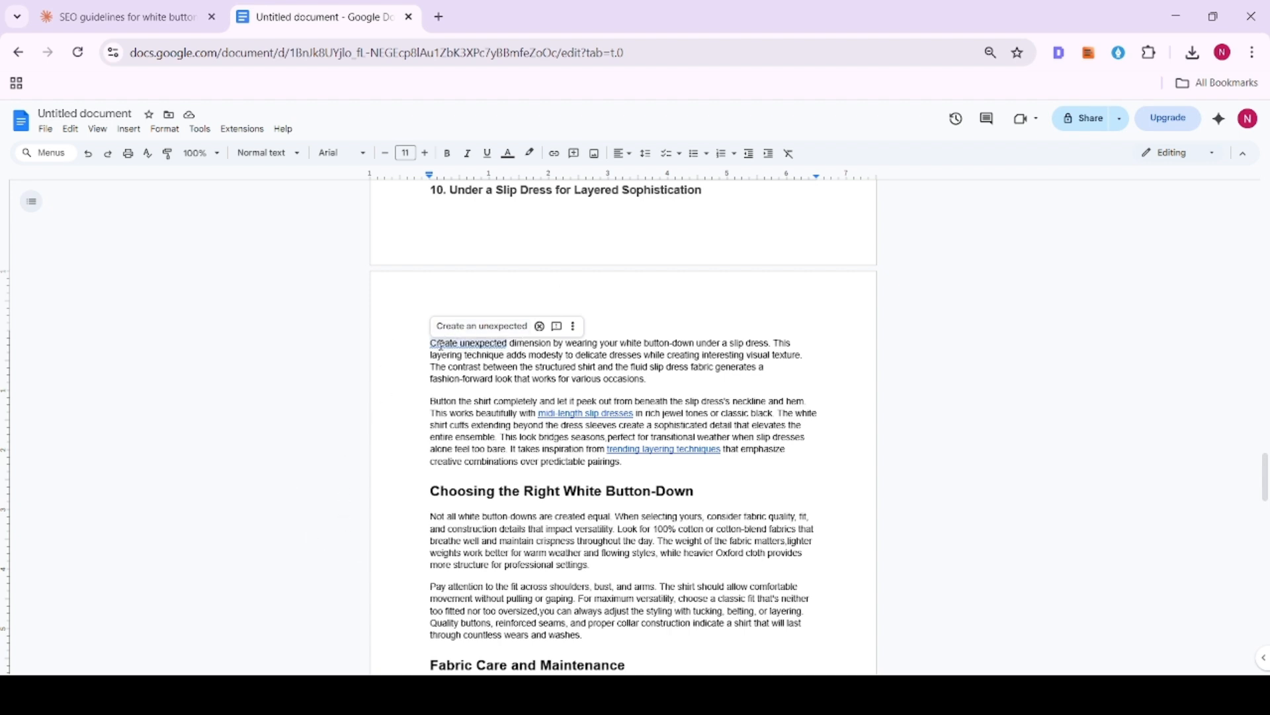
click(481, 325)
scroll(505, 402, down, 3)
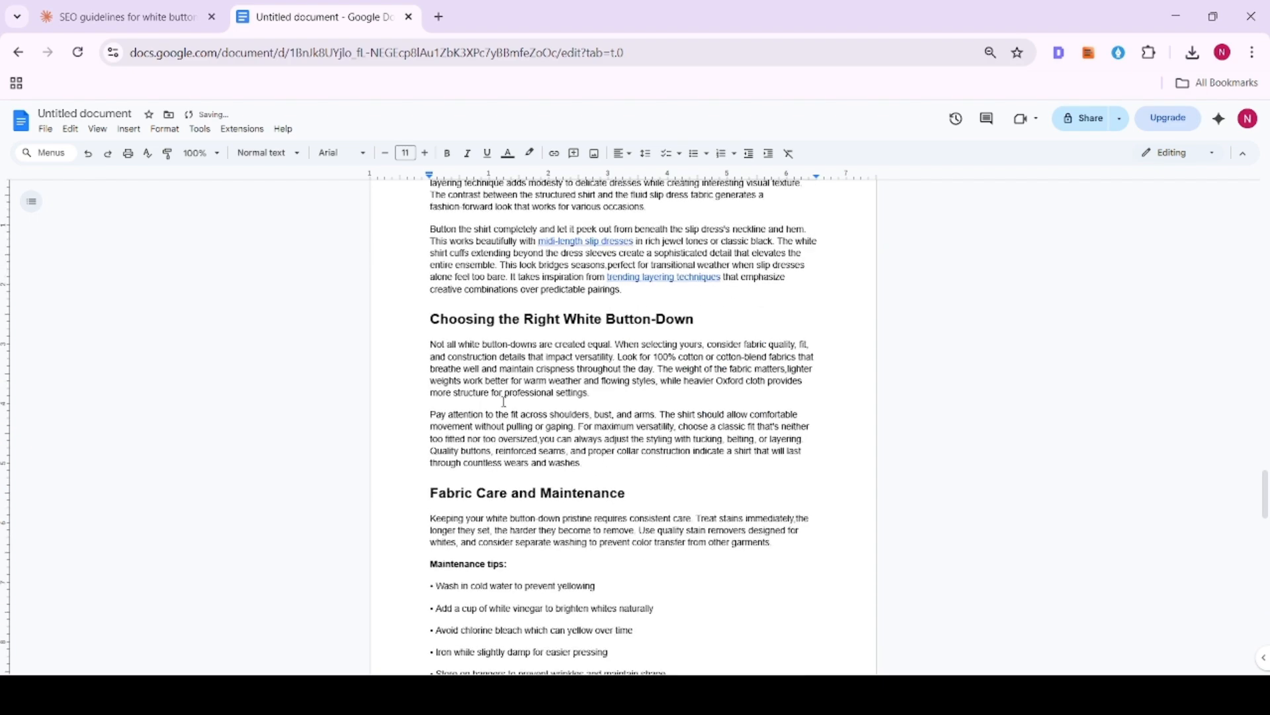
- Check the heading levels of "10 Ways to Style Your White Button-Down", "Choosing the Right White Button-Down" and "Fabric Care and Maintenance"
click(430, 320)
scroll(534, 357, up, 4)
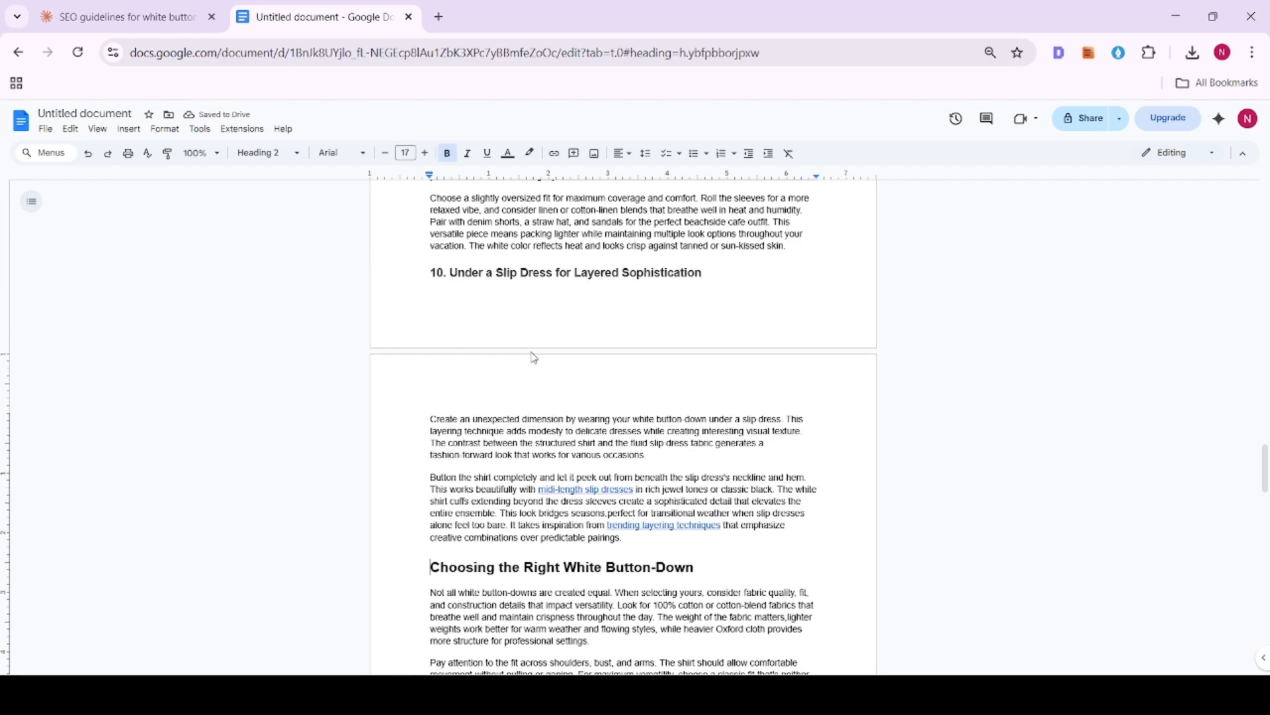
scroll(535, 358, up, 20)
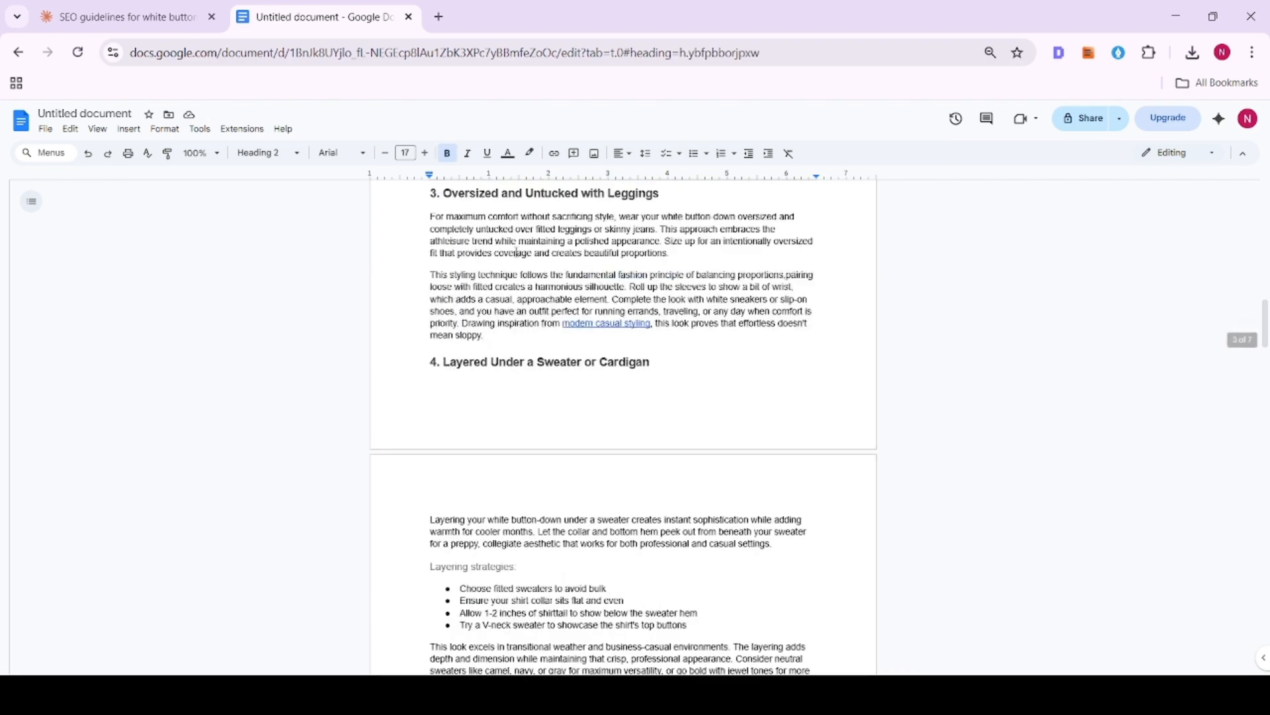
scroll(517, 252, up, 20)
drag(431, 338, 848, 337)
scroll(601, 387, down, 20)
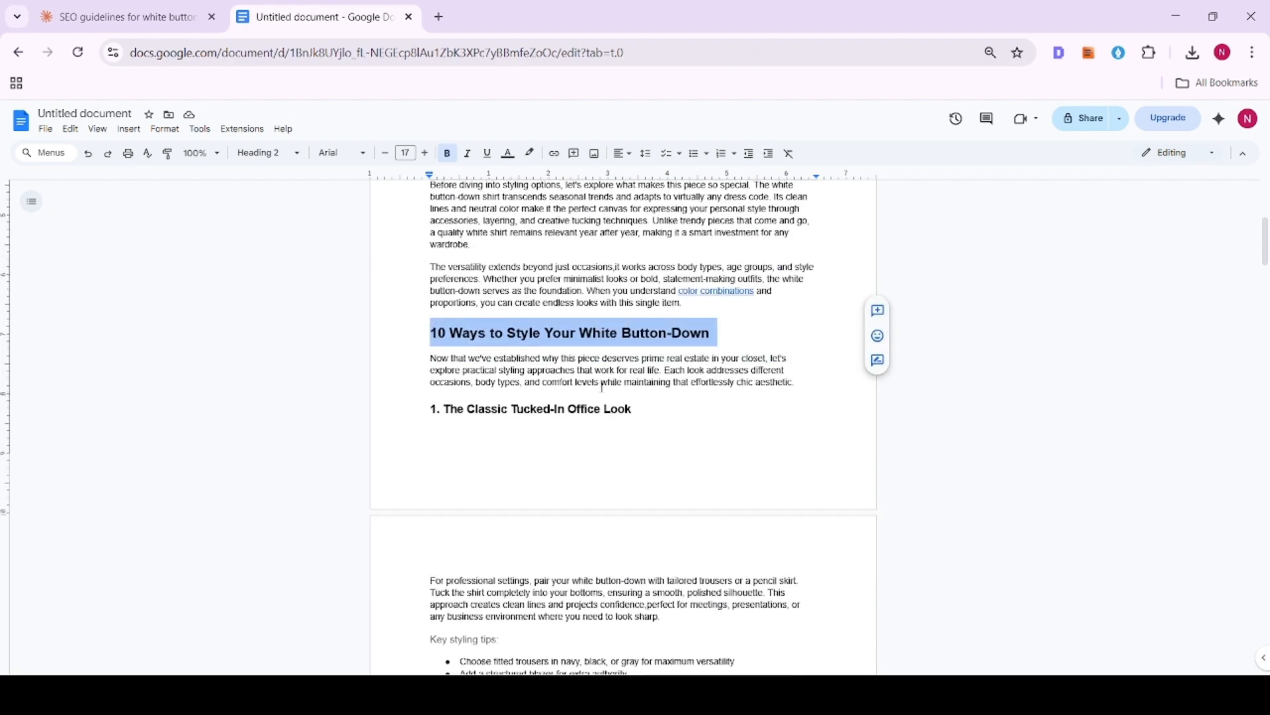
scroll(602, 387, down, 7)
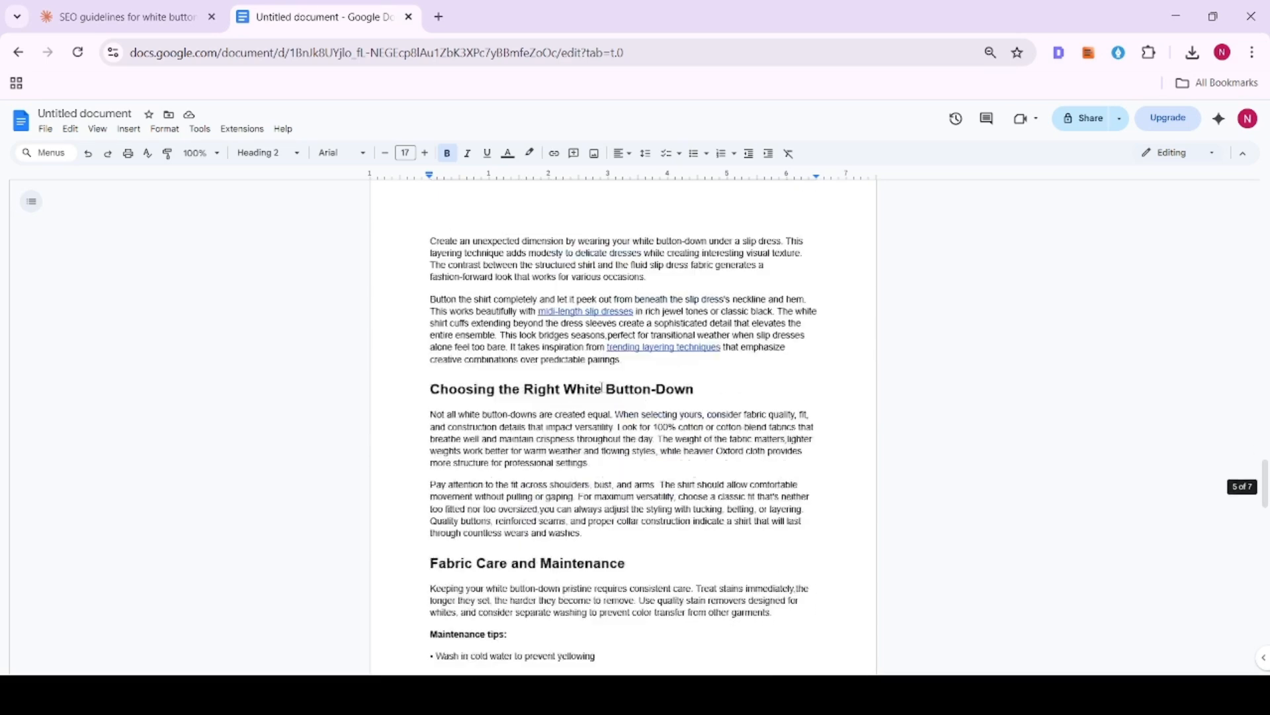
drag(410, 321, 800, 328)
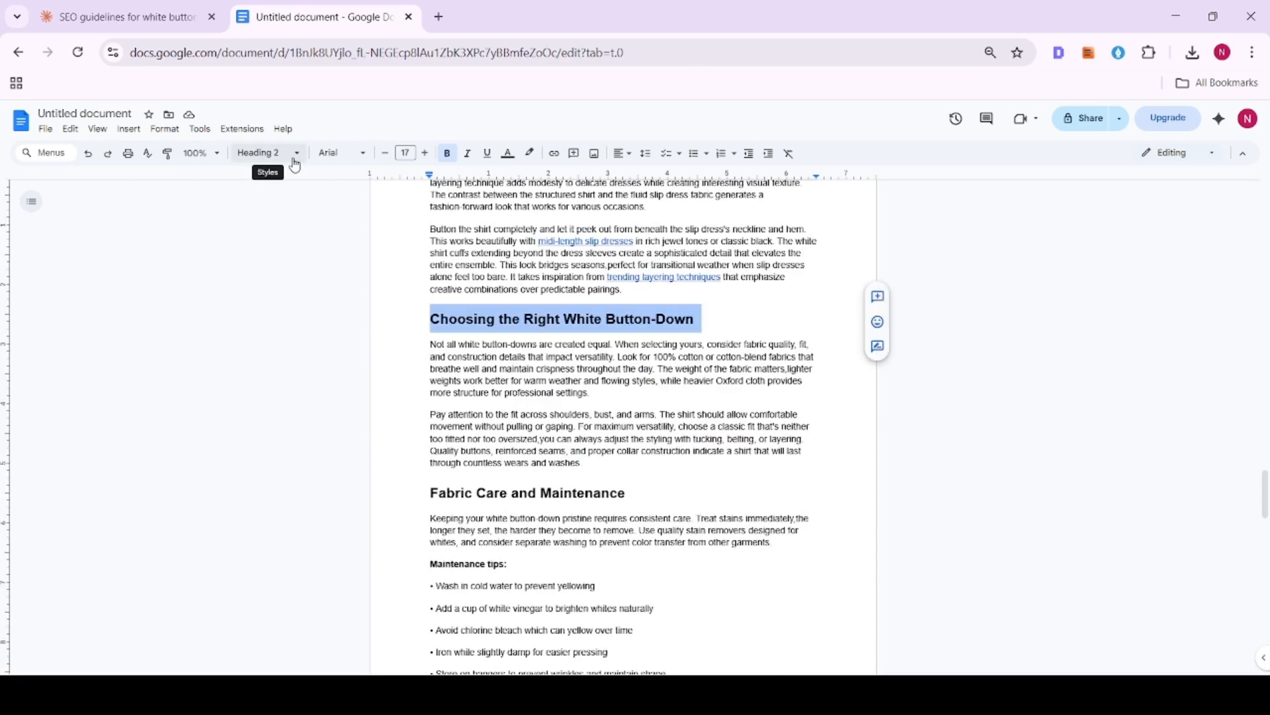
scroll(637, 384, down, 3)
drag(430, 334, 785, 336)
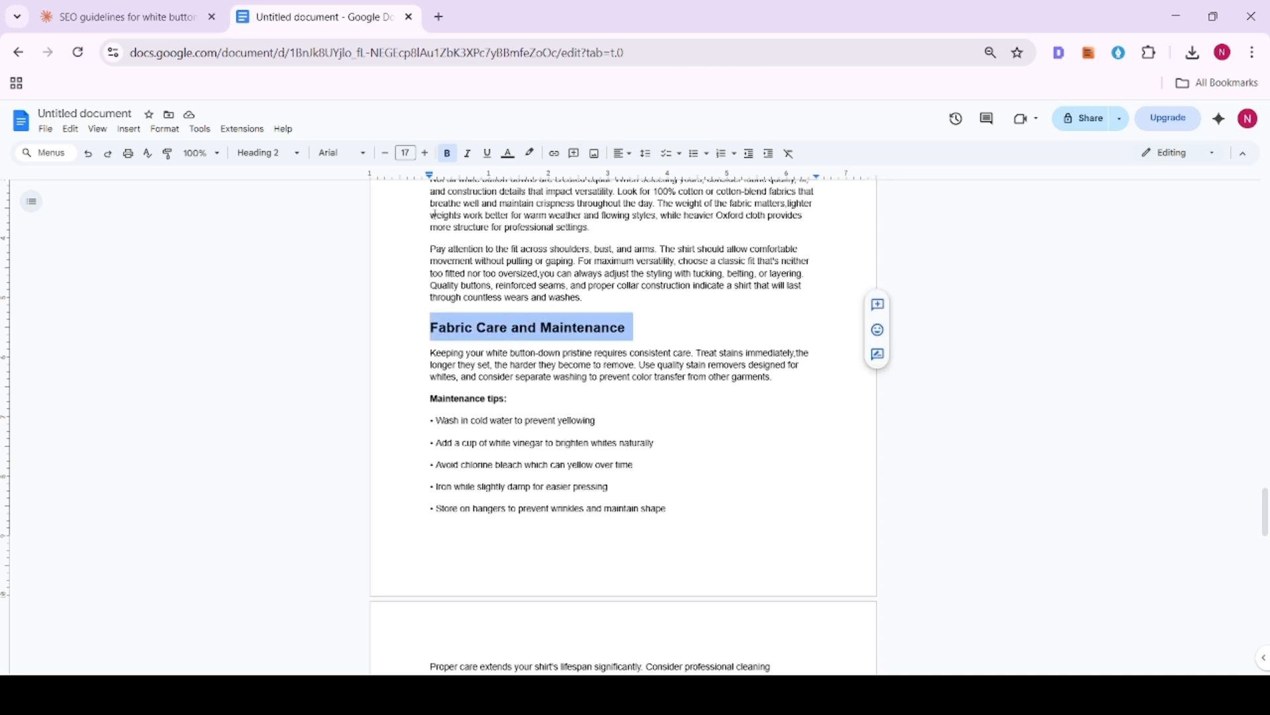
- Set the "Maintenance tips:" line to Heading 3 and convert the five lines beneath it into a bulleted list
drag(421, 399, 538, 397)
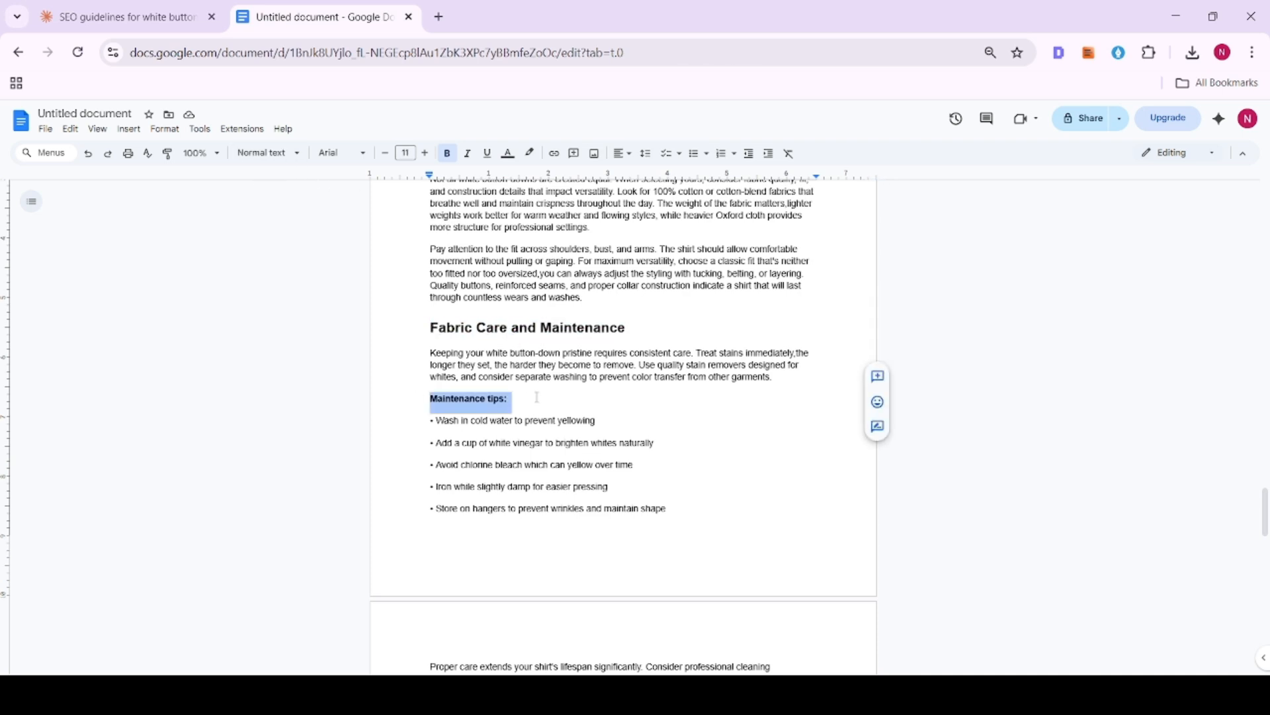
click(280, 157)
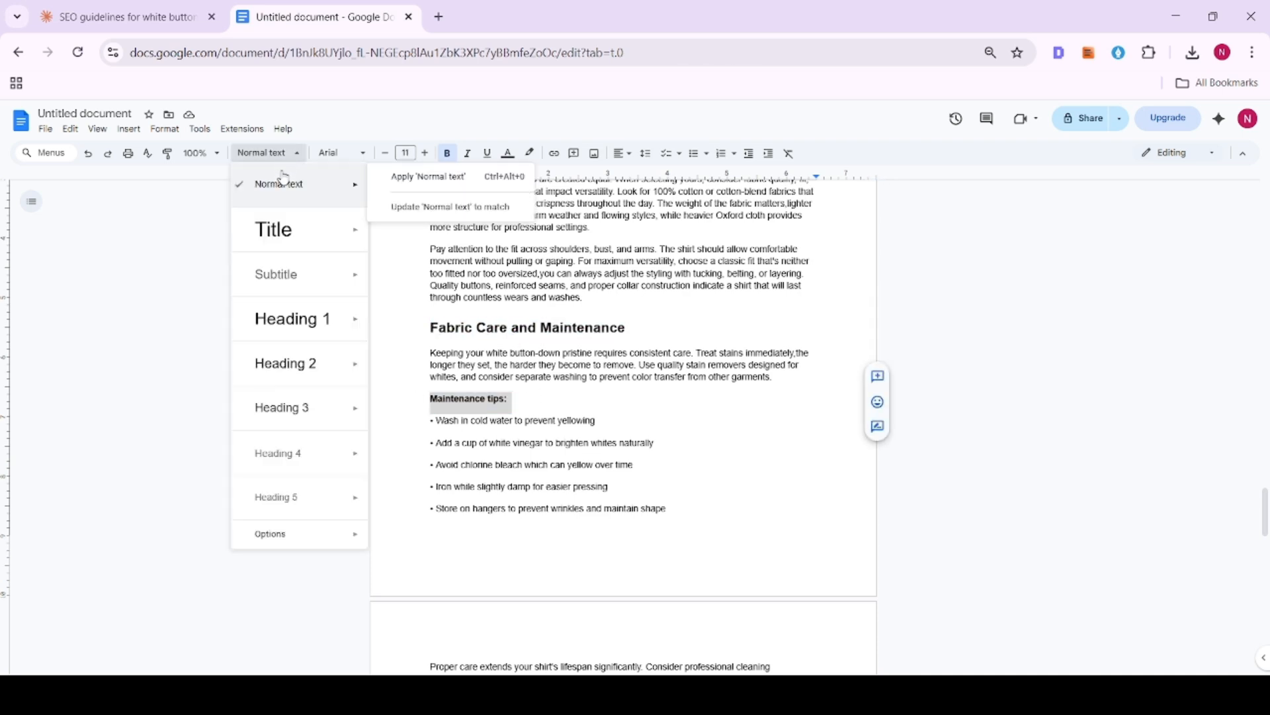
click(300, 407)
scroll(598, 424, down, 1)
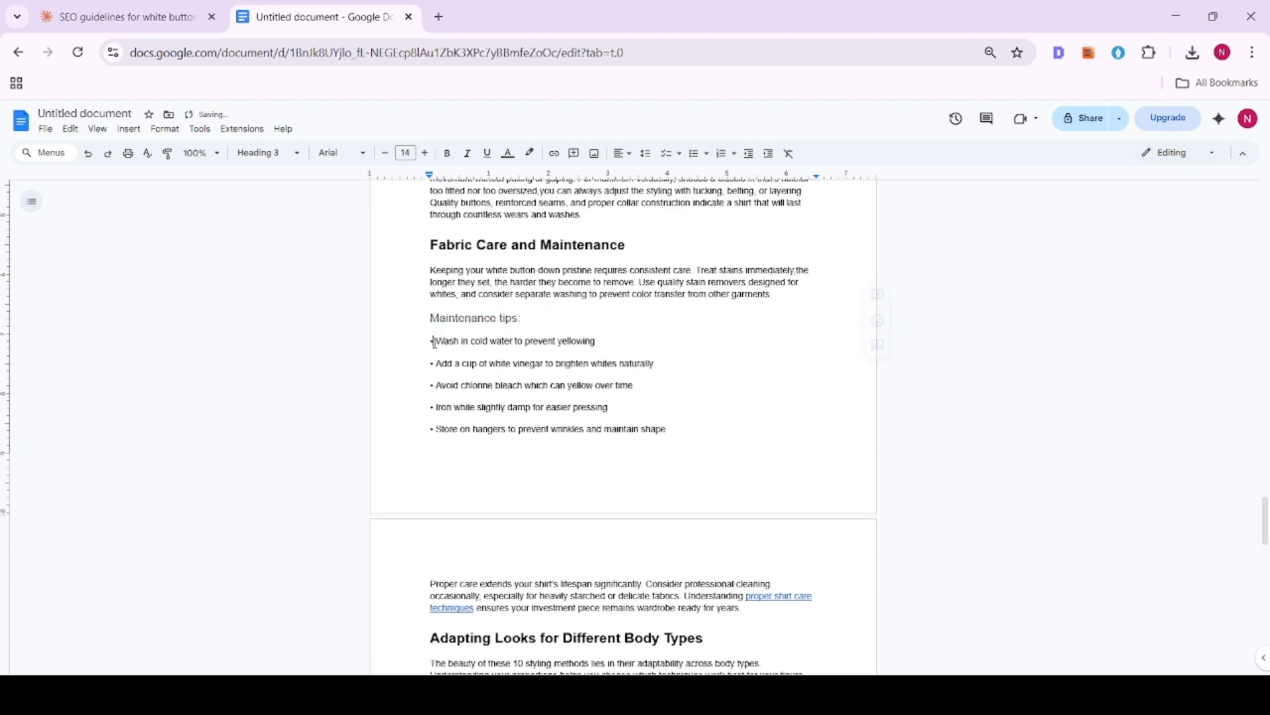
drag(432, 340, 695, 428)
click(695, 157)
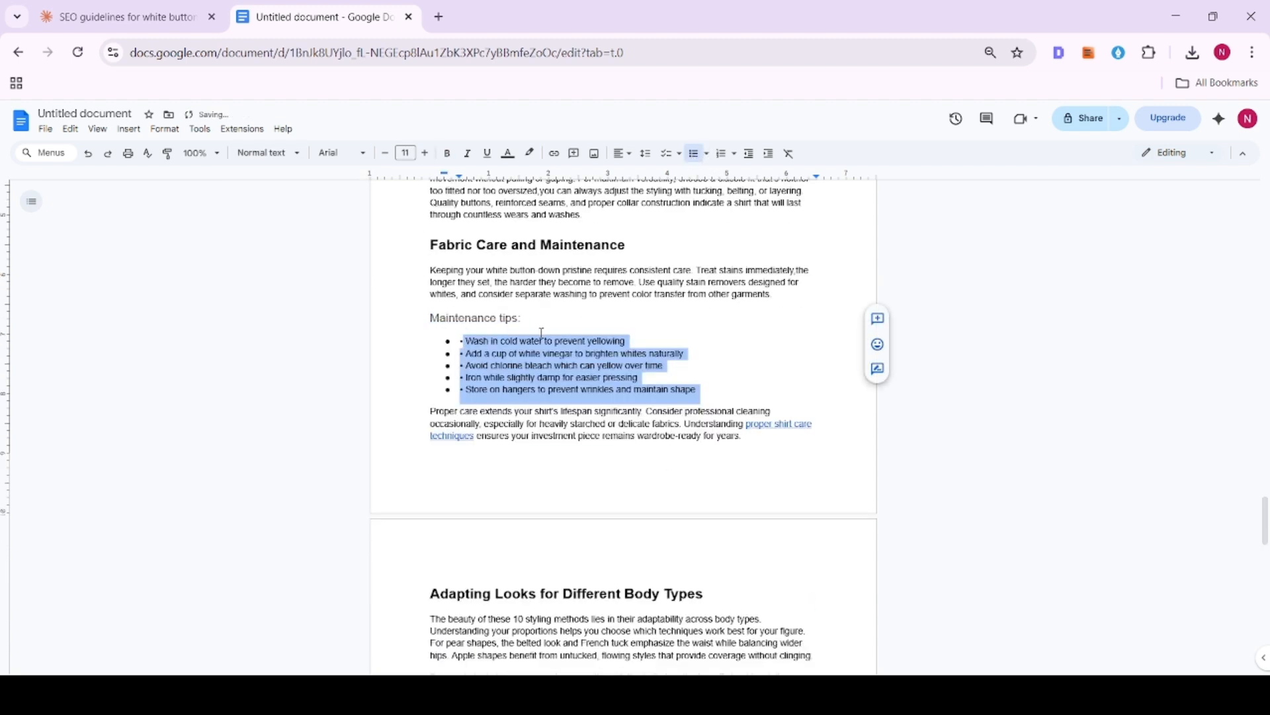
- Remove the duplicate typed bullet characters from the five list items under "Maintenance tips:"
drag(540, 331, 466, 339)
click(466, 341)
key(BackSpace)
key(BackSpace)
click(467, 354)
key(BackSpace)
key(BackSpace)
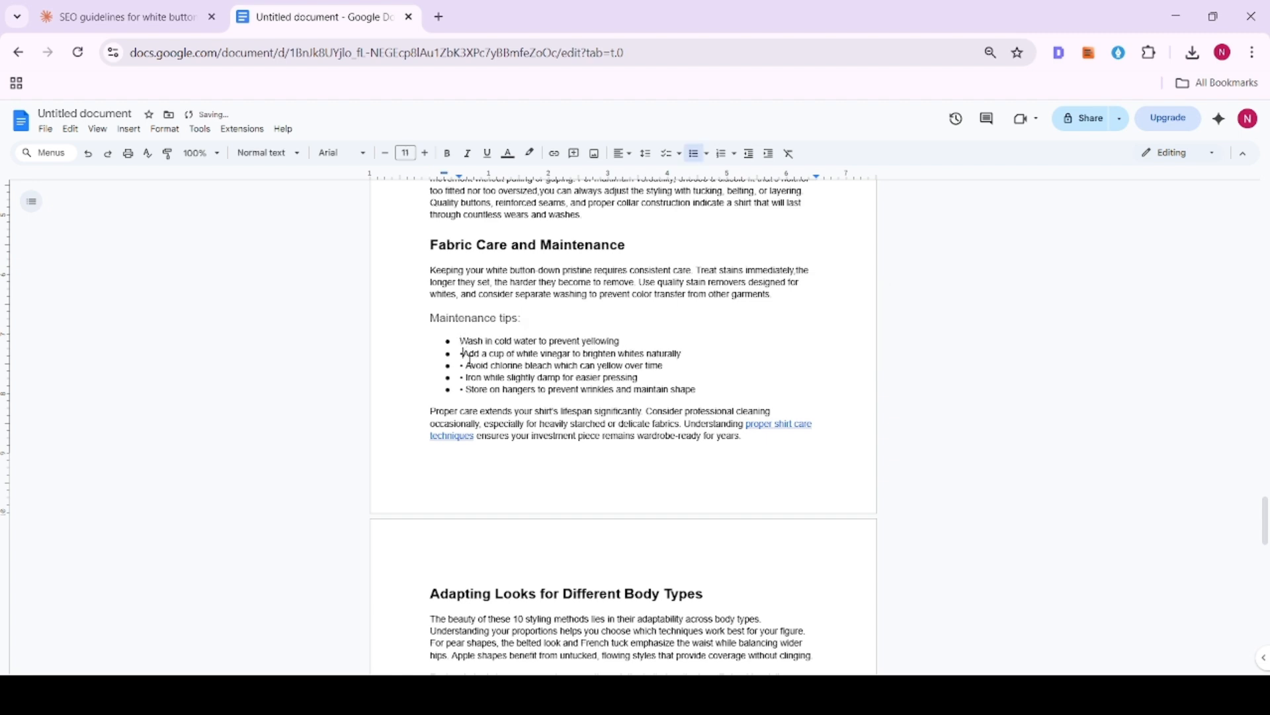
click(467, 366)
key(BackSpace)
key(BackSpace)
key(BackSpace)
key(BackSpace)
key(BackSpace)
key(BackSpace)
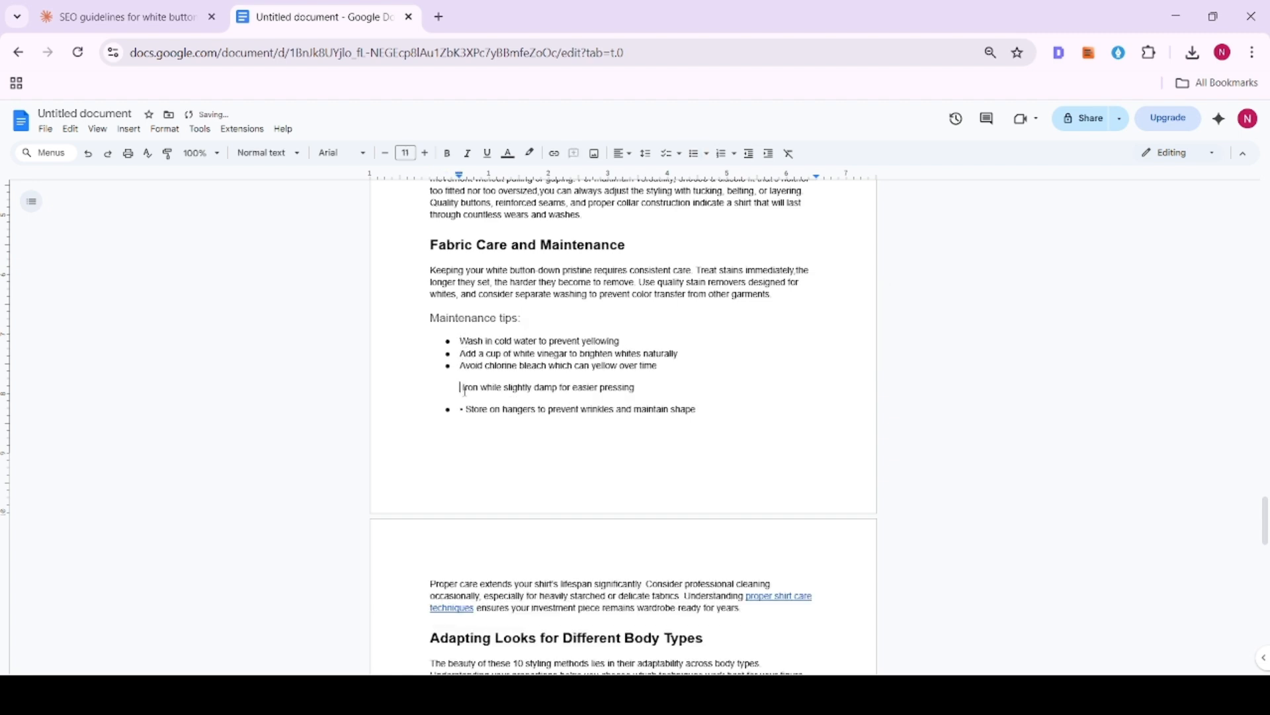
key(Return)
click(463, 390)
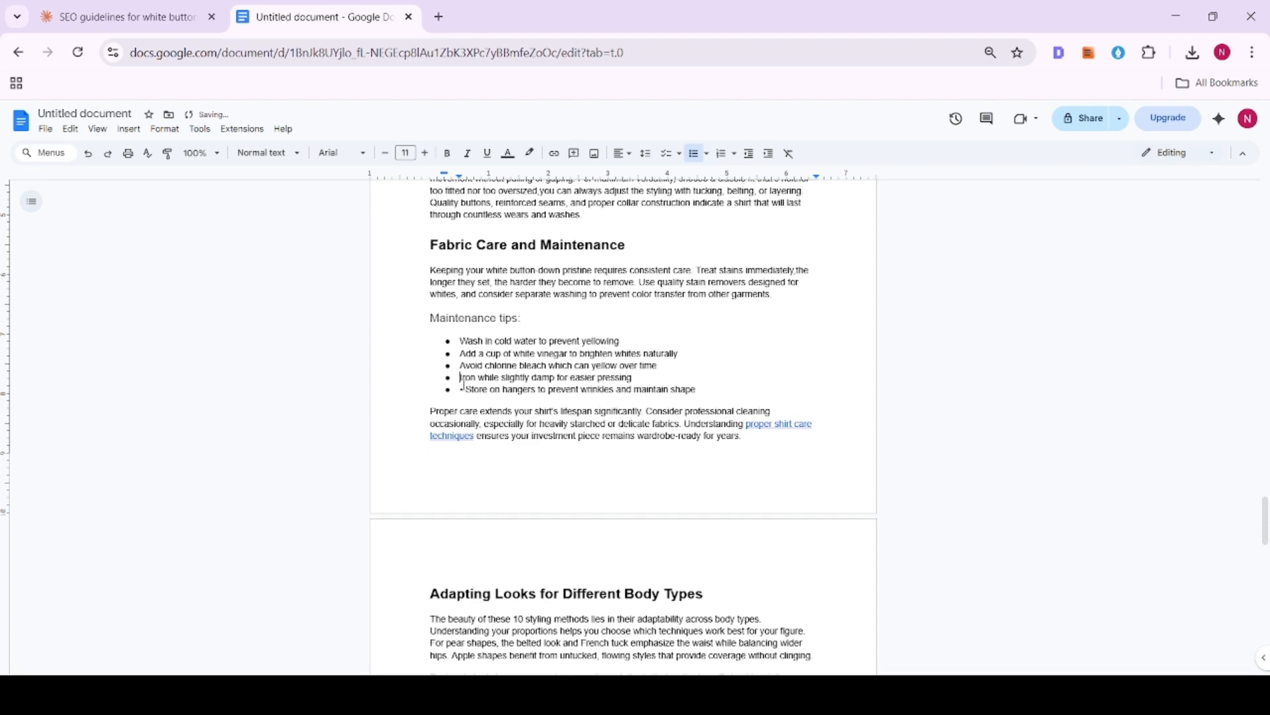
key(BackSpace)
key(BackSpace)
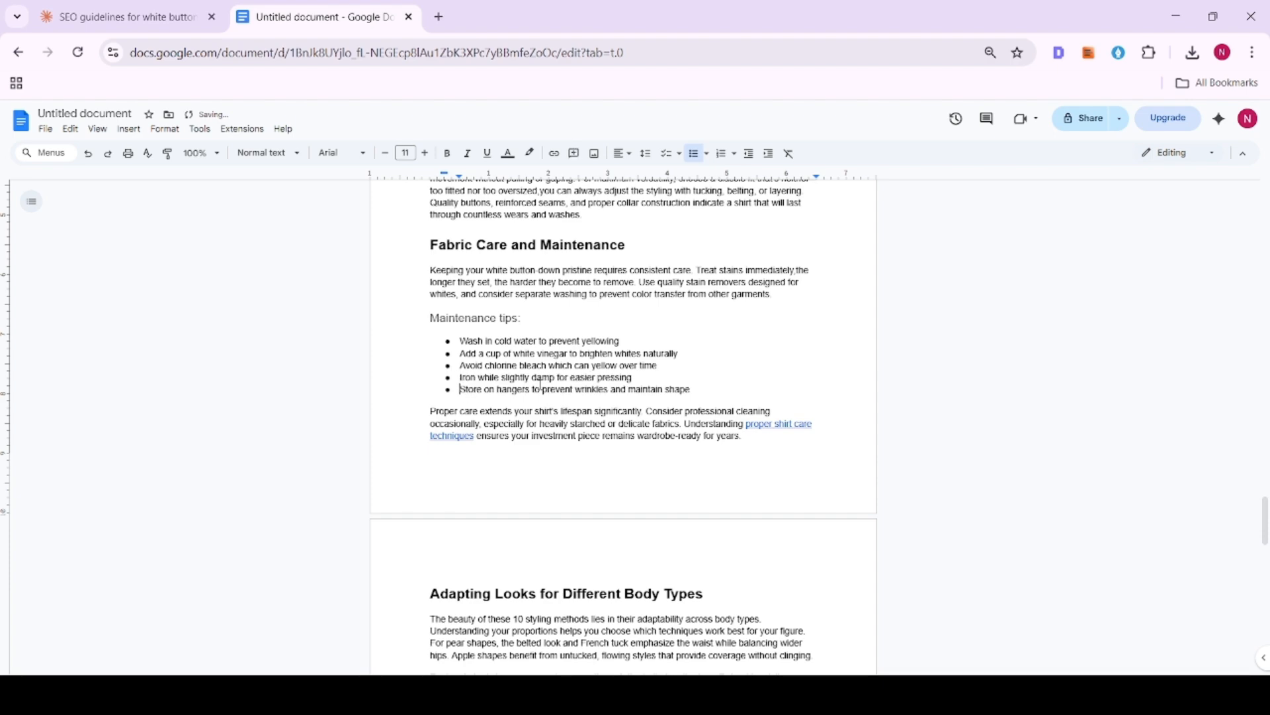
- Check the heading levels of the remaining sections, from "Adapting Looks for Different Body Types" through "Final Thoughts"
scroll(549, 385, down, 2)
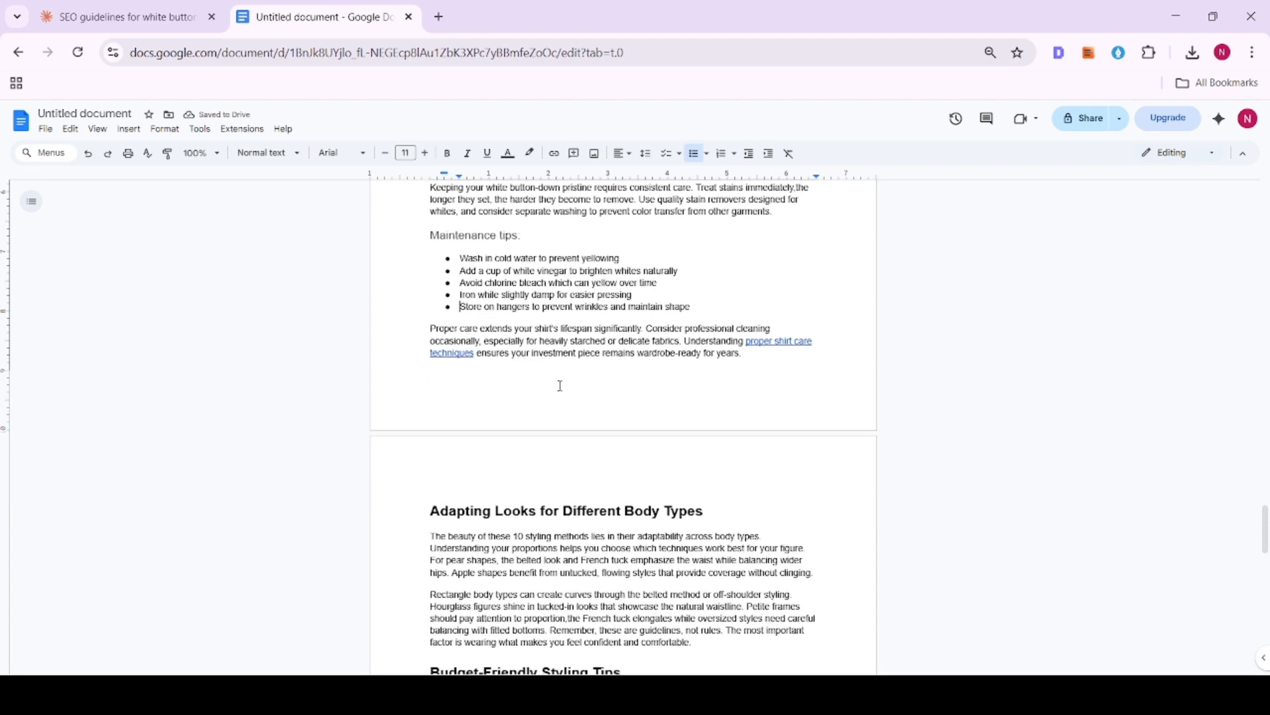
scroll(560, 385, down, 2)
scroll(559, 385, down, 2)
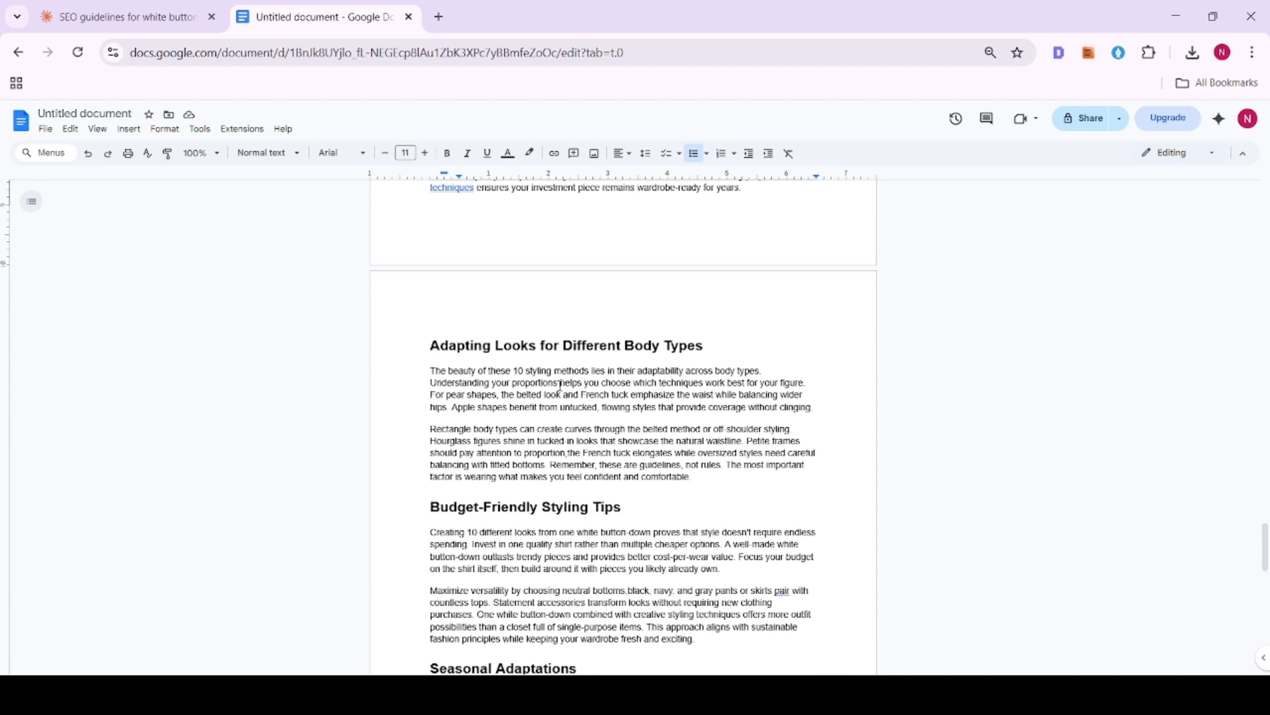
drag(411, 349, 831, 348)
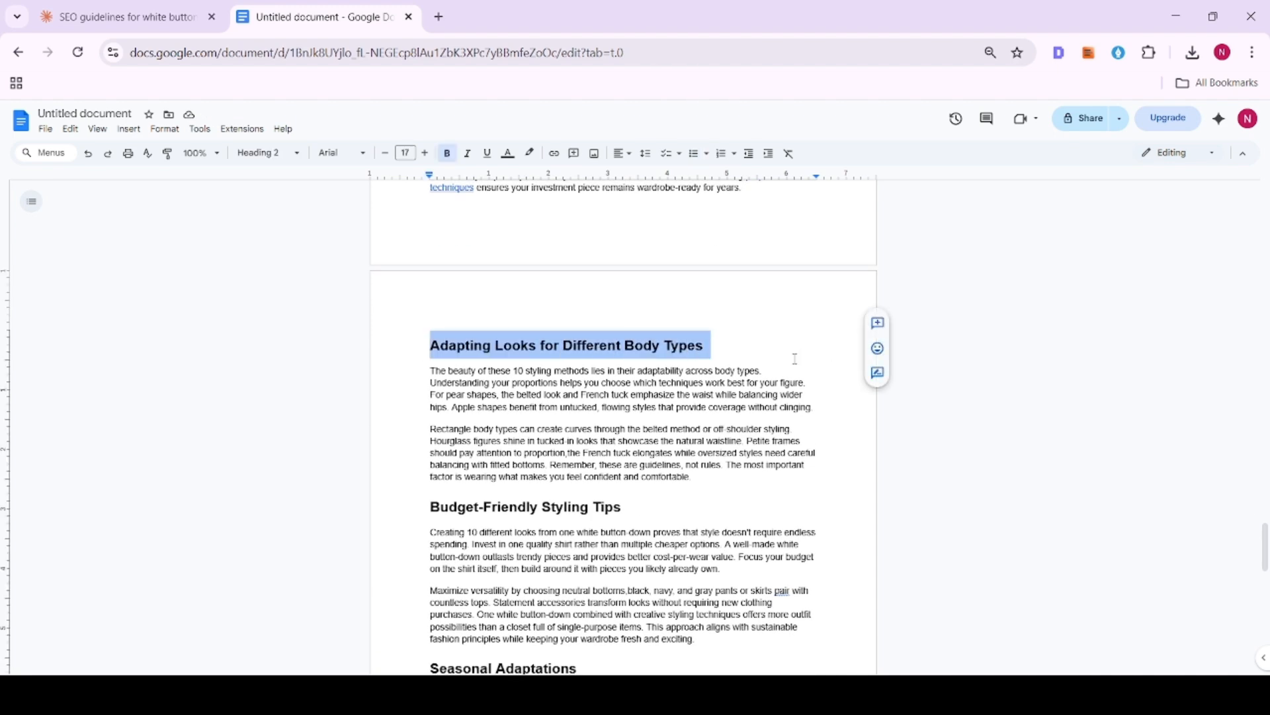
scroll(516, 358, down, 4)
click(437, 343)
scroll(489, 384, down, 2)
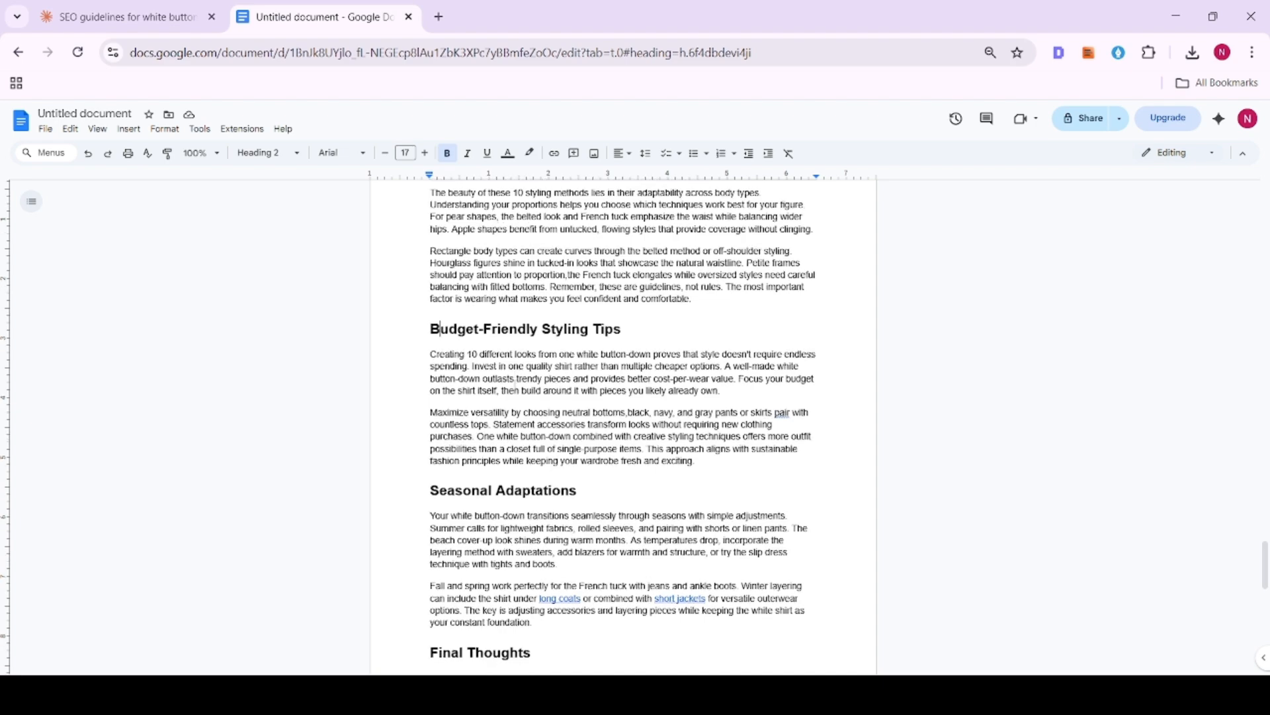
click(514, 421)
scroll(514, 420, down, 3)
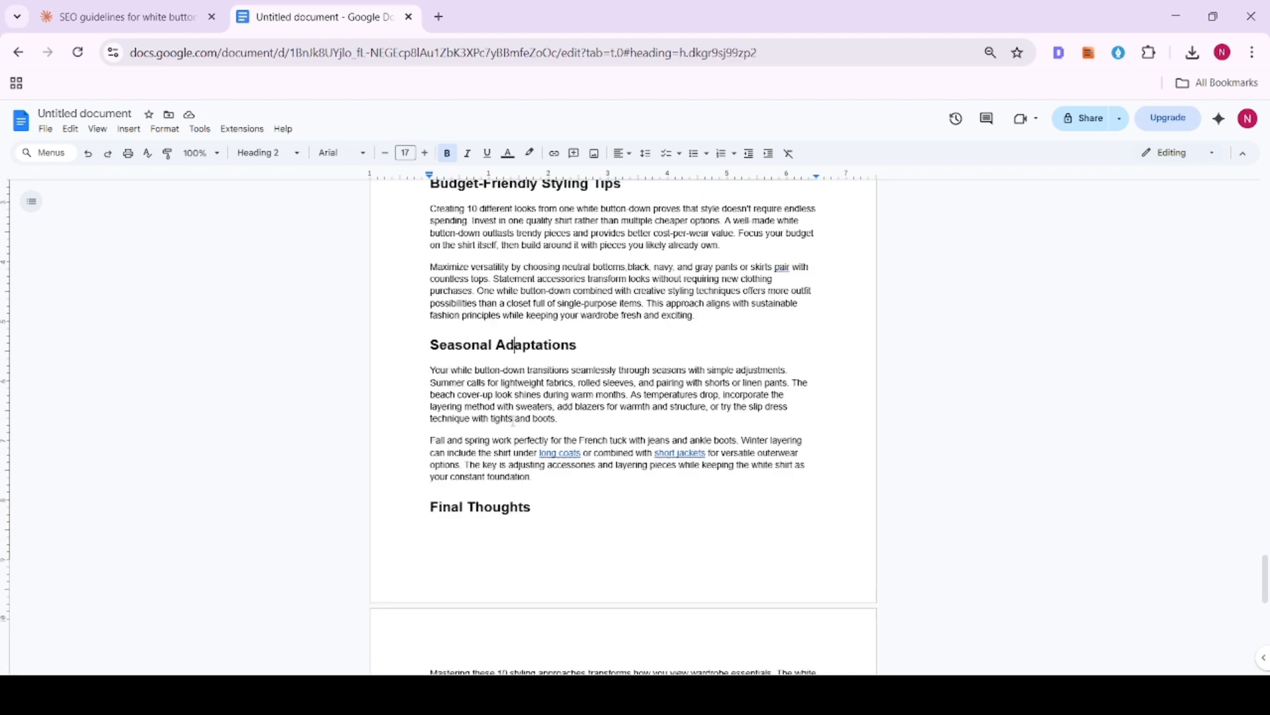
click(495, 418)
scroll(498, 422, down, 4)
- Review the article from its beginning, examining the length and content of the introductory paragraphs under the title
scroll(649, 468, up, 20)
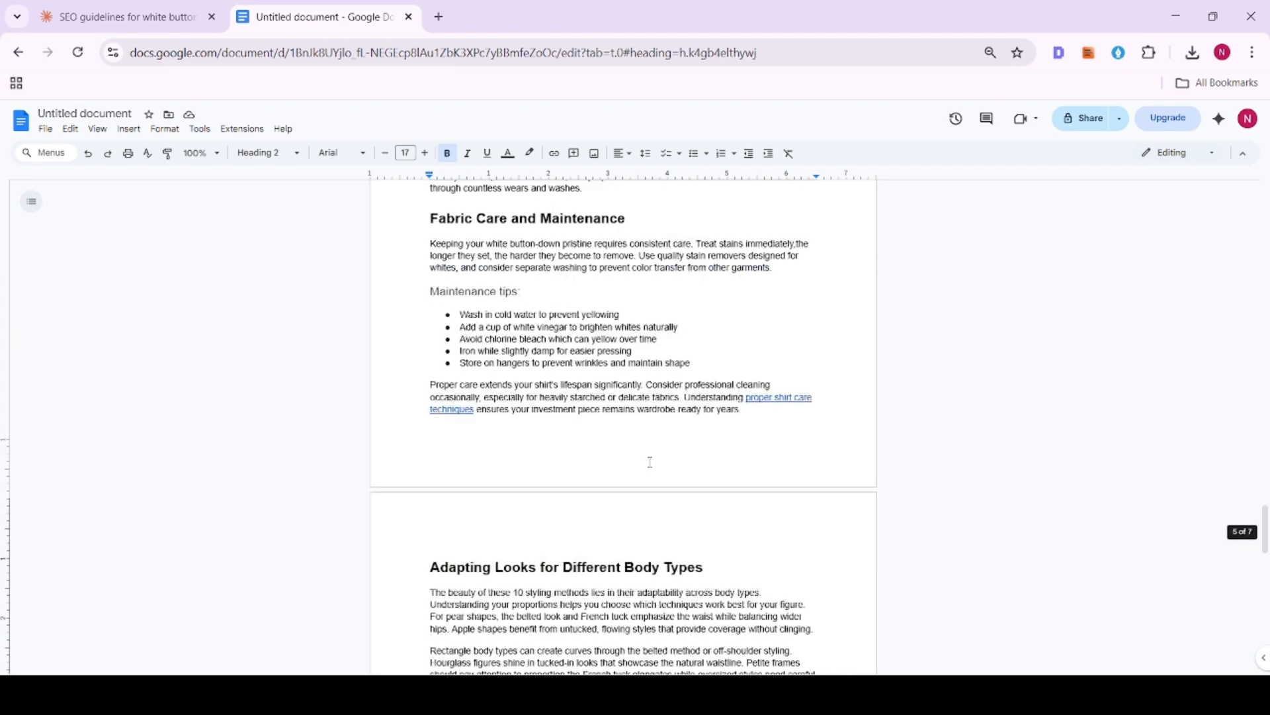
scroll(660, 448, up, 20)
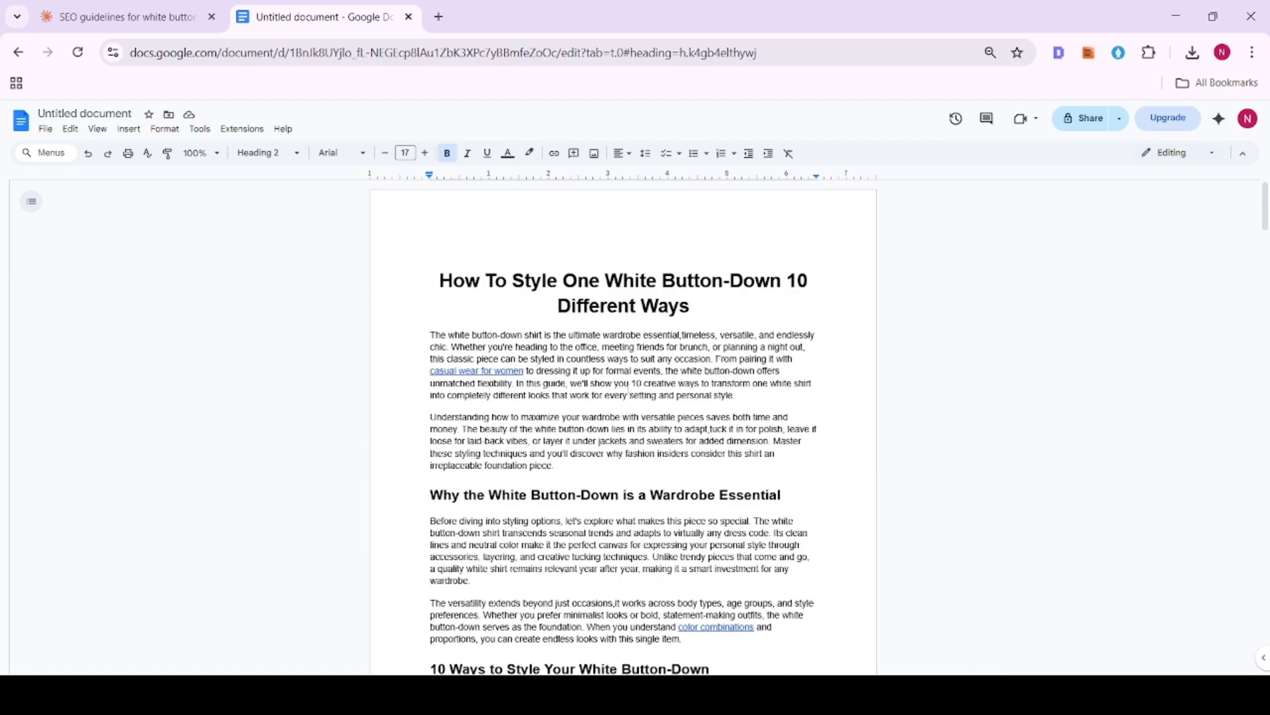
scroll(659, 452, down, 3)
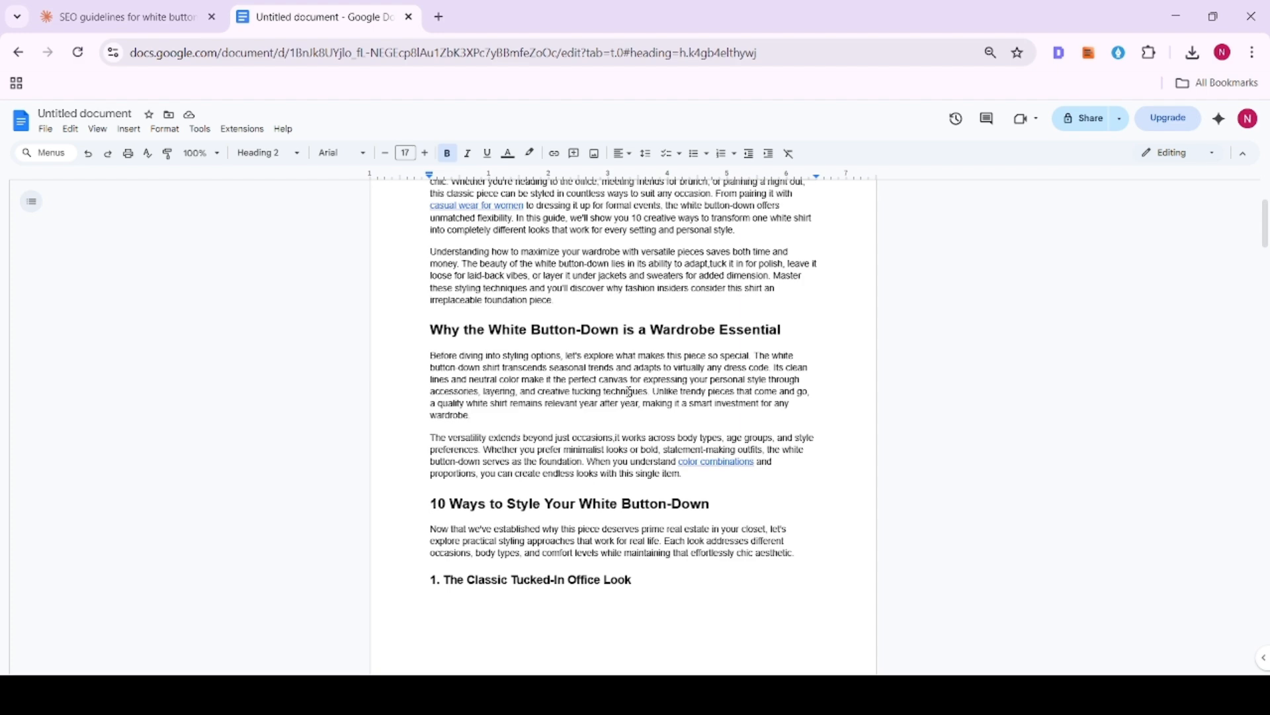
scroll(629, 391, down, 2)
scroll(601, 340, up, 4)
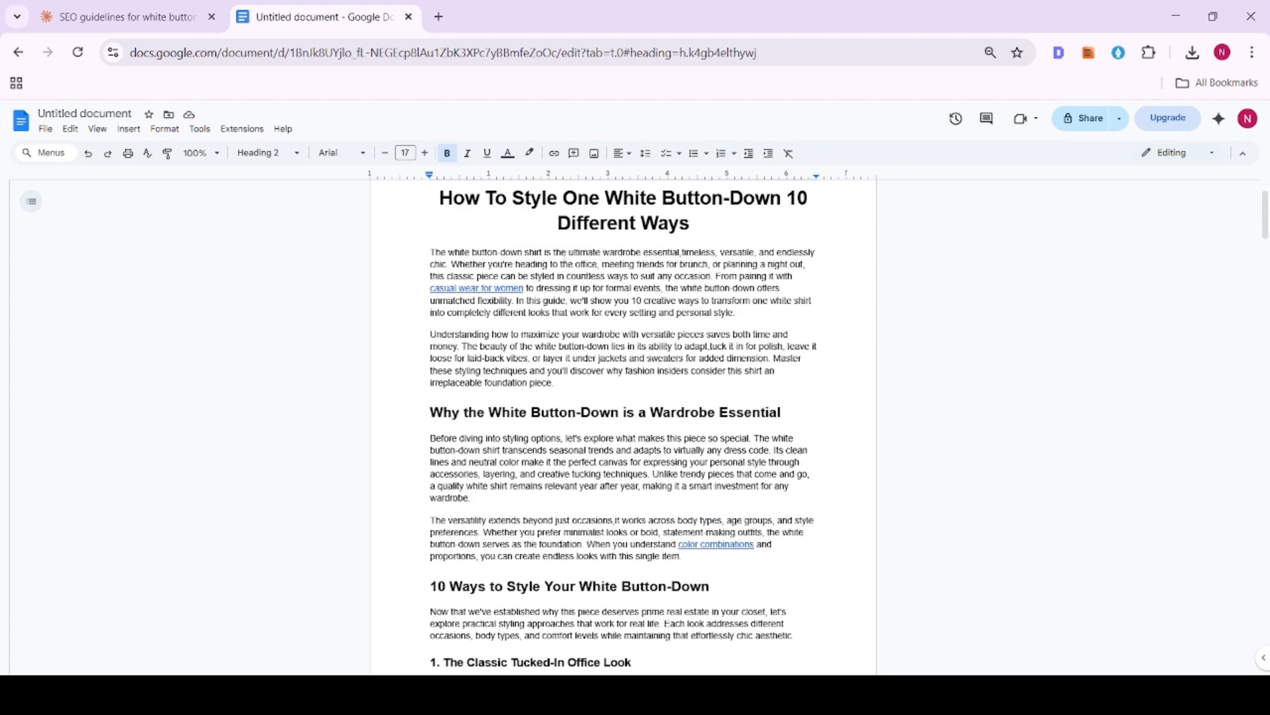
drag(526, 255, 595, 276)
click(597, 334)
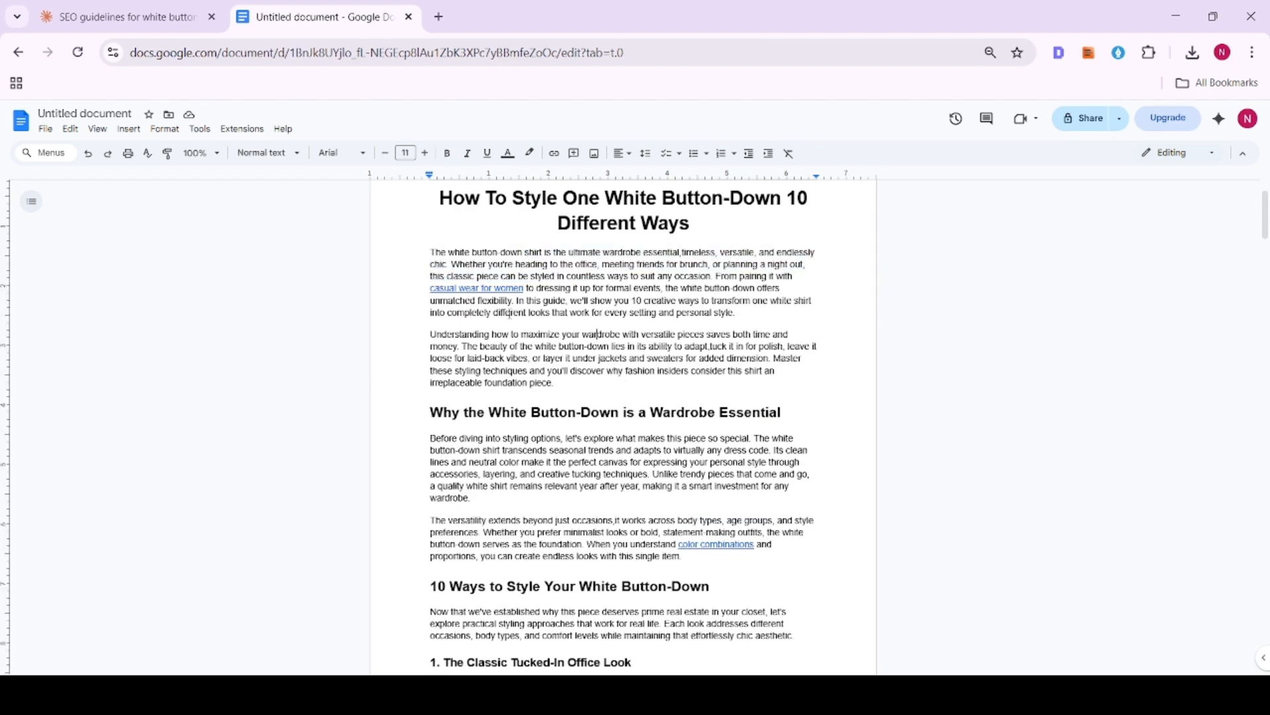
click(590, 289)
drag(435, 252, 777, 338)
- Delete the second introductory paragraph, which begins "Understanding how to maximize your wardrobe"
click(705, 334)
drag(430, 334, 698, 379)
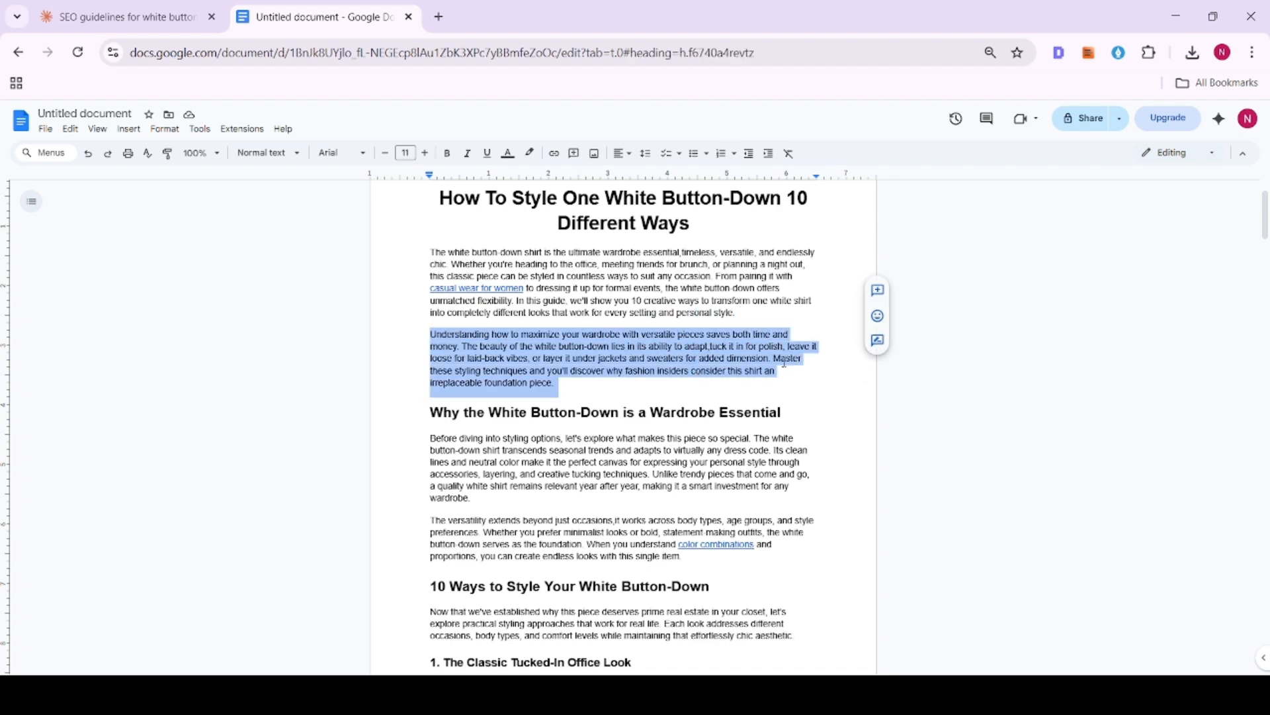
key(BackSpace)
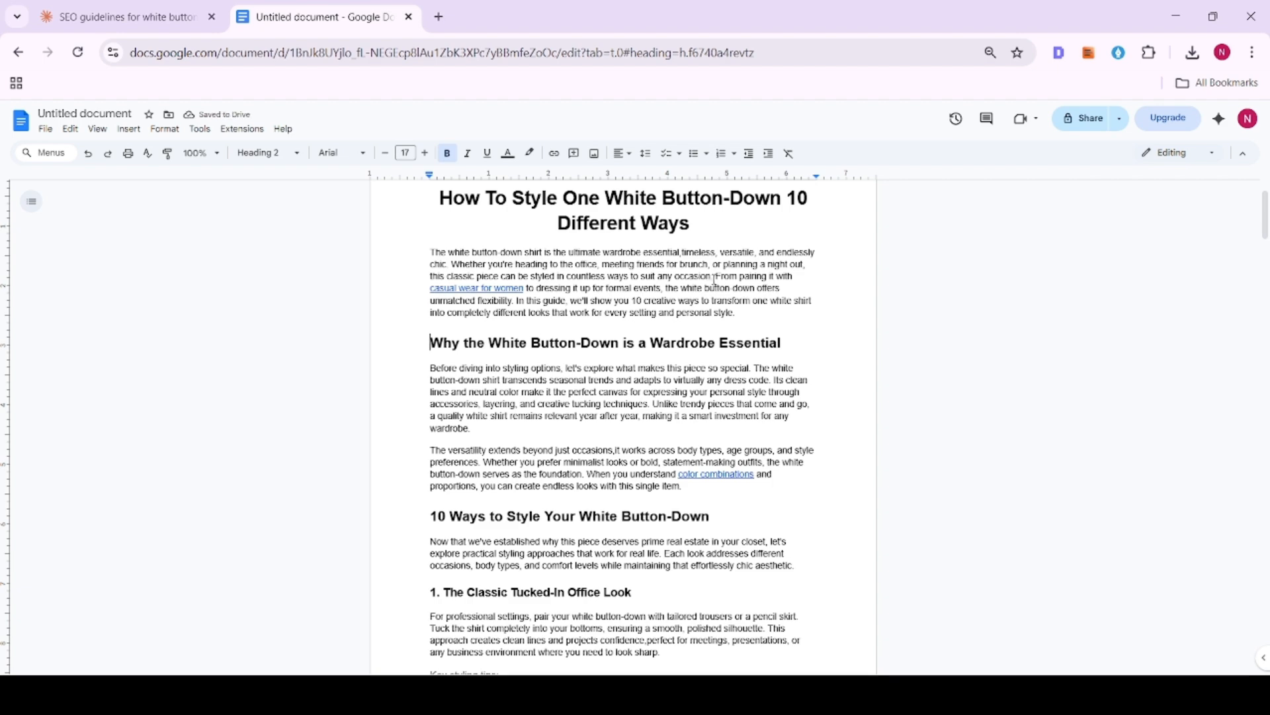
- Split the introduction before "From pairing it with" and delete the "Before diving into styling options" sentence that opens the next section
click(714, 277)
key(Return)
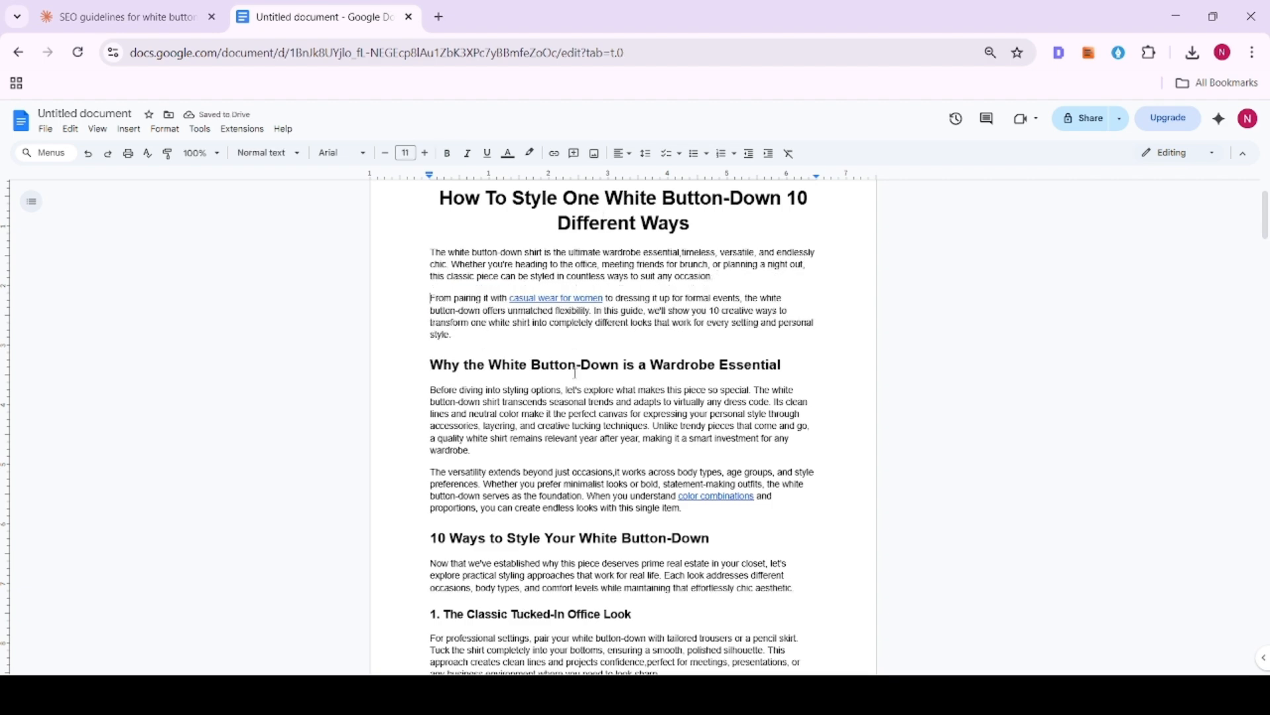
scroll(546, 339, down, 1)
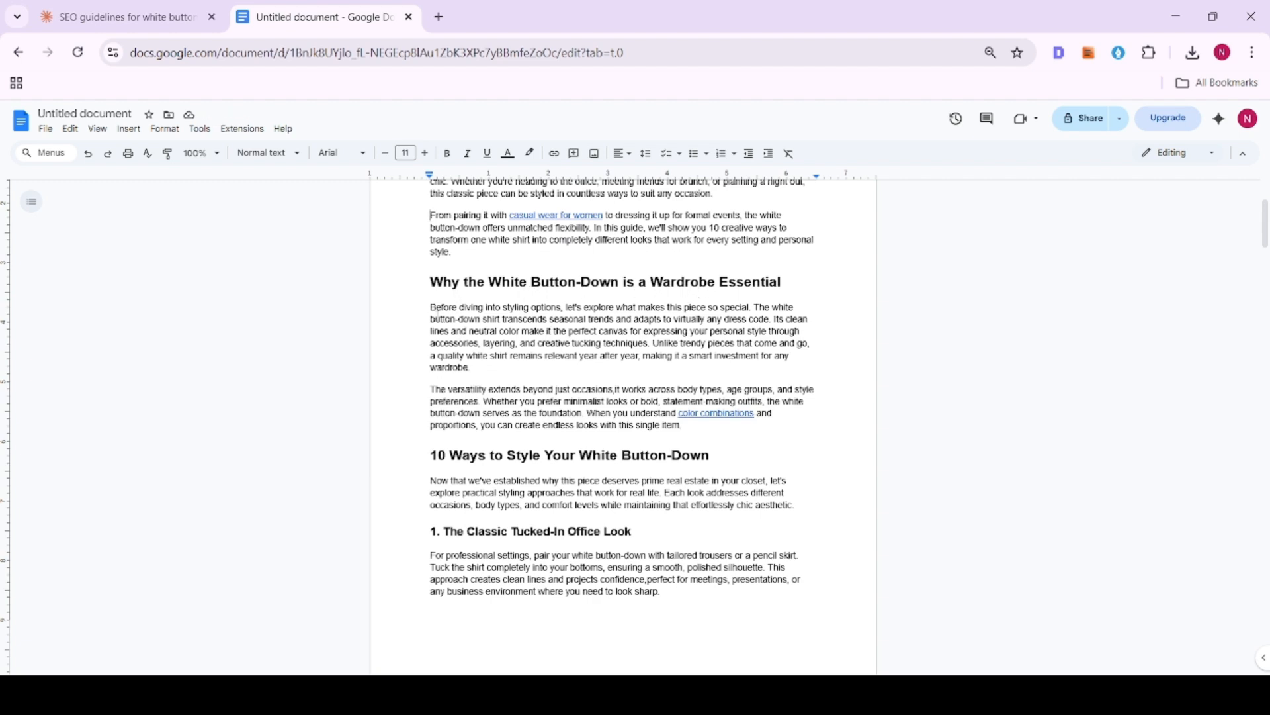
drag(461, 306, 495, 305)
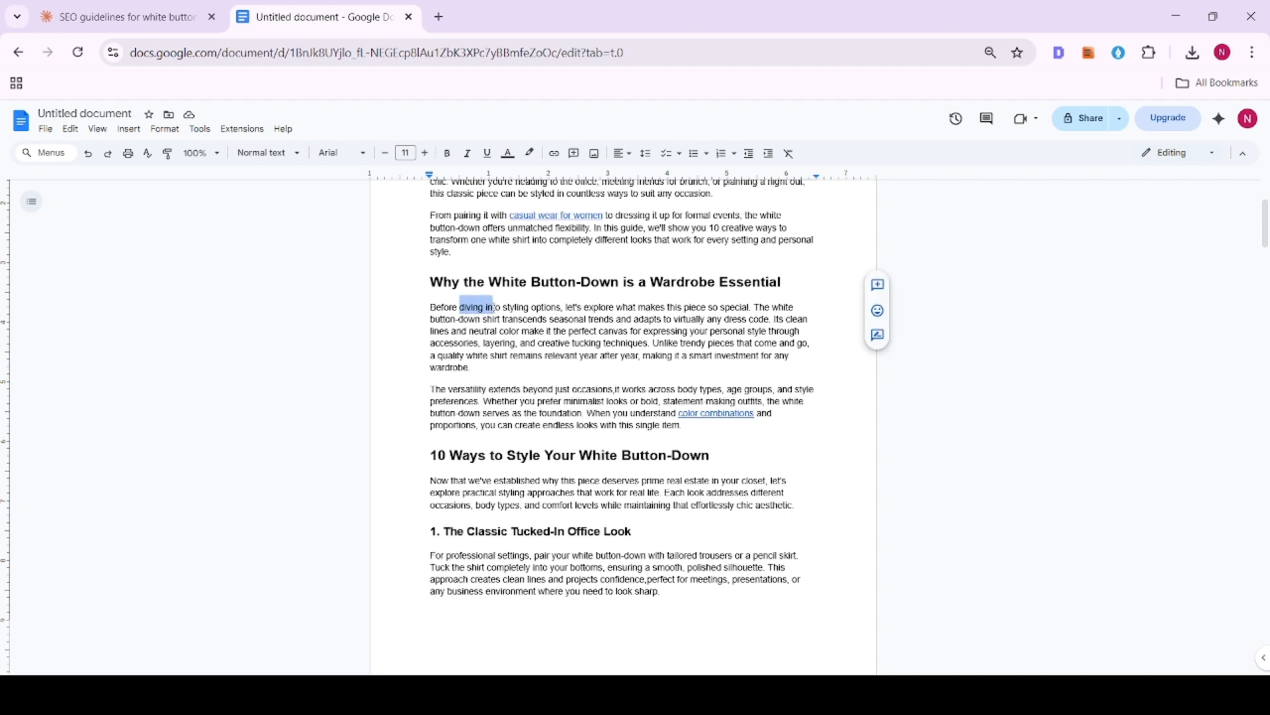
drag(588, 305, 645, 306)
click(670, 309)
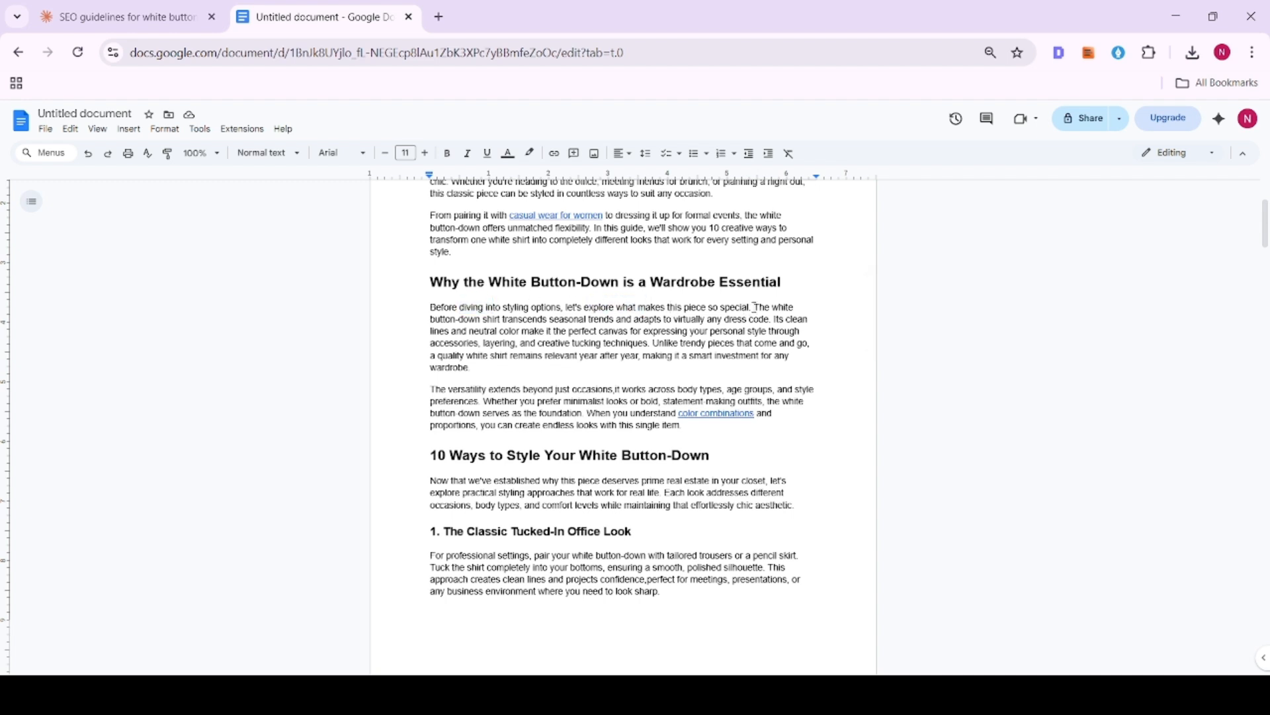
drag(755, 307, 410, 307)
key(BackSpace)
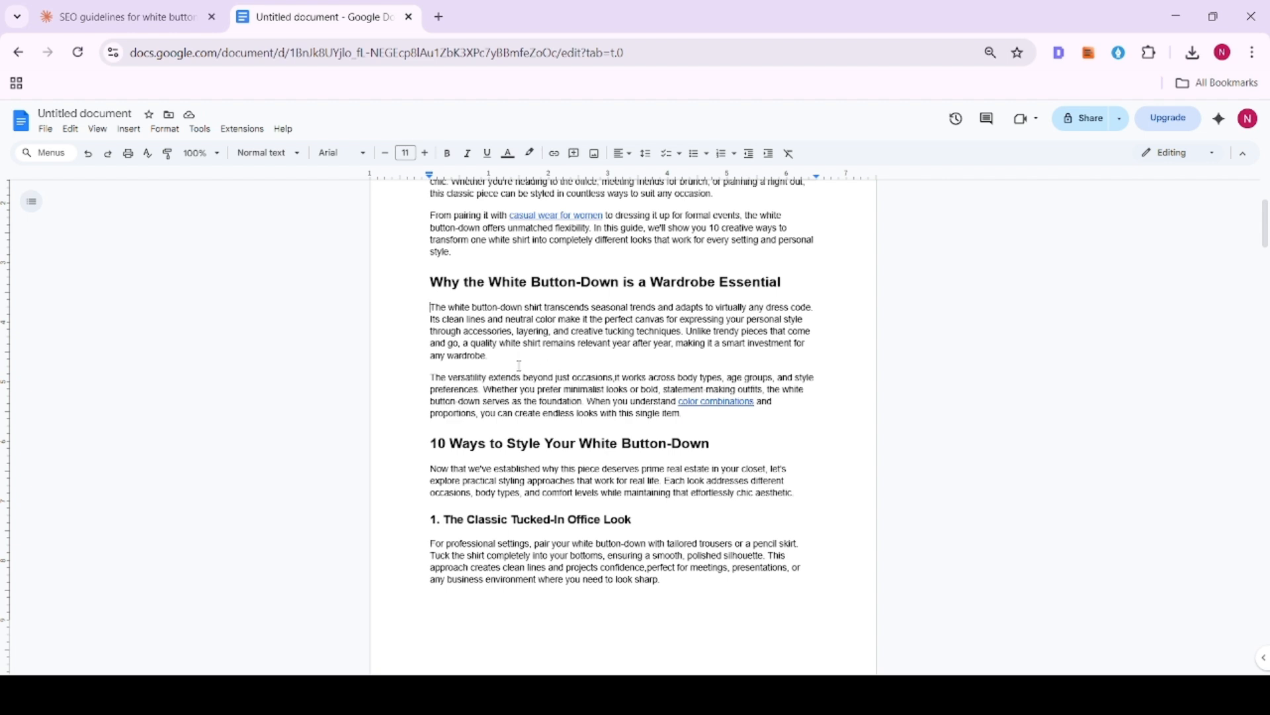
- Examine the "The versatility extends" paragraph and check where the "color combinations" and "casual wear for women" links lead
drag(435, 377, 662, 400)
click(662, 401)
drag(588, 403, 690, 404)
click(701, 419)
click(706, 403)
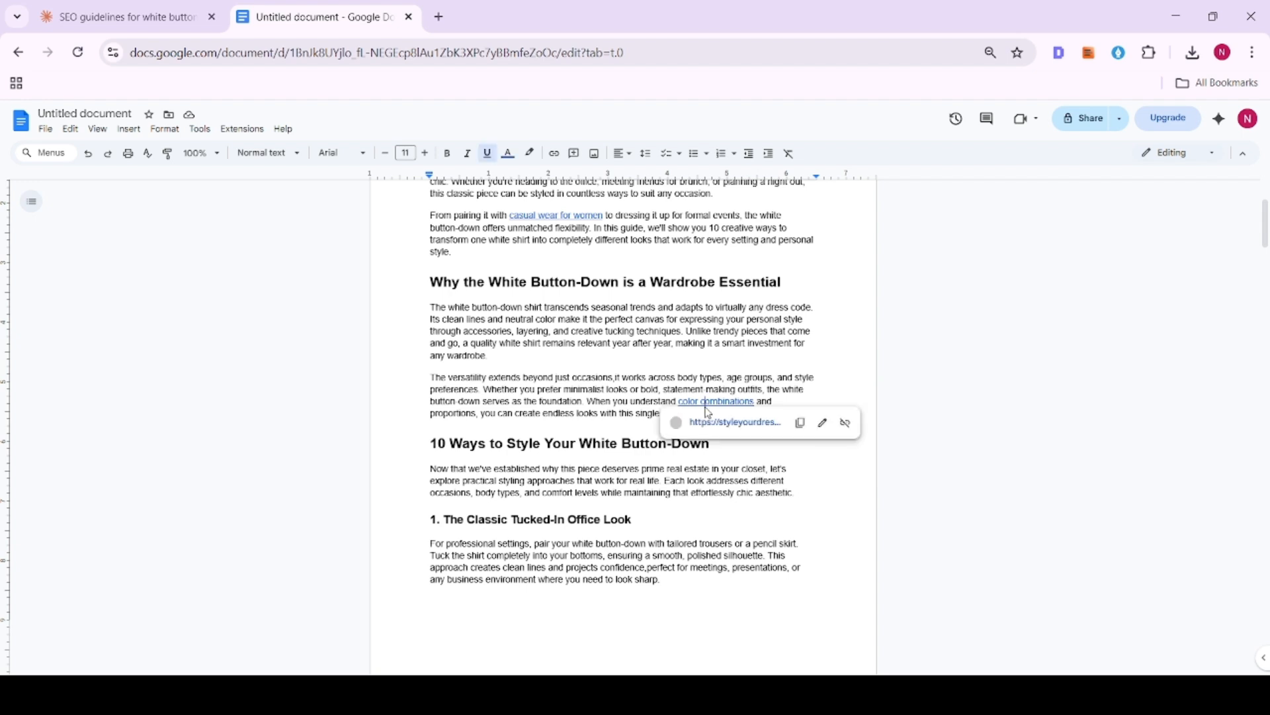
click(645, 414)
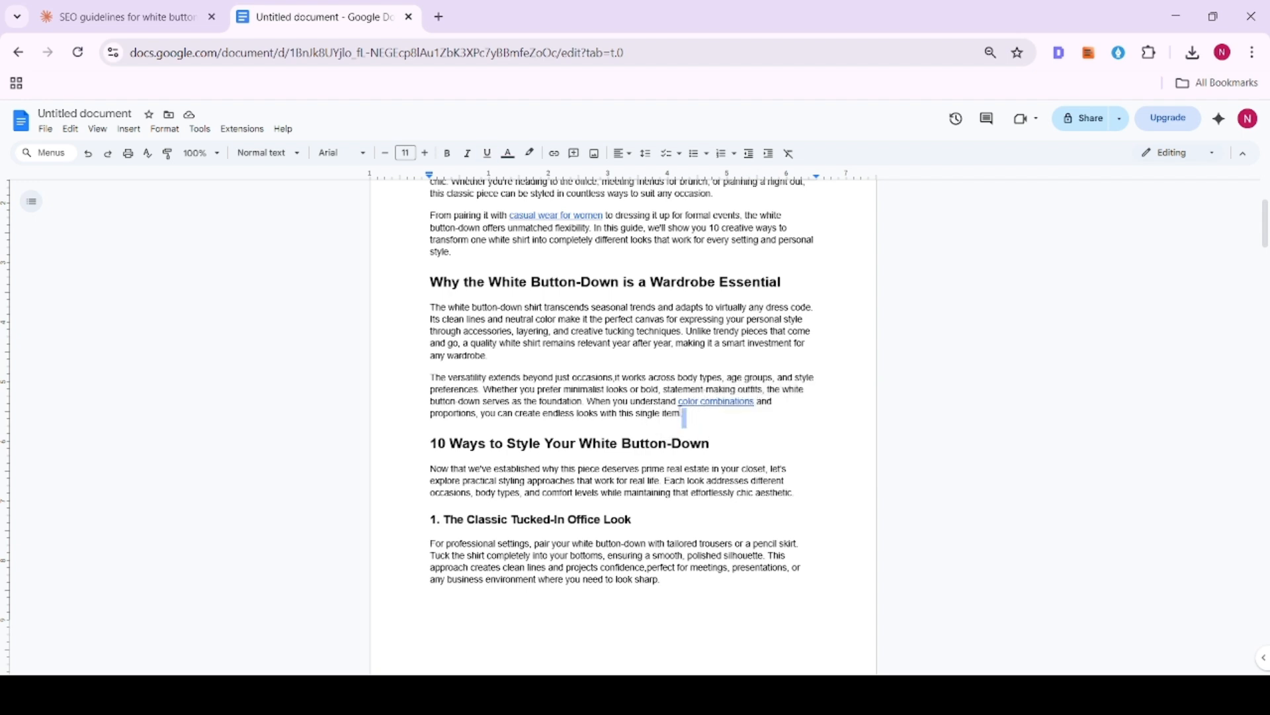
drag(684, 416, 588, 403)
click(613, 413)
click(716, 402)
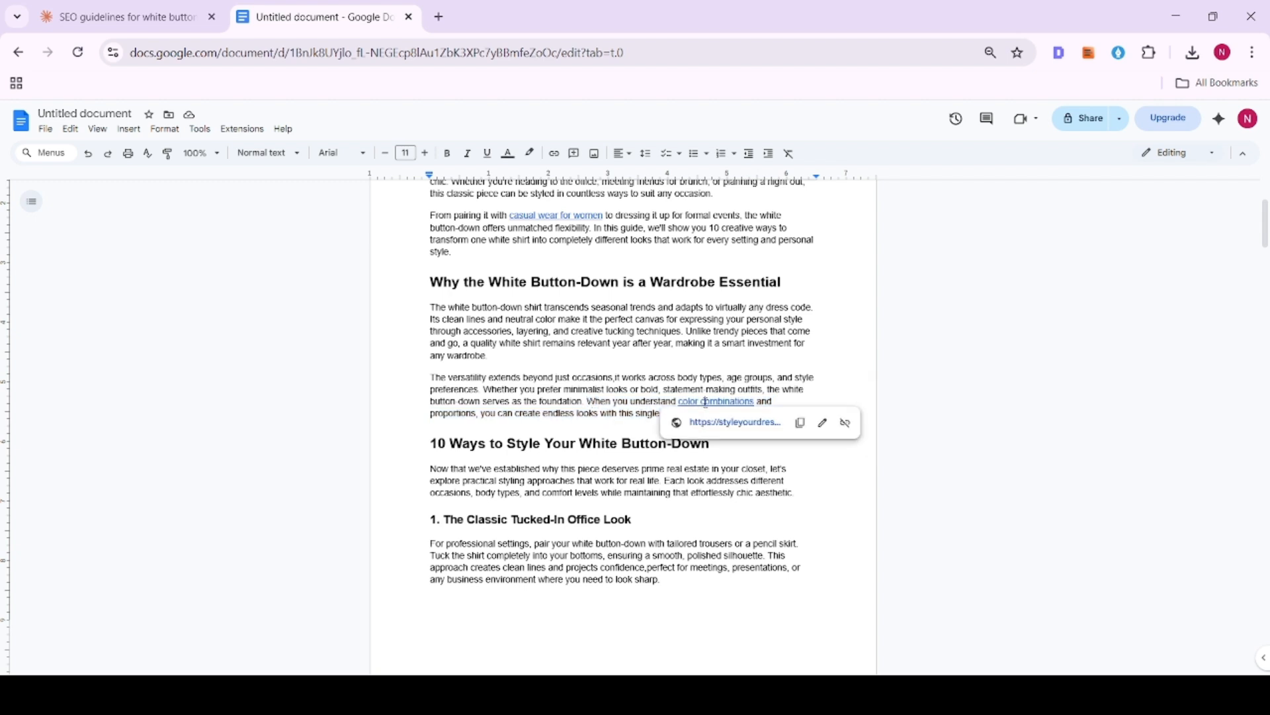
click(632, 435)
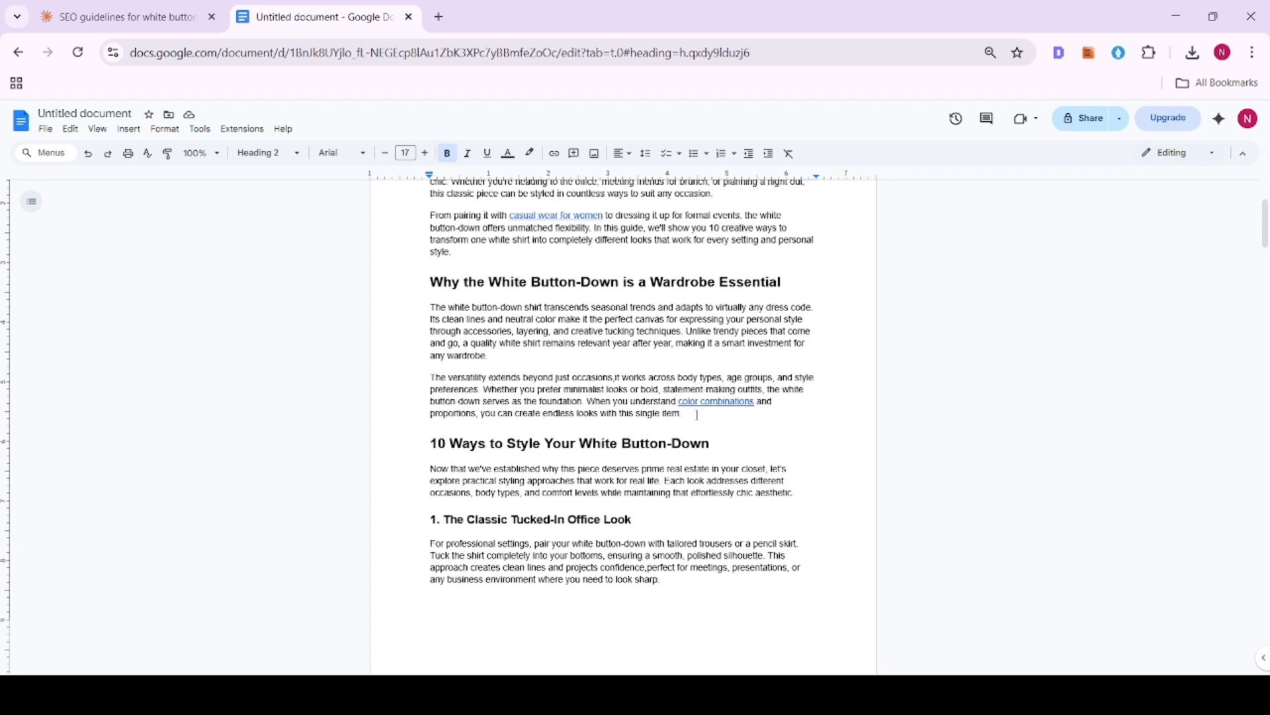
scroll(697, 415, up, 2)
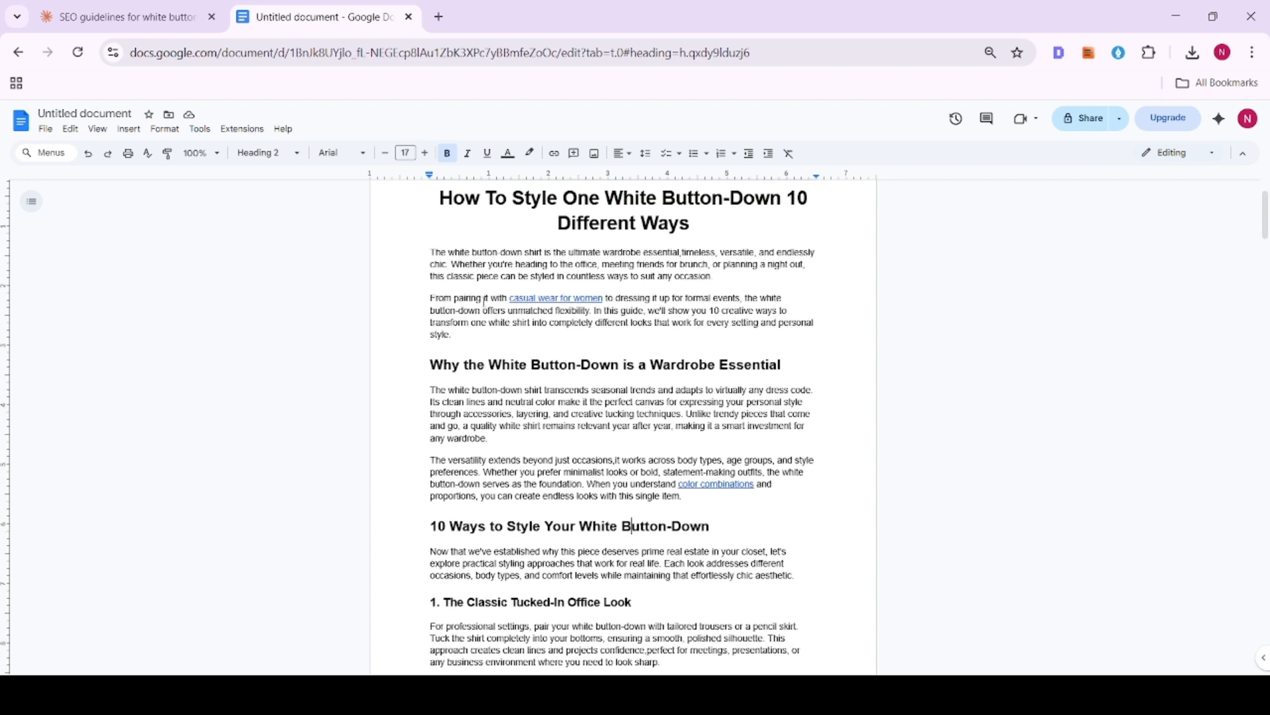
click(513, 299)
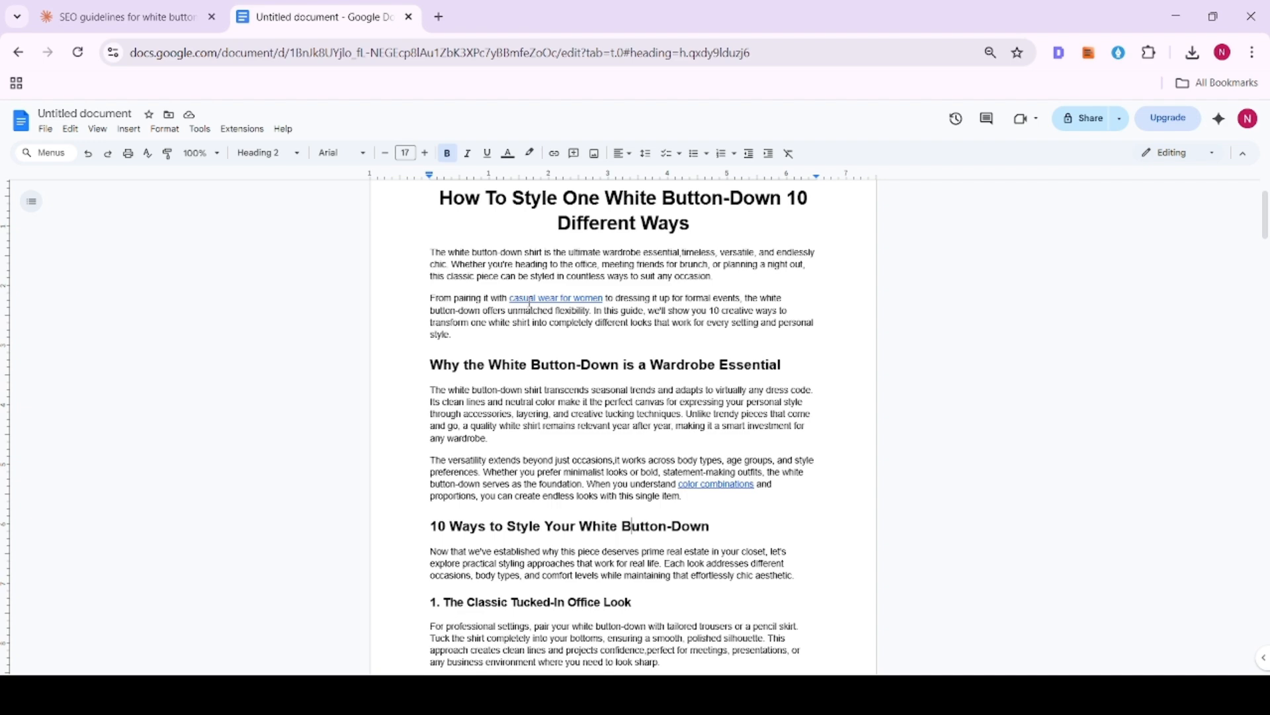
click(485, 364)
- Split the two paragraphs under "Choosing the Right White Button-Down" by breaking before "Look for", "The weight", "For maximum" and "Quality buttons"
scroll(485, 364, down, 8)
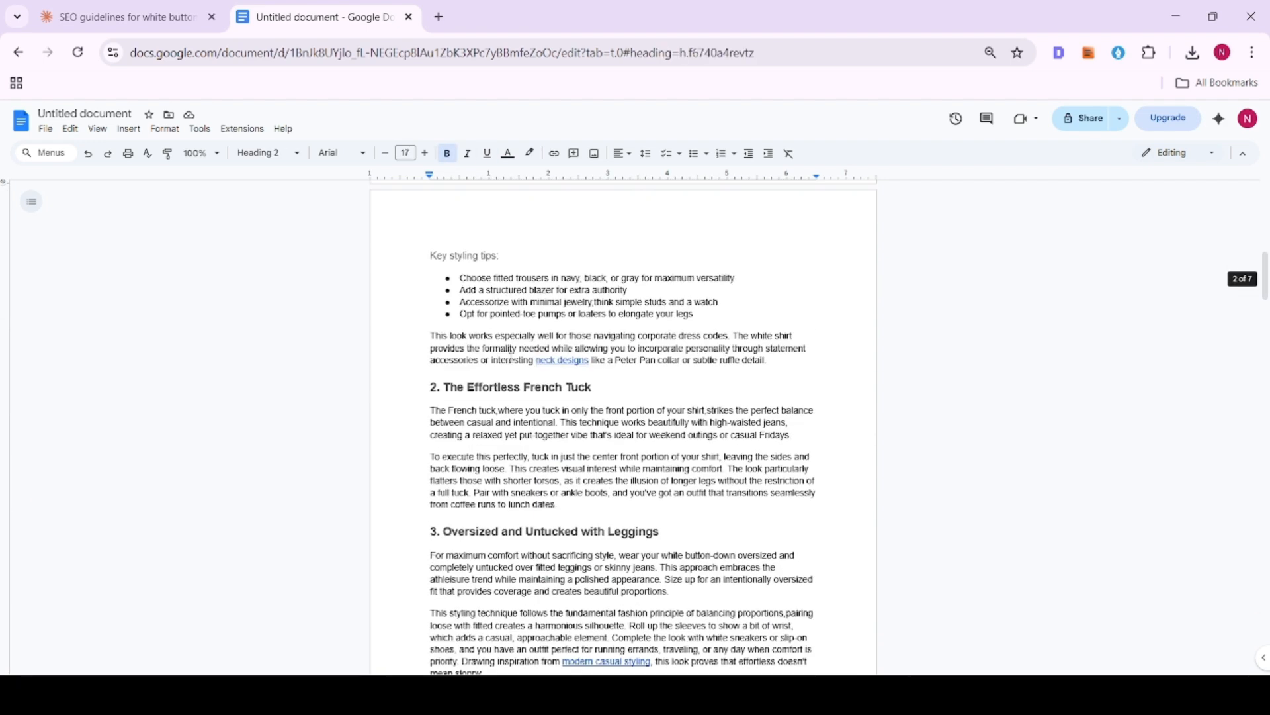
scroll(604, 367, down, 2)
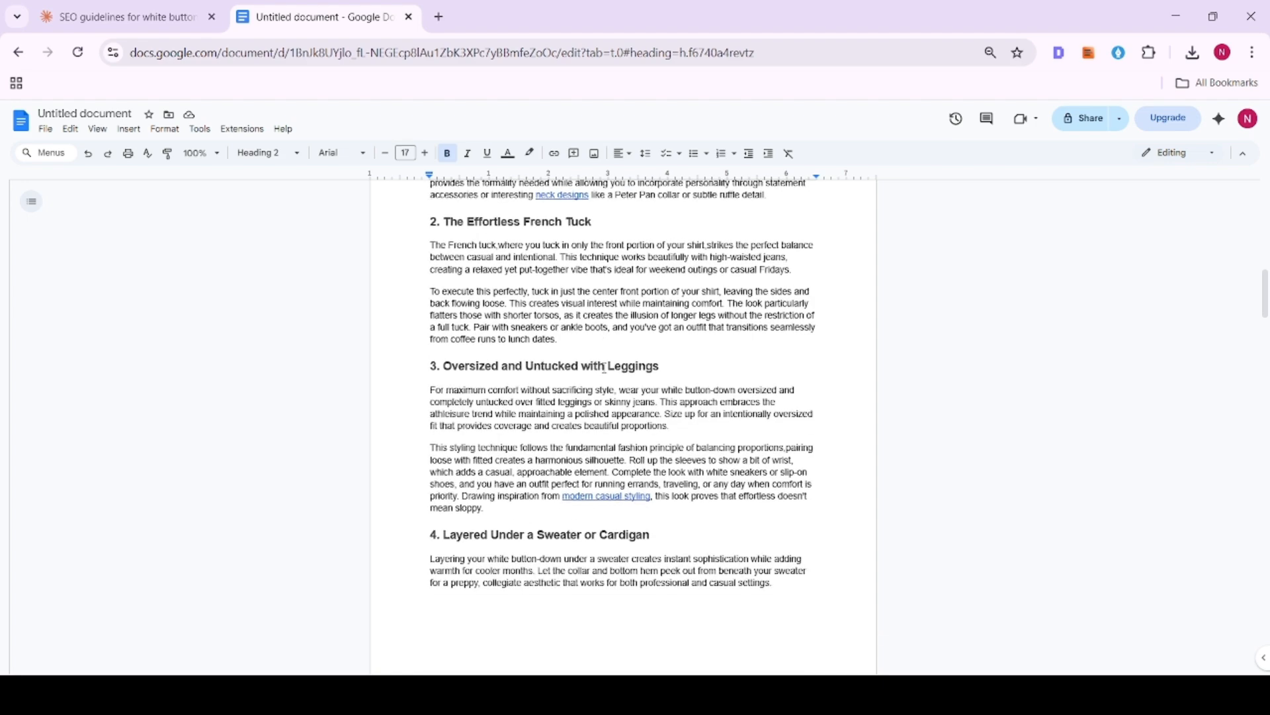
scroll(512, 405, down, 11)
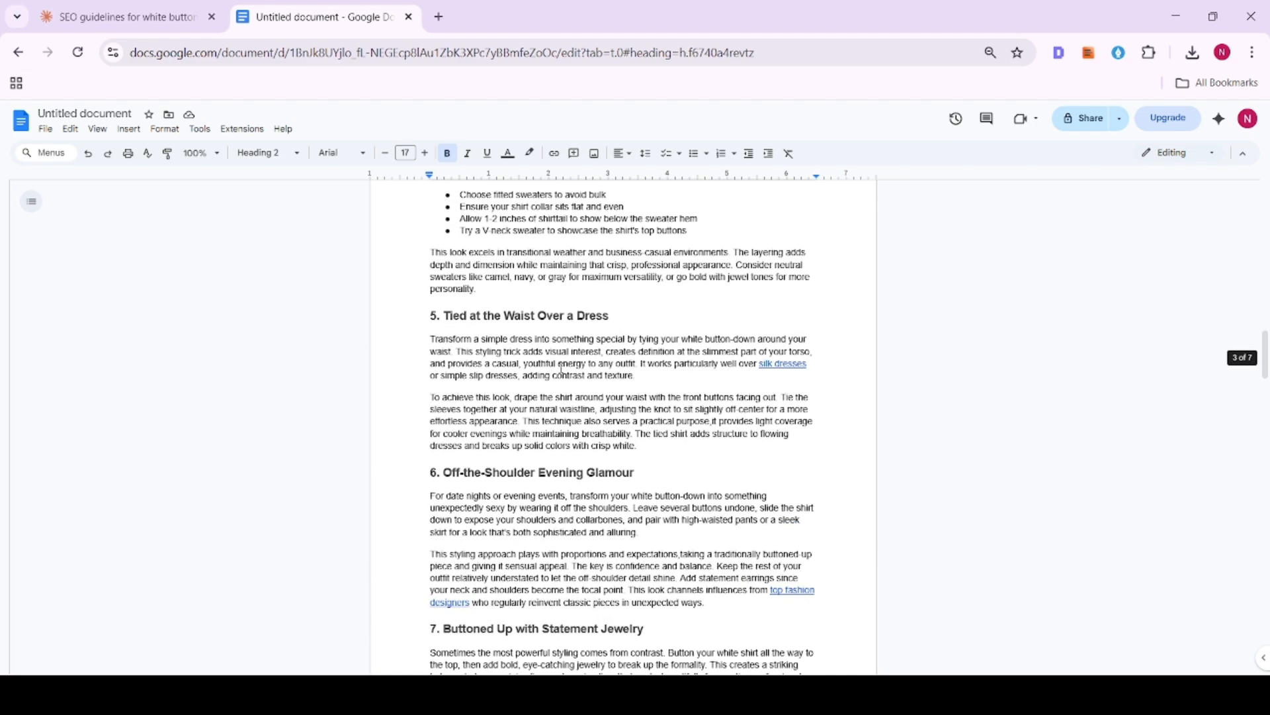
scroll(561, 362, down, 18)
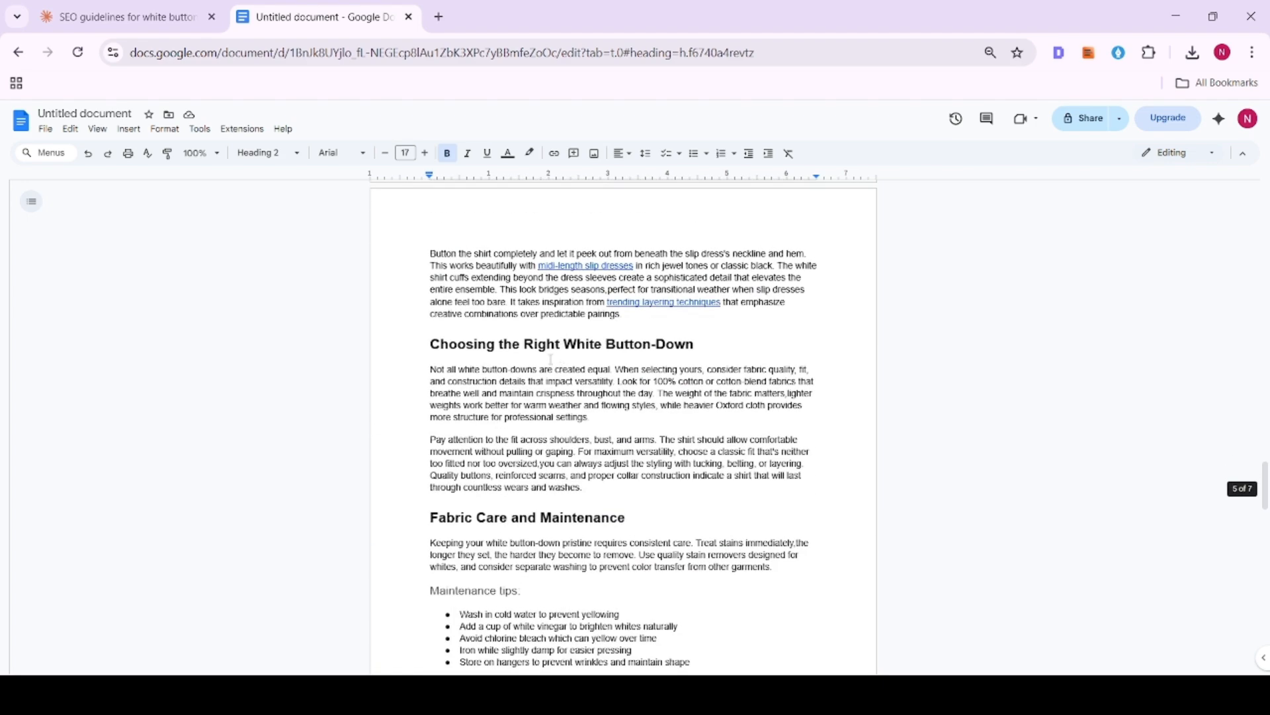
scroll(586, 346, down, 2)
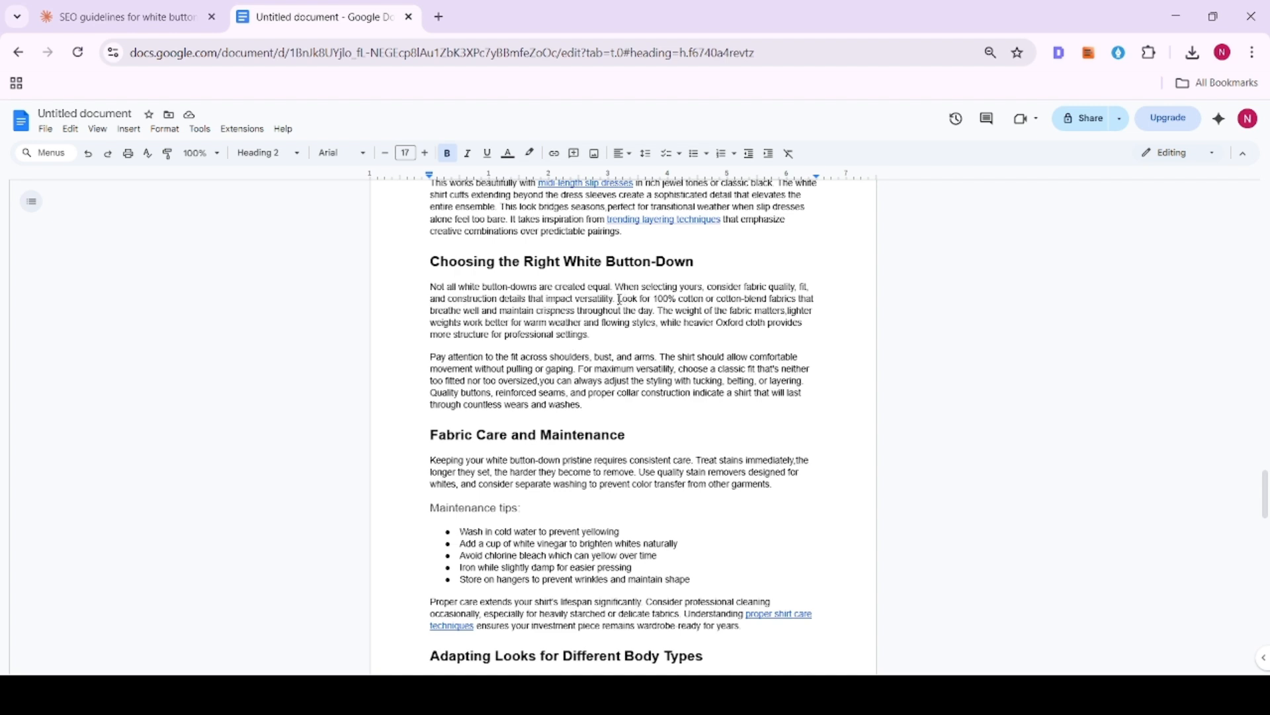
click(575, 351)
key(Return)
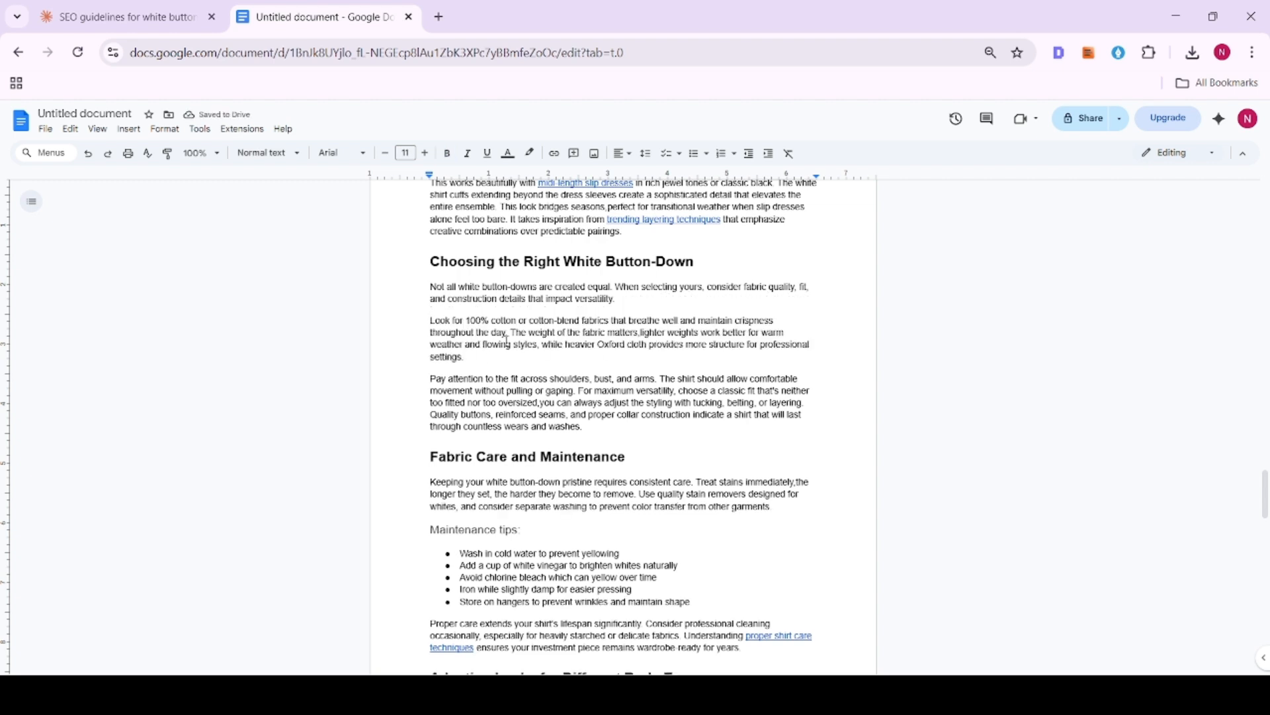
click(512, 333)
key(Return)
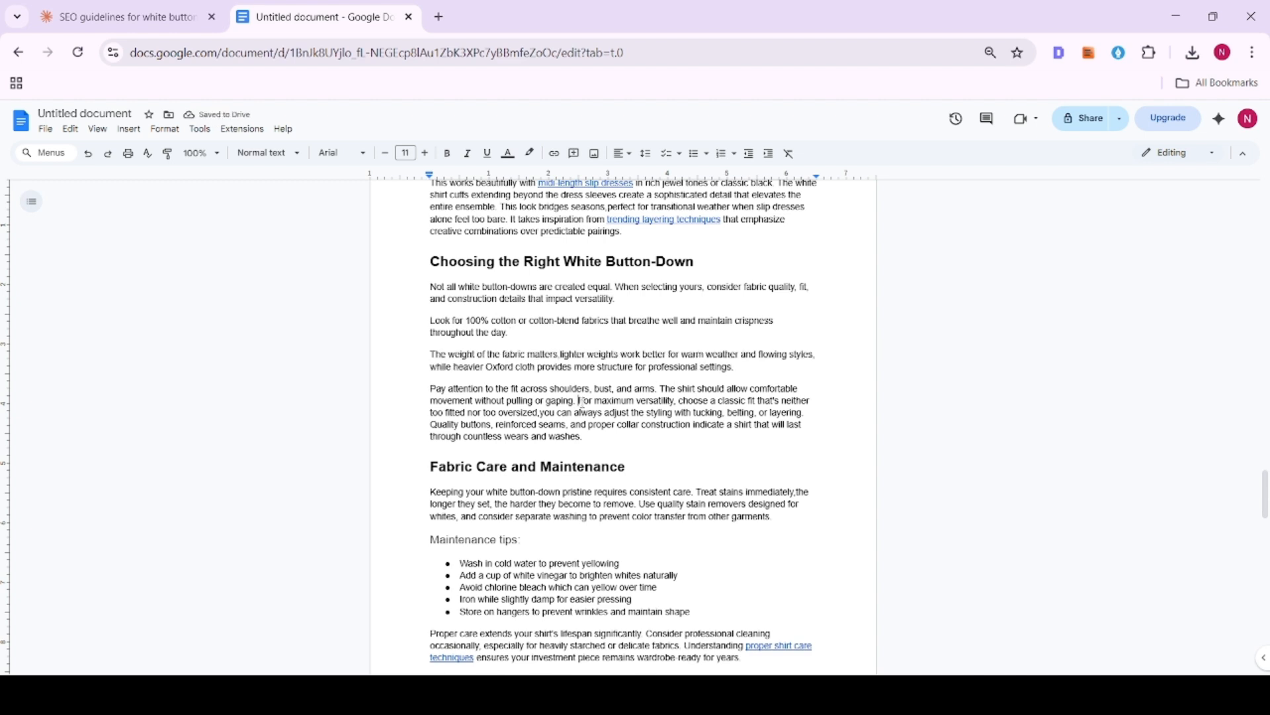
click(581, 400)
key(Return)
click(663, 435)
key(Return)
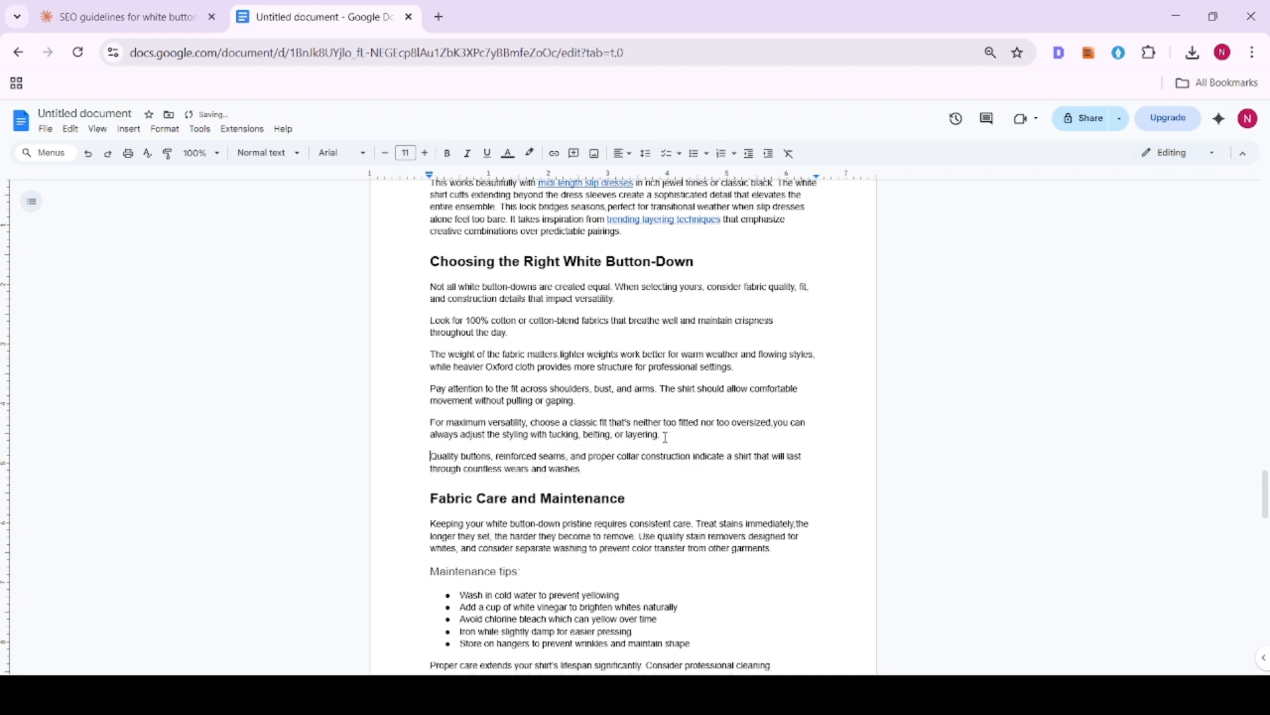
- Convert the five short paragraphs from "Look for 100% cotton" through "Quality buttons" into a bulleted list
drag(428, 320, 585, 468)
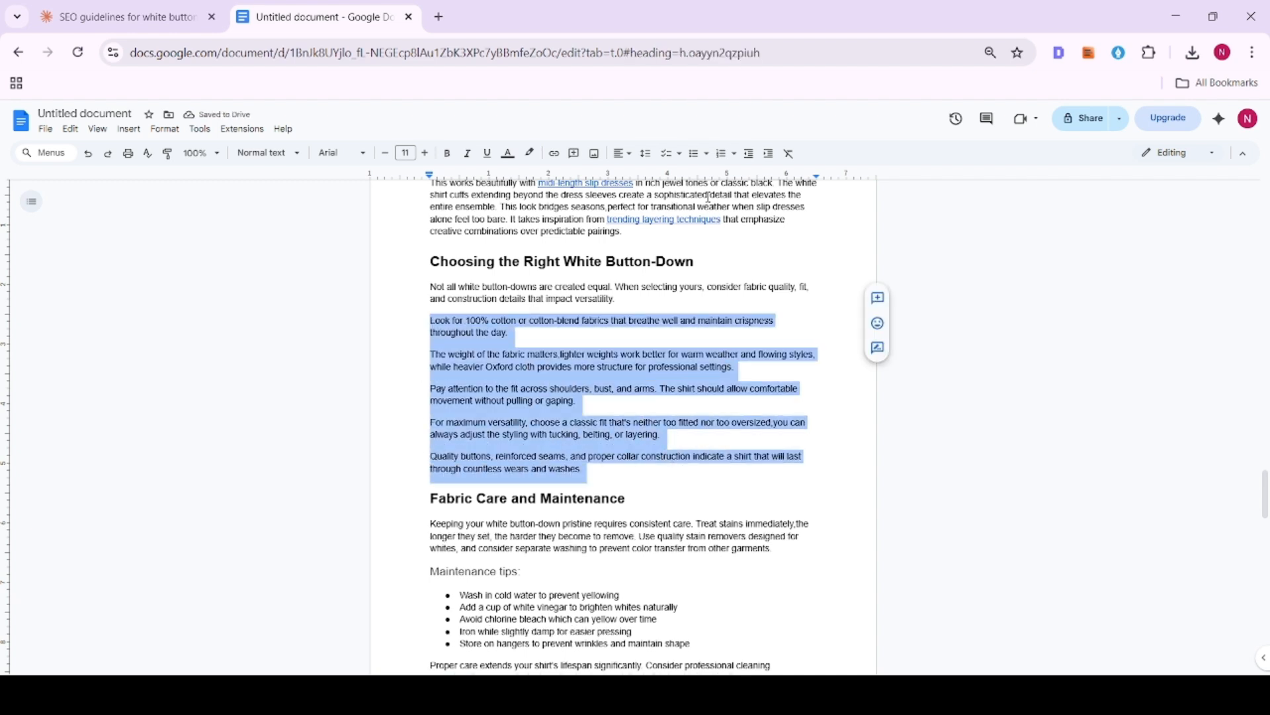
click(696, 154)
click(641, 344)
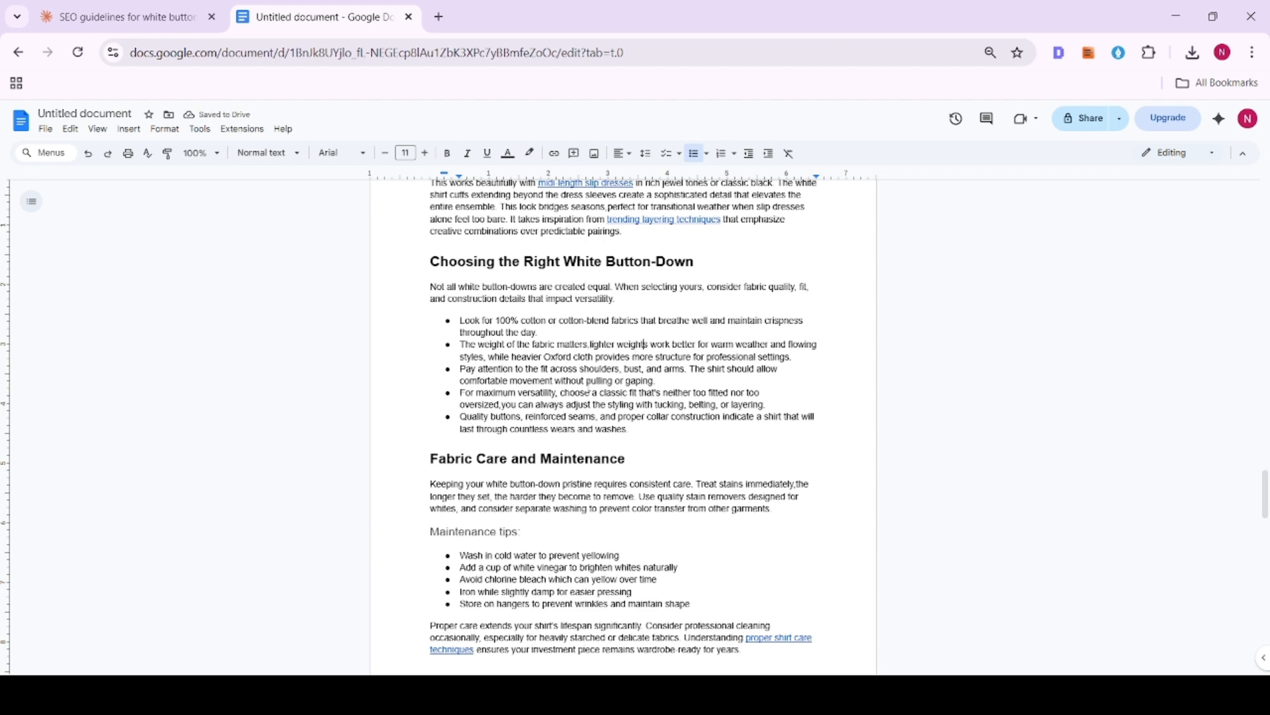
- Review the "Fabric Care and Maintenance" section, including its maintenance tips and closing paragraph, for relevance to the article
scroll(600, 368, down, 1)
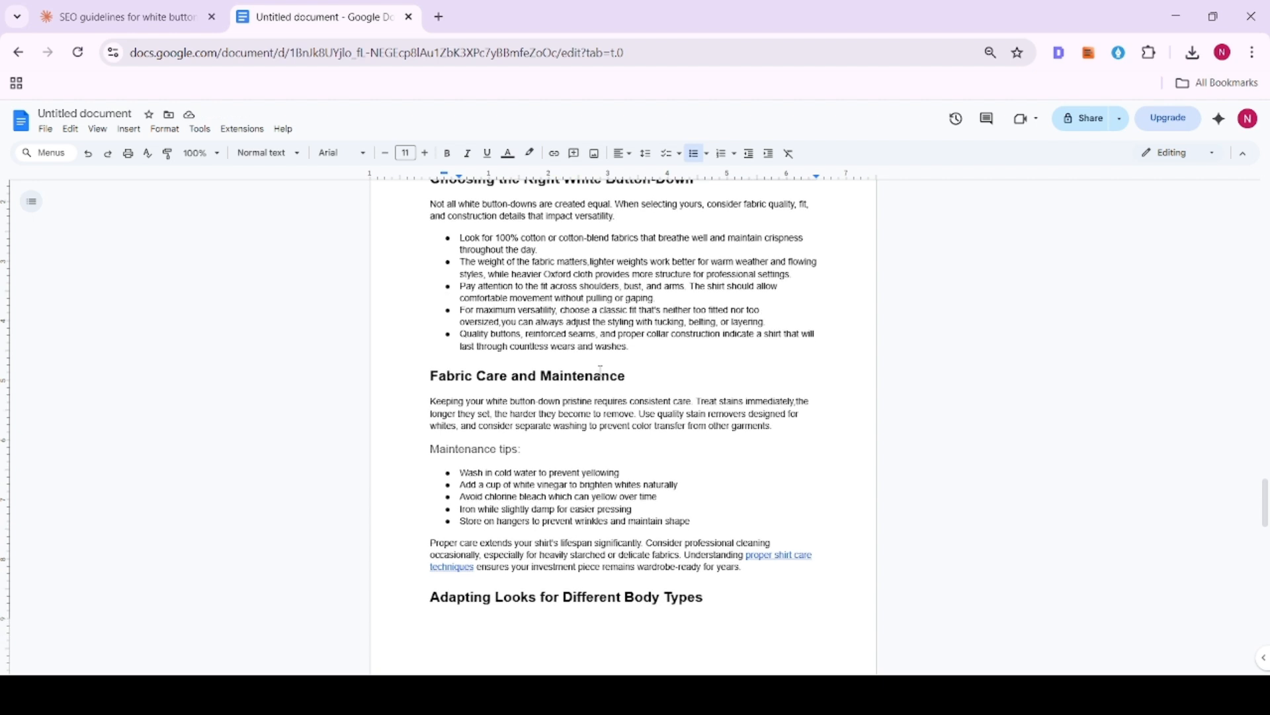
scroll(600, 370, down, 1)
scroll(507, 333, down, 3)
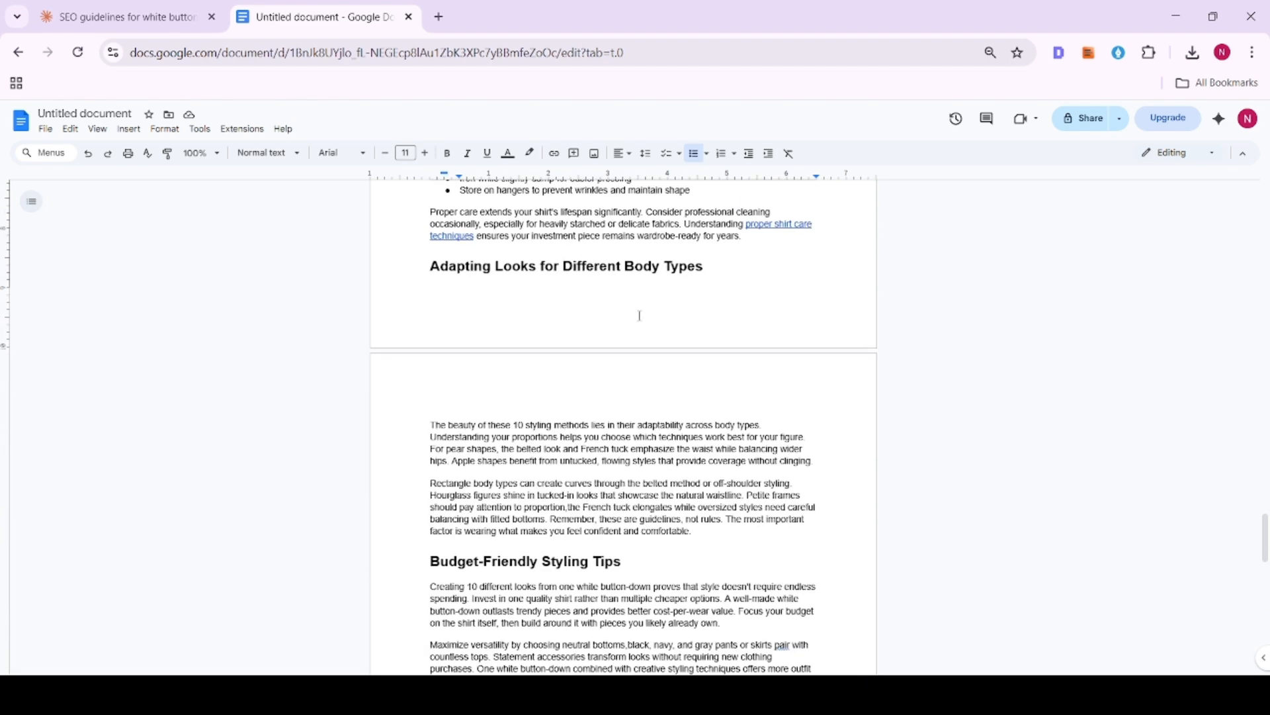
scroll(783, 352, up, 2)
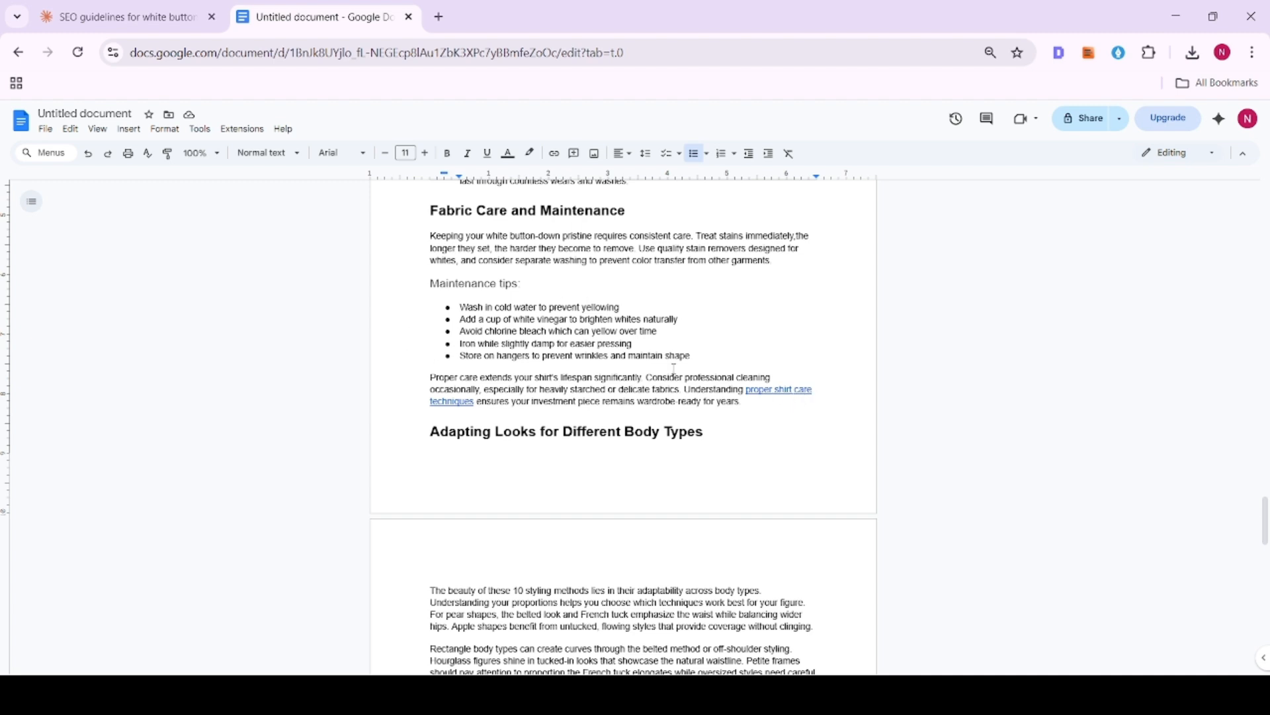
drag(683, 390, 421, 214)
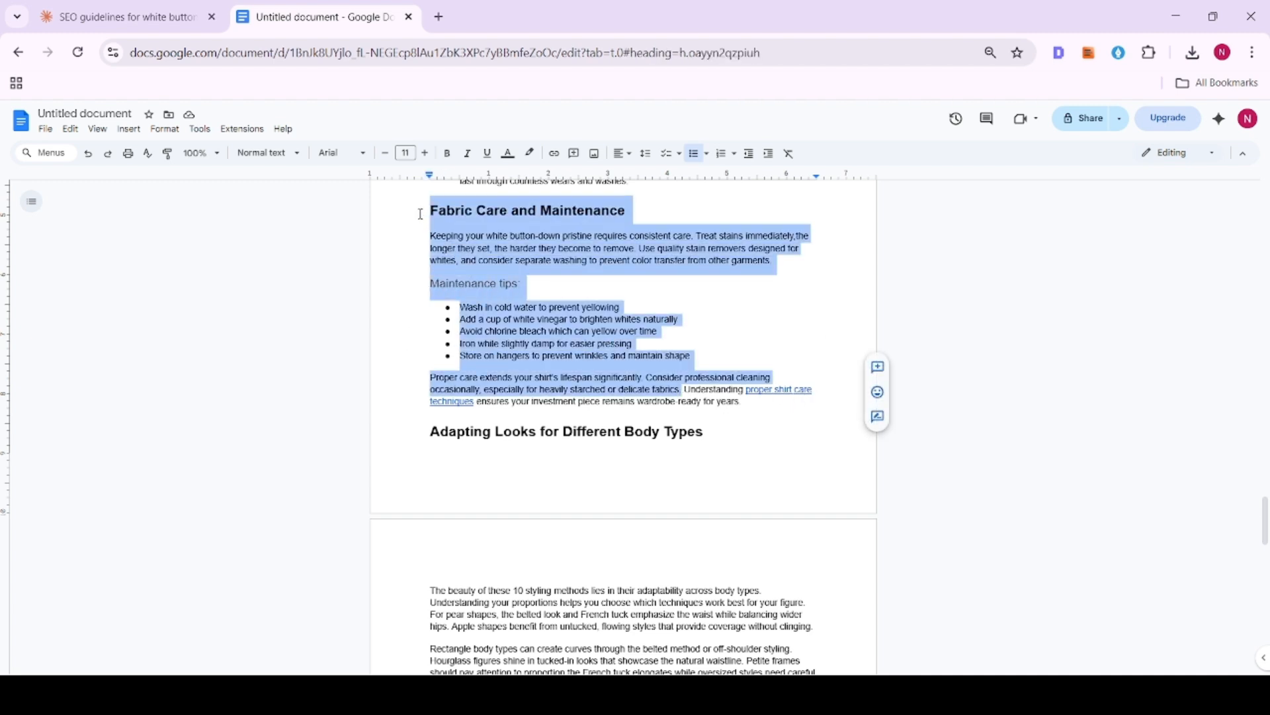
click(596, 343)
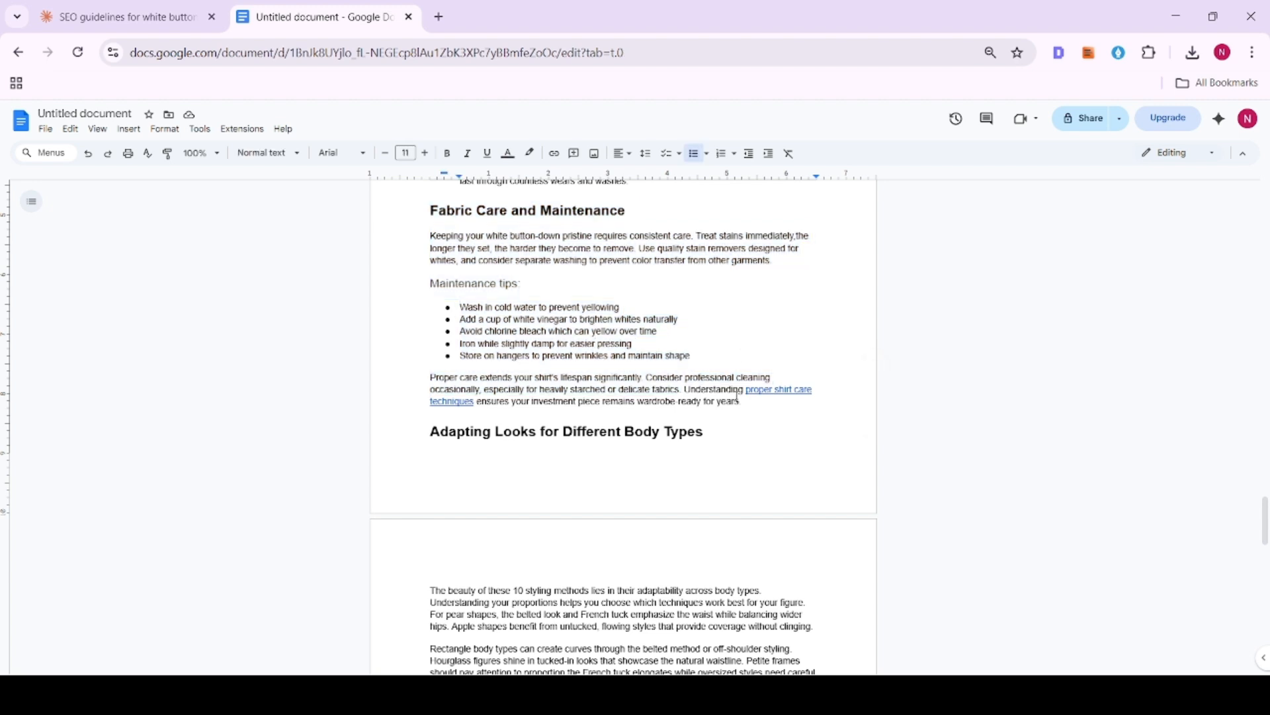
drag(459, 236, 610, 343)
drag(722, 391, 721, 402)
click(786, 399)
- Delete the entire "Adapting Looks for Different Body Types" section, including its heading and both paragraphs
scroll(678, 394, down, 3)
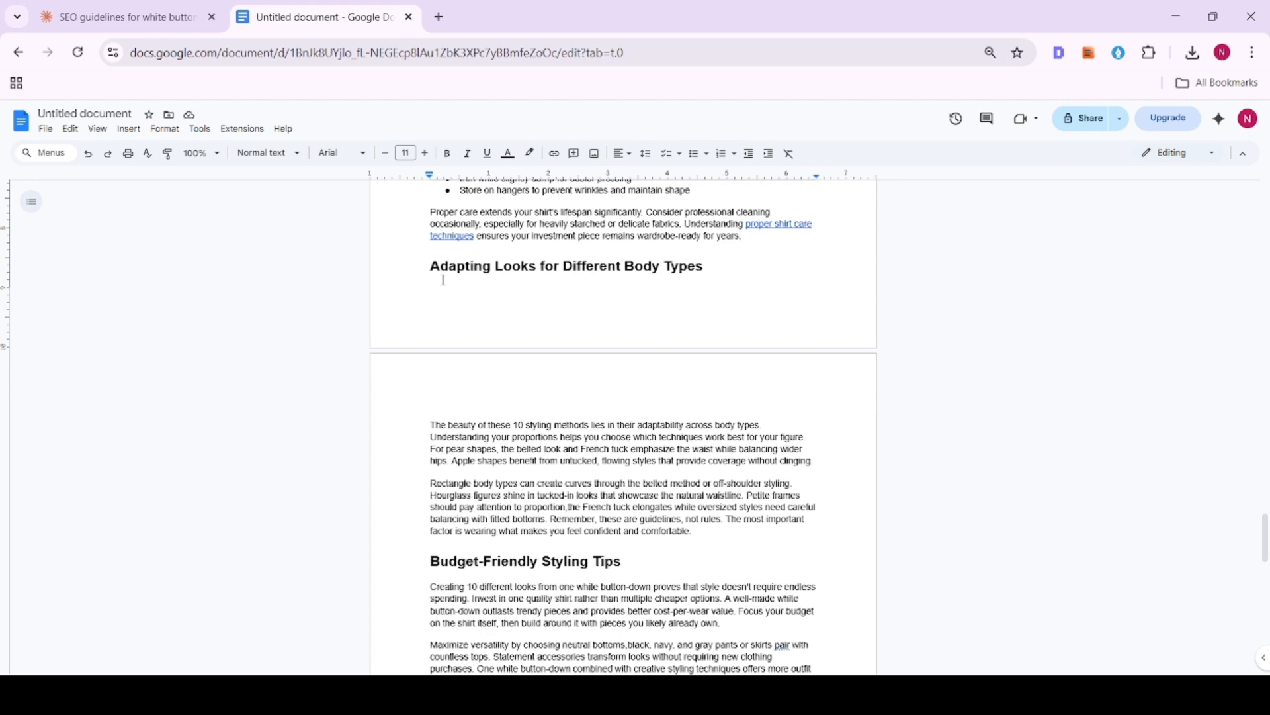
drag(430, 266, 725, 532)
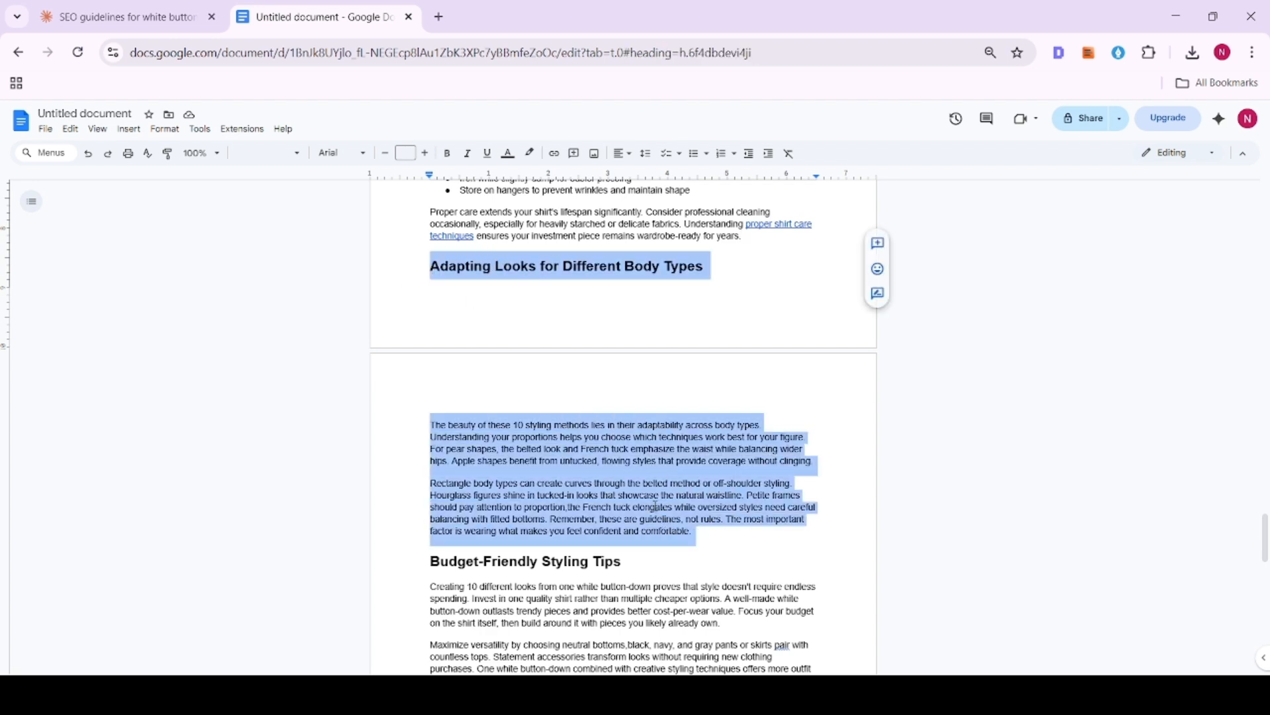
key(Delete)
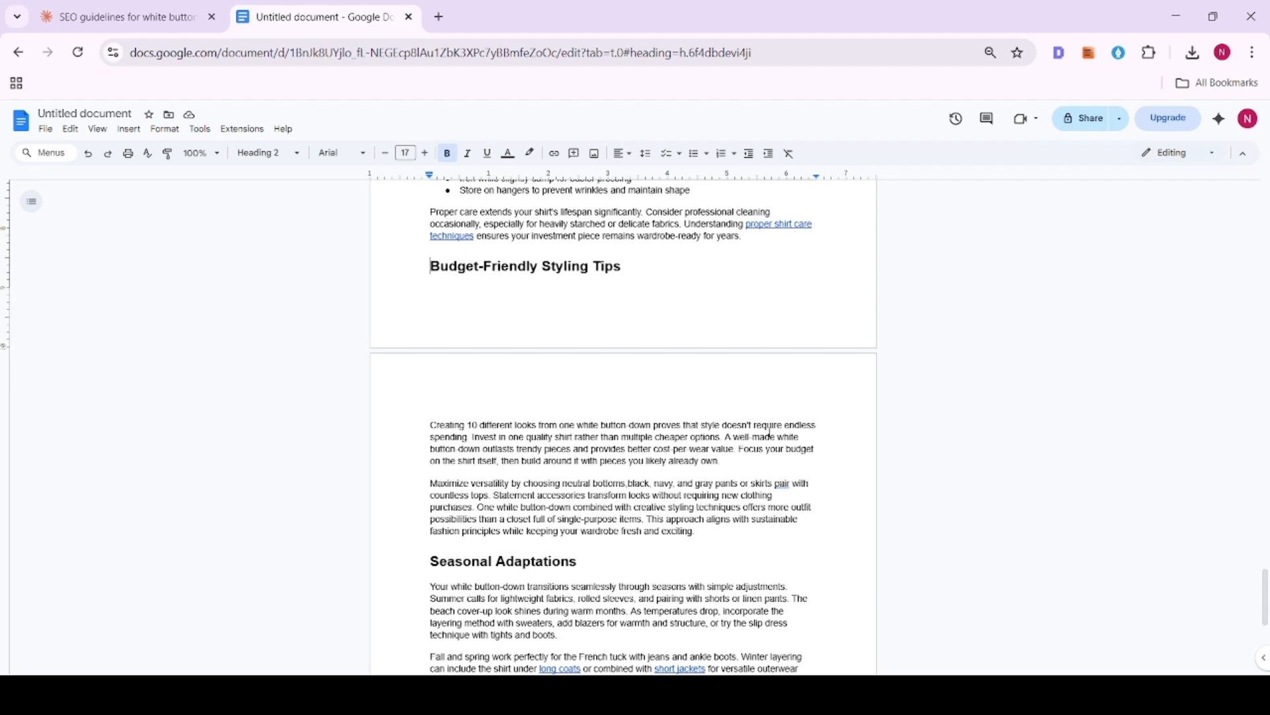
- Correct "pair" to "paired" in the second paragraph under "Budget-Friendly Styling Tips" by accepting the grammar suggestion
click(475, 438)
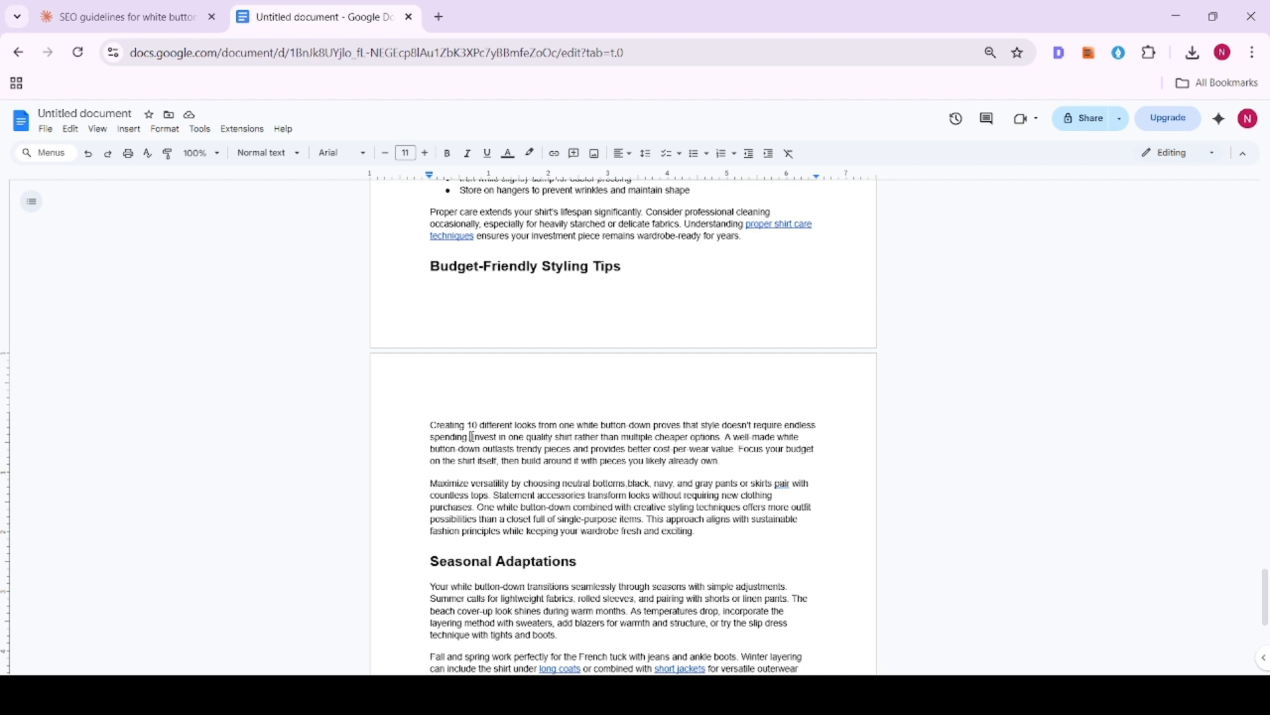
click(785, 488)
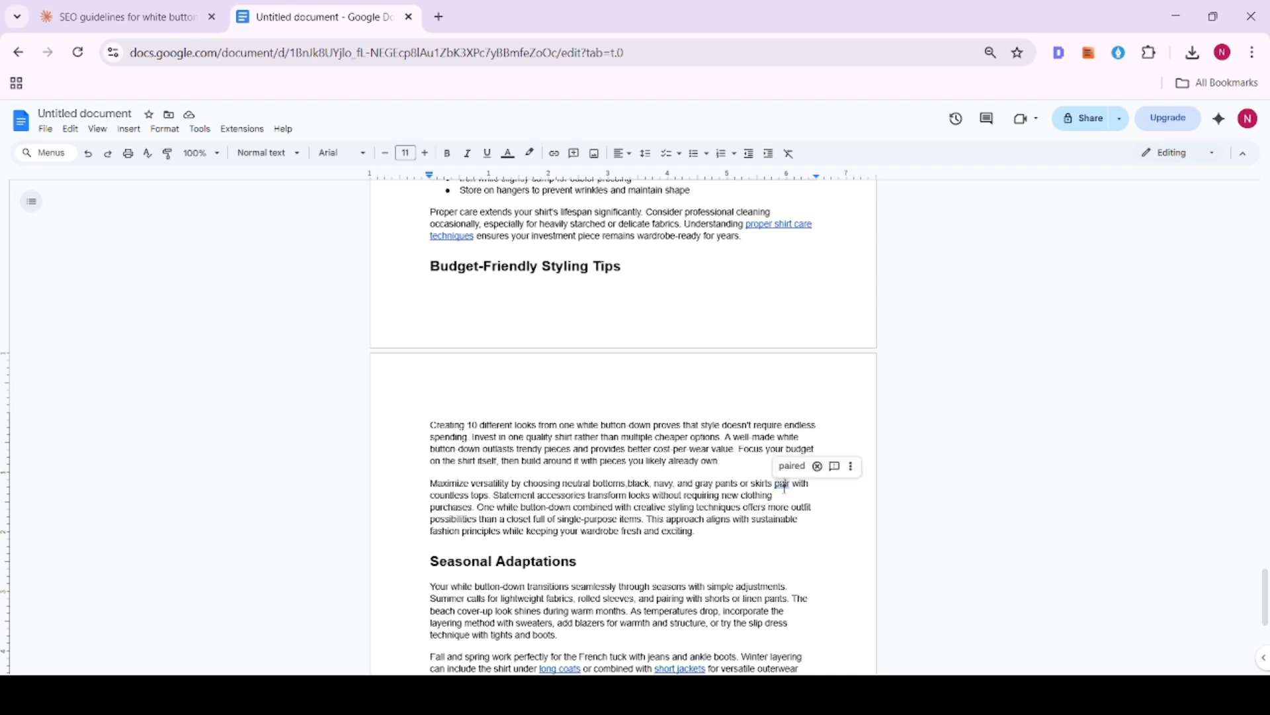
click(792, 466)
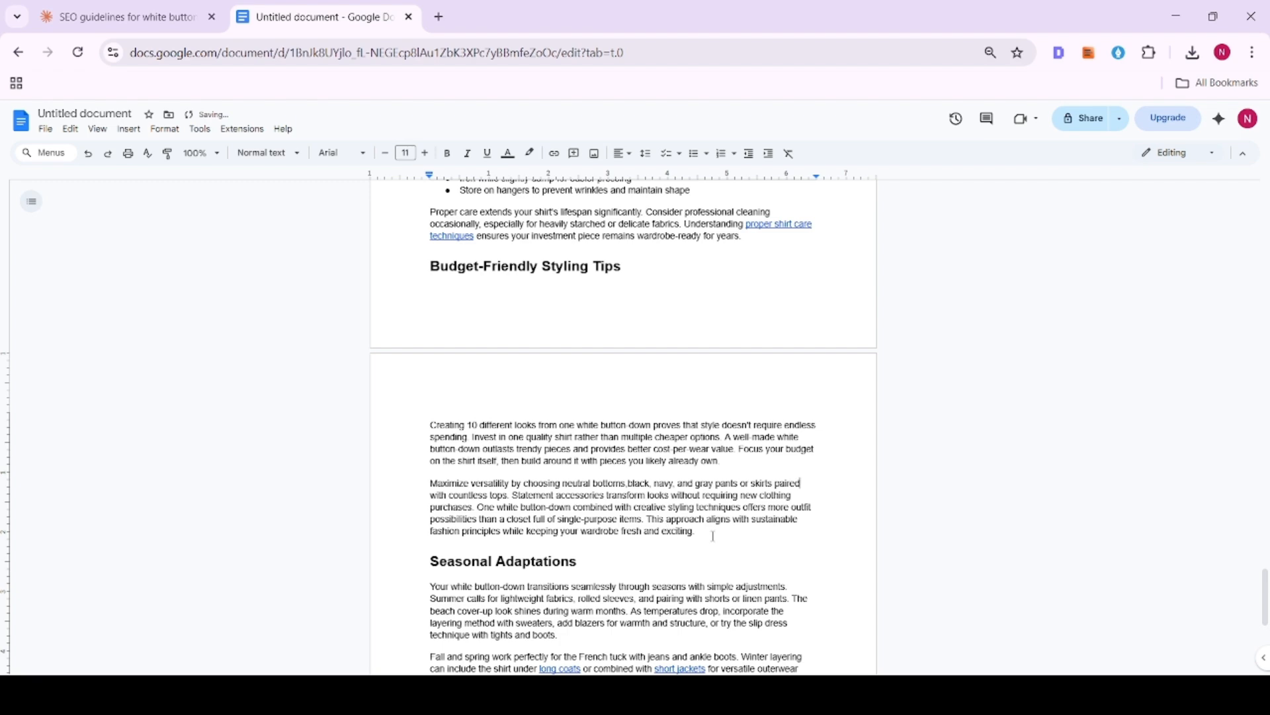
- Check the destination of the "upper style variations" link in the last paragraph of "Final Thoughts"
scroll(665, 530, down, 3)
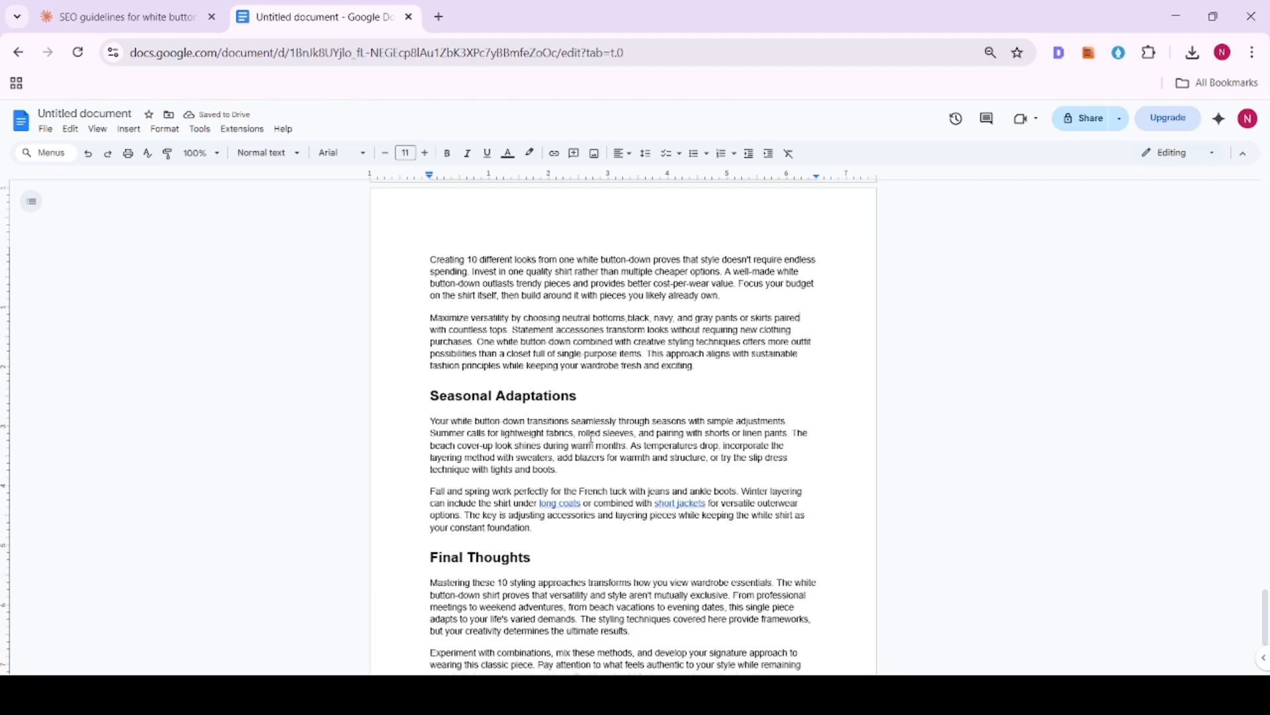
scroll(591, 438, down, 3)
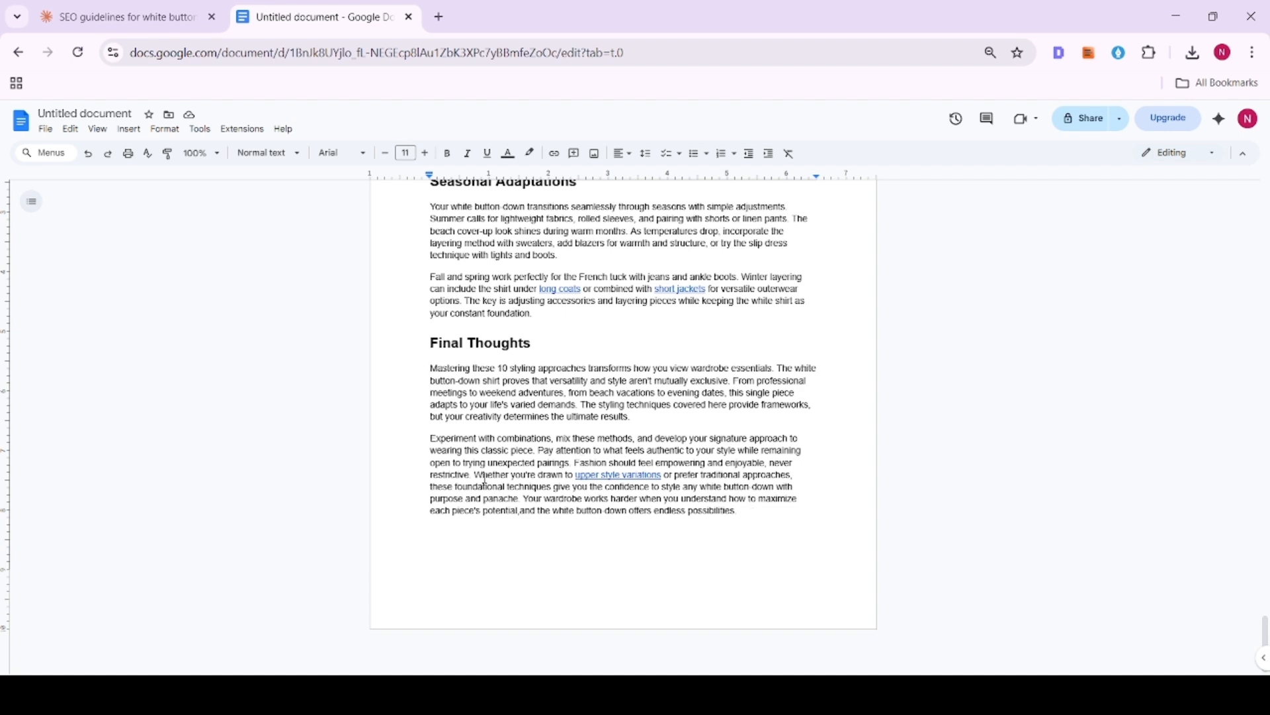
click(619, 475)
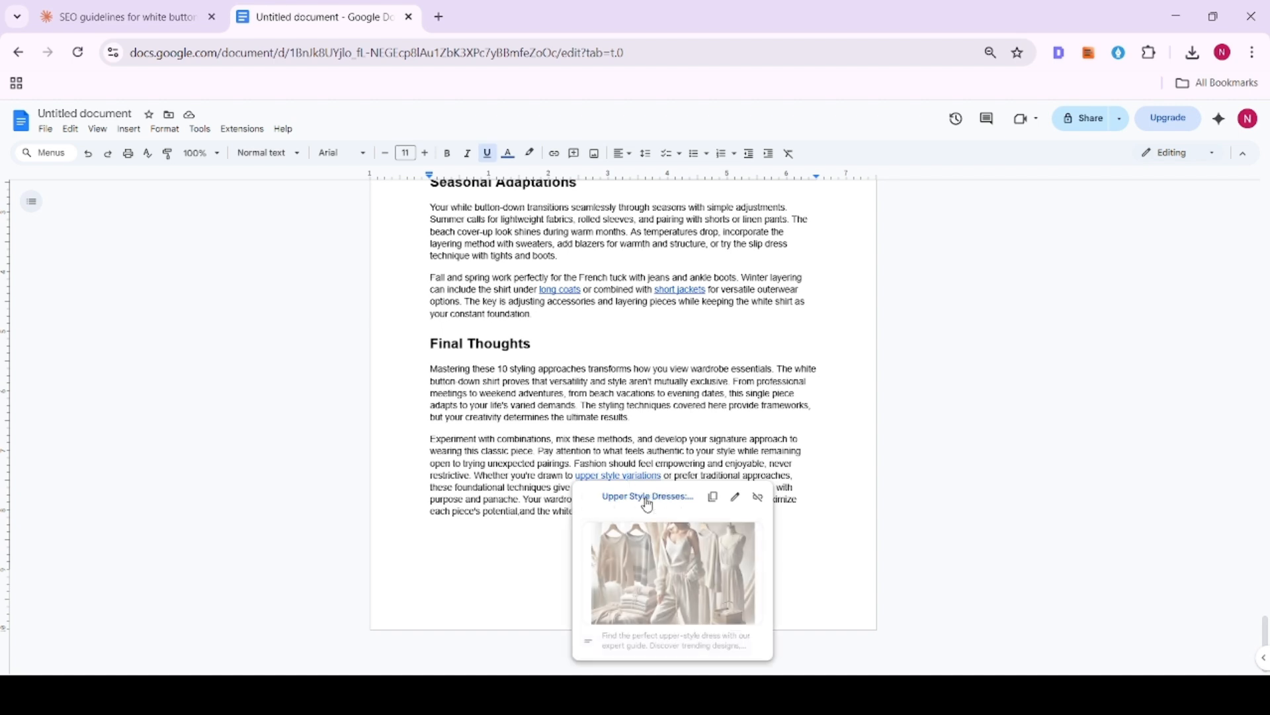
- Delete the last paragraph under "Final Thoughts", the one beginning "Experiment with combinations"
click(569, 501)
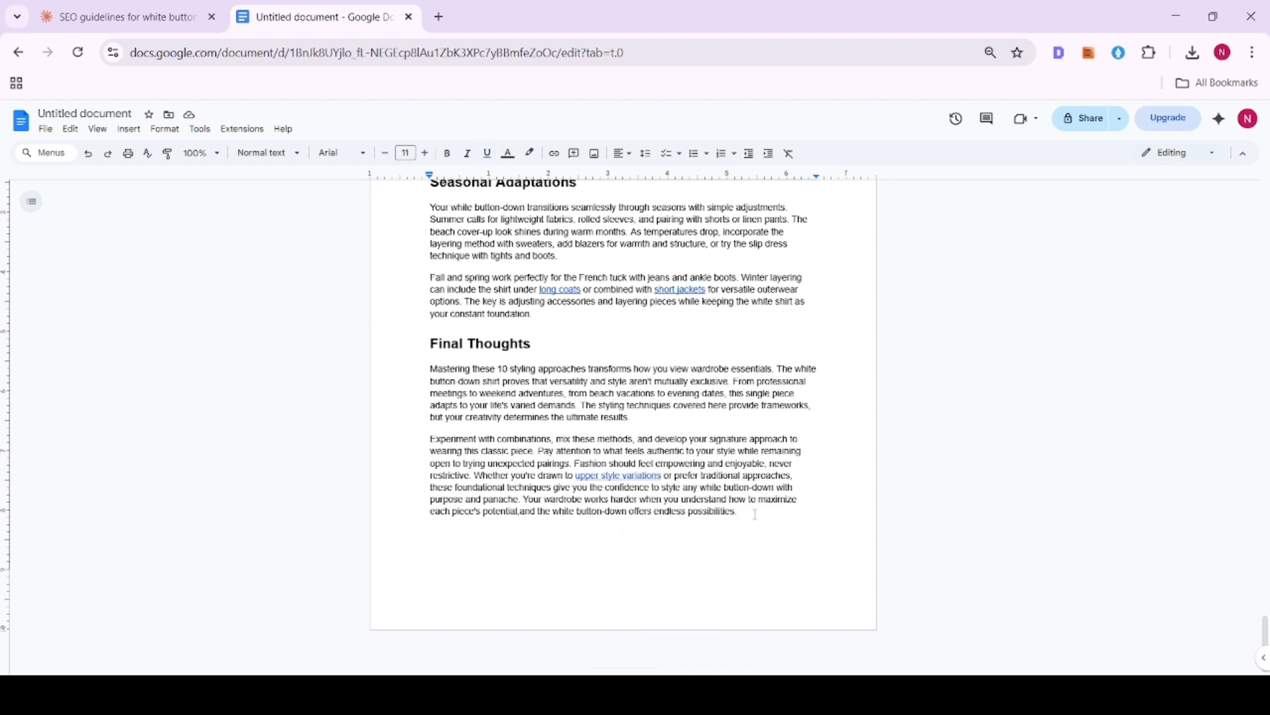
drag(737, 511, 395, 447)
key(BackSpace)
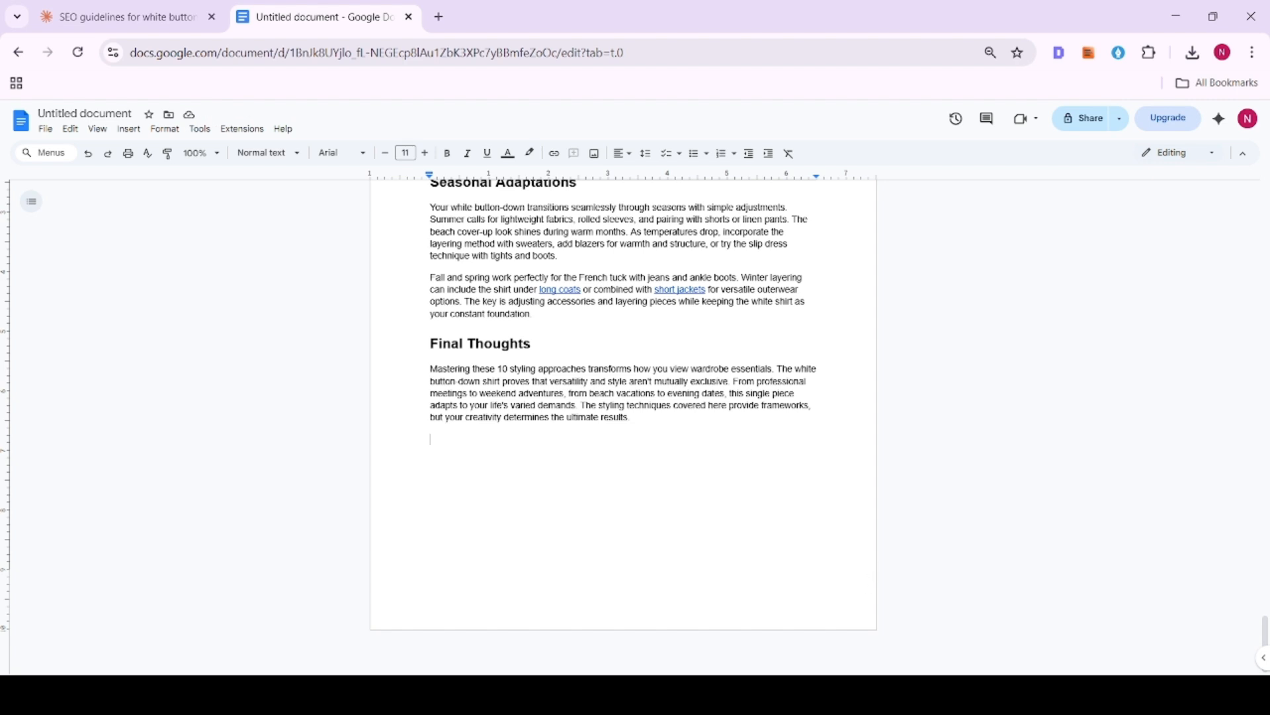
- Add the line "Frequently Asked Question" below "Final Thoughts", style it as Heading 2 and start a new line beneath it
text(Hrequently Asked Question)
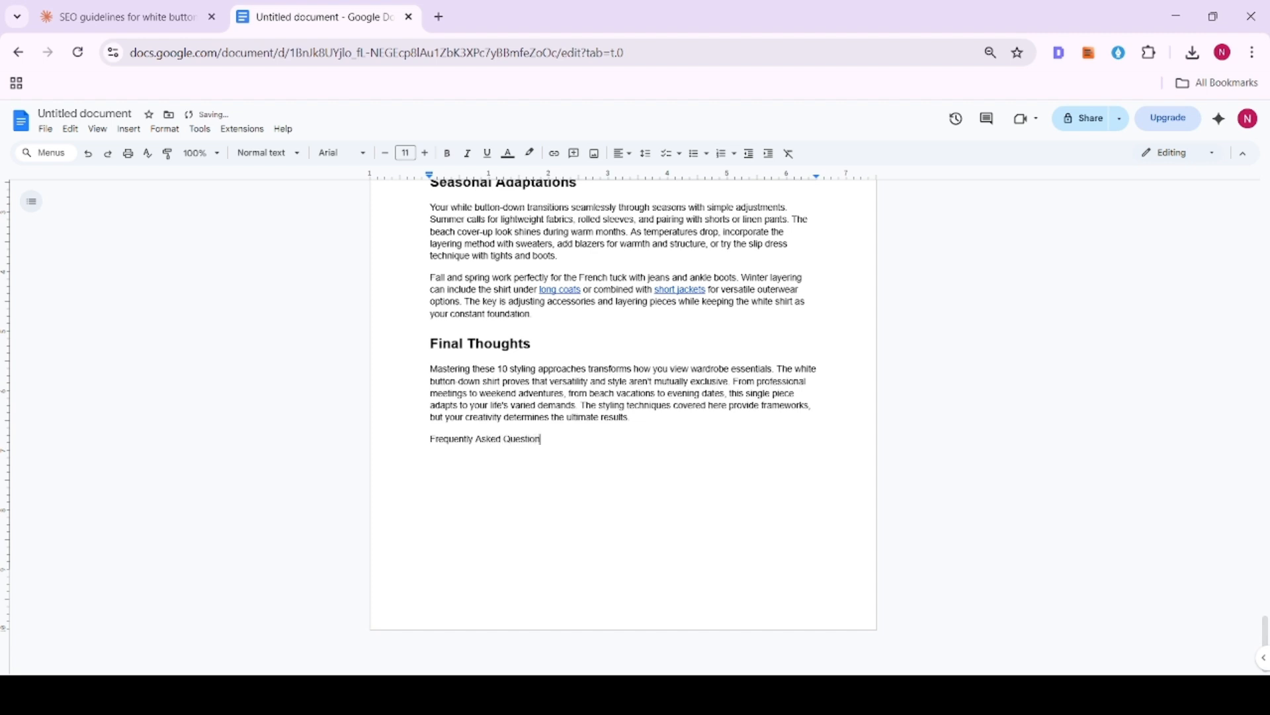
click(296, 153)
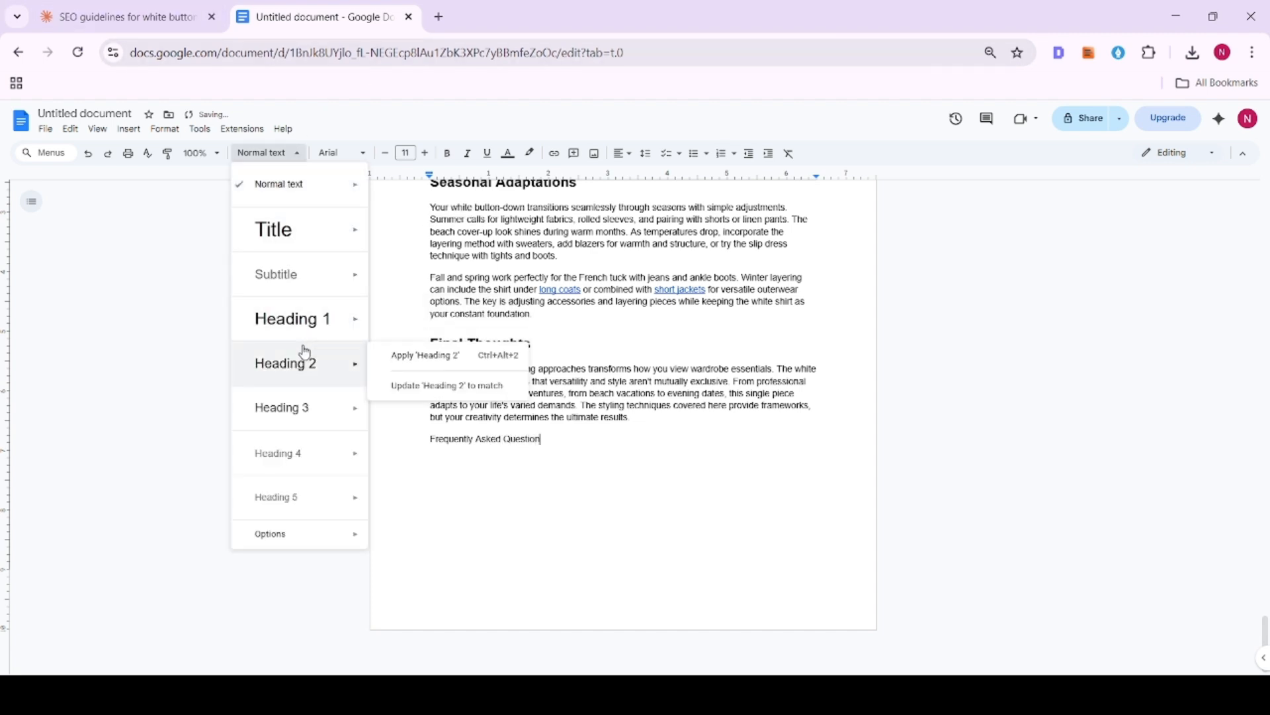
click(288, 350)
key(Return)
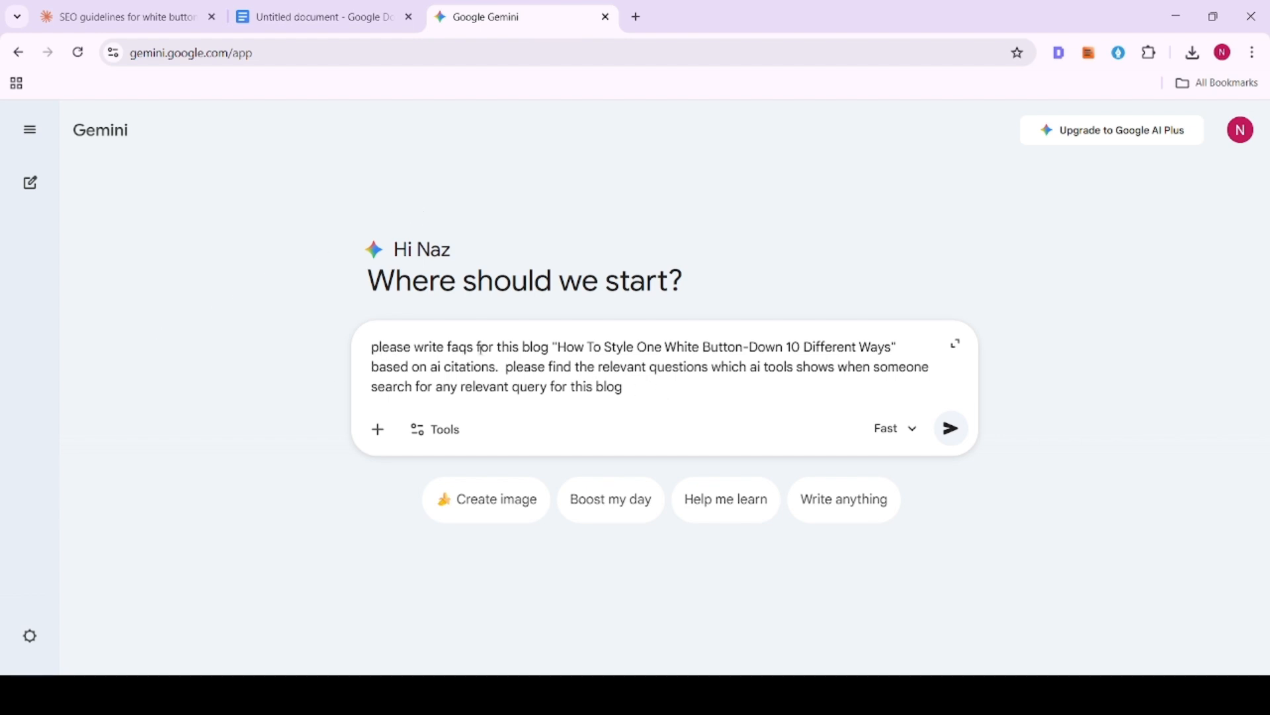
- Switch to Gemini and ask for FAQs based on AI citations for the blog "How To Style One White Button-Down 10 Different Ways"
drag(562, 349, 894, 349)
click(952, 427)
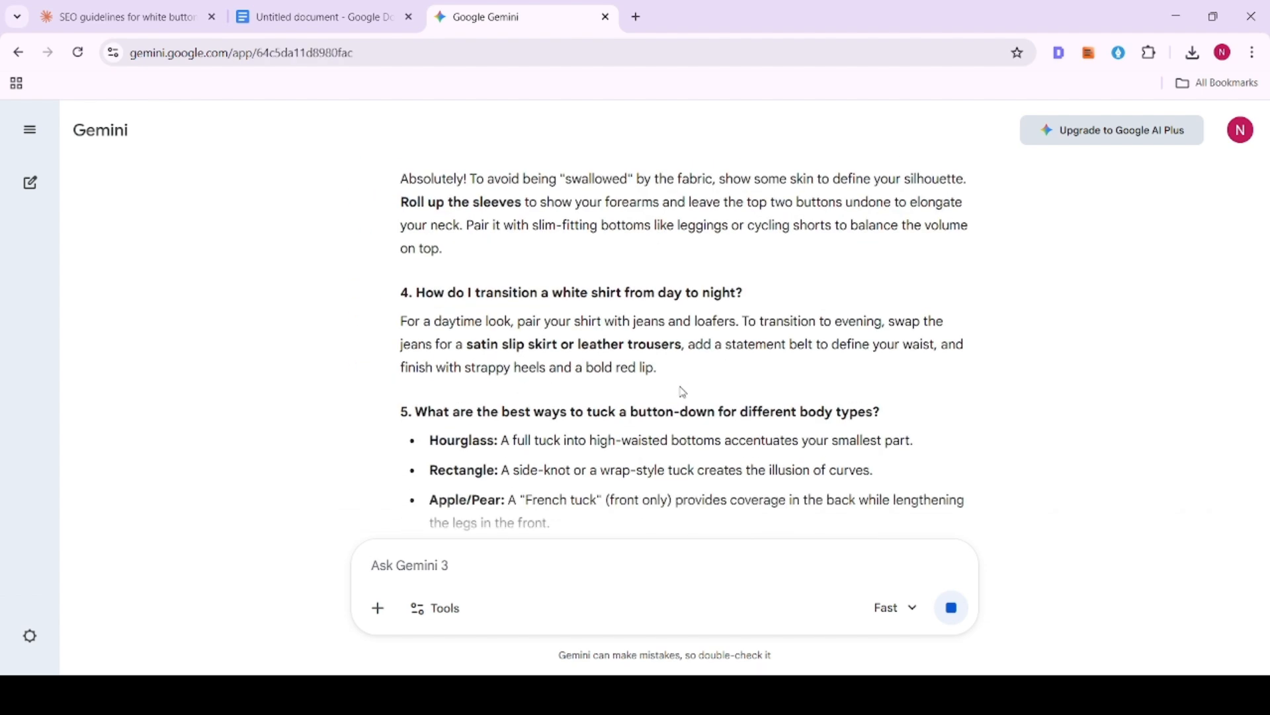
- Read through the generated FAQ questions and answers to judge their relevance to the blog
scroll(682, 388, up, 5)
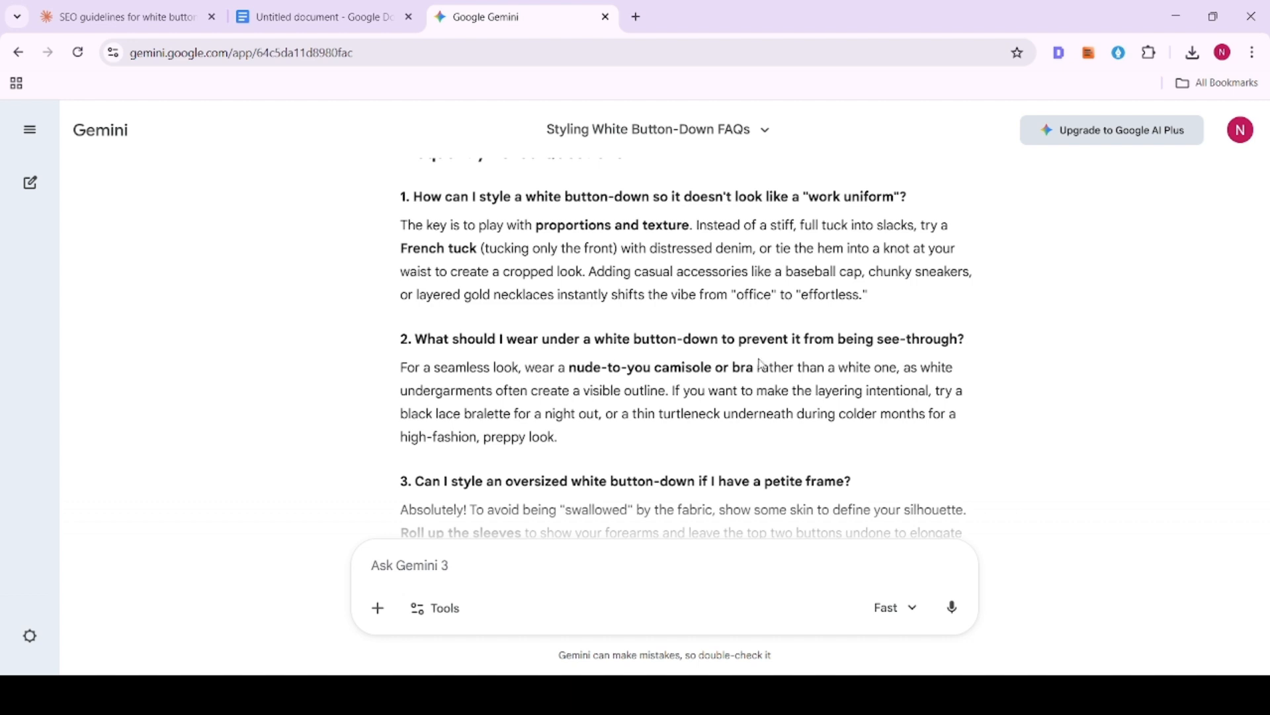
scroll(908, 360, down, 1)
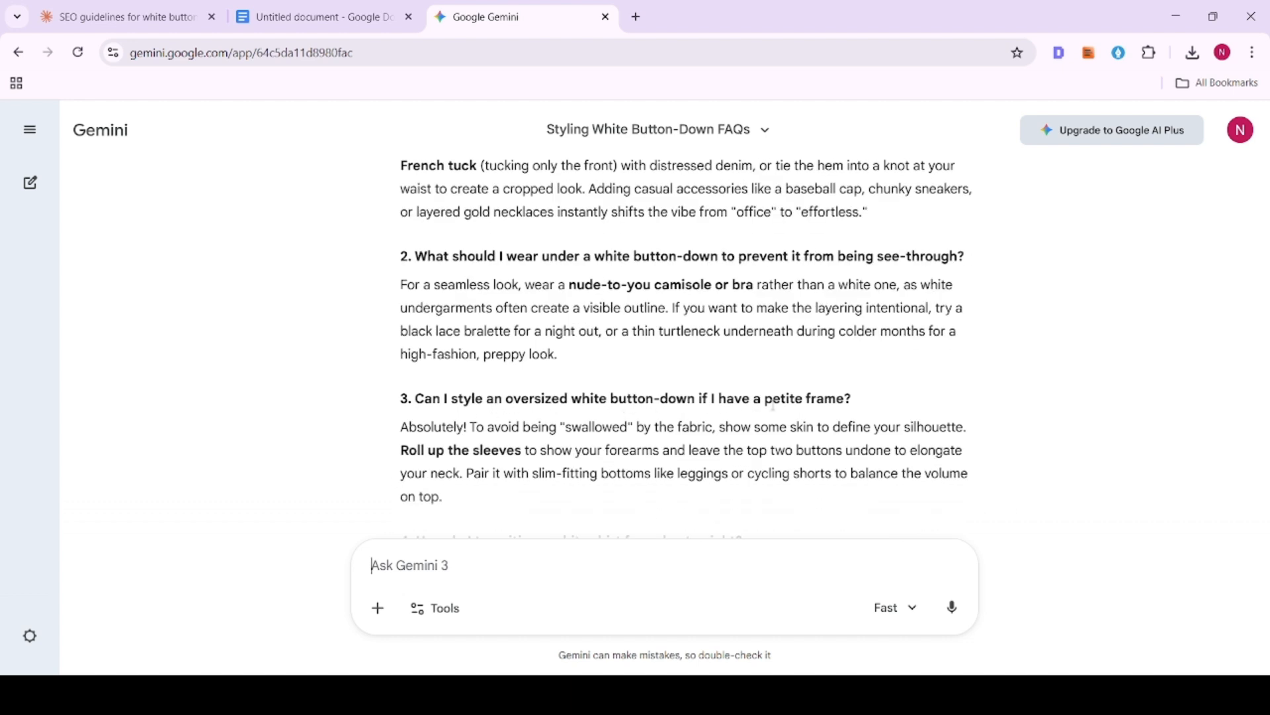
scroll(795, 413, down, 1)
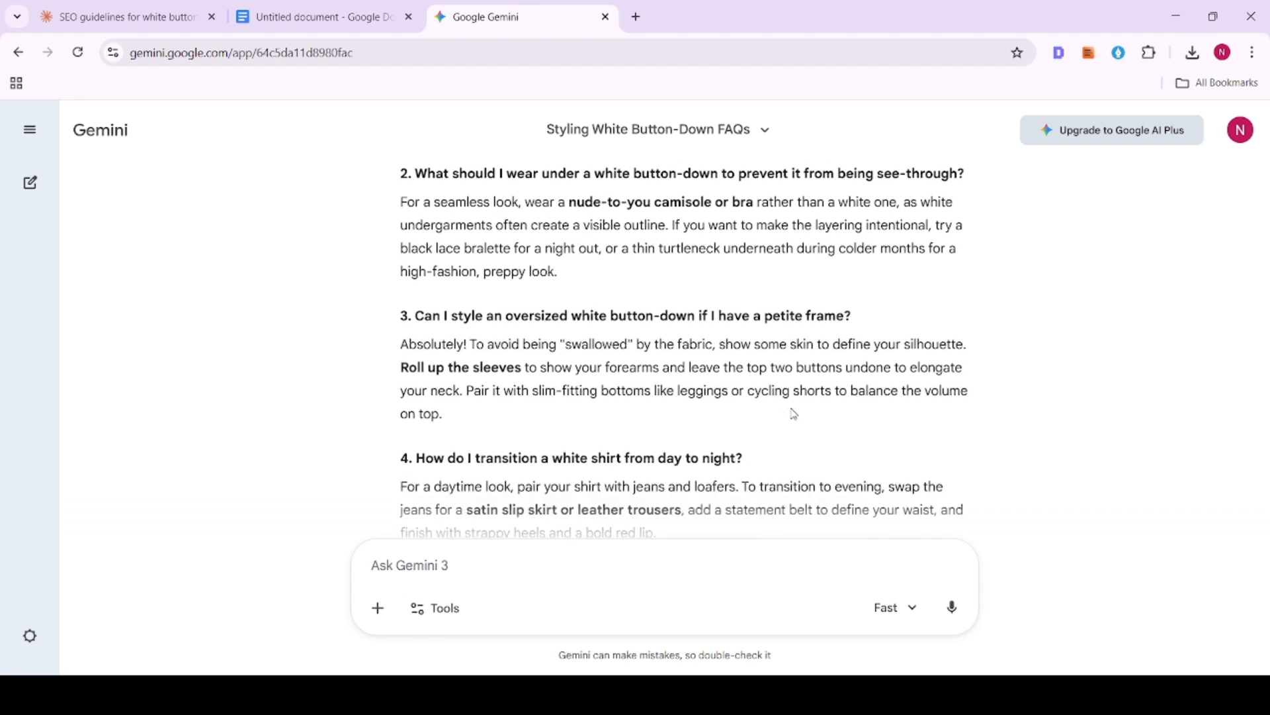
scroll(794, 415, down, 1)
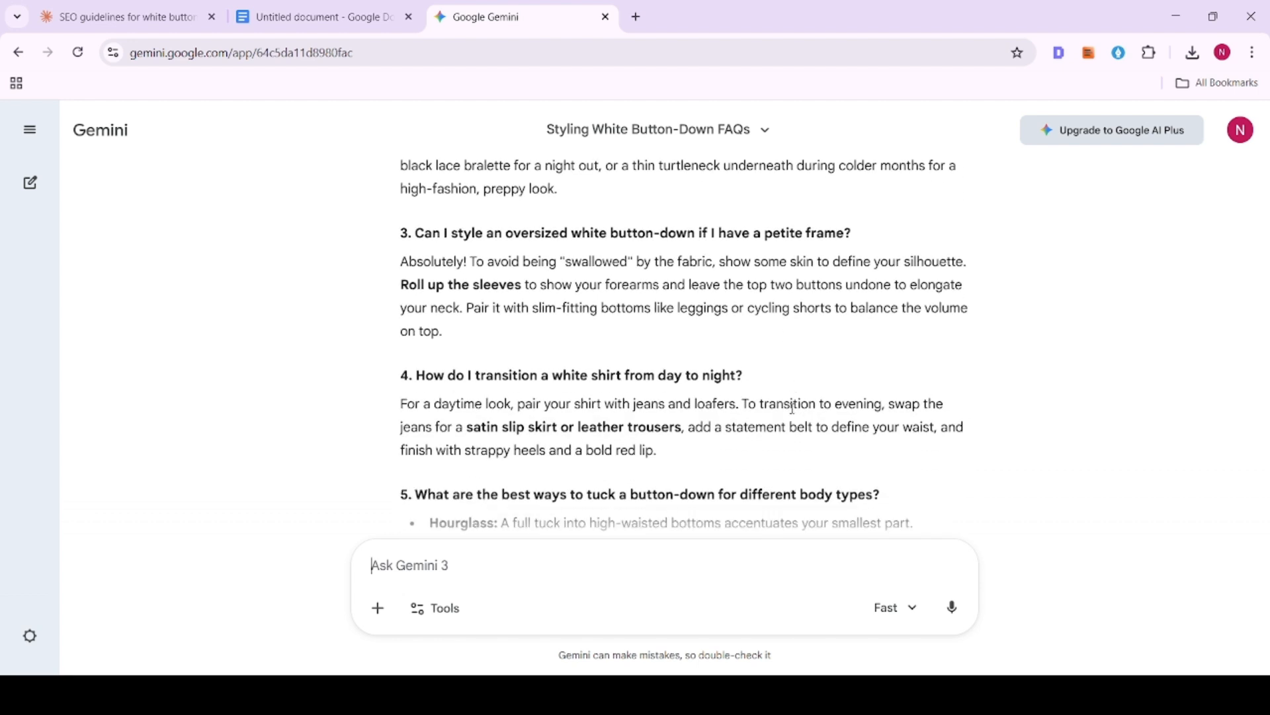
scroll(794, 408, down, 2)
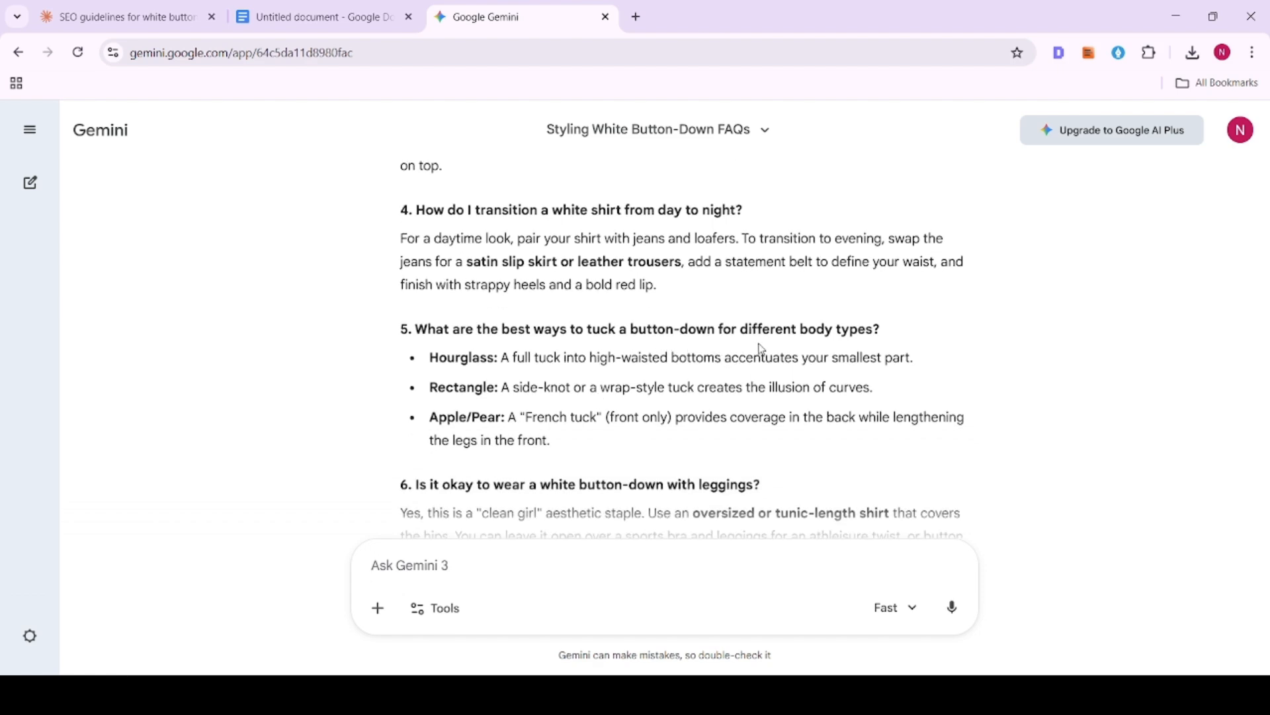
scroll(559, 458, down, 1)
scroll(456, 418, up, 3)
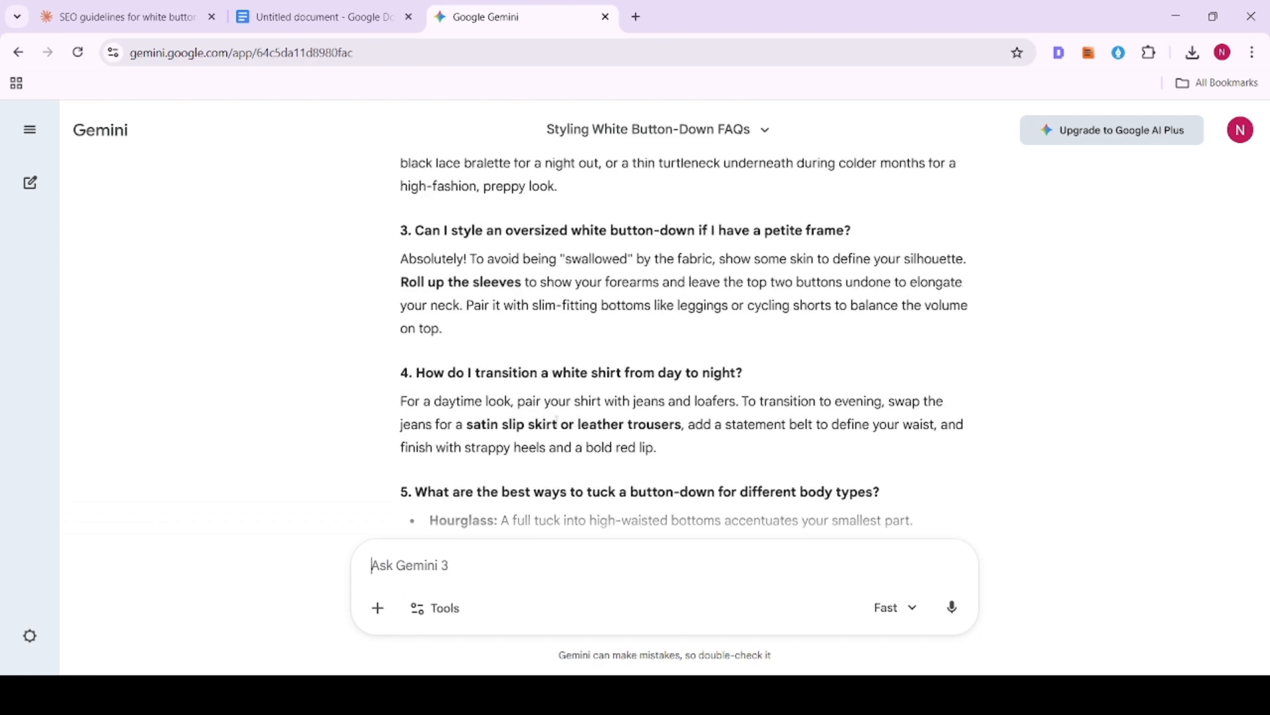
scroll(486, 346, down, 6)
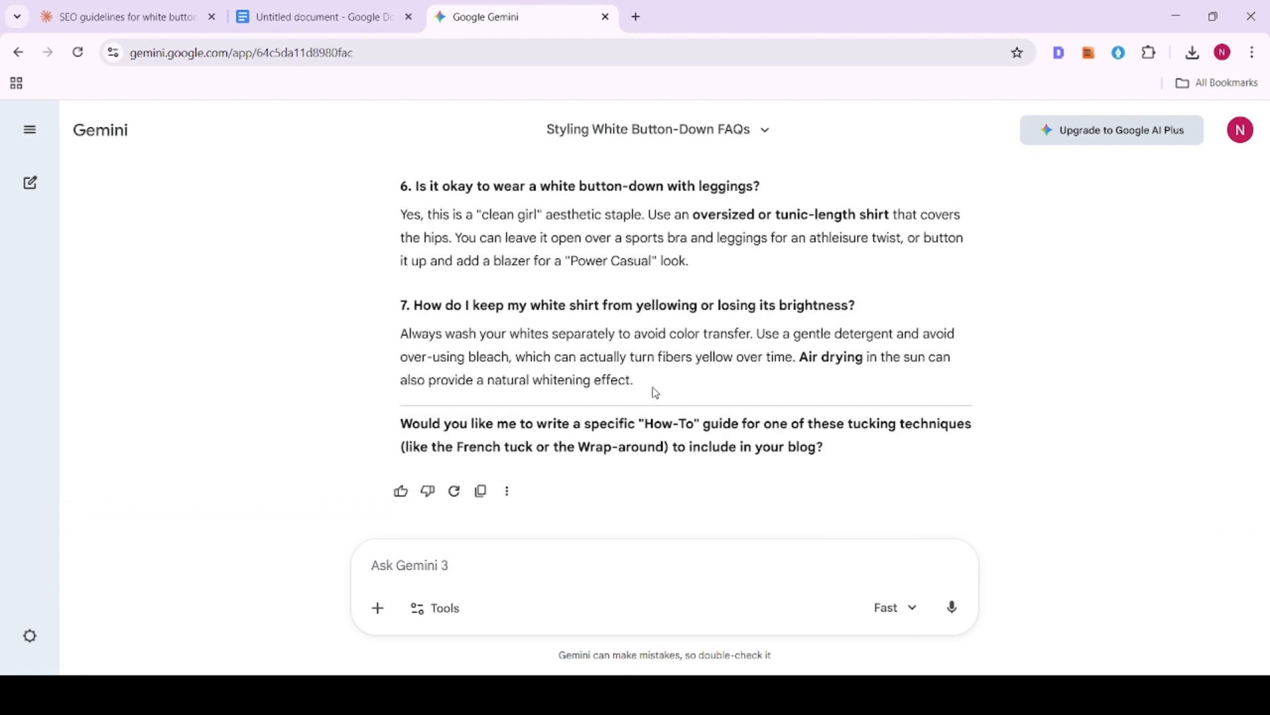
- Copy the full FAQ section from Gemini and paste it under the "Frequently Asked Question" heading in the Google Docs article
drag(654, 391, 397, 476)
key(ctrl+c)
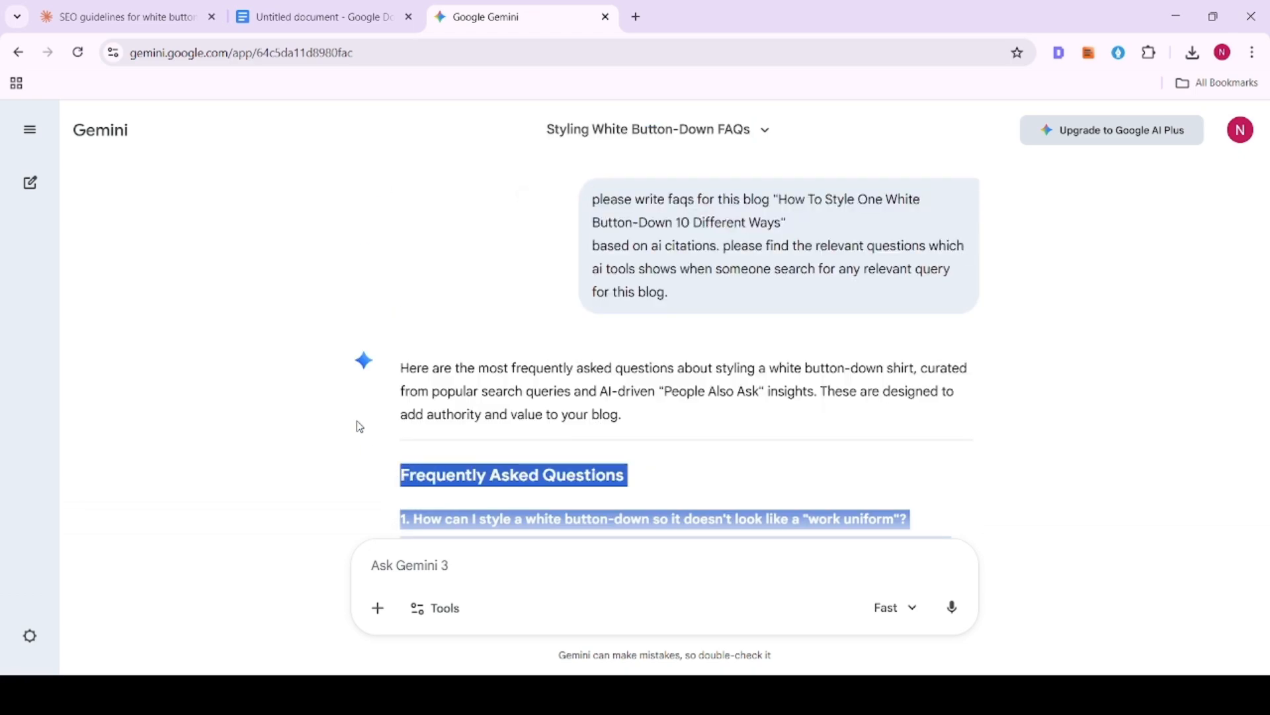
click(285, 15)
scroll(471, 379, down, 15)
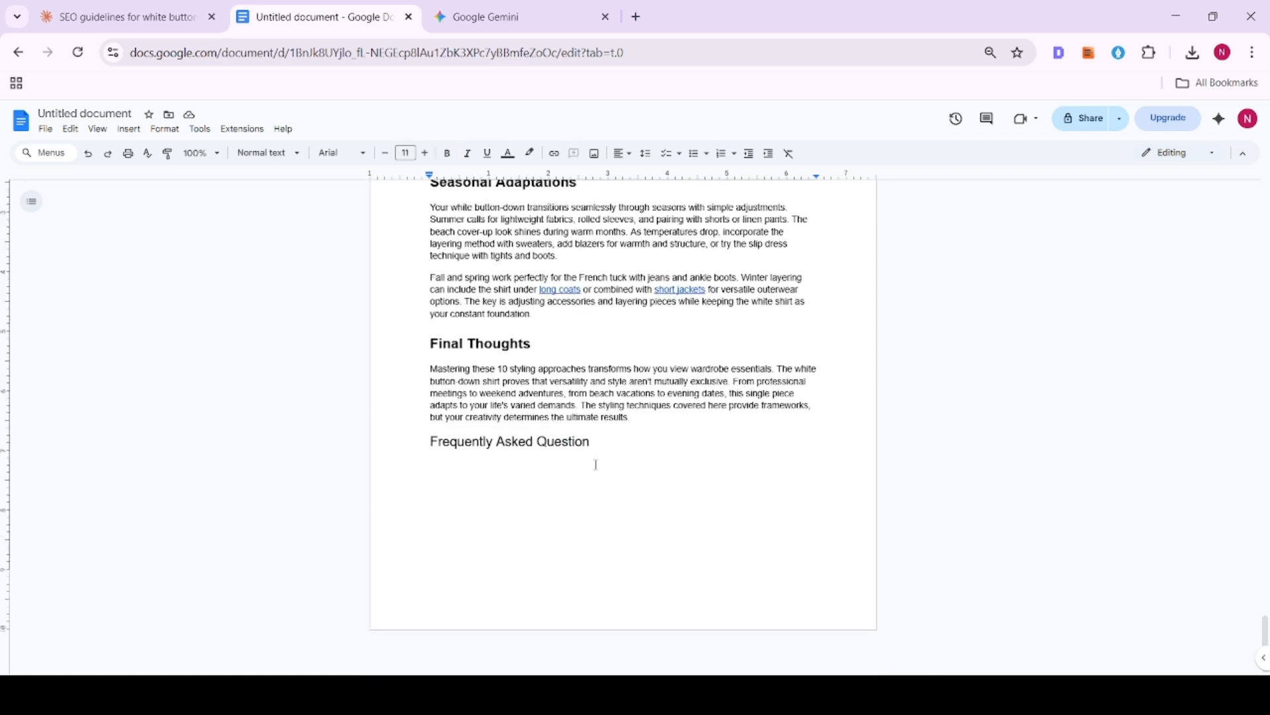
click(593, 462)
key(ctrl+v)
- Remove the duplicate pasted "Frequently Asked Questions" heading and the blank line above the first question
scroll(541, 455, up, 9)
scroll(540, 455, up, 4)
scroll(541, 456, down, 5)
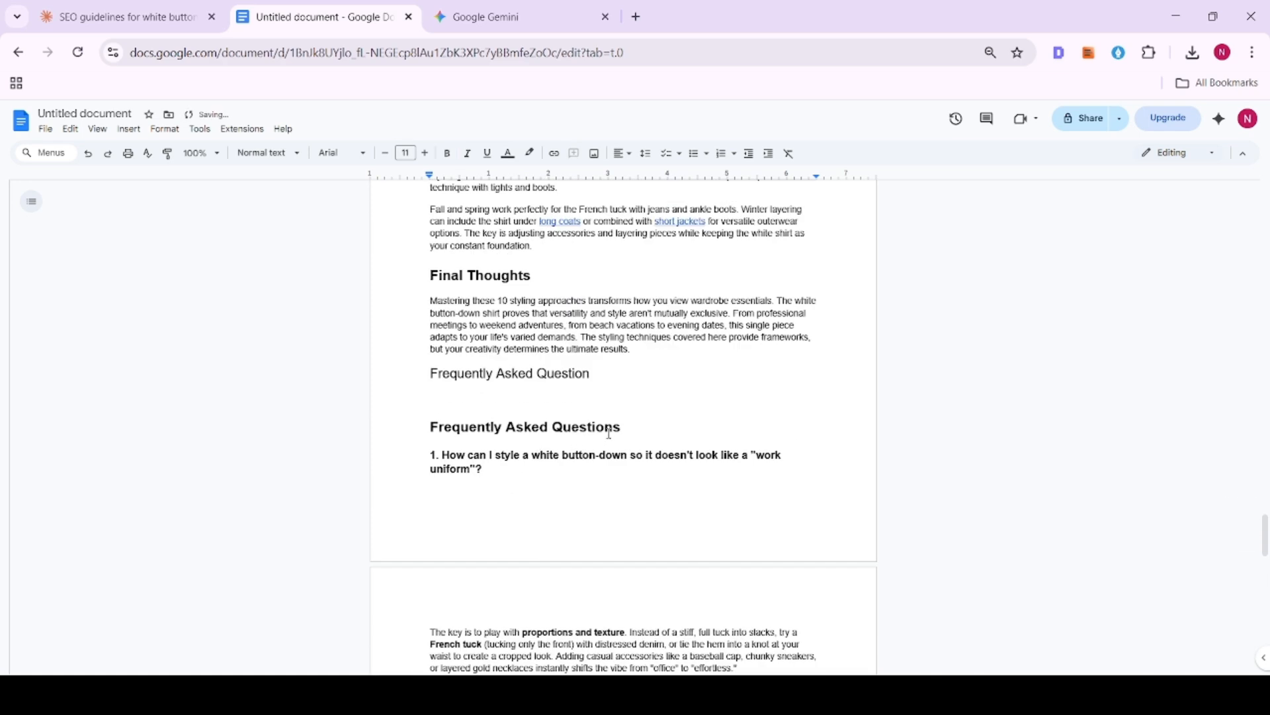
drag(621, 427, 398, 429)
key(BackSpace)
key(BackSpace)
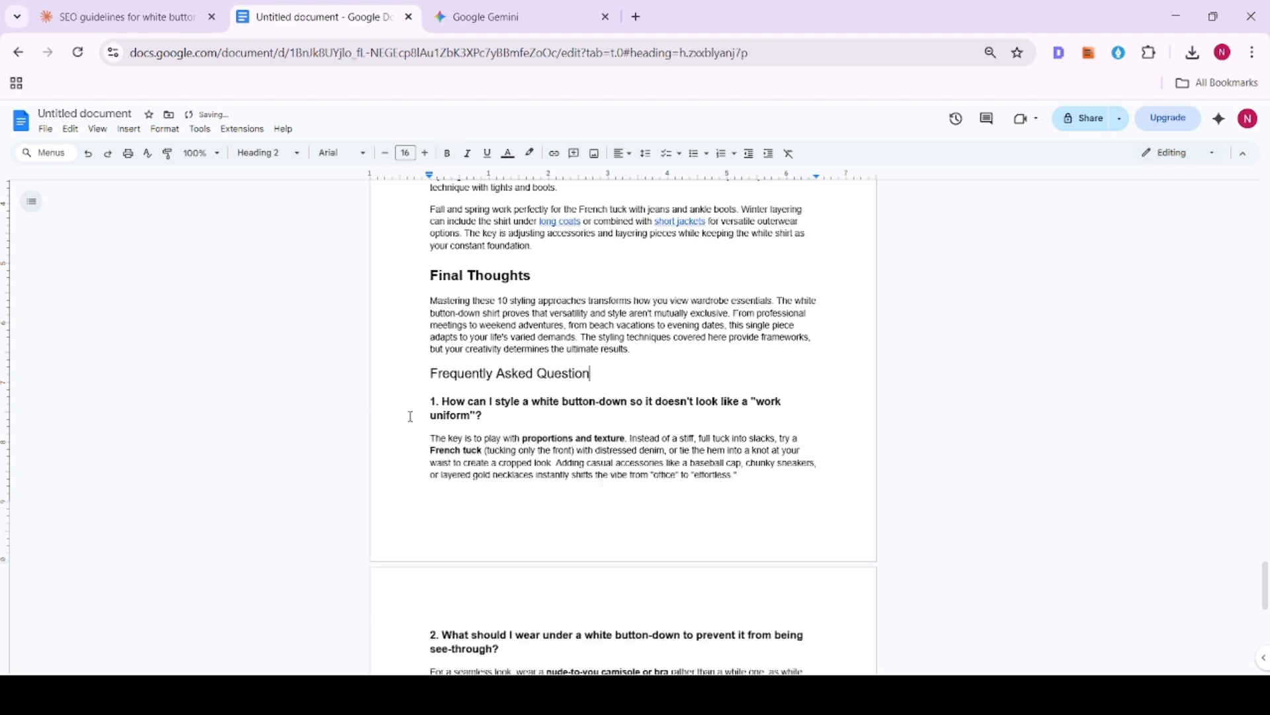
click(392, 411)
click(420, 474)
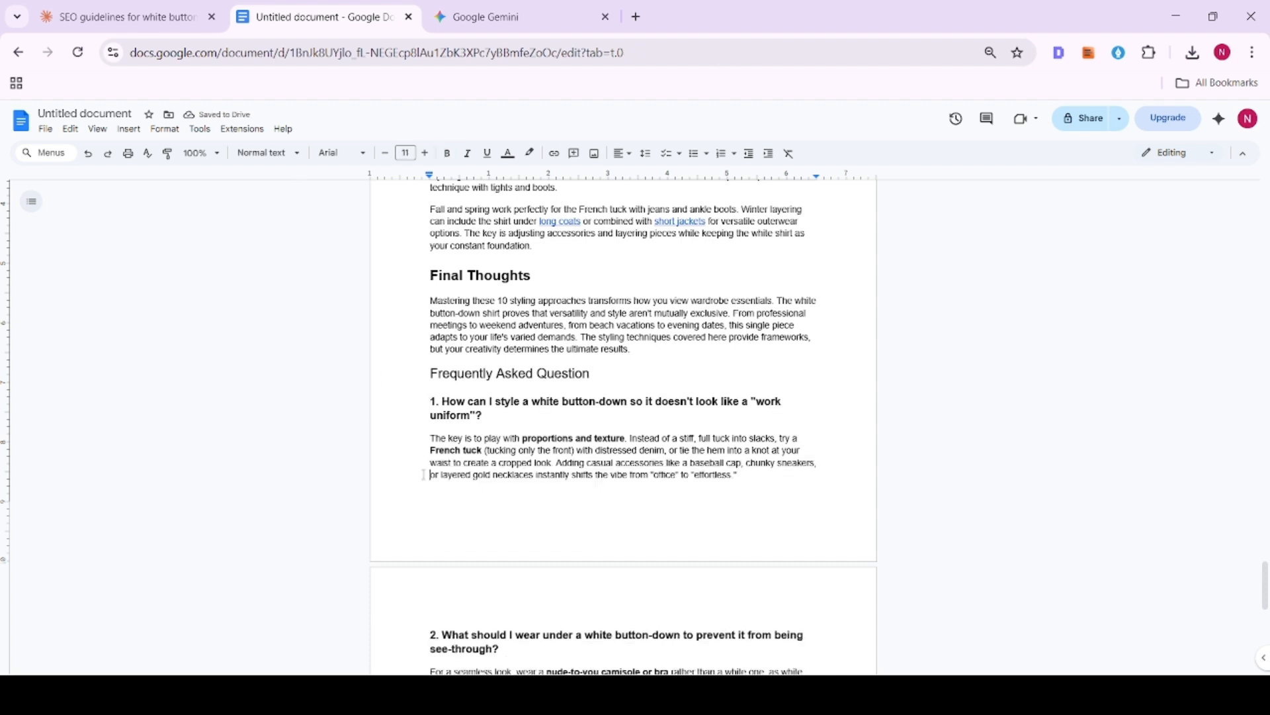
scroll(419, 463, down, 4)
click(417, 399)
click(415, 440)
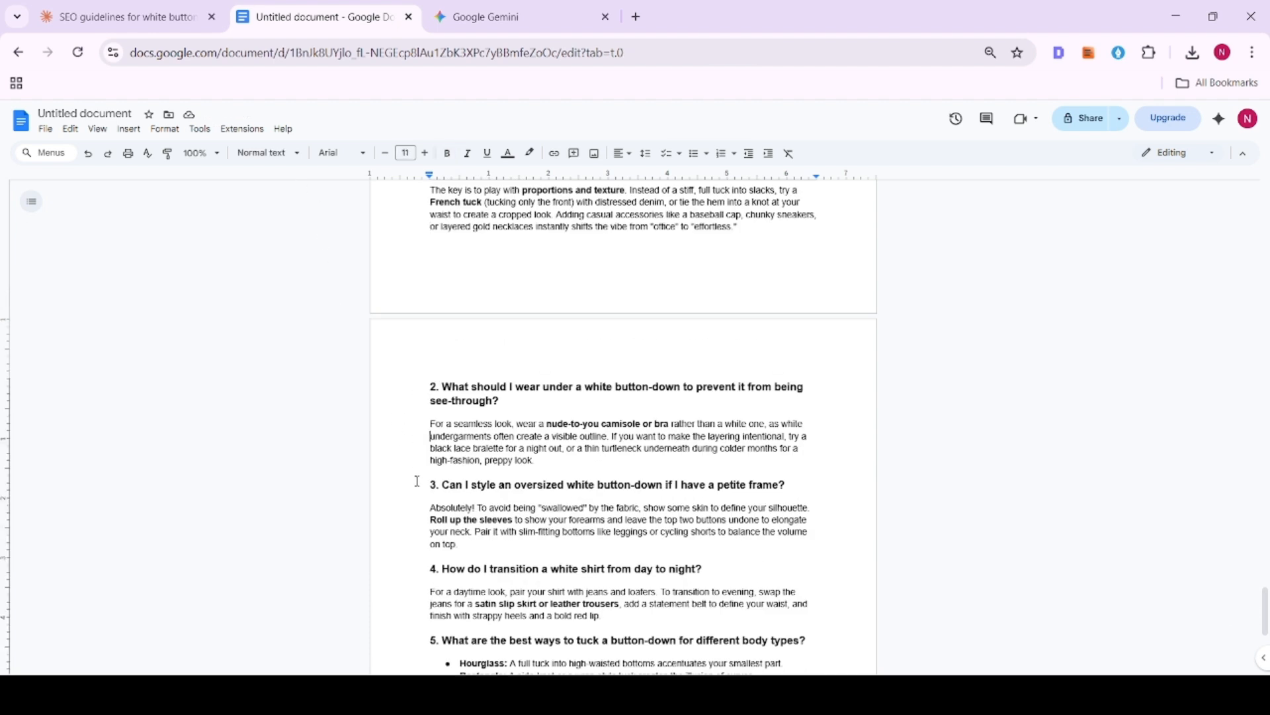
click(415, 485)
click(457, 519)
click(420, 586)
- Replace the numbers 1 to 7 in front of the FAQ questions with "Q", keeping the period after each
scroll(427, 543, up, 2)
double_click(433, 319)
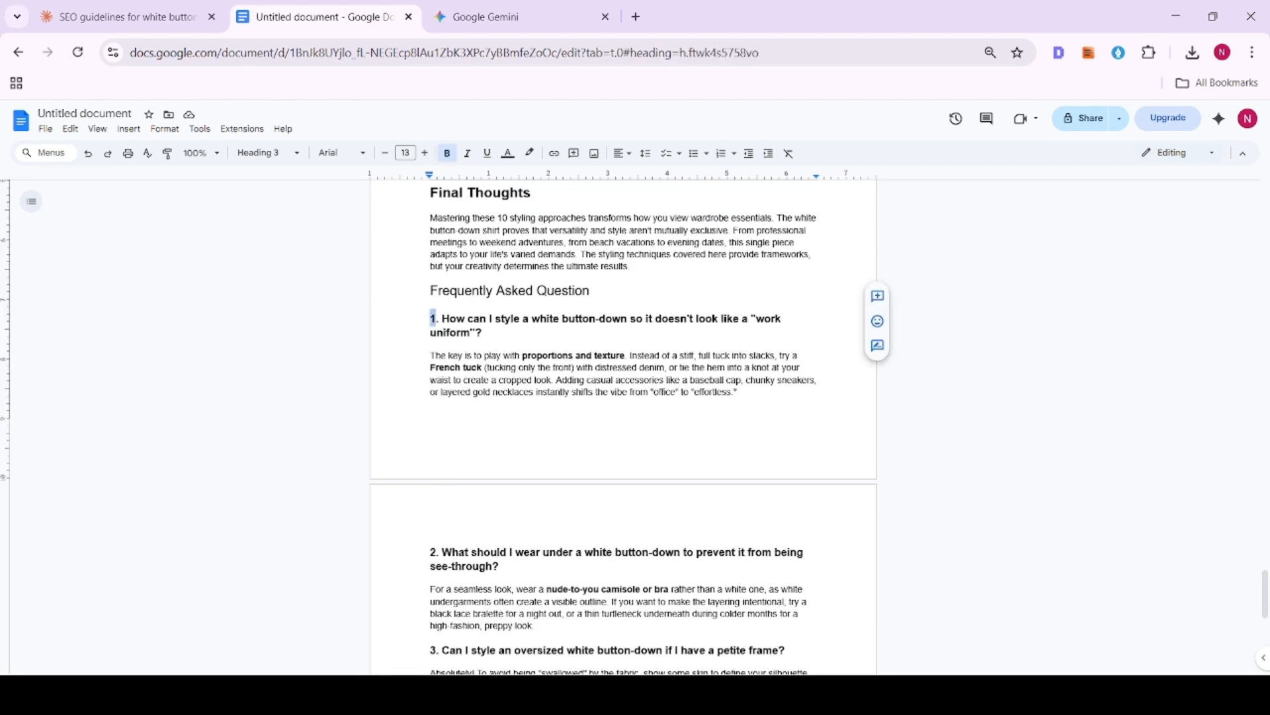
text(Q)
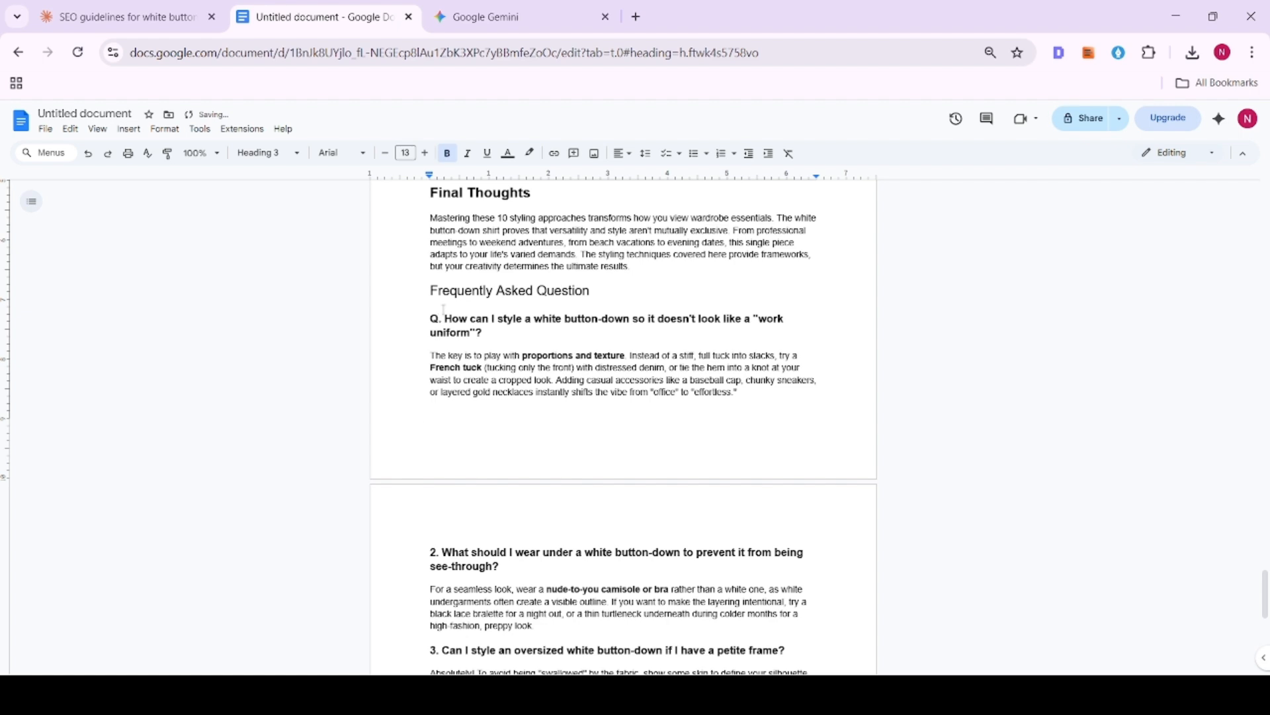
double_click(435, 319)
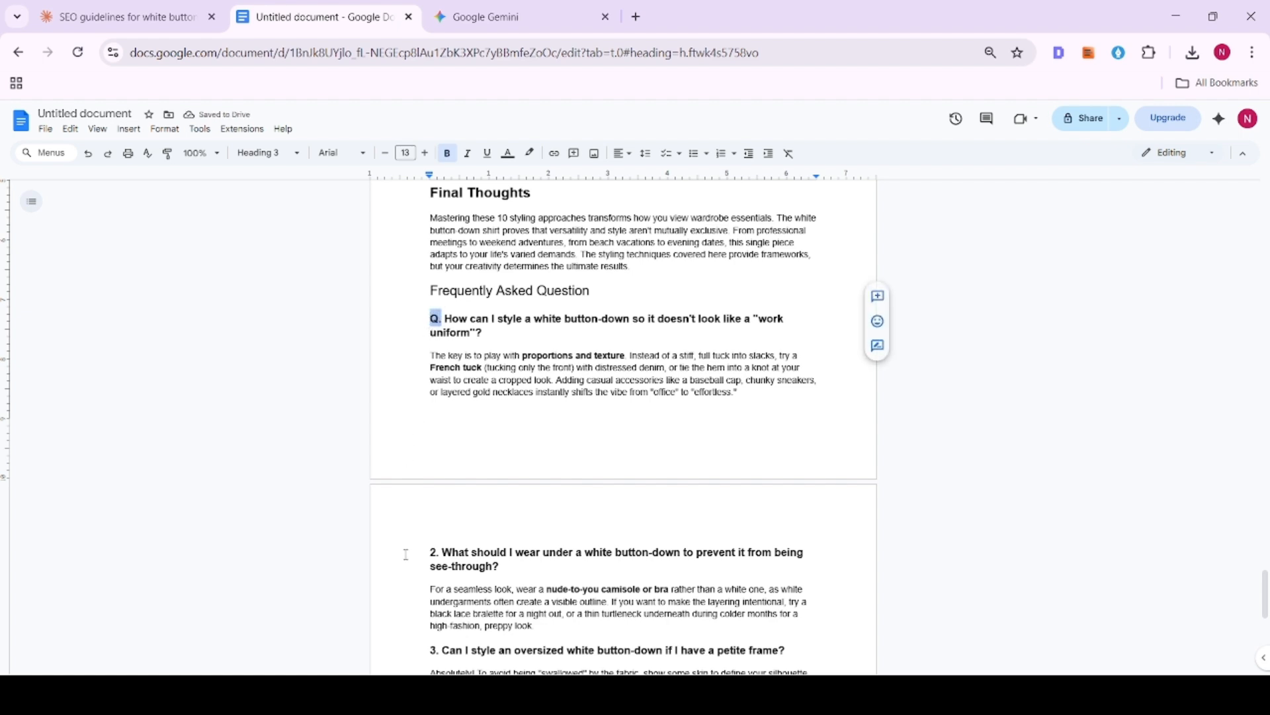
double_click(434, 552)
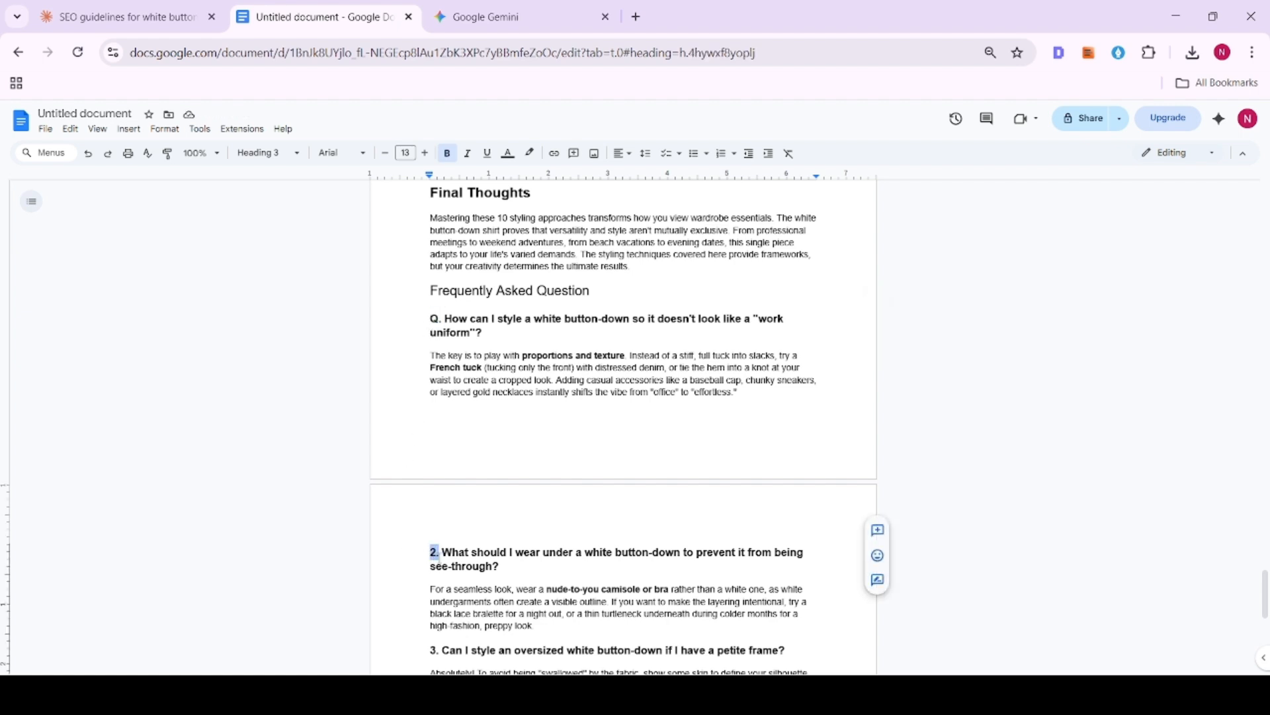
text(Q)
scroll(622, 430, down, 1)
double_click(434, 566)
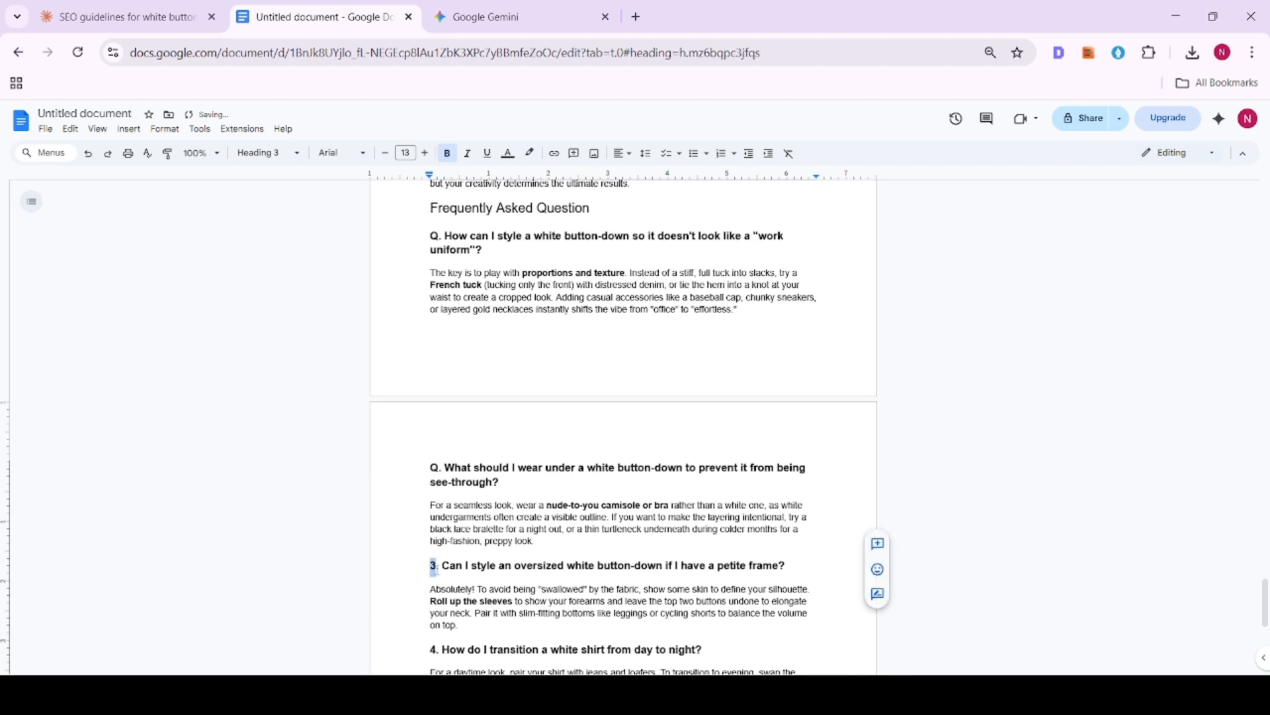
text(Q)
scroll(622, 430, down, 2)
double_click(434, 484)
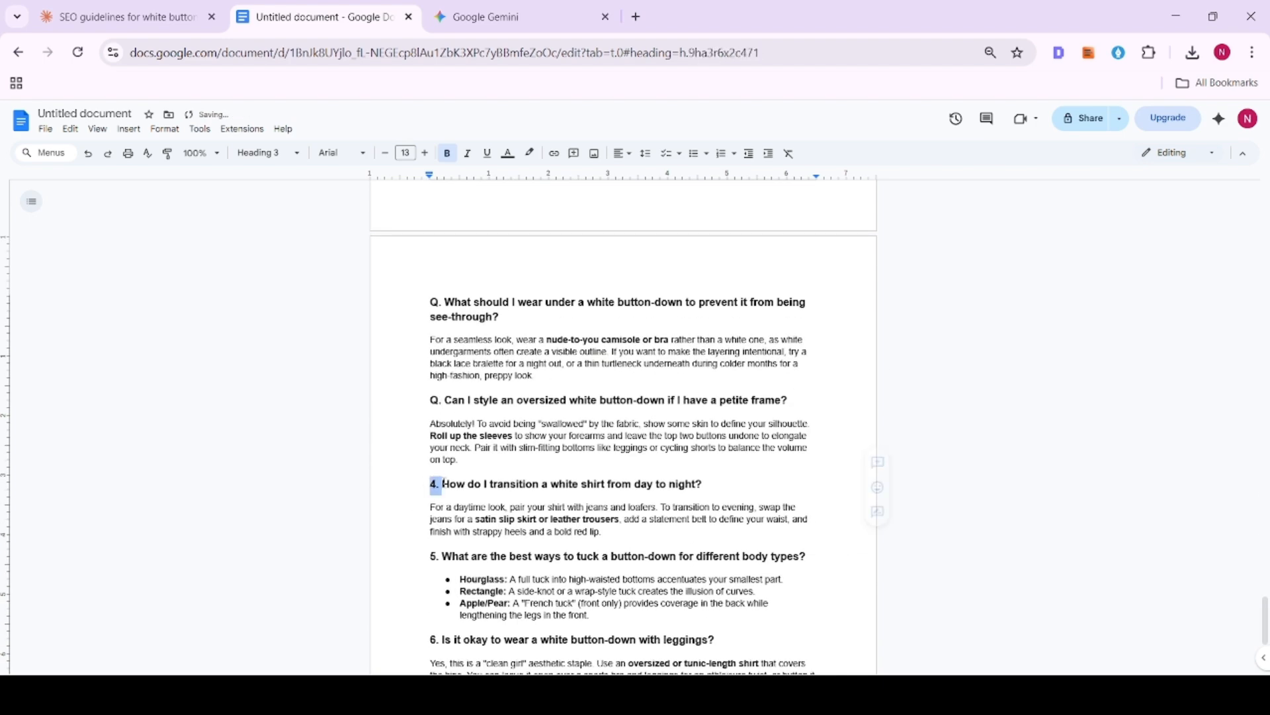
text(Q)
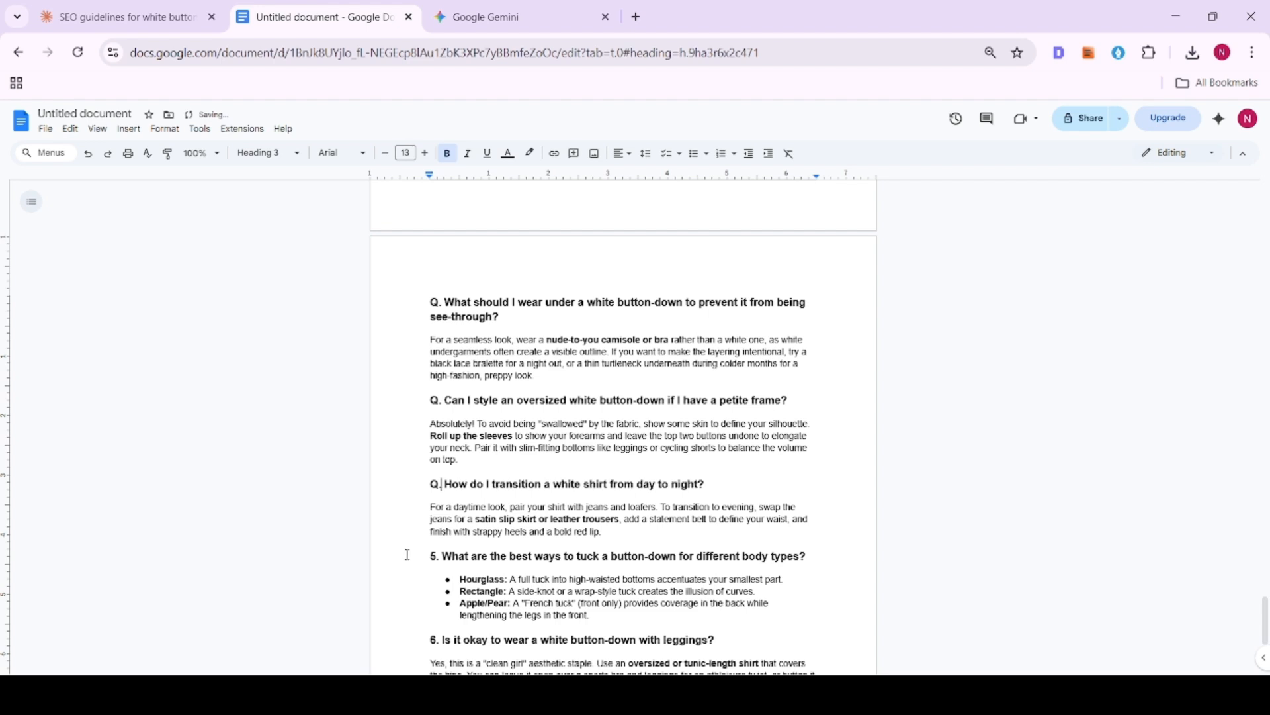
double_click(434, 556)
text(Q)
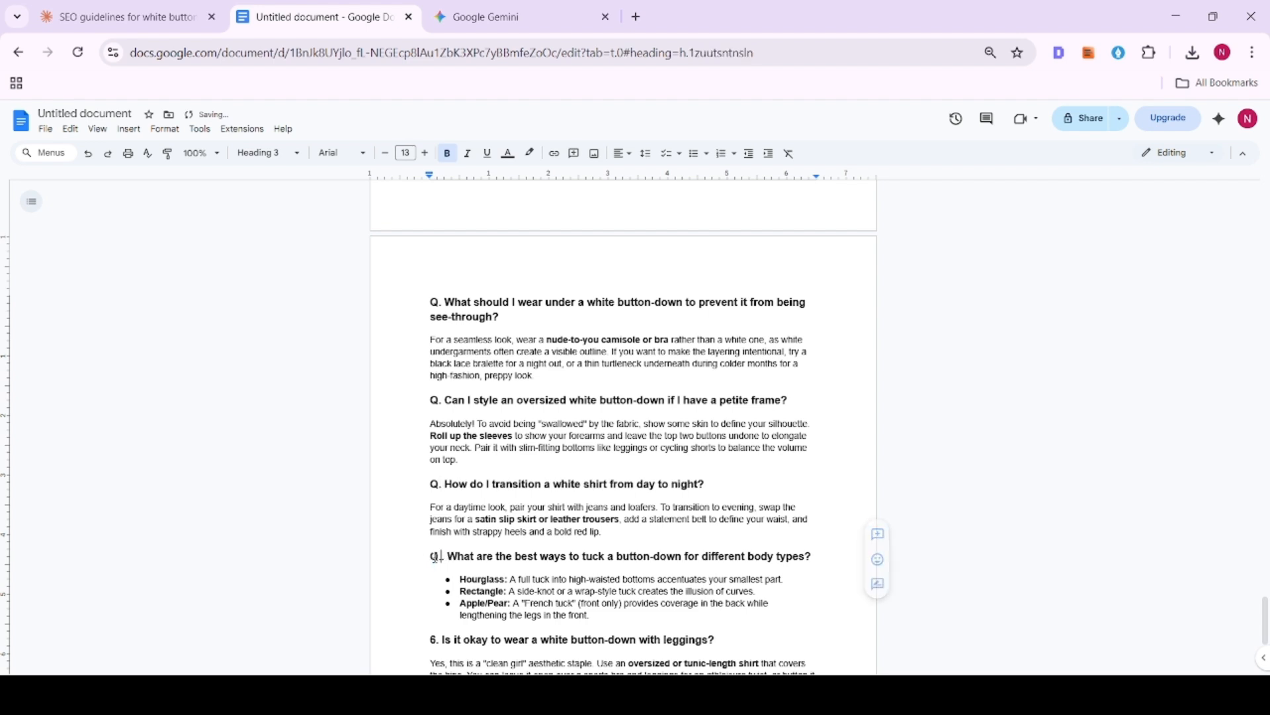
scroll(622, 430, down, 3)
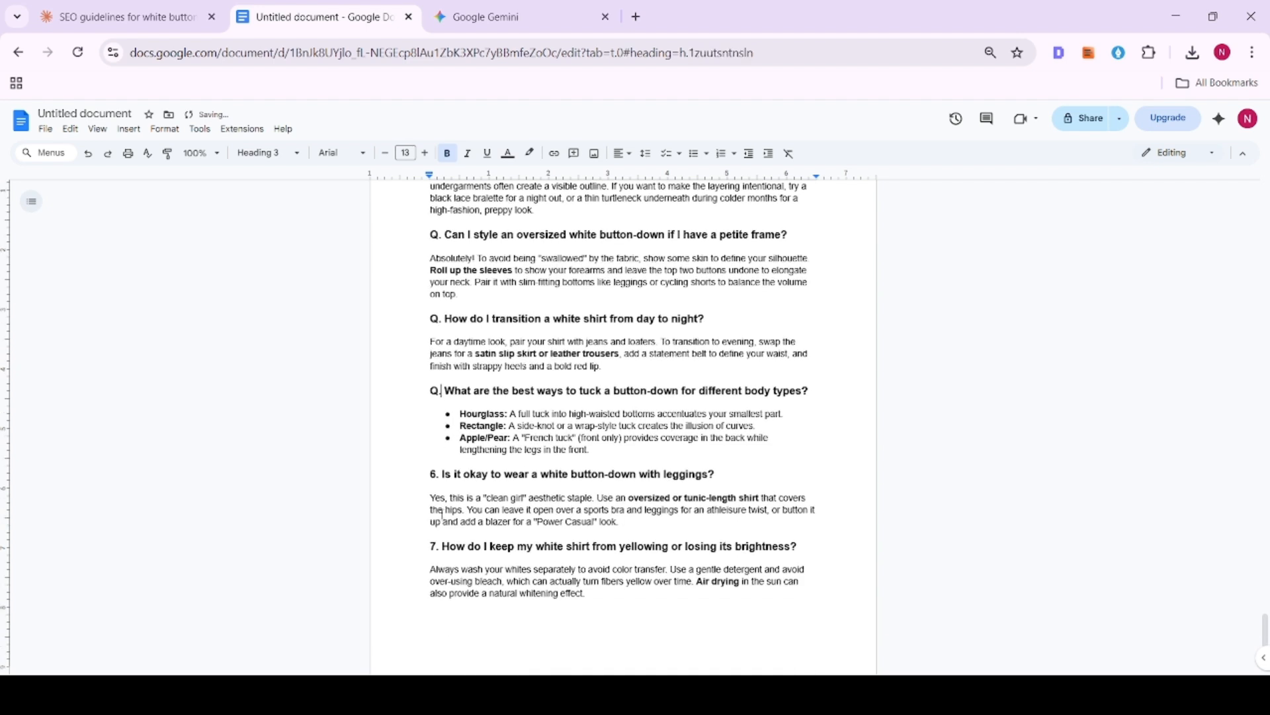
double_click(434, 474)
text(Q)
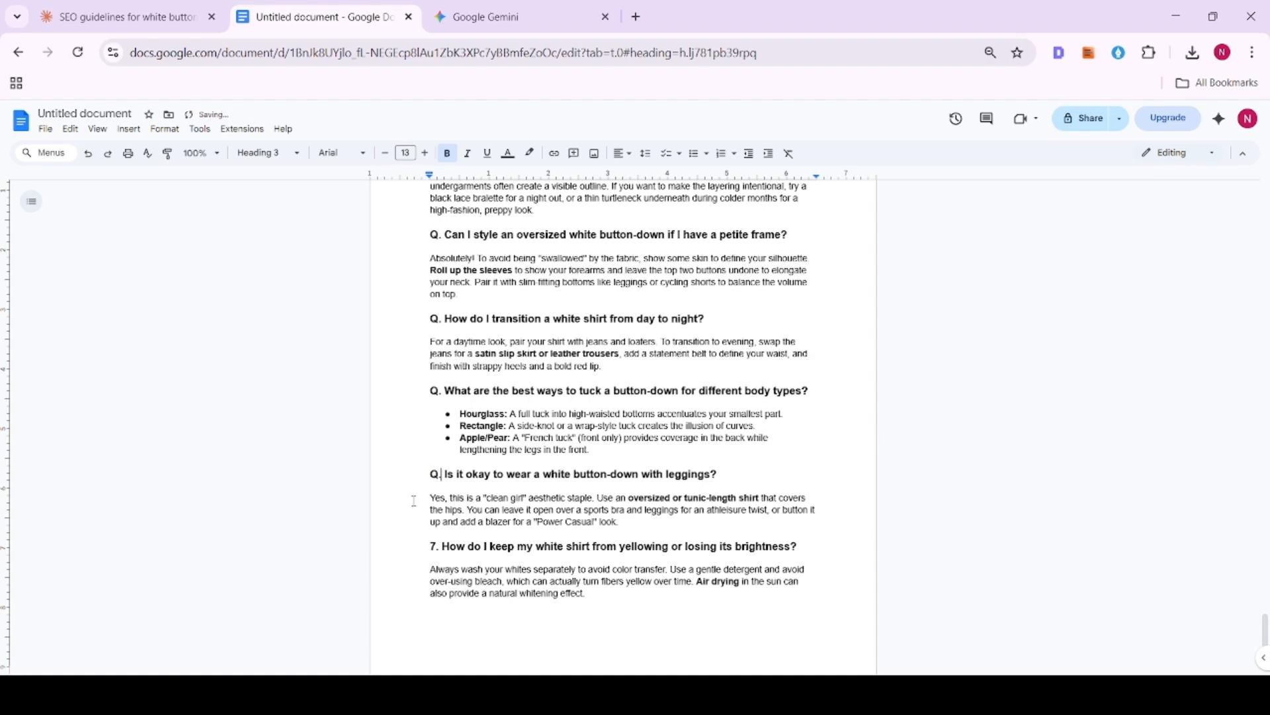
double_click(434, 546)
text(Q)
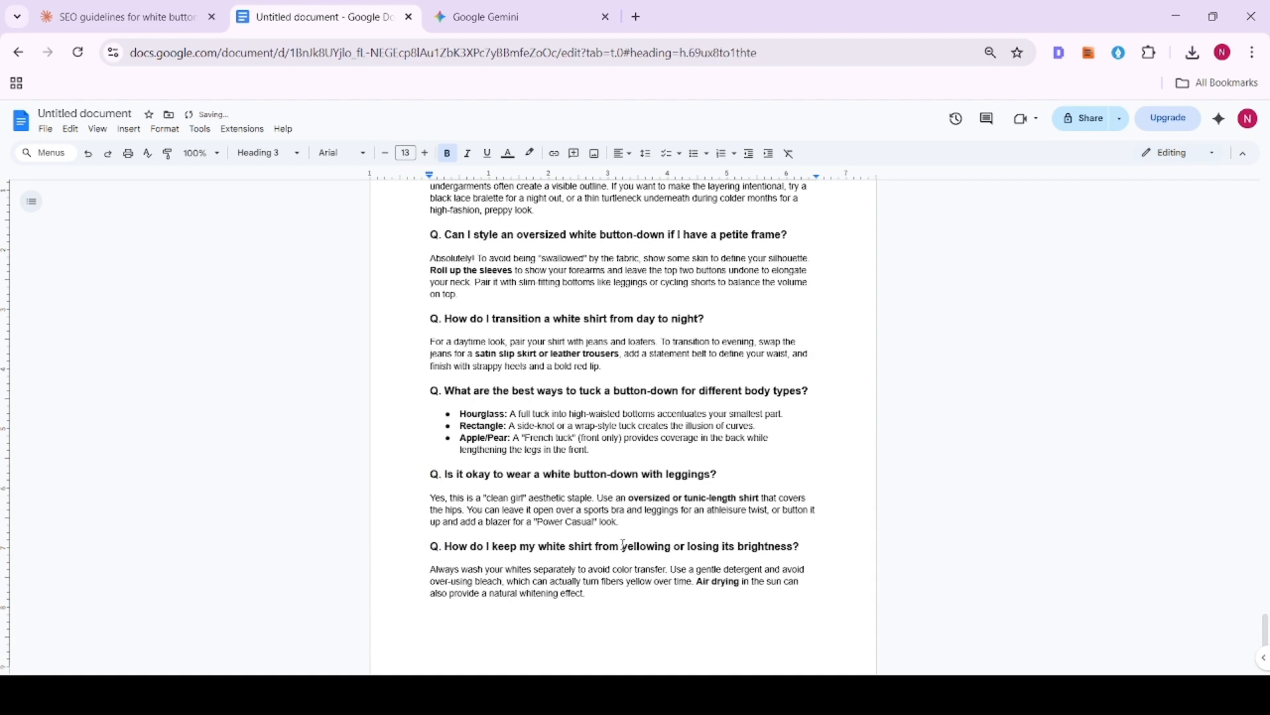
- Review the finished FAQ section and the preceding article sections back to styling idea 8
scroll(624, 545, up, 15)
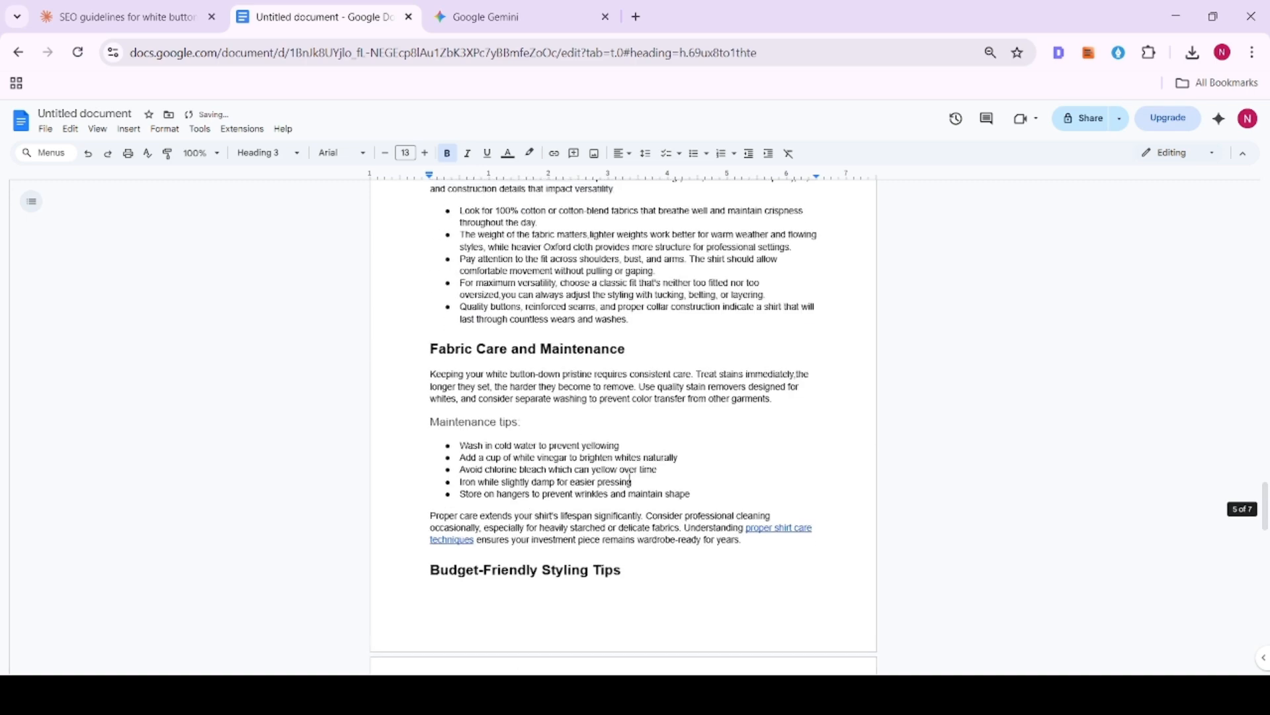
scroll(627, 479, down, 15)
drag(586, 495, 400, 479)
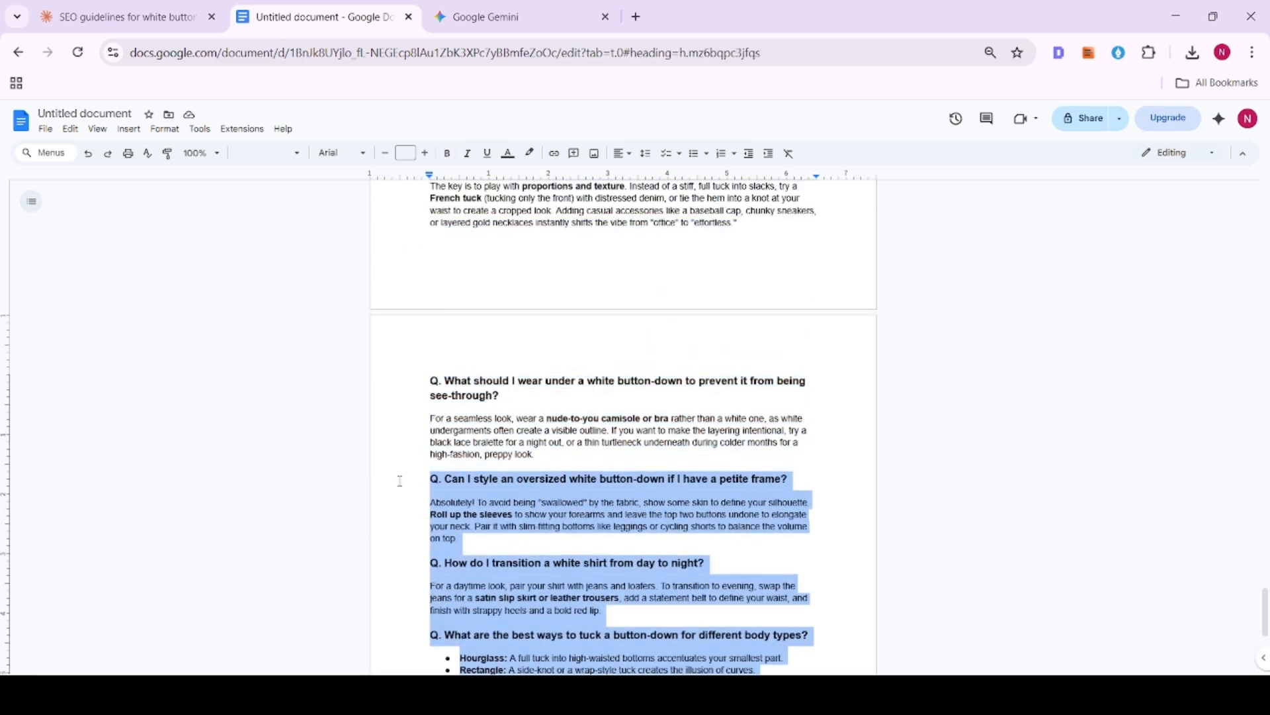
scroll(495, 433, up, 6)
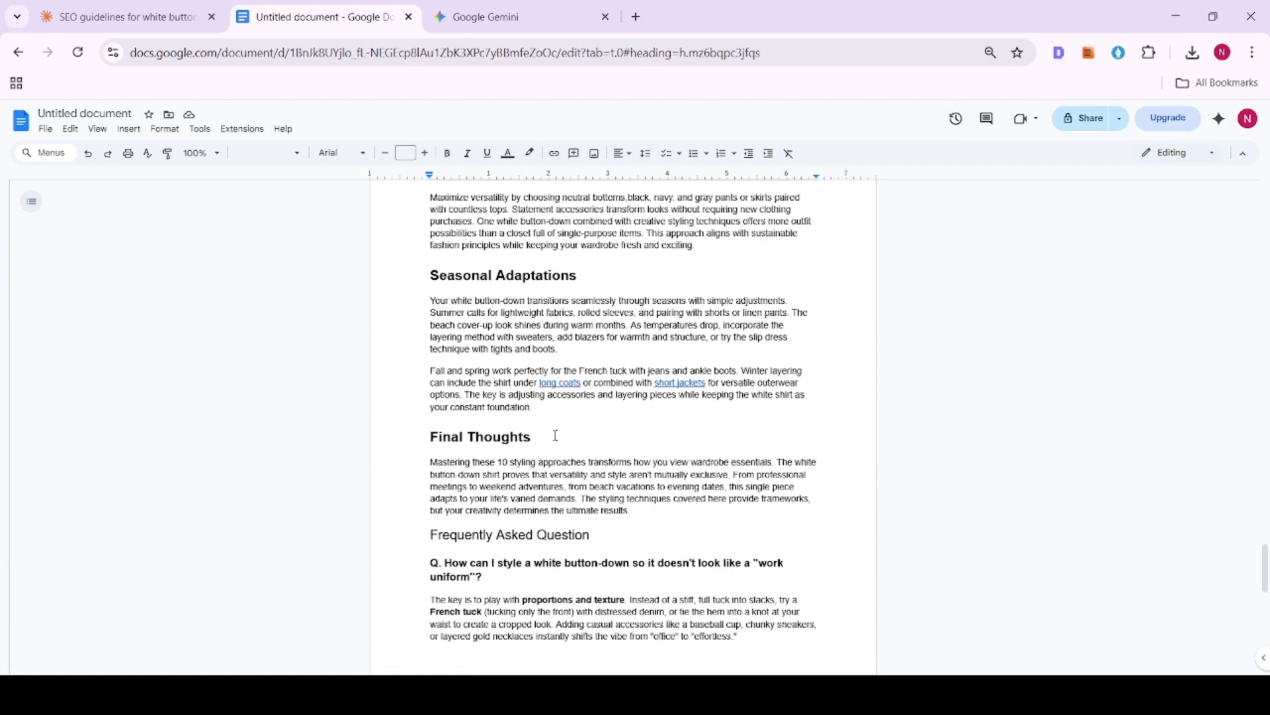
scroll(555, 433, up, 10)
scroll(555, 434, up, 6)
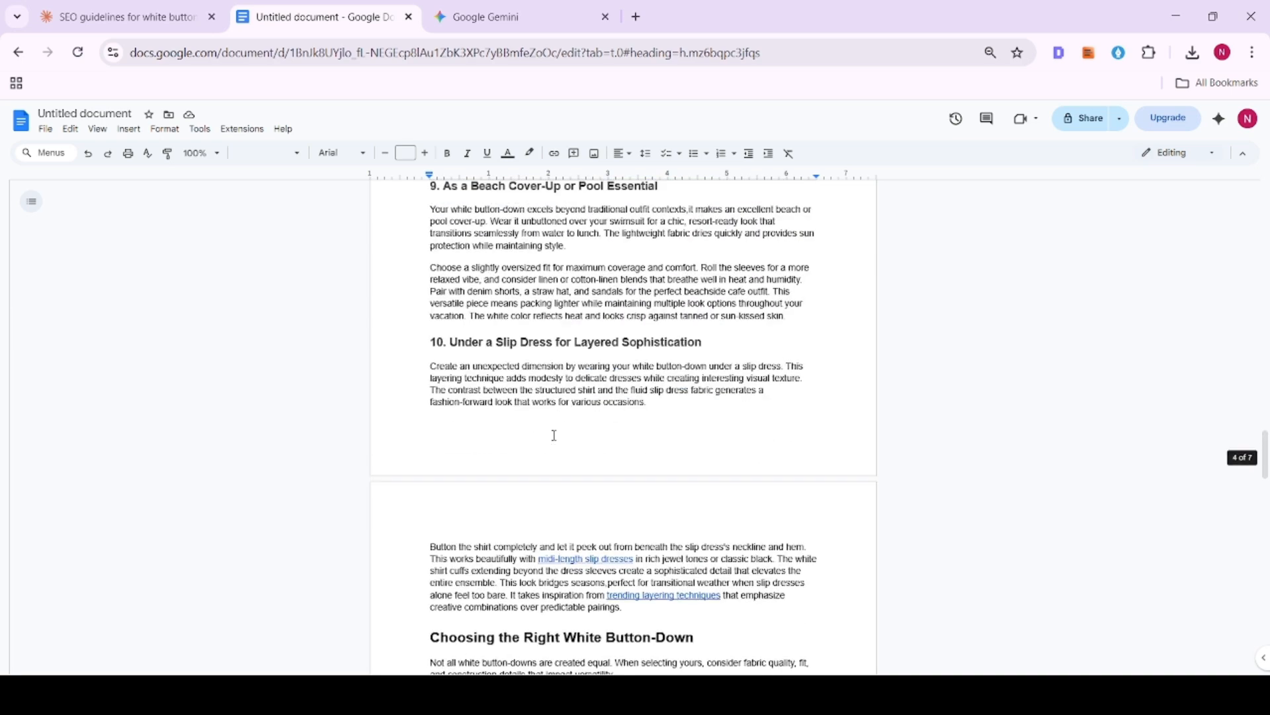
scroll(554, 435, down, 4)
scroll(554, 435, up, 20)
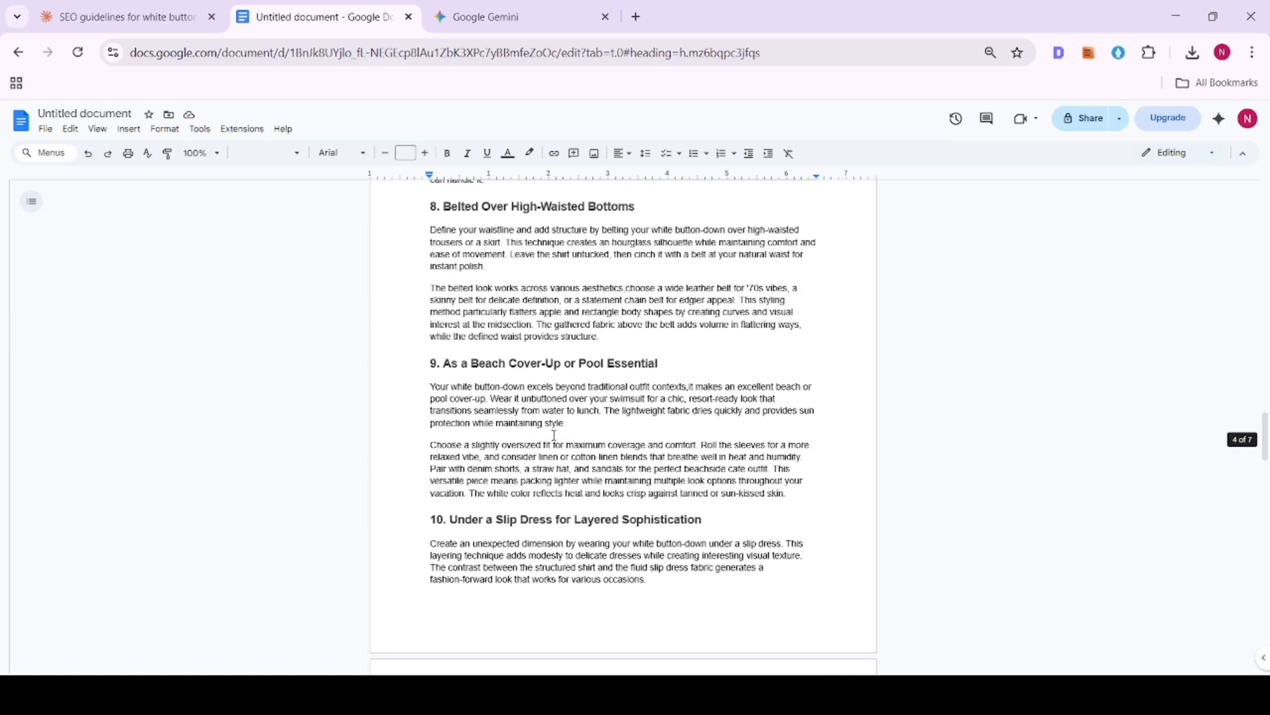
- Check the article's total word count
scroll(555, 435, up, 15)
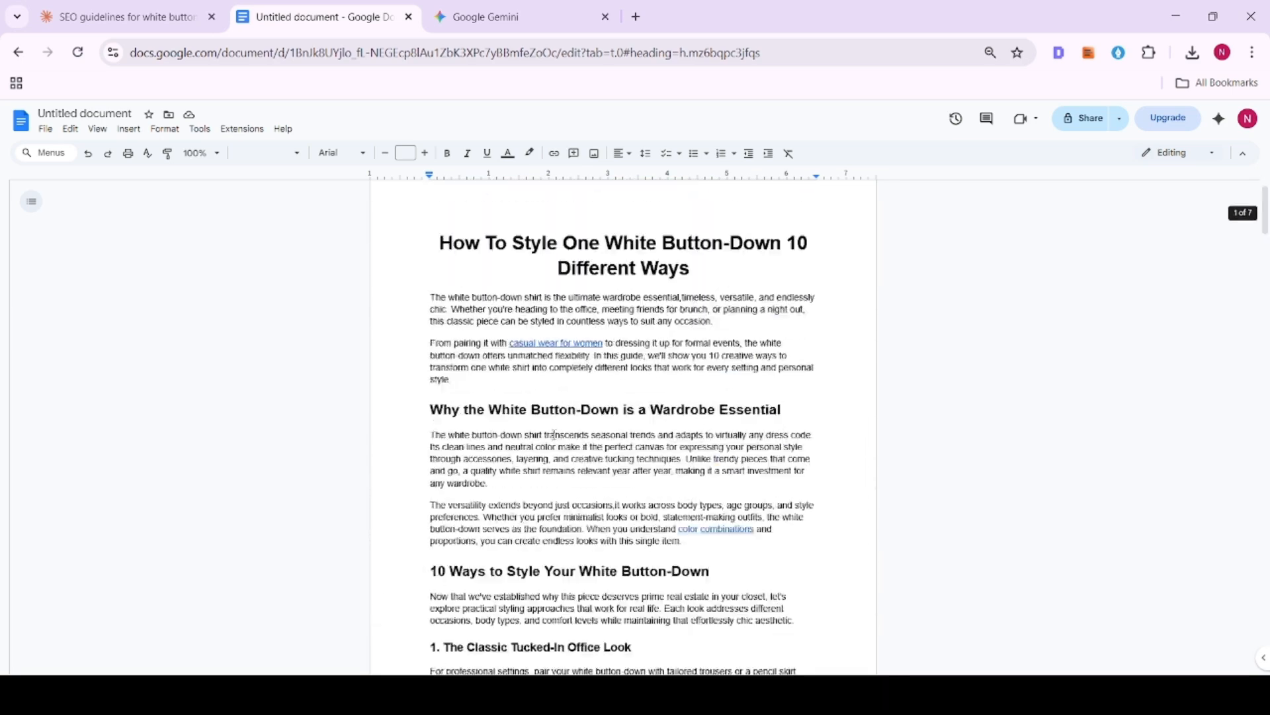
click(169, 131)
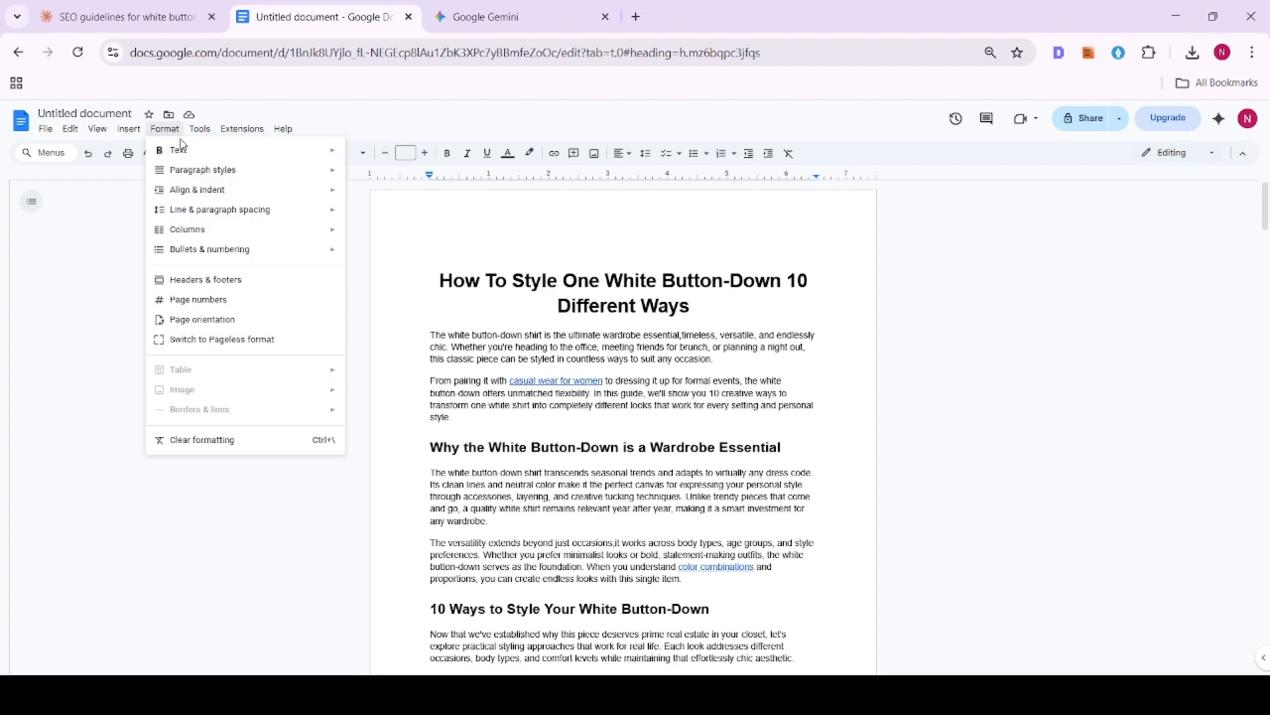
mouse_move(202, 134)
click(207, 170)
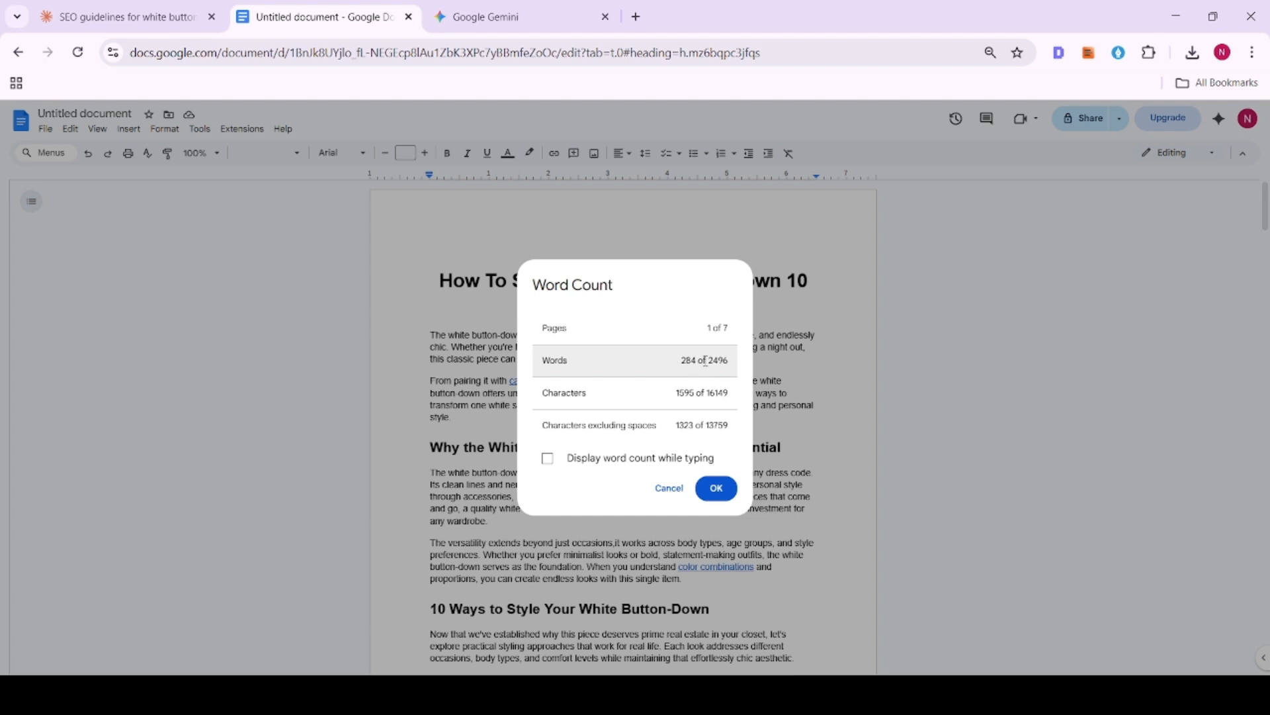
drag(702, 363, 735, 366)
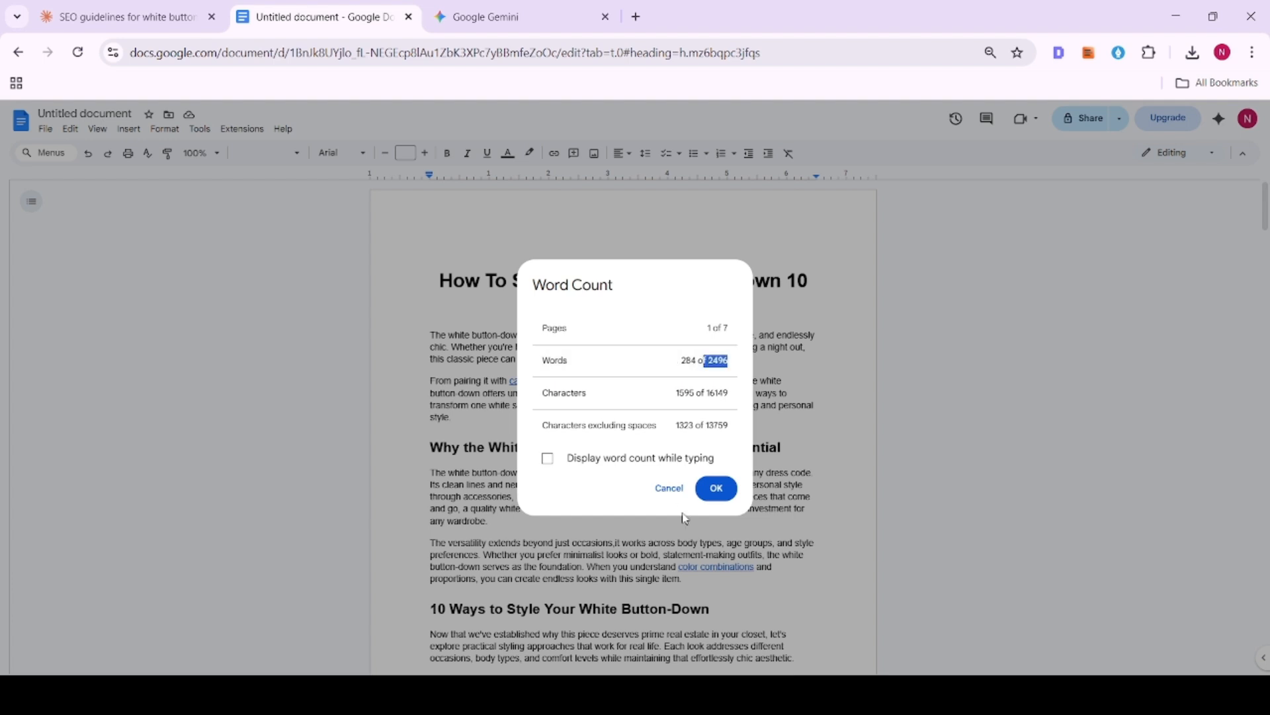
click(669, 487)
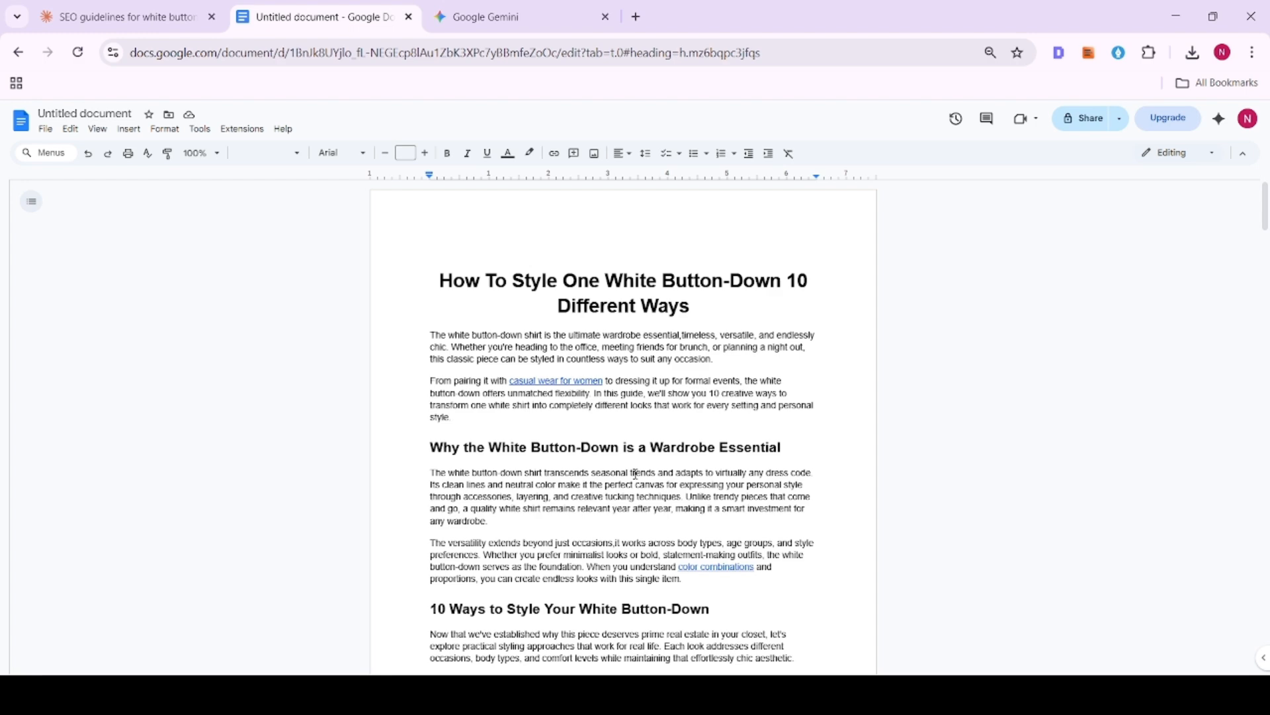
- Examine the sections from "Choosing the Right White Button-Down" through "Seasonal Adaptations" for content that can be cut
scroll(609, 382, down, 15)
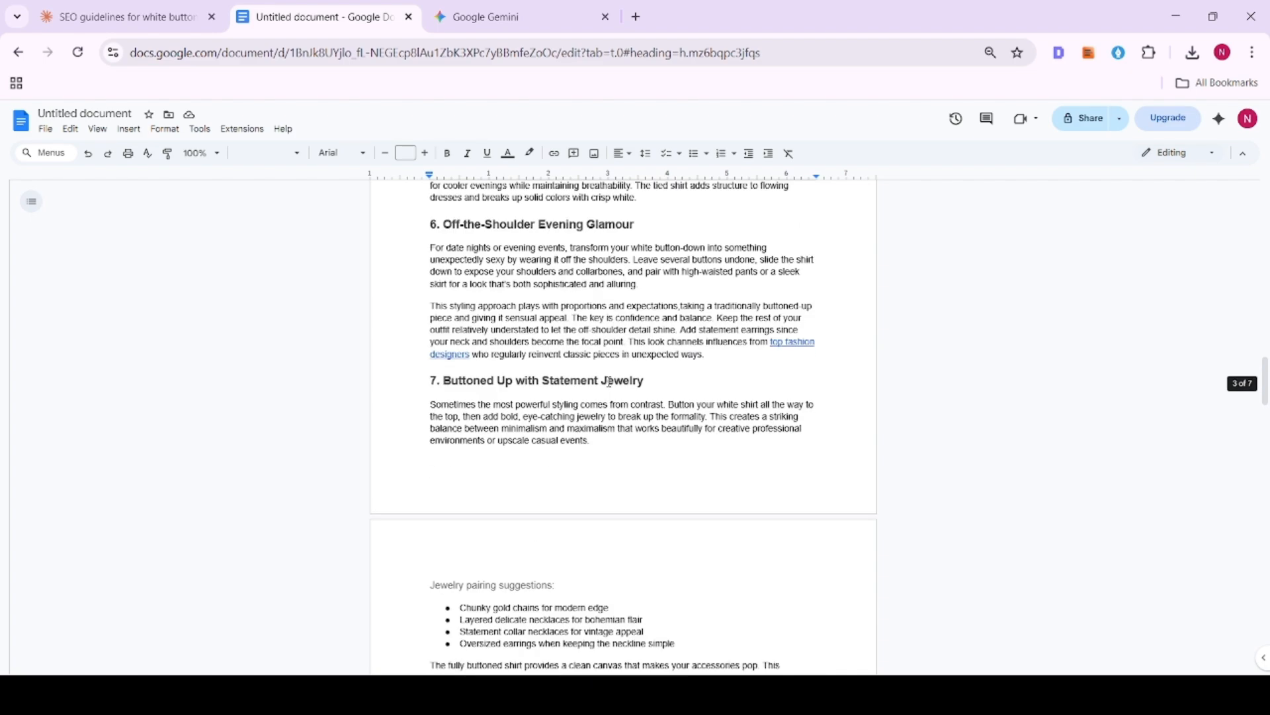
scroll(609, 382, down, 20)
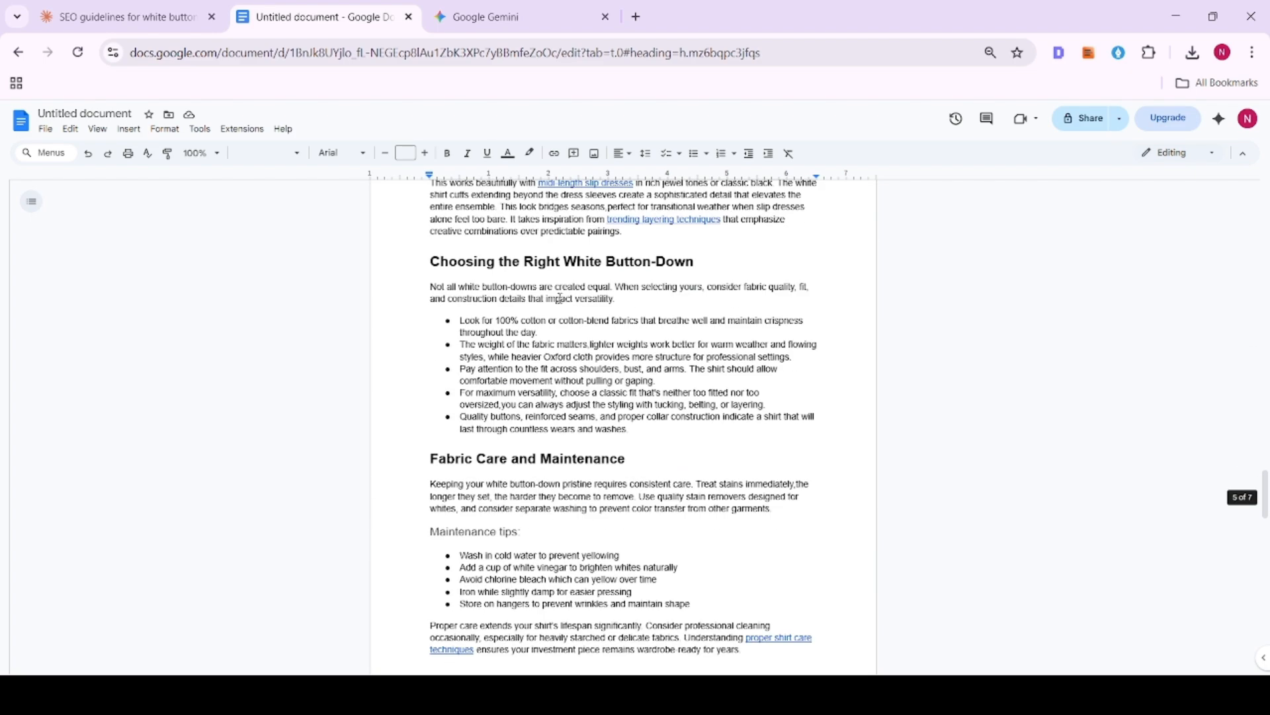
drag(428, 261, 661, 381)
scroll(629, 379, down, 1)
drag(430, 375, 760, 450)
click(436, 335)
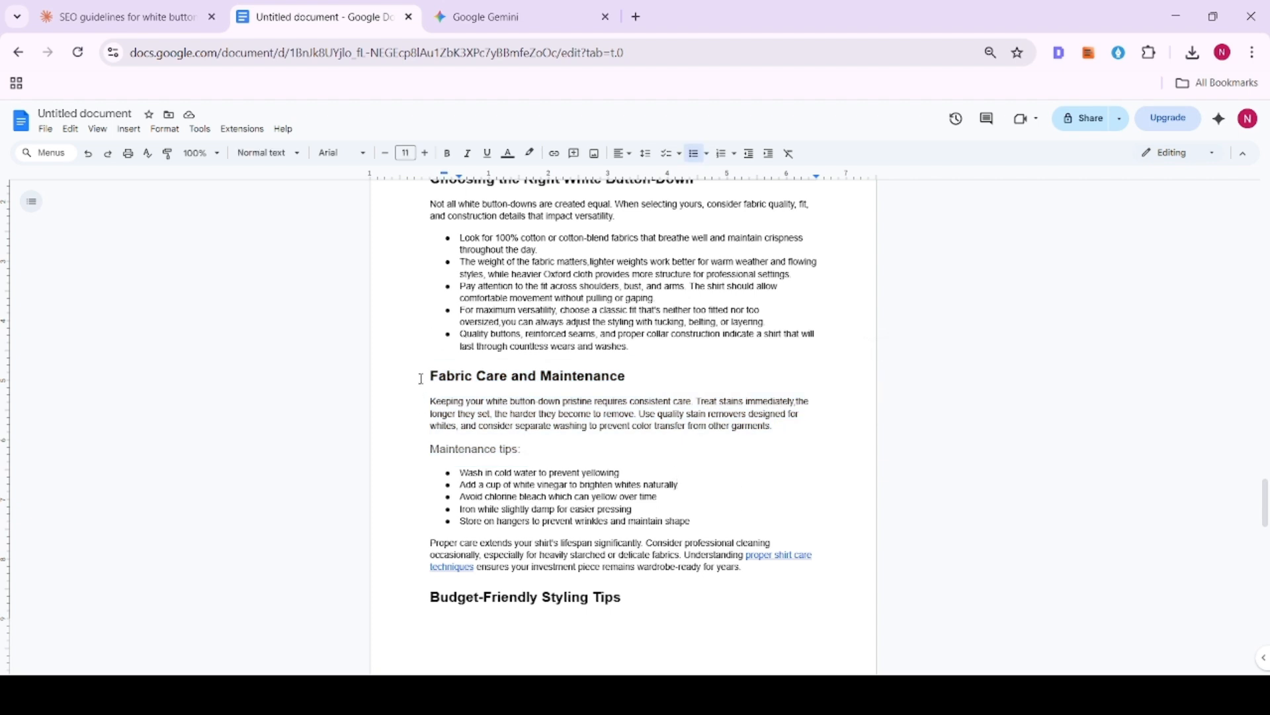
scroll(556, 421, down, 1)
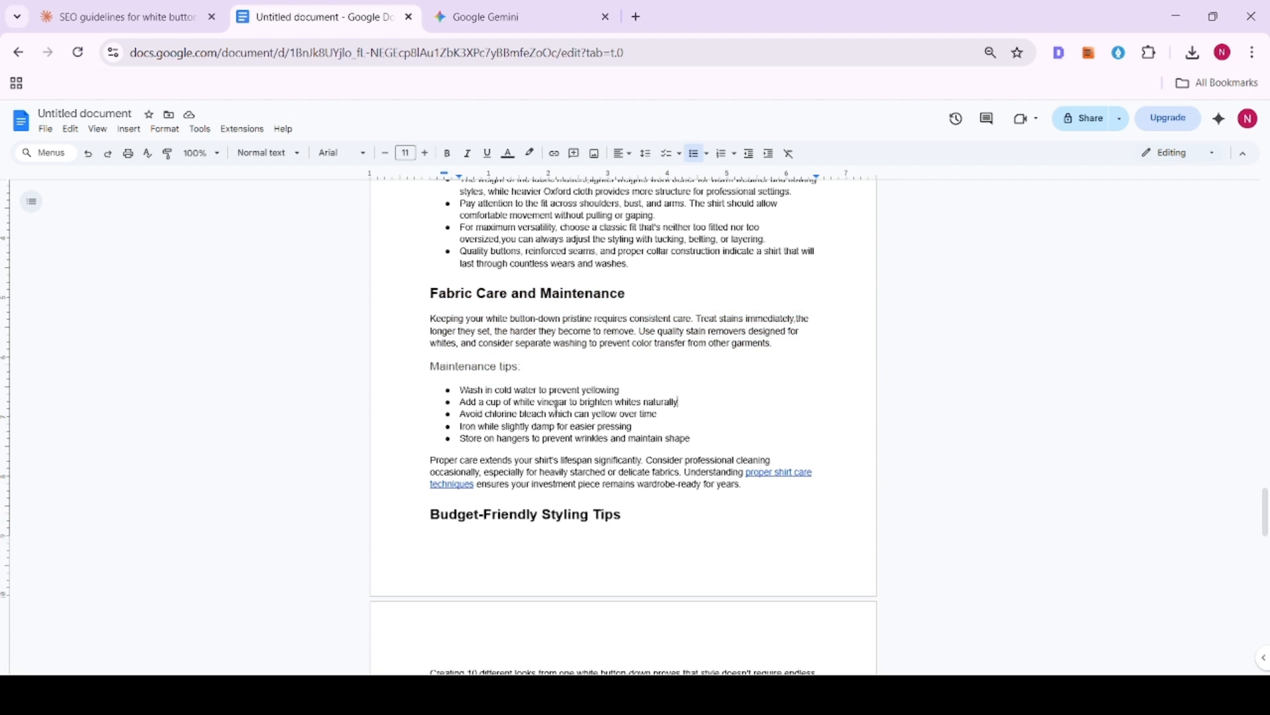
scroll(557, 402, down, 3)
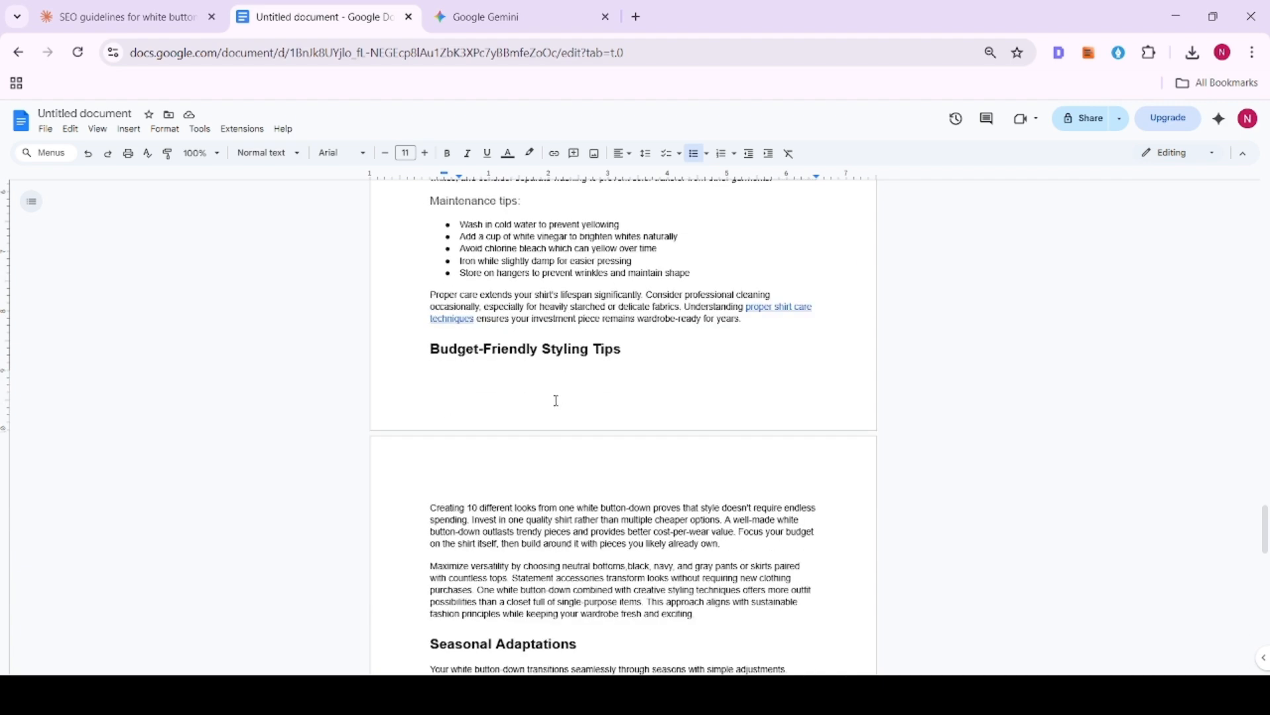
scroll(489, 397, down, 2)
drag(424, 271, 629, 586)
scroll(629, 586, down, 1)
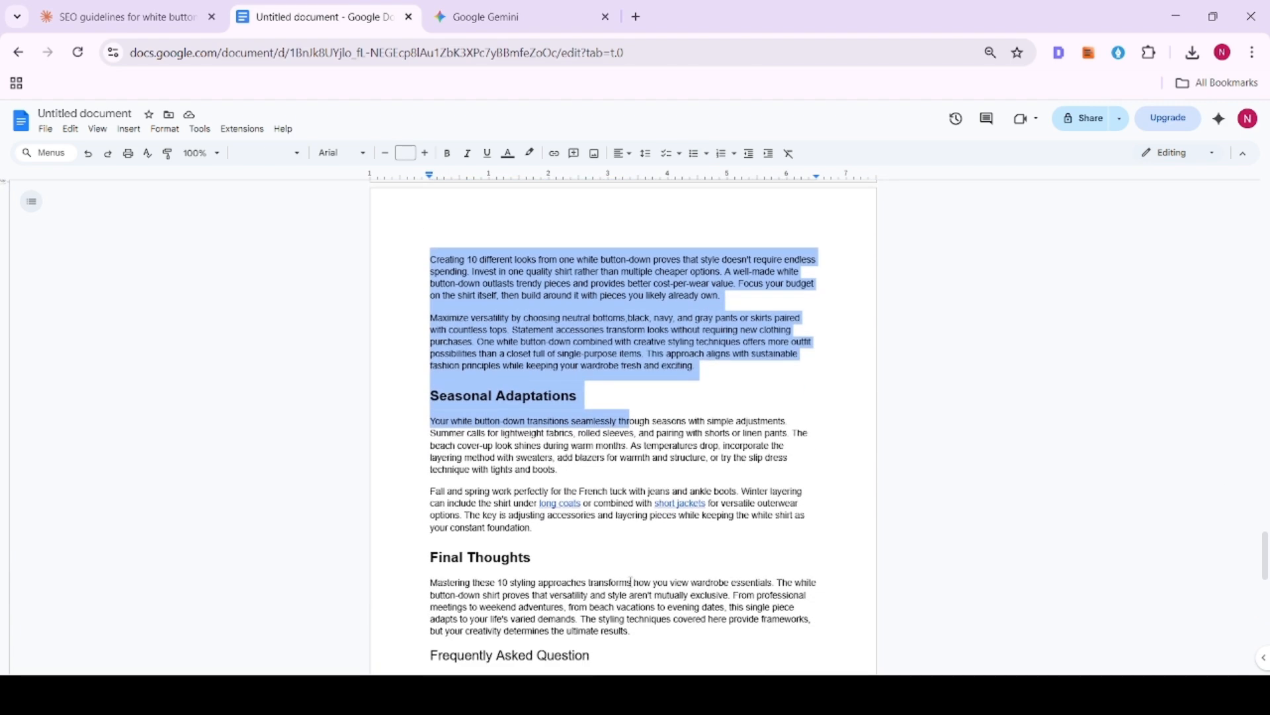
scroll(599, 522, up, 5)
click(599, 496)
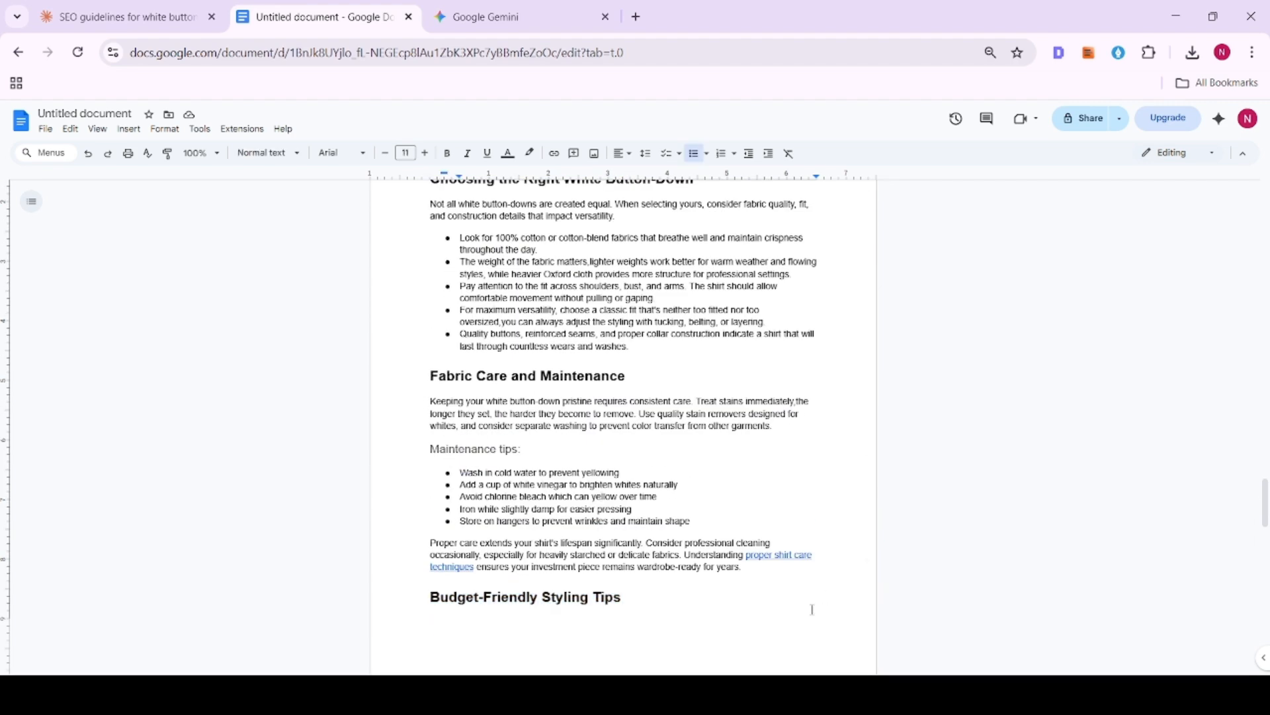
- Delete the whole "Fabric Care and Maintenance" section, including its heading, maintenance tips and closing paragraph
drag(754, 575, 393, 372)
scroll(392, 375, up, 2)
key(BackSpace)
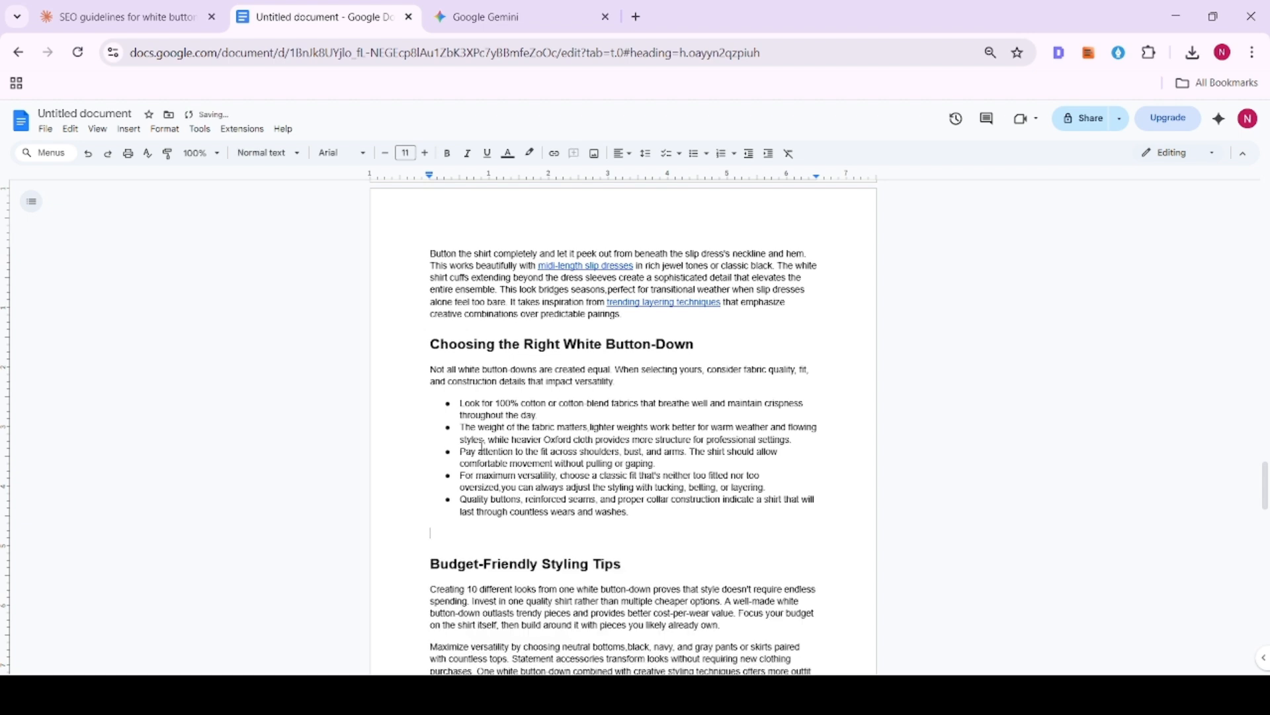
- Delete the "Choosing the Right White Button-Down" section and the blank lines left above "Budget-Friendly Styling Tips"
drag(655, 524, 335, 355)
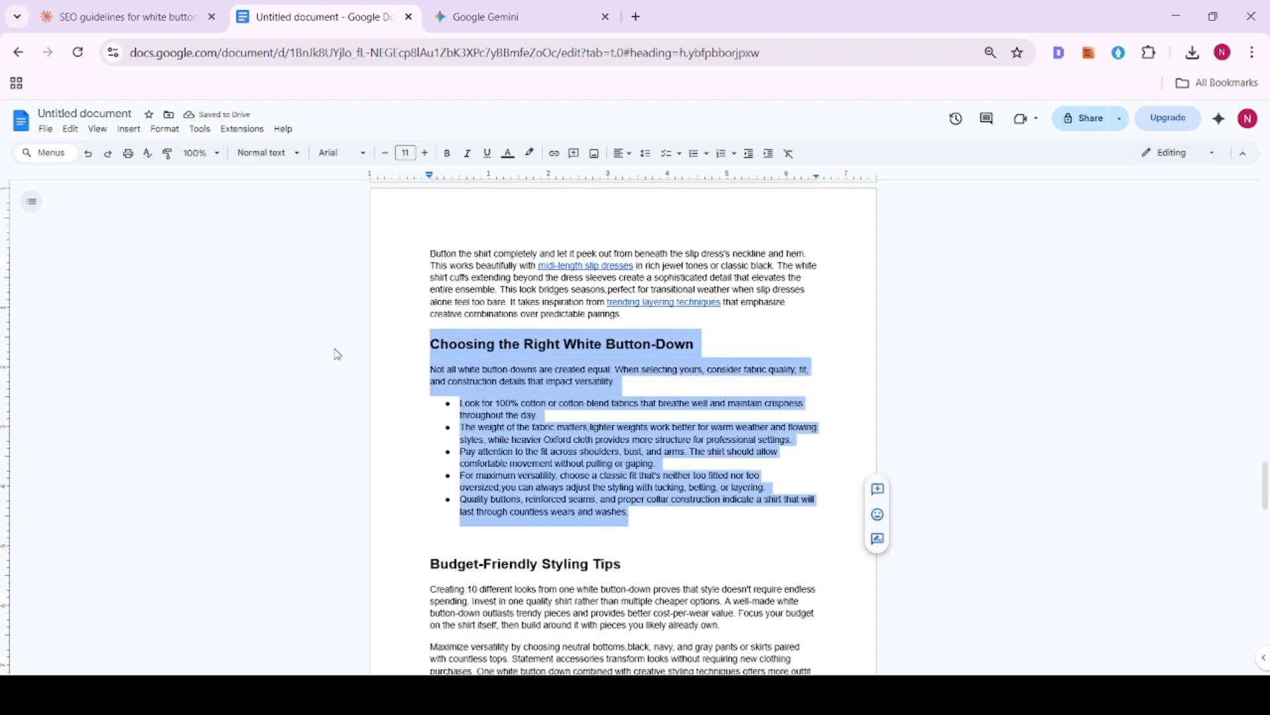
key(BackSpace)
key(BackSpace)
key(BackSpace)
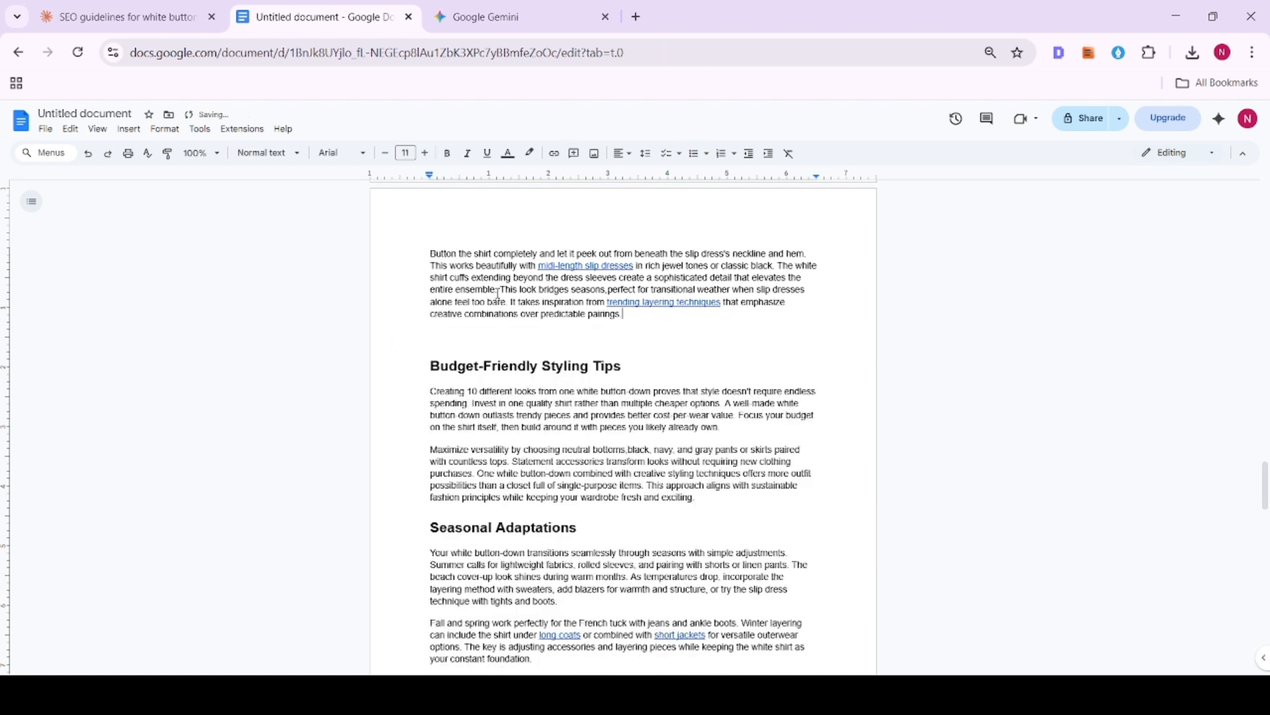
key(BackSpace)
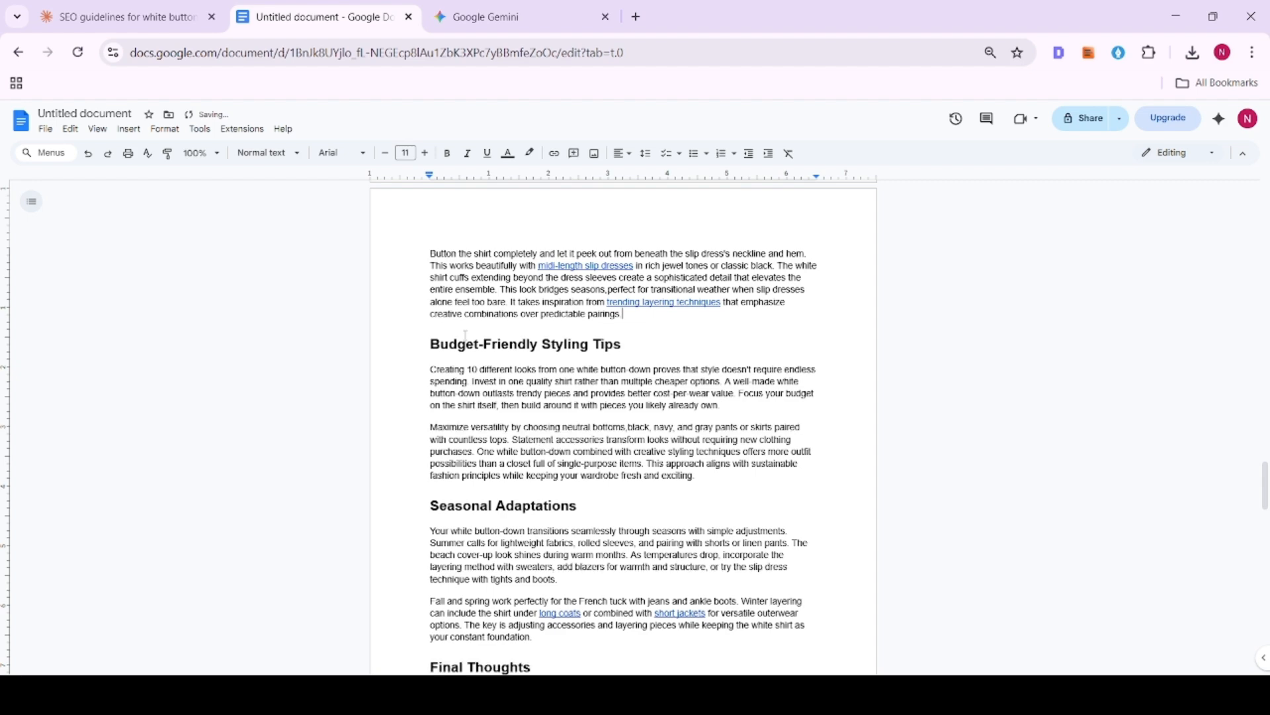
- Check the word count of the trimmed article
click(194, 130)
click(225, 167)
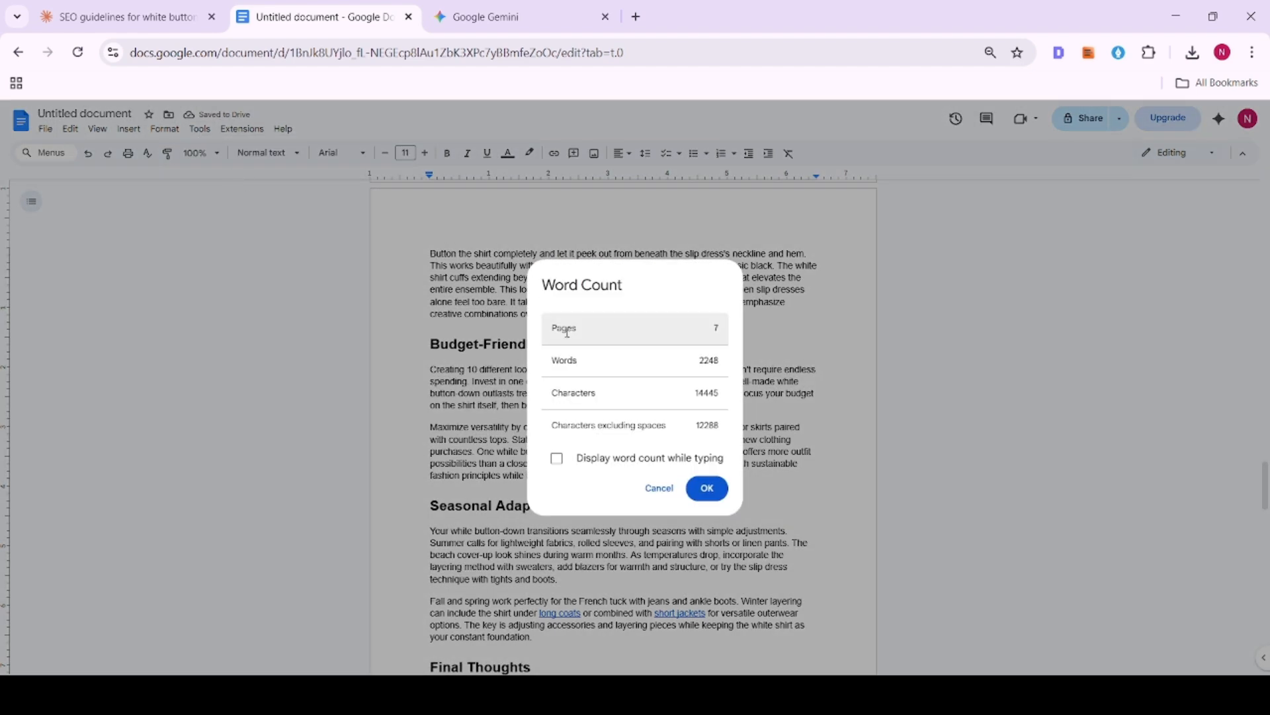
click(659, 488)
- Review the trimmed article from the title through the styling ideas and "Final Thoughts" to the FAQ section
scroll(659, 476, down, 20)
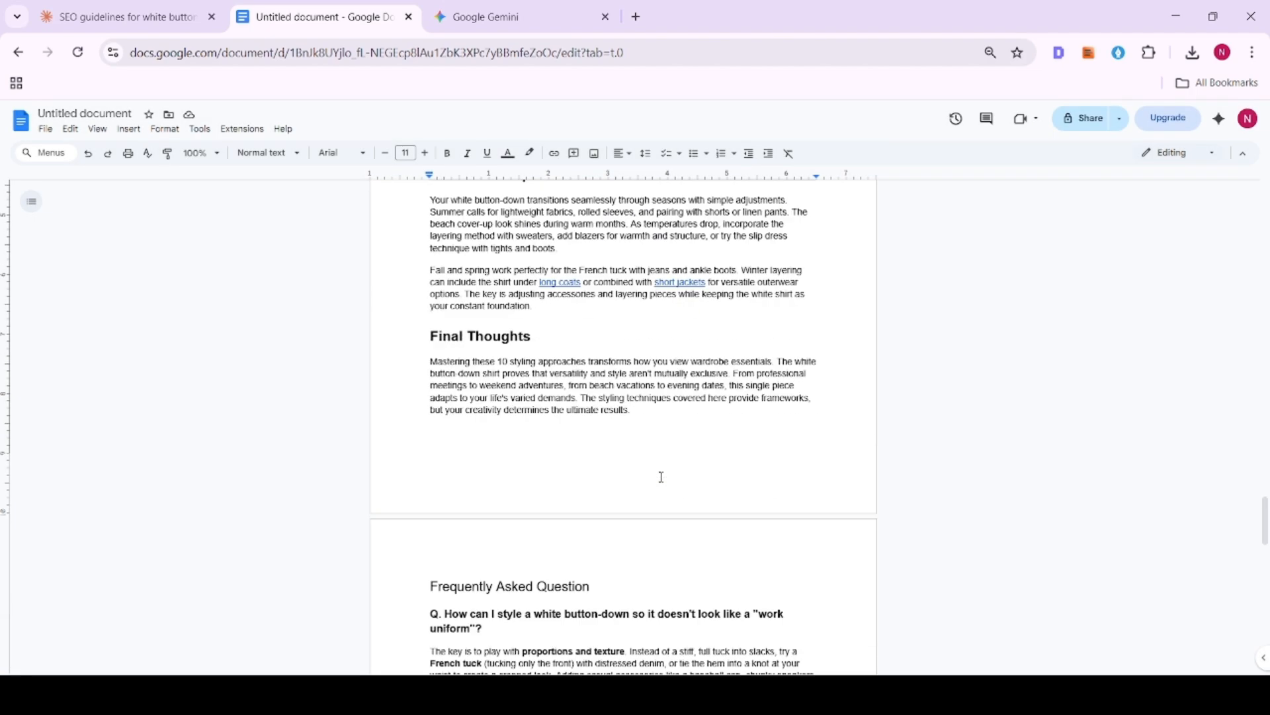
scroll(659, 475, up, 20)
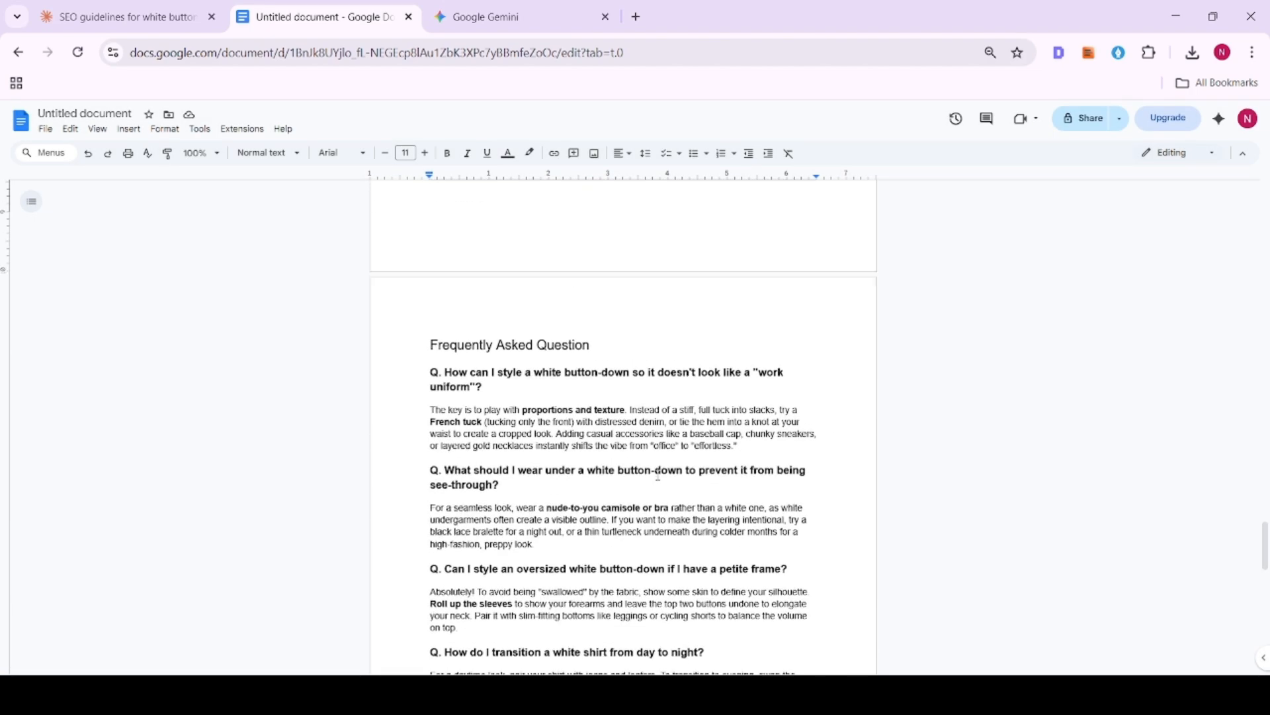
scroll(658, 475, up, 20)
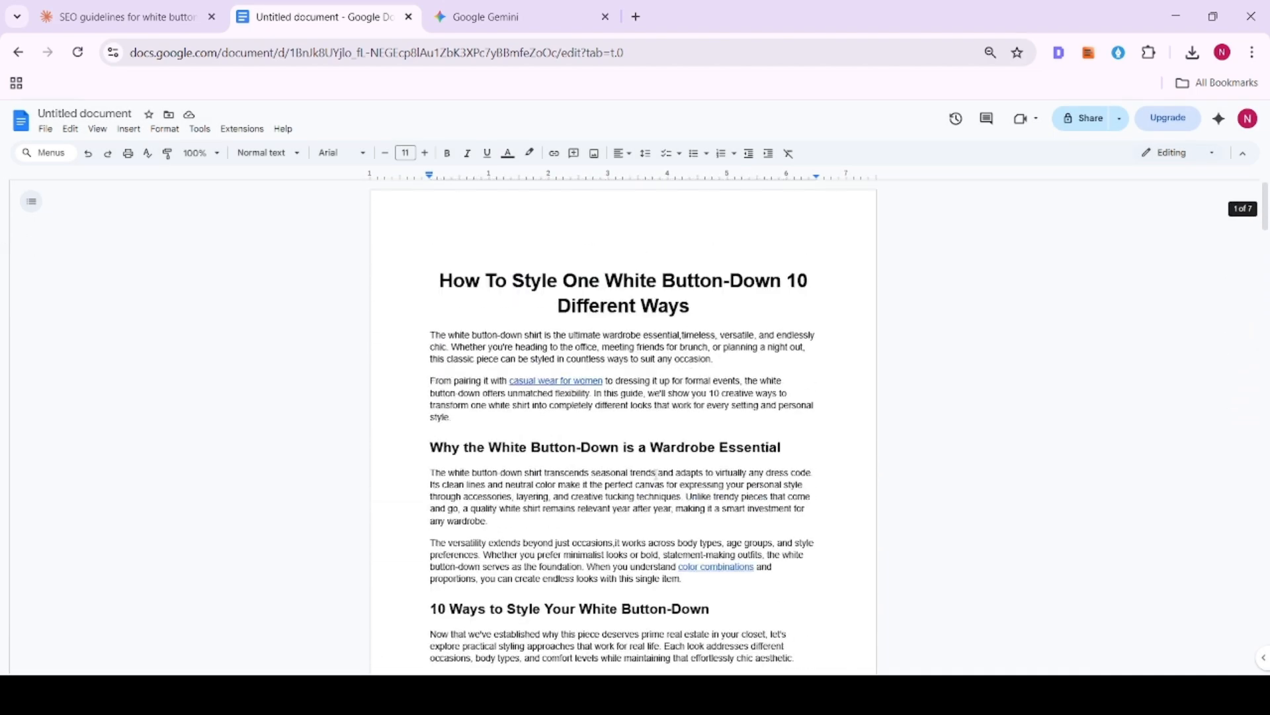
double_click(792, 279)
click(792, 279)
scroll(741, 390, down, 7)
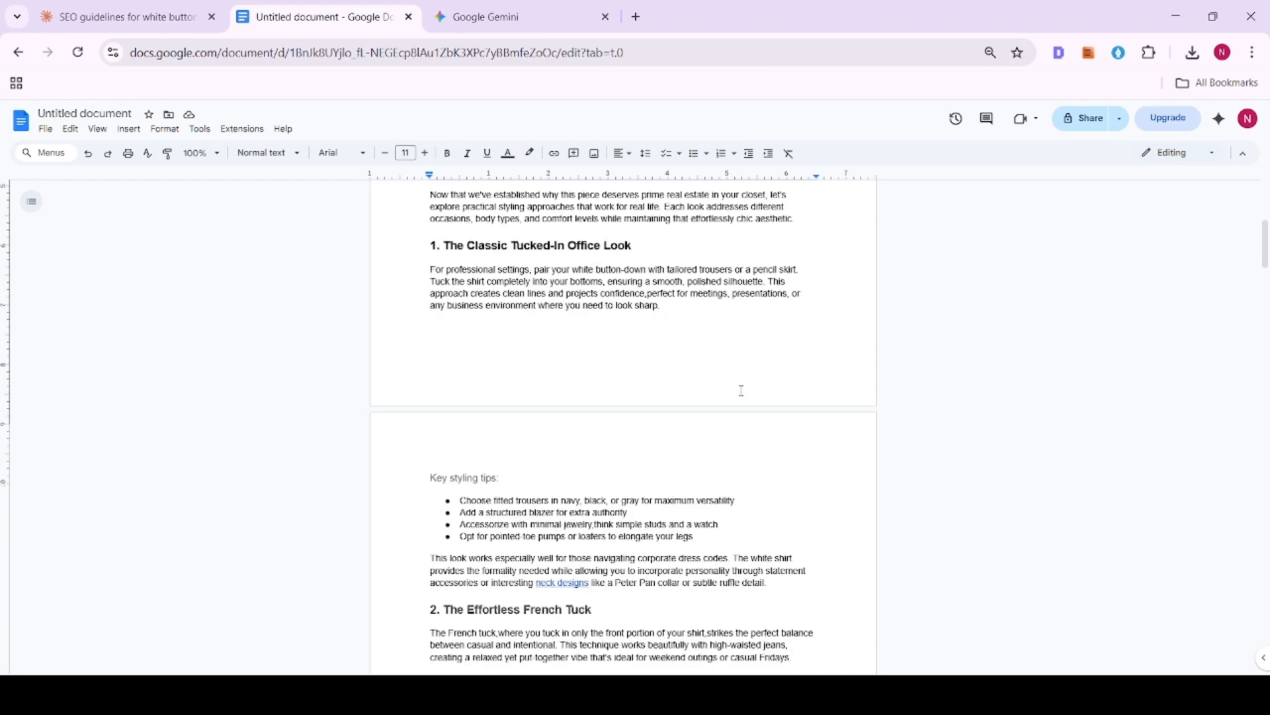
scroll(742, 390, down, 20)
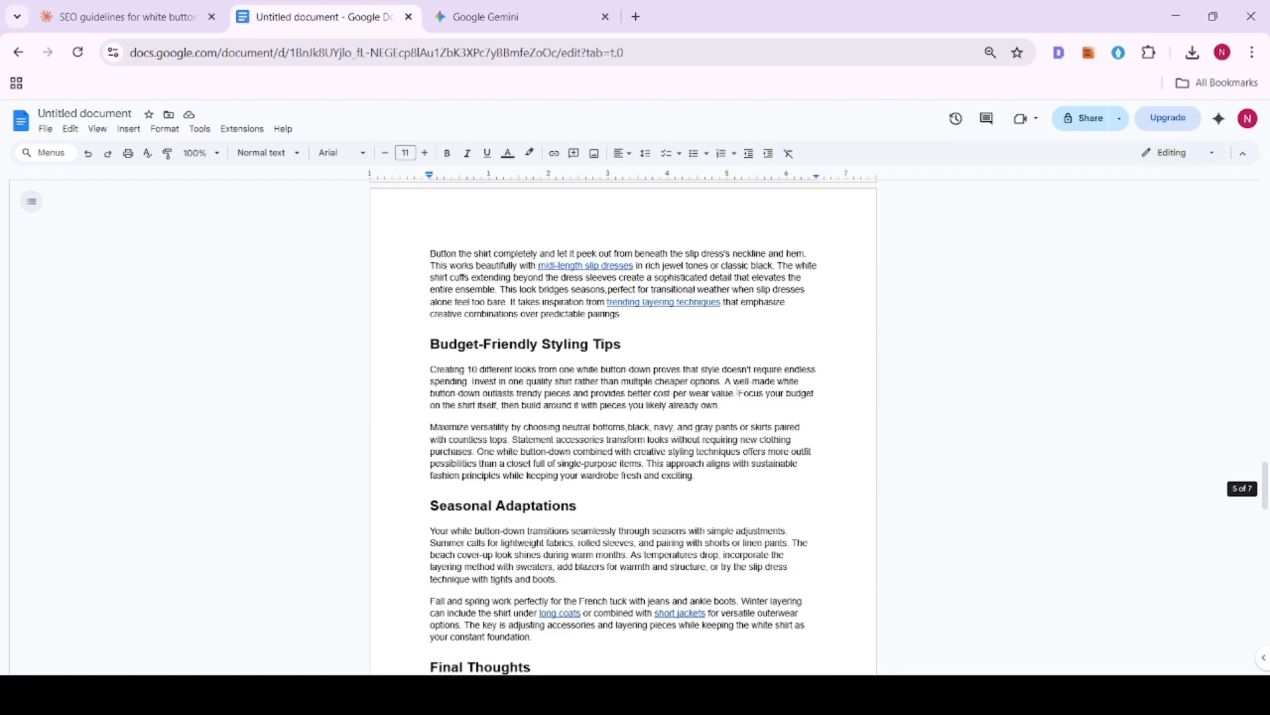
scroll(737, 391, down, 5)
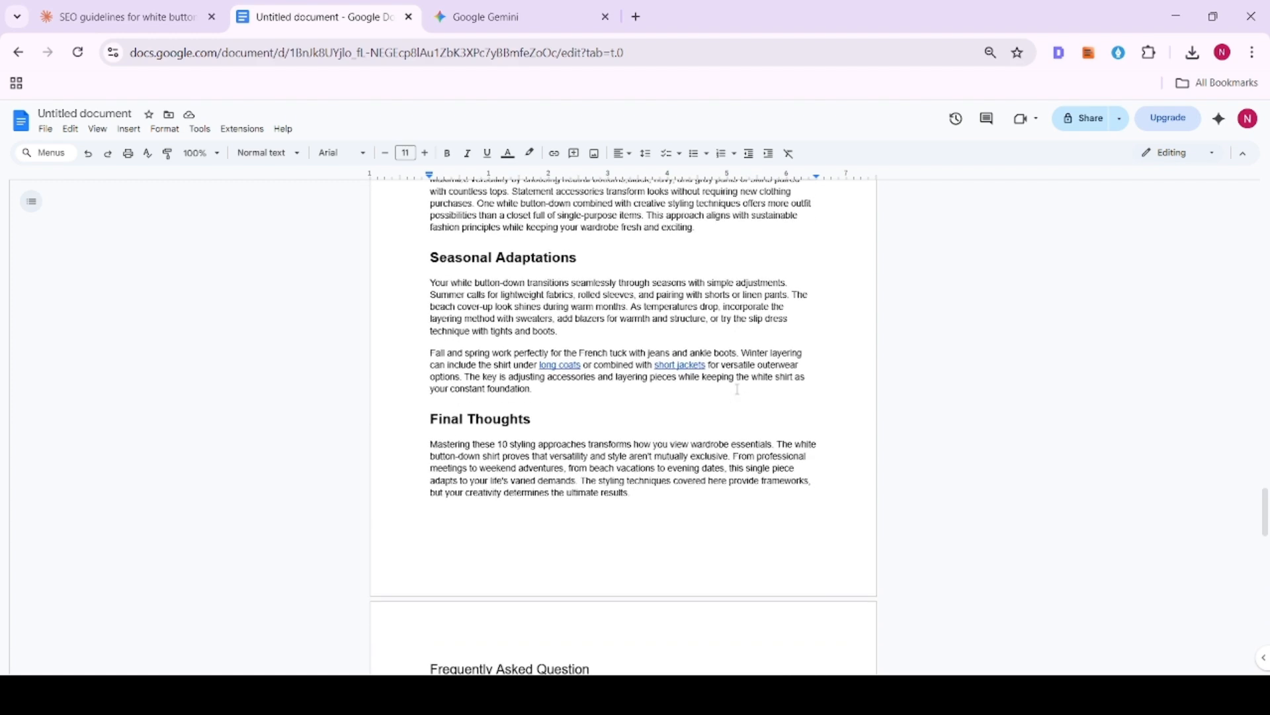
scroll(736, 389, down, 10)
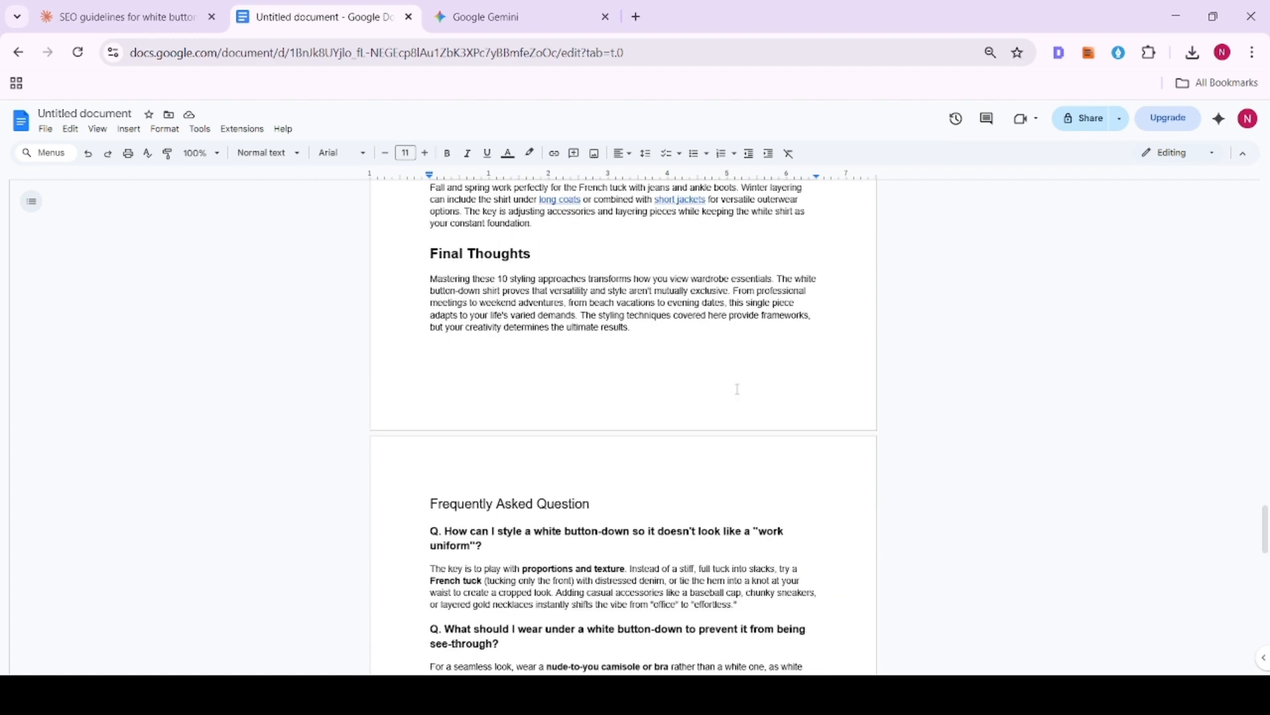
- Name the untitled document "How To Style One White Button-Down 10 Different Ways", matching the article's title
scroll(728, 388, up, 15)
scroll(728, 389, up, 20)
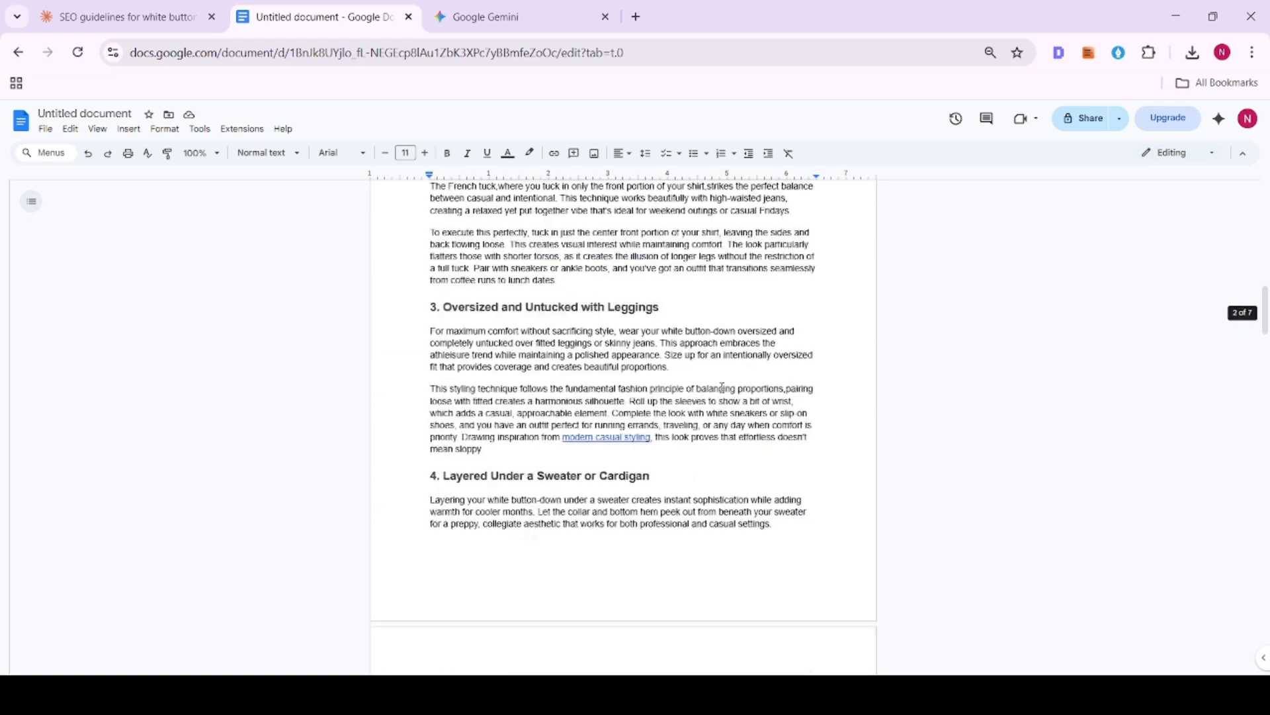
click(526, 280)
triple_click(526, 279)
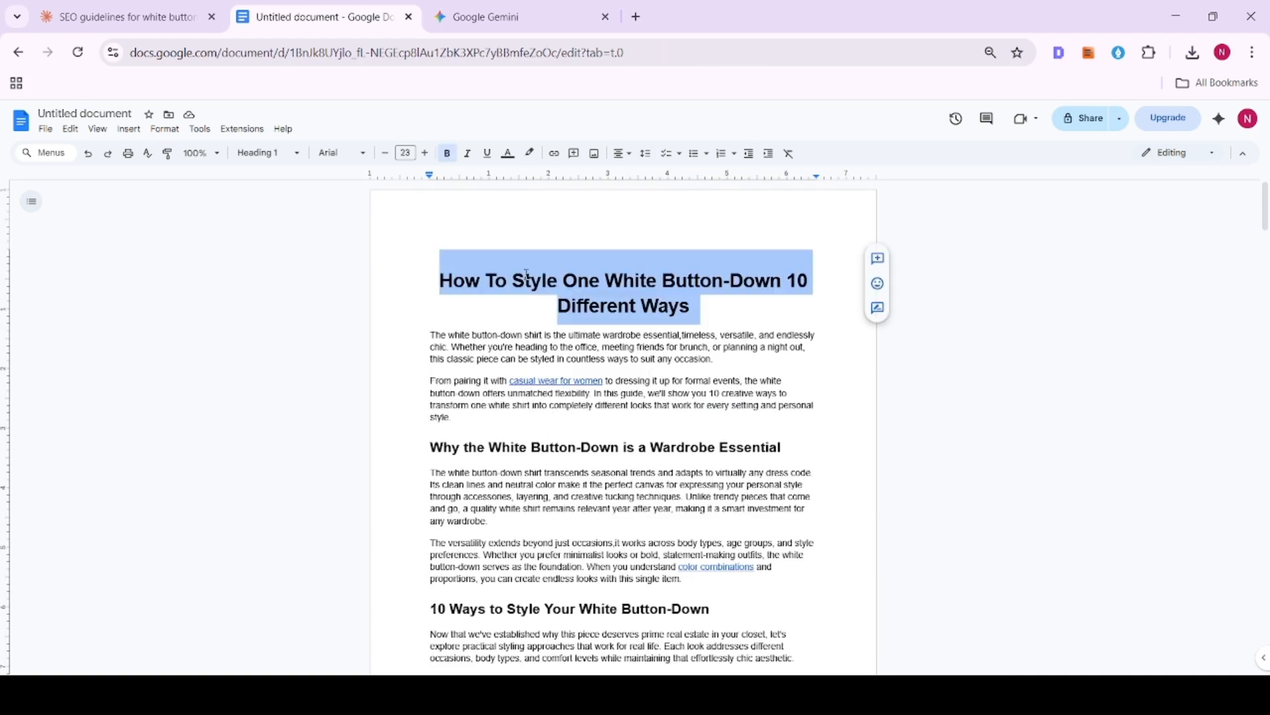
click(80, 114)
click(608, 382)
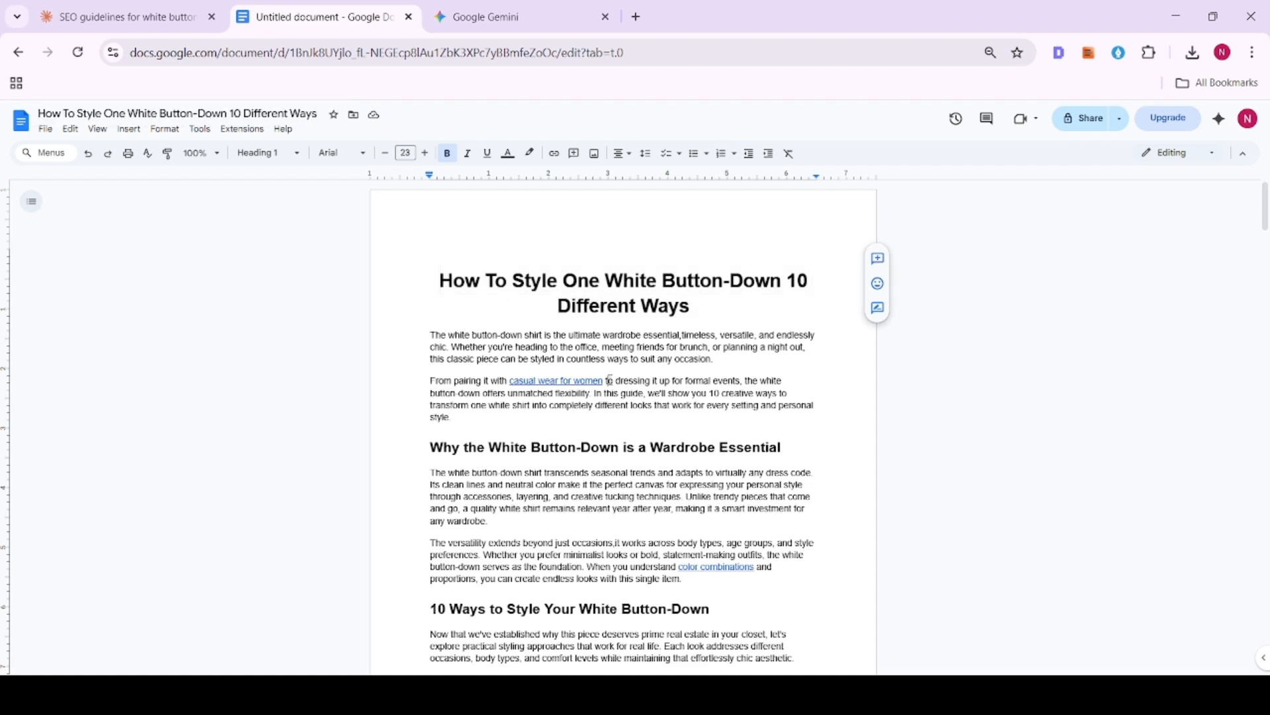
- Set the document's general access to "Anyone with the link" with permission to edit
click(1066, 120)
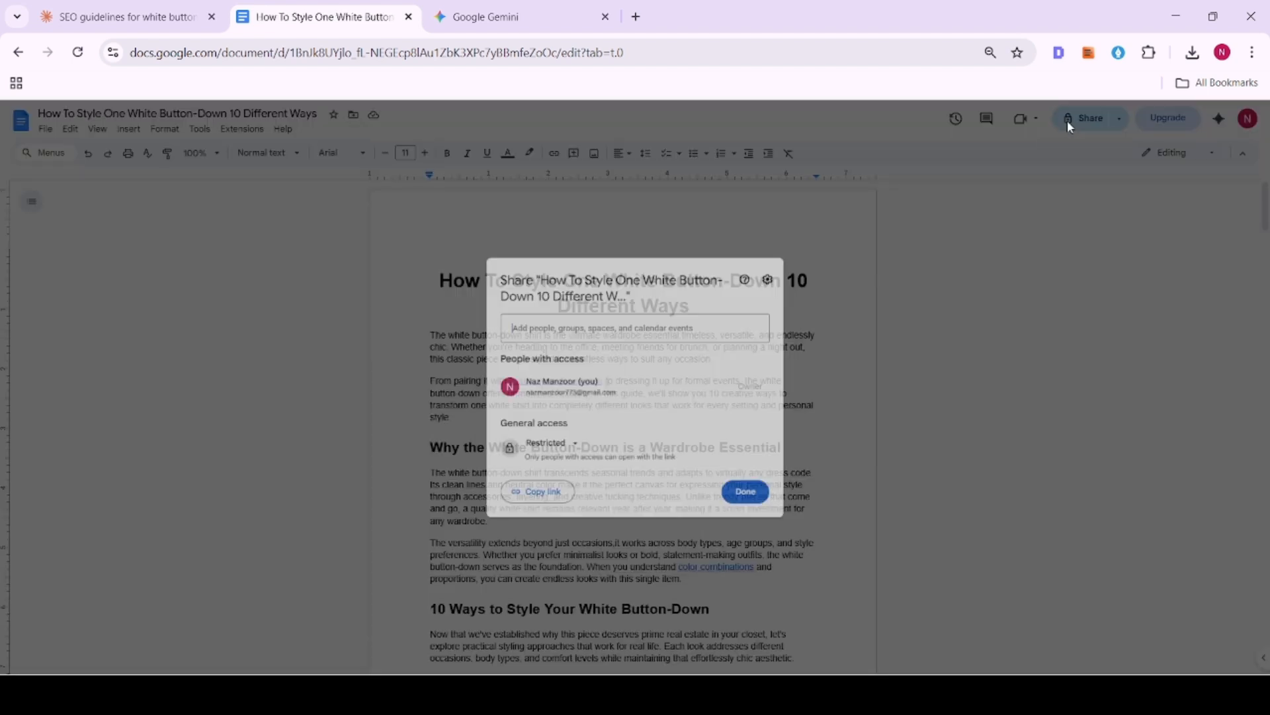
click(567, 446)
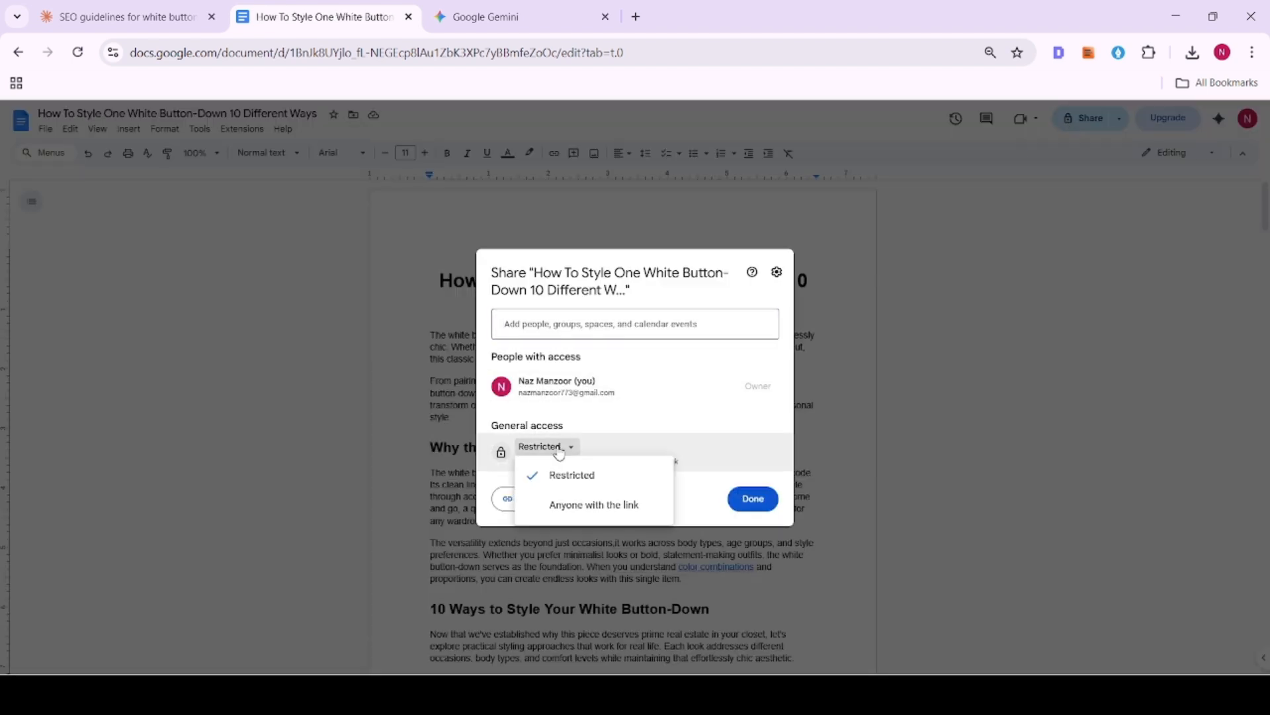
click(581, 506)
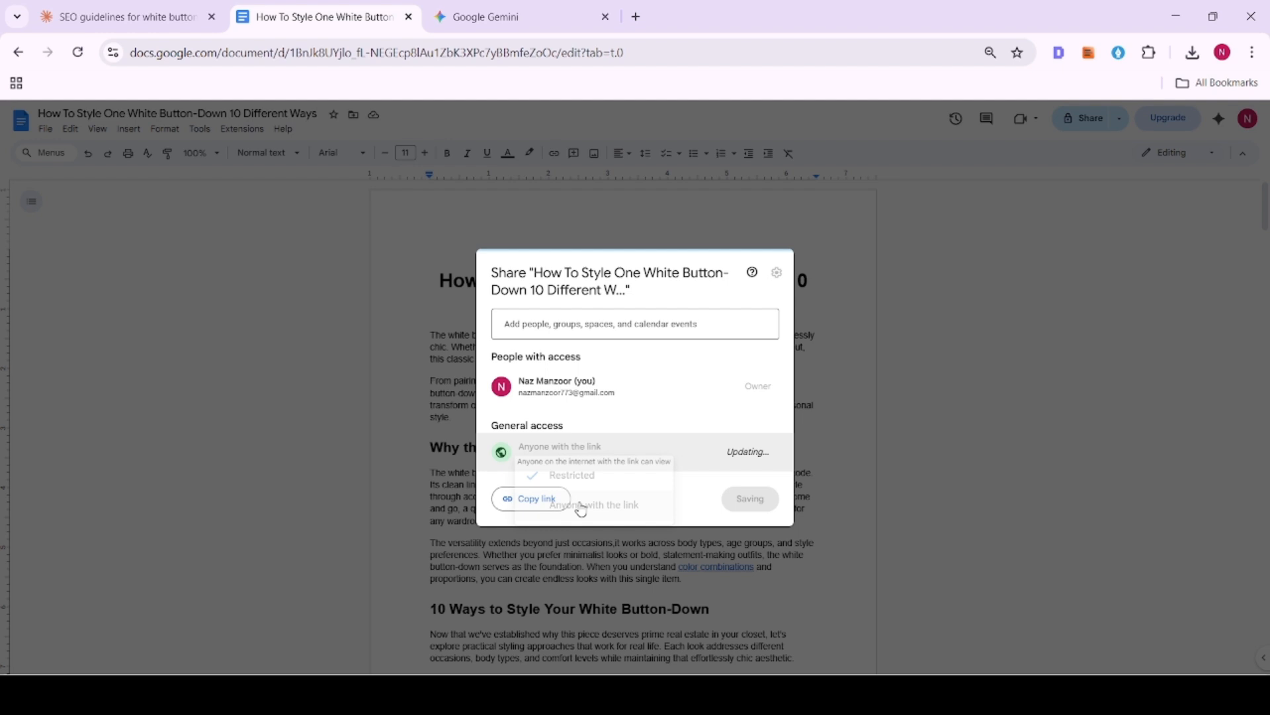
click(750, 452)
click(731, 564)
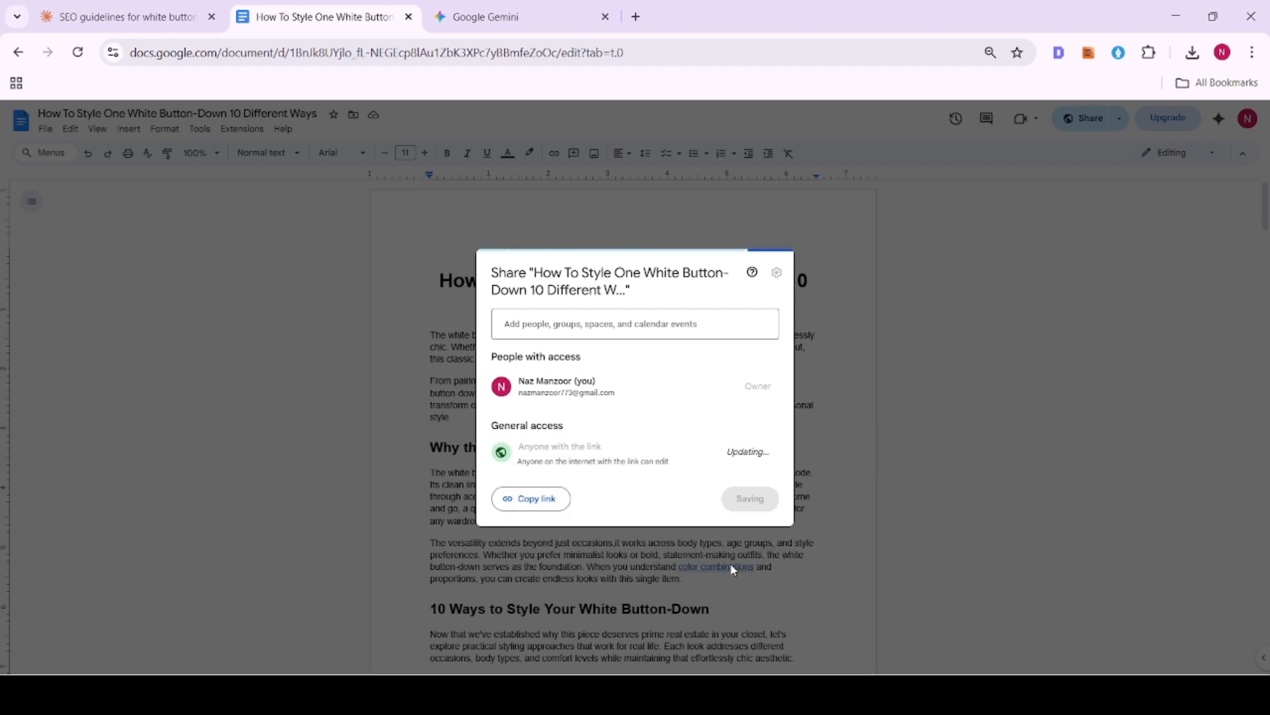
- Return the document's general access to Restricted and close the sharing settings
click(602, 447)
click(603, 472)
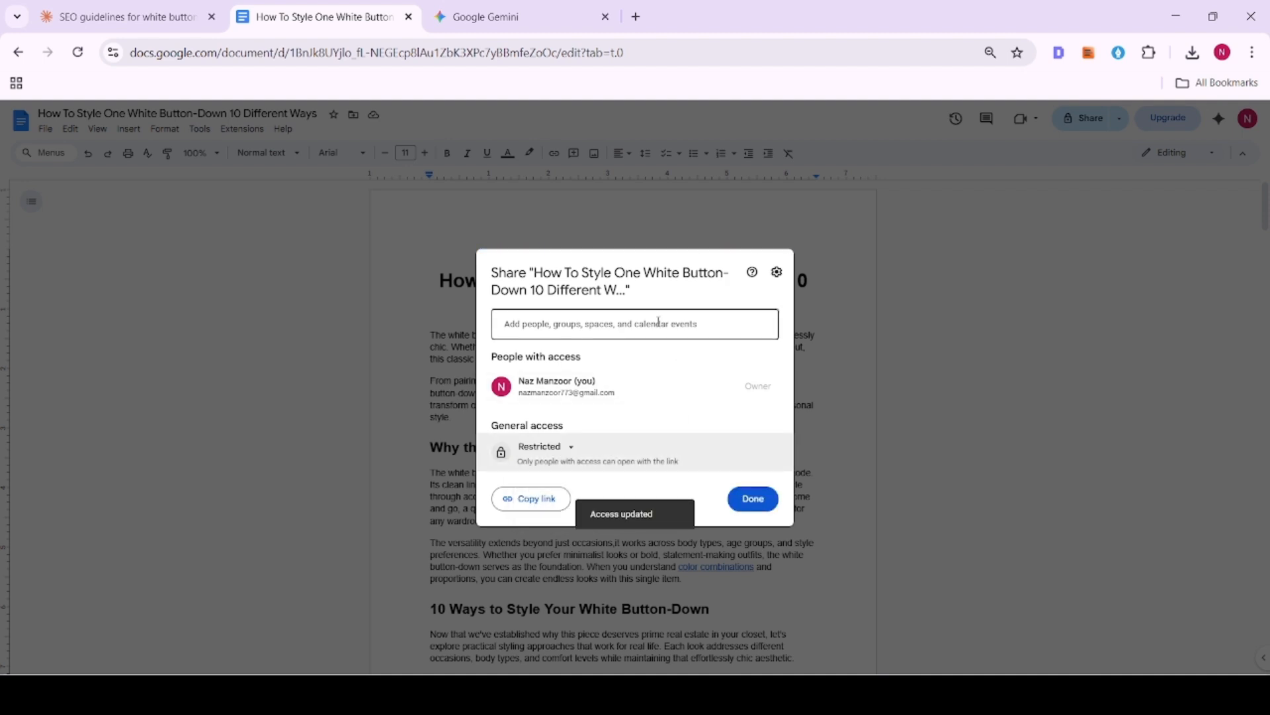
click(756, 499)
scroll(695, 330, down, 4)
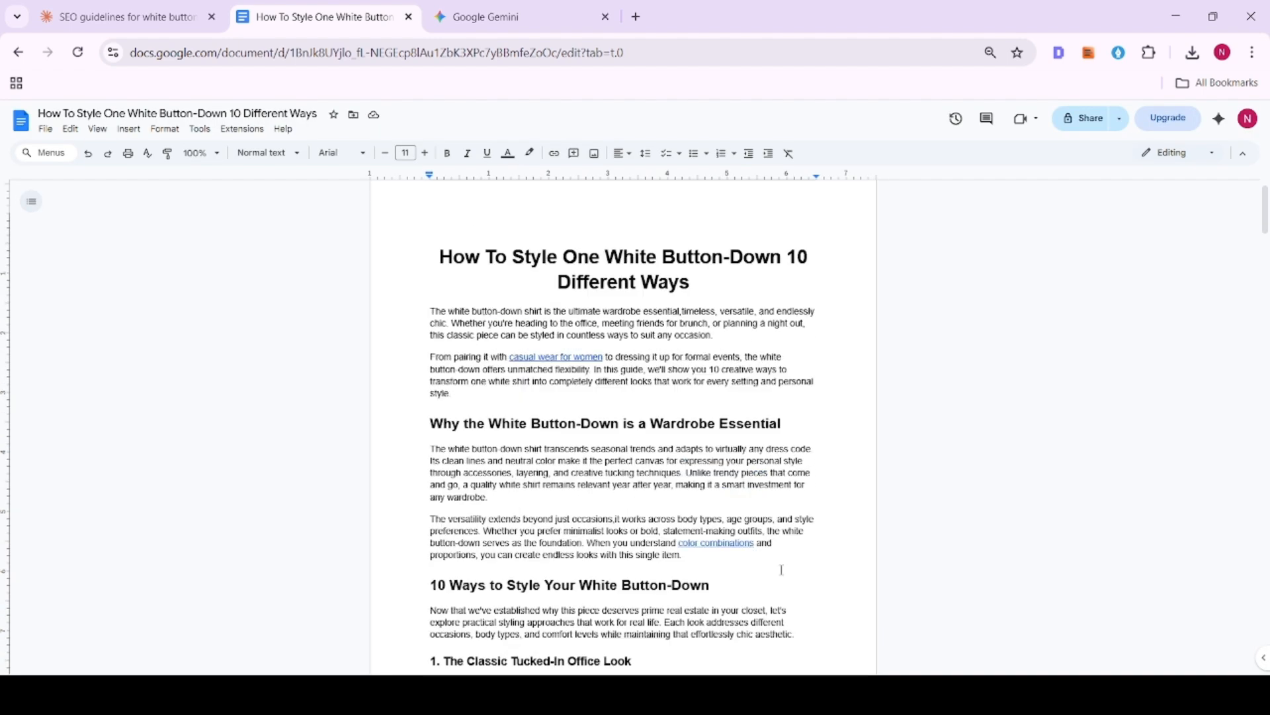
scroll(772, 522, up, 4)
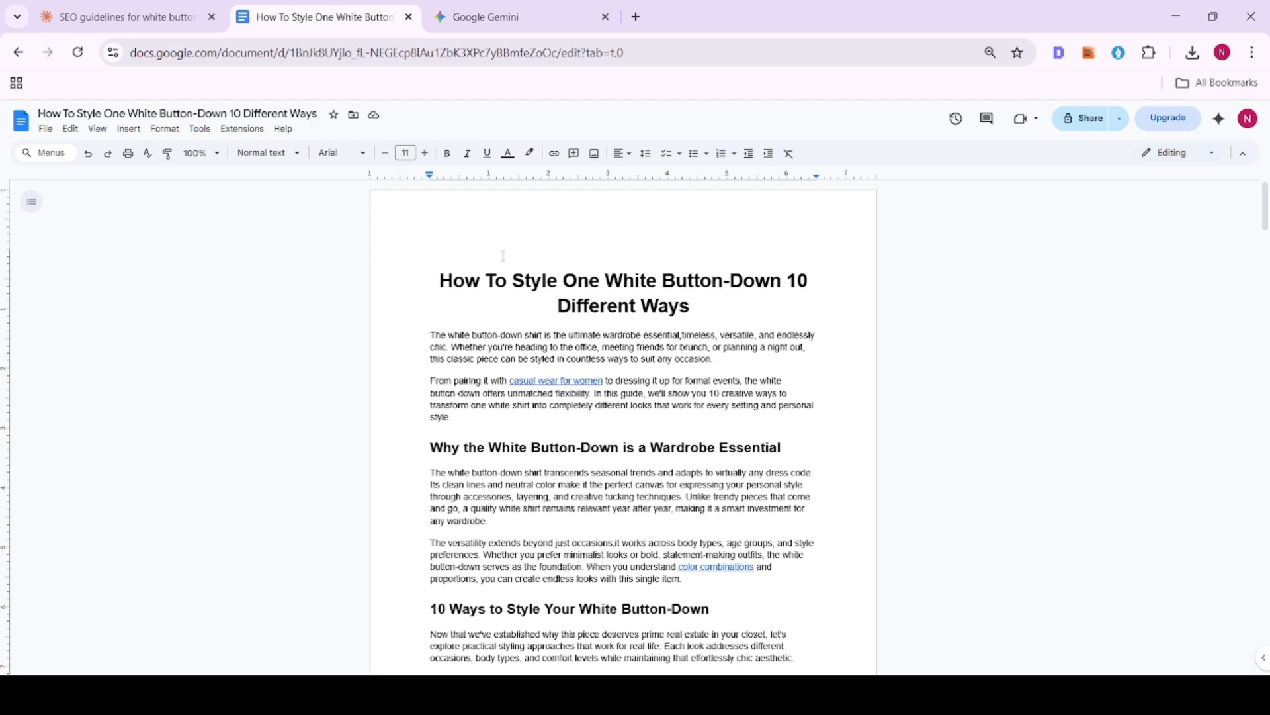
click(437, 226)
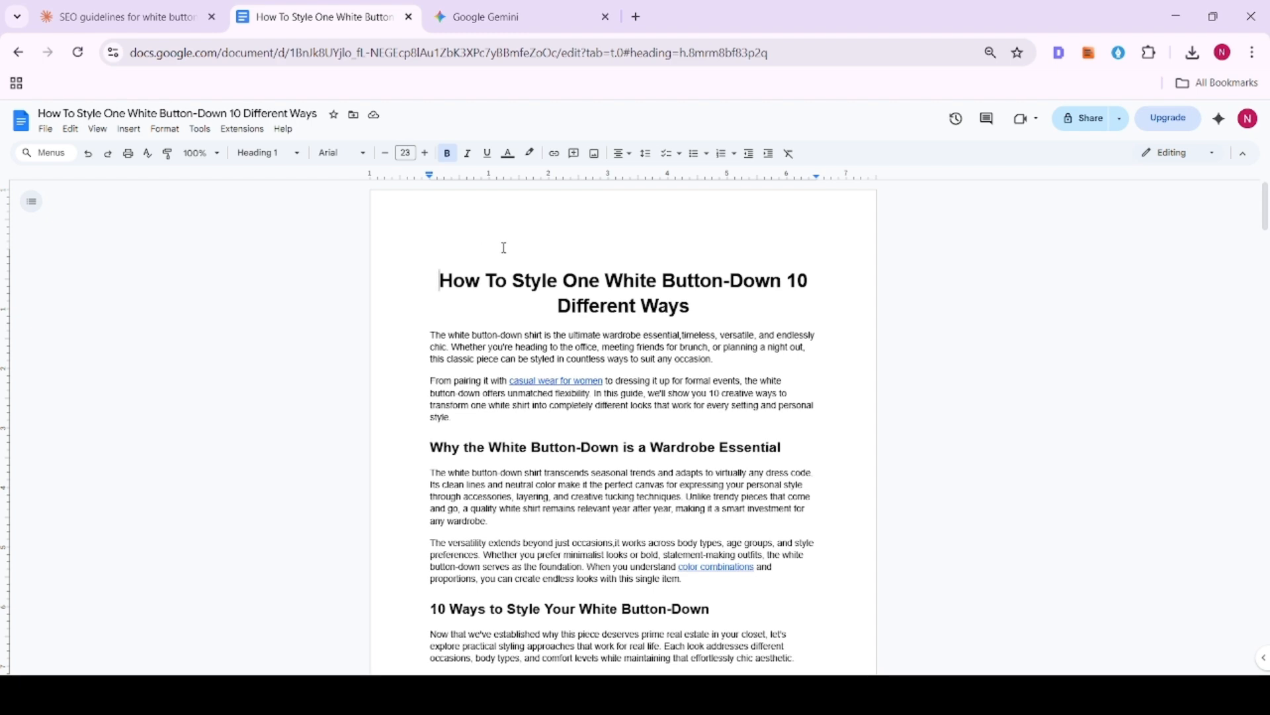
scroll(530, 265, down, 15)
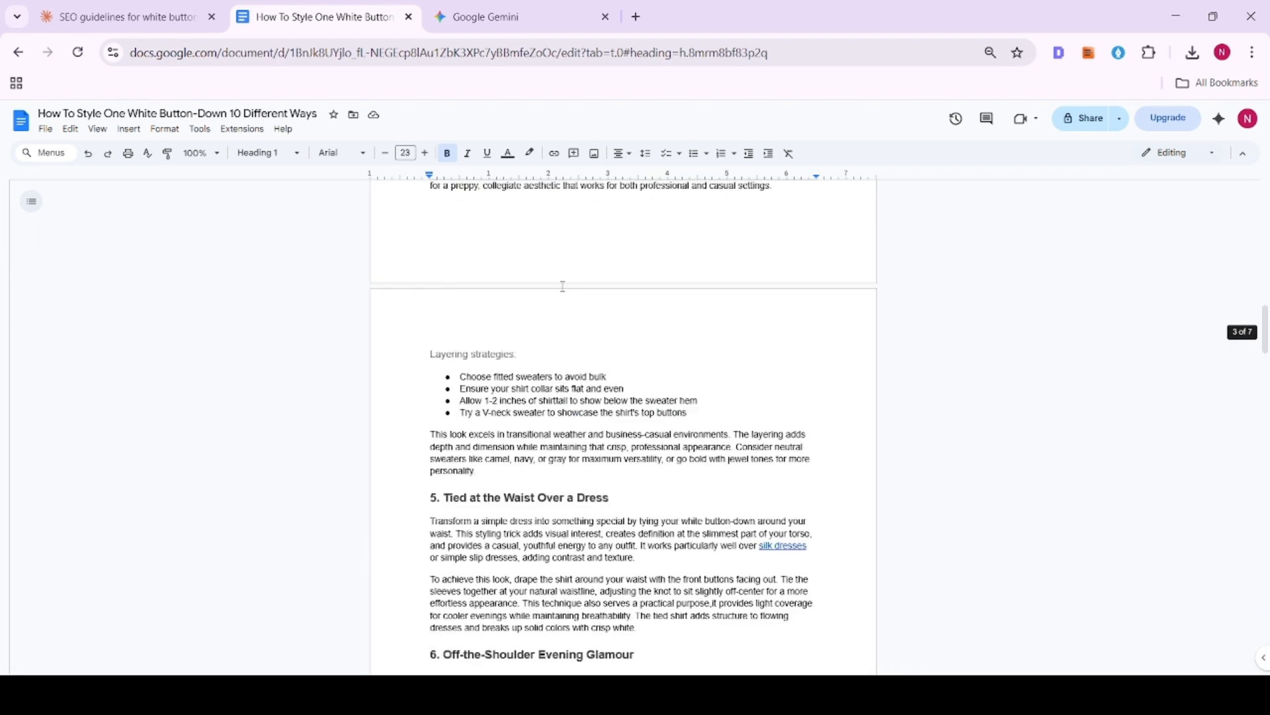